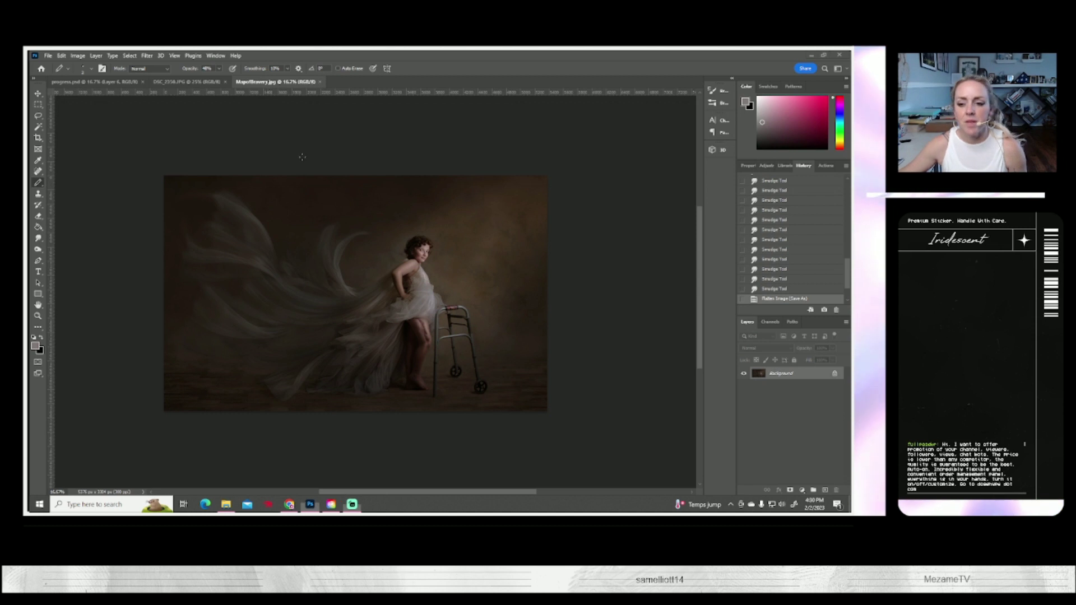
Save the flattened image under the new name Map of Courage.jpg as a JPEG with Maximum quality and Baseline ("Standard") format
{"action": "left_click", "coordinate": [490, 444]}
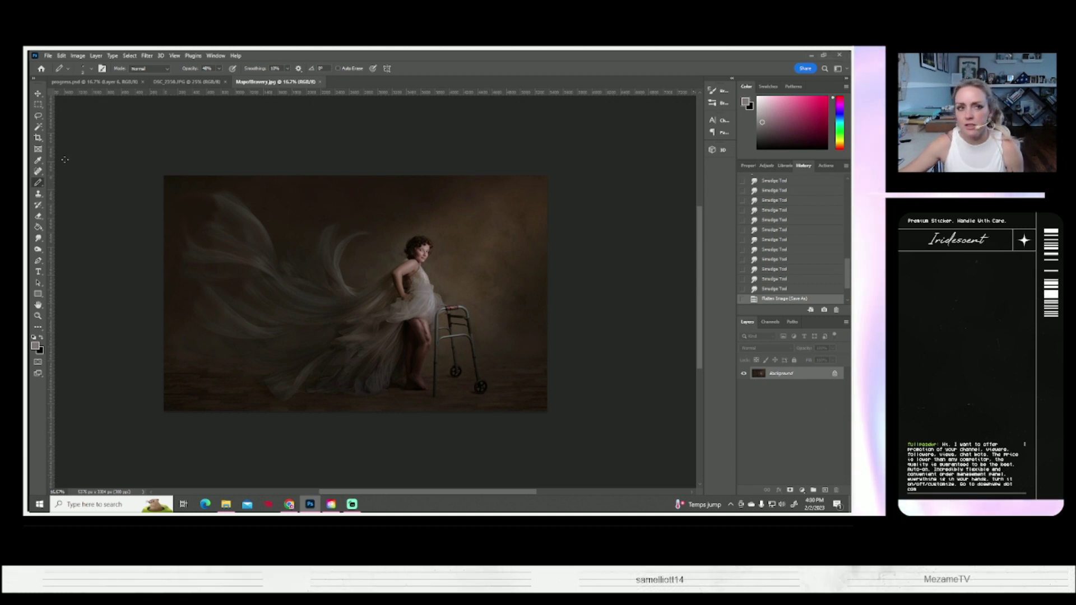
{"action": "left_click", "coordinate": [48, 56]}
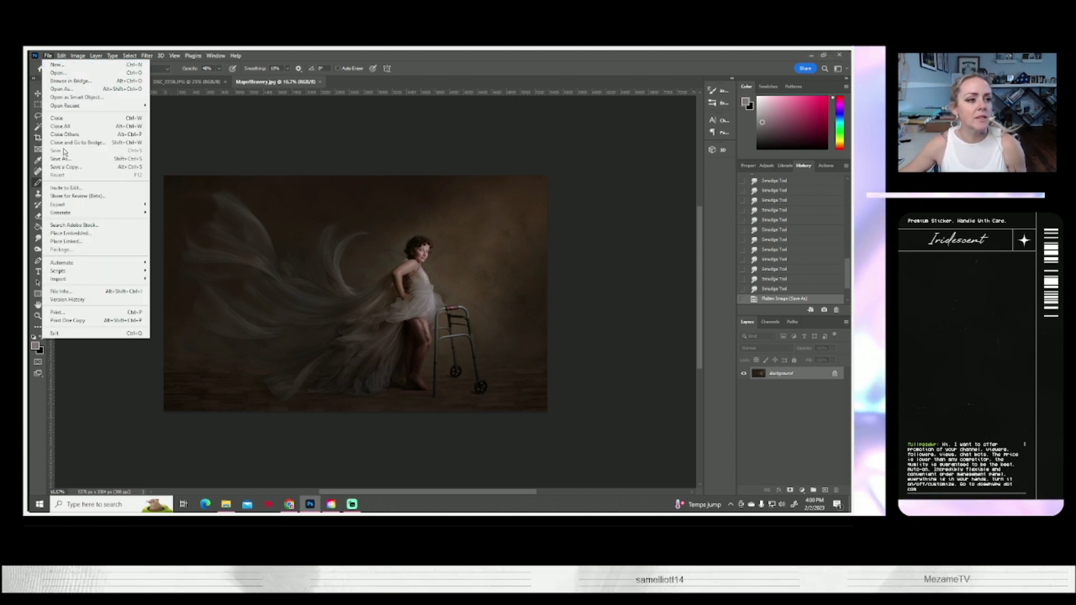
{"action": "left_click", "coordinate": [78, 160]}
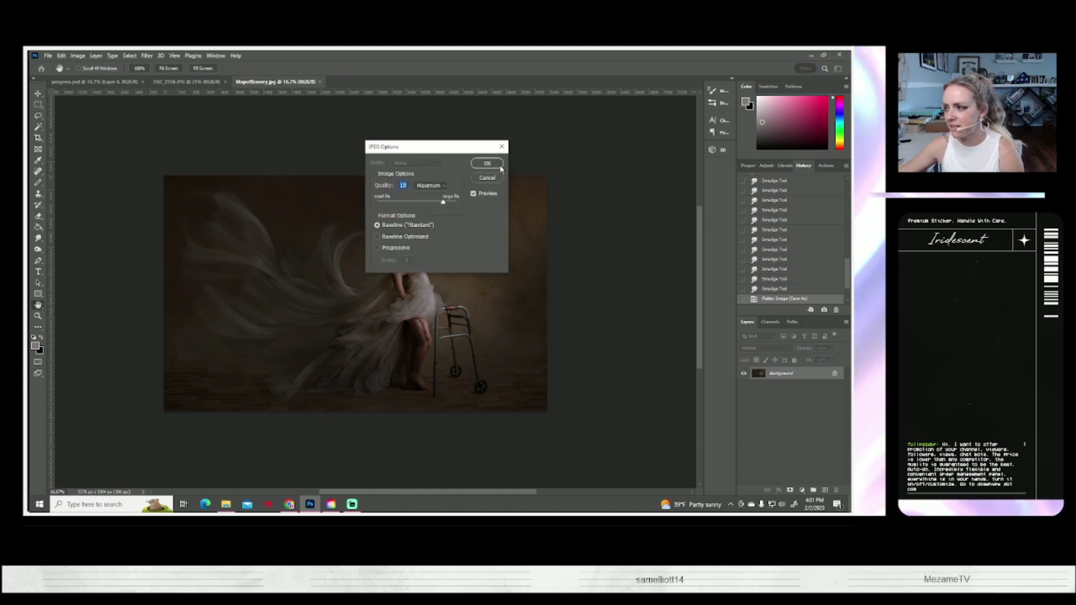
{"action": "left_click", "coordinate": [499, 165]}
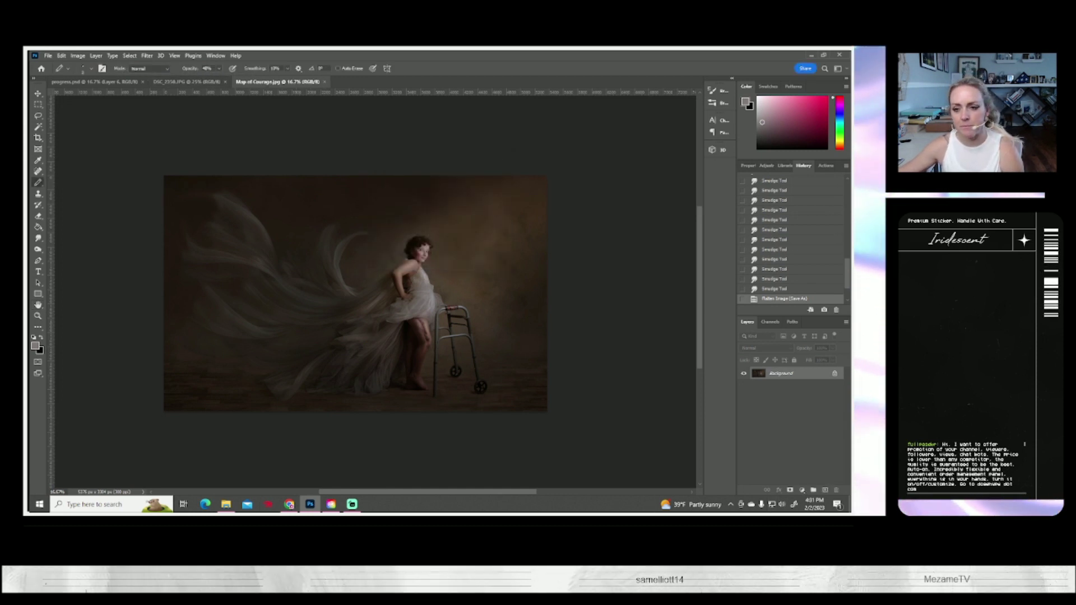
Duplicate the Background layer, keeping the default copy name
{"action": "left_click", "coordinate": [795, 393]}
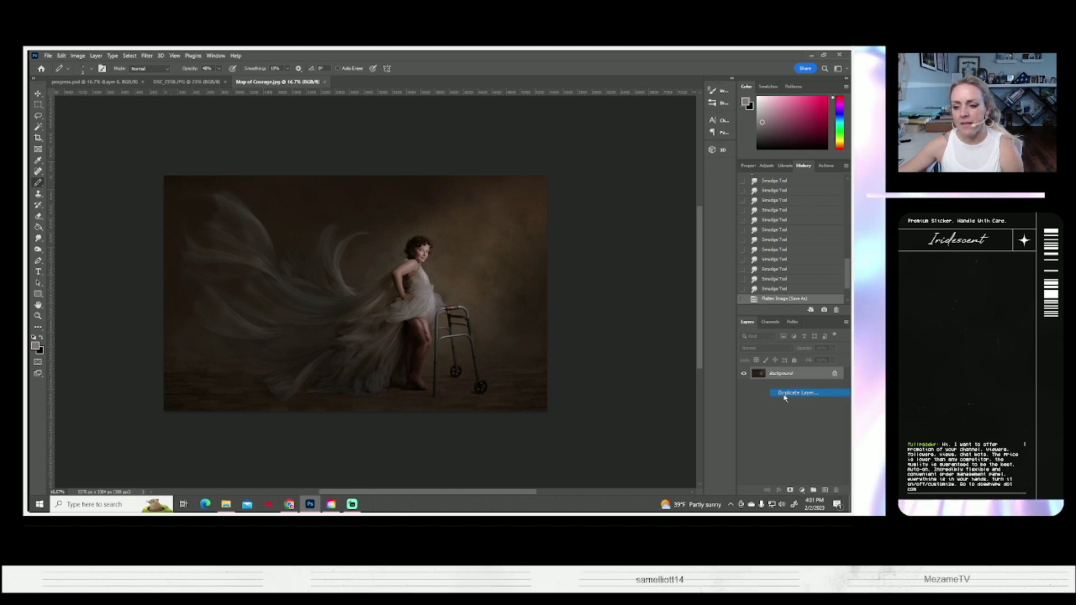
{"action": "left_click", "coordinate": [511, 177]}
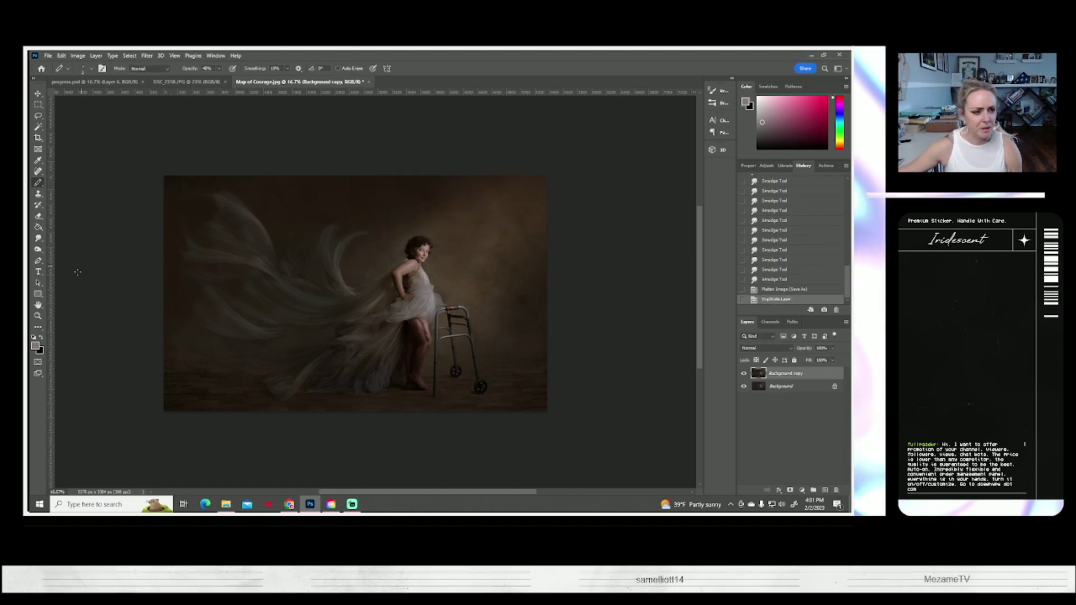
Lasso the section of flowing fabric just behind the waist and copy it onto its own layer
{"action": "key", "text": "z"}
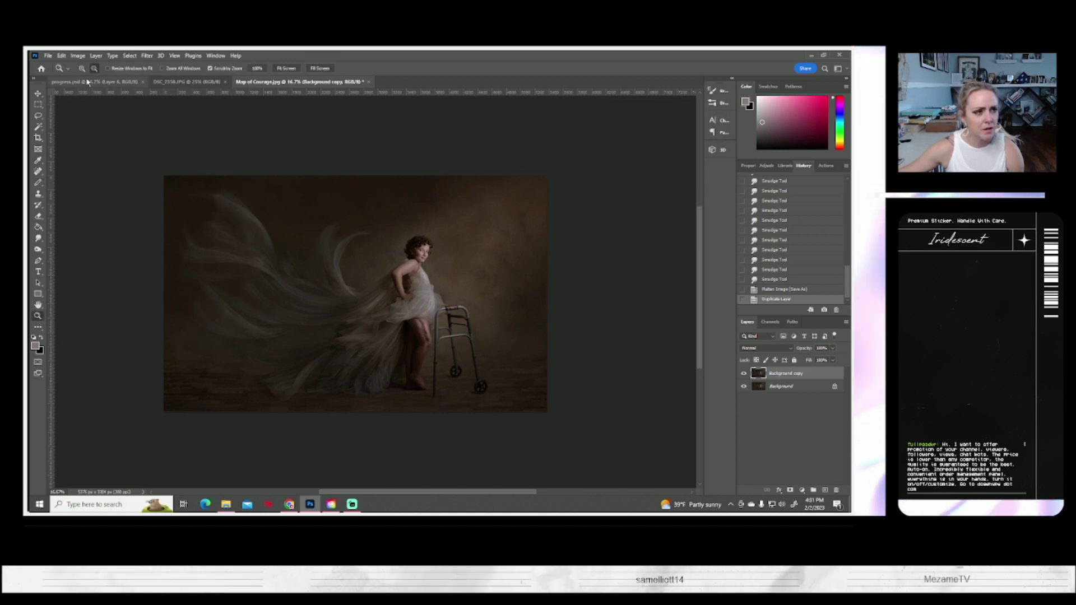
{"action": "left_click", "coordinate": [373, 349]}
{"action": "left_click_drag", "start_coordinate": [373, 349], "coordinate": [449, 343]}
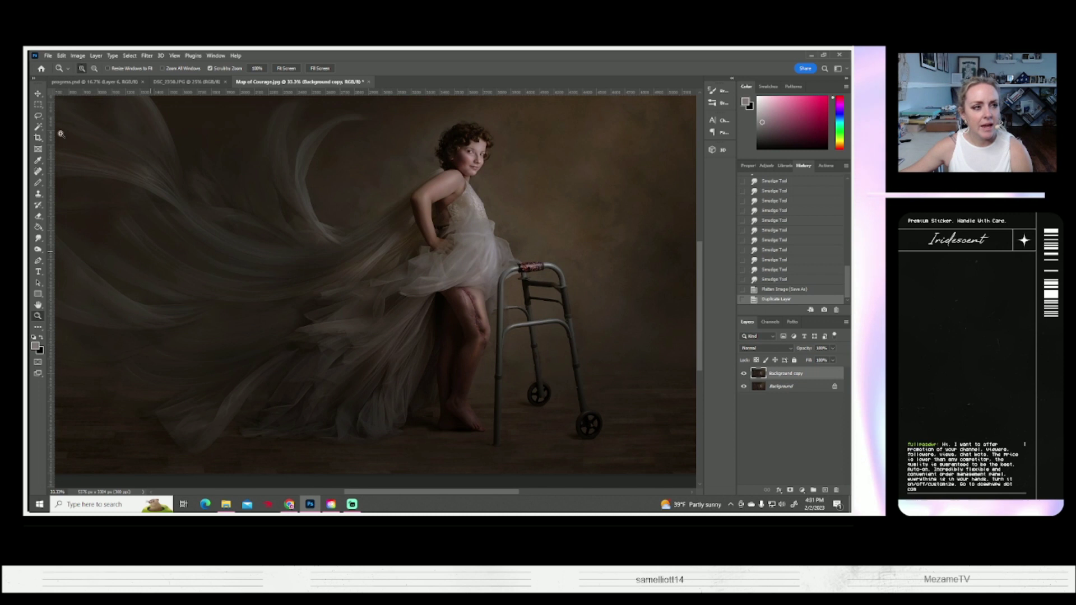
{"action": "left_click", "coordinate": [38, 115]}
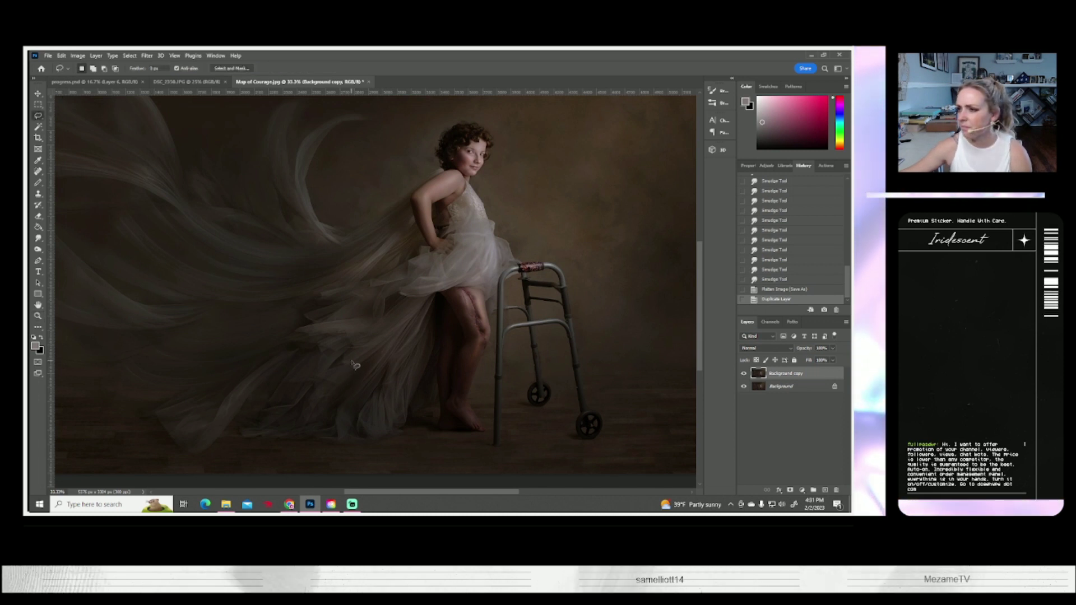
{"action": "mouse_move", "coordinate": [408, 225]}
{"action": "left_mouse_down"}
{"action": "mouse_move", "coordinate": [398, 268]}
{"action": "mouse_move", "coordinate": [329, 289]}
{"action": "mouse_move", "coordinate": [321, 272]}
{"action": "mouse_move", "coordinate": [402, 225]}
{"action": "left_mouse_up"}
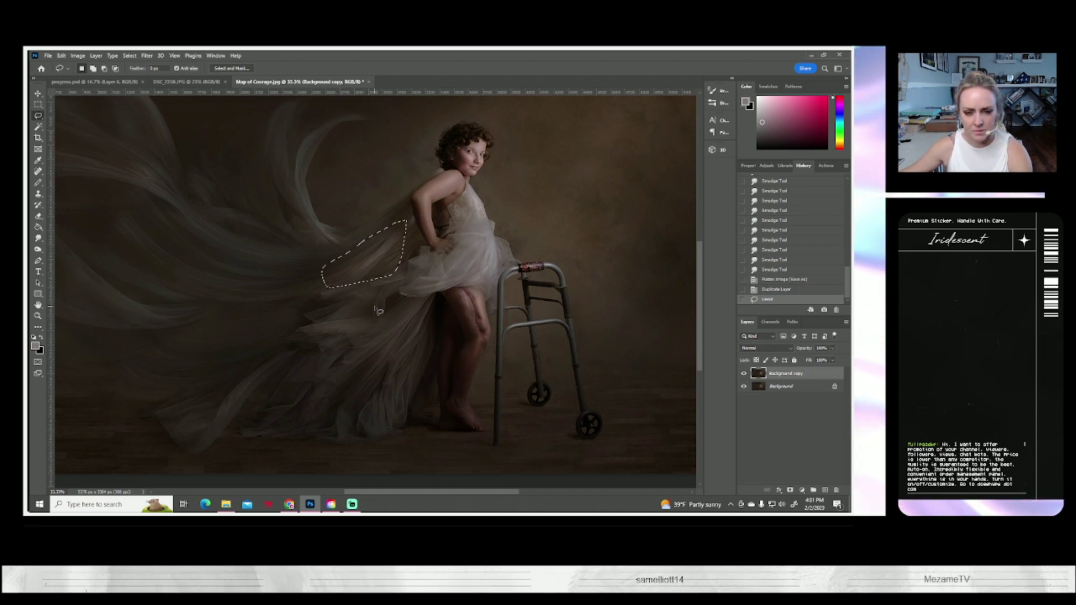
{"action": "key", "text": "ctrl+c"}
{"action": "key", "text": "ctrl+v"}
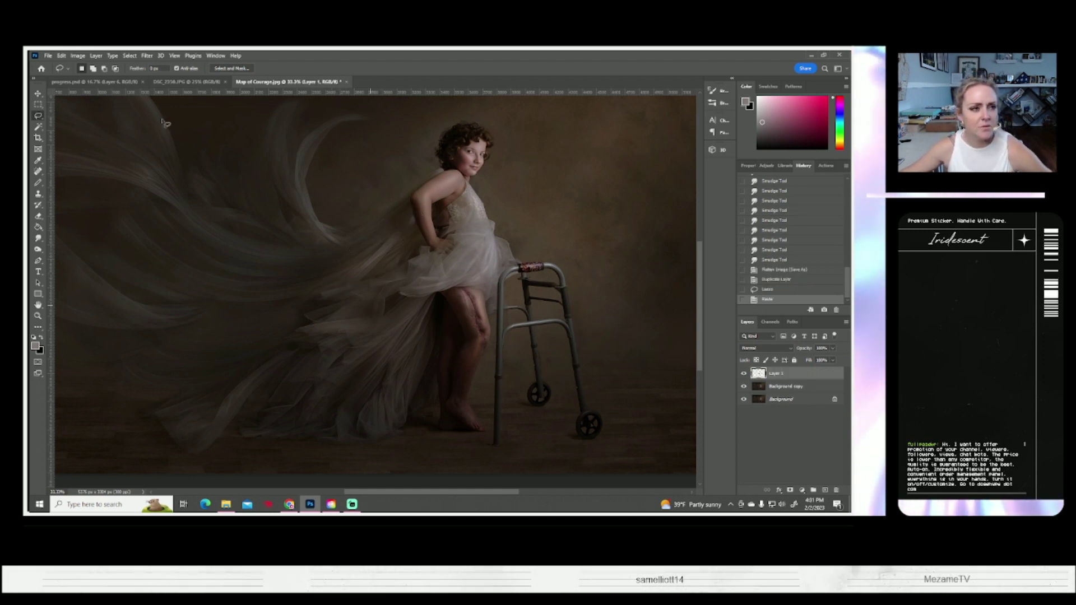
Slightly raise the brightness of the copied fabric piece with Brightness/Contrast, leaving the contrast at 0
{"action": "left_click", "coordinate": [77, 55]}
{"action": "mouse_move", "coordinate": [92, 77]}
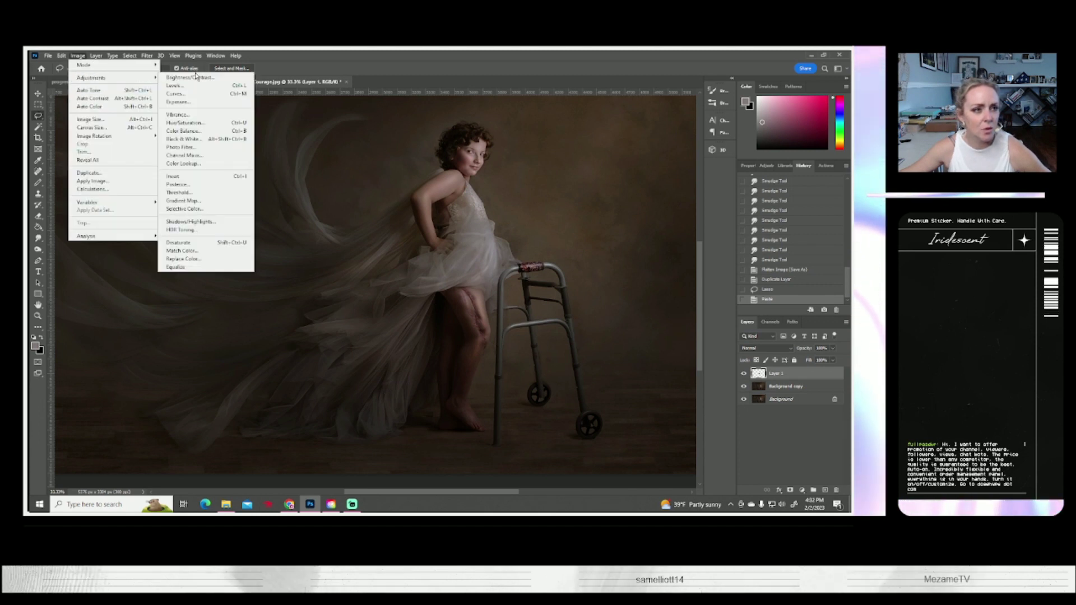
{"action": "left_click", "coordinate": [195, 77]}
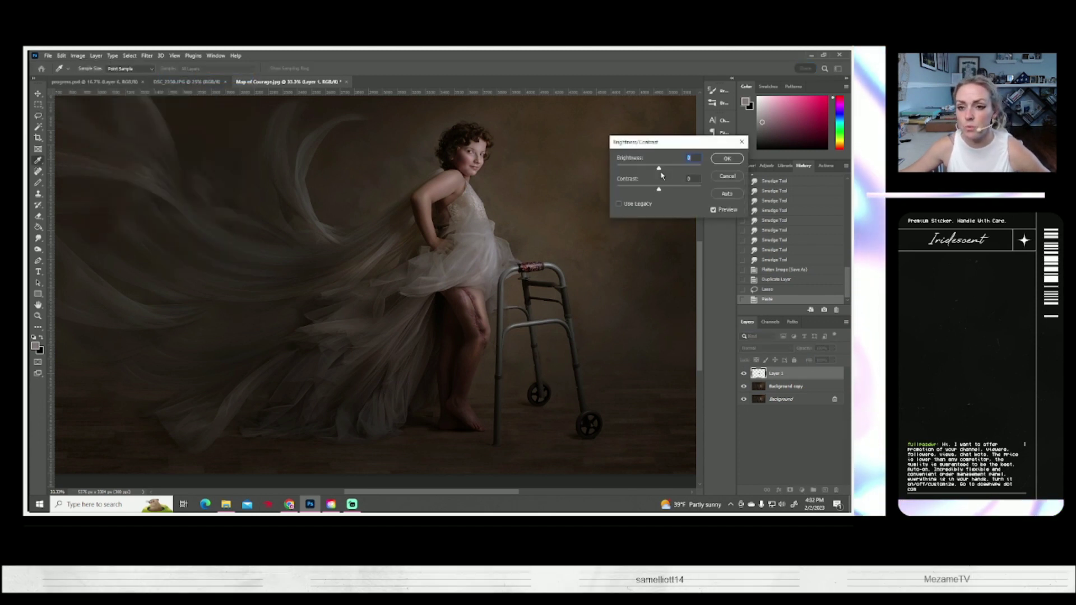
{"action": "left_click_drag", "start_coordinate": [664, 171], "coordinate": [668, 171]}
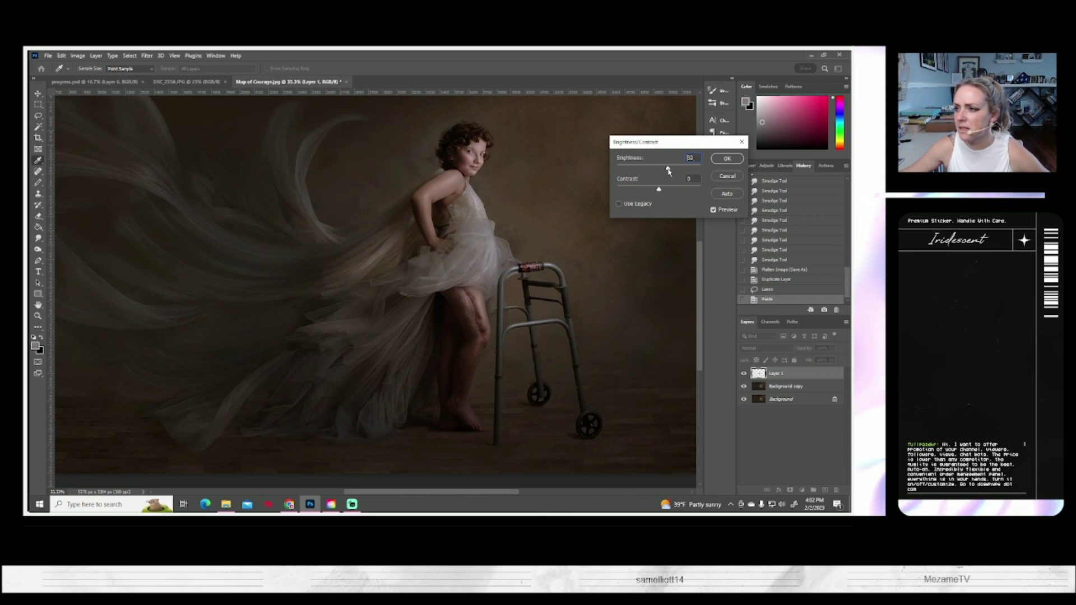
{"action": "left_click", "coordinate": [726, 158]}
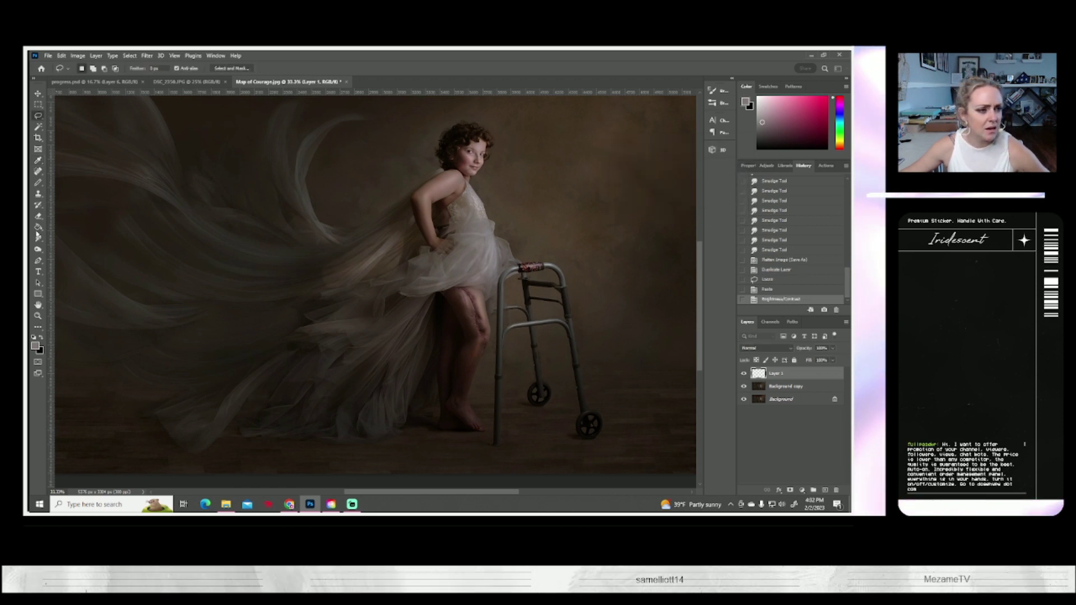
Blend the brightened fabric piece into the dress by erasing around its edges with a soft round eraser at 100% opacity
{"action": "key", "text": "e"}
{"action": "left_click", "coordinate": [91, 69]}
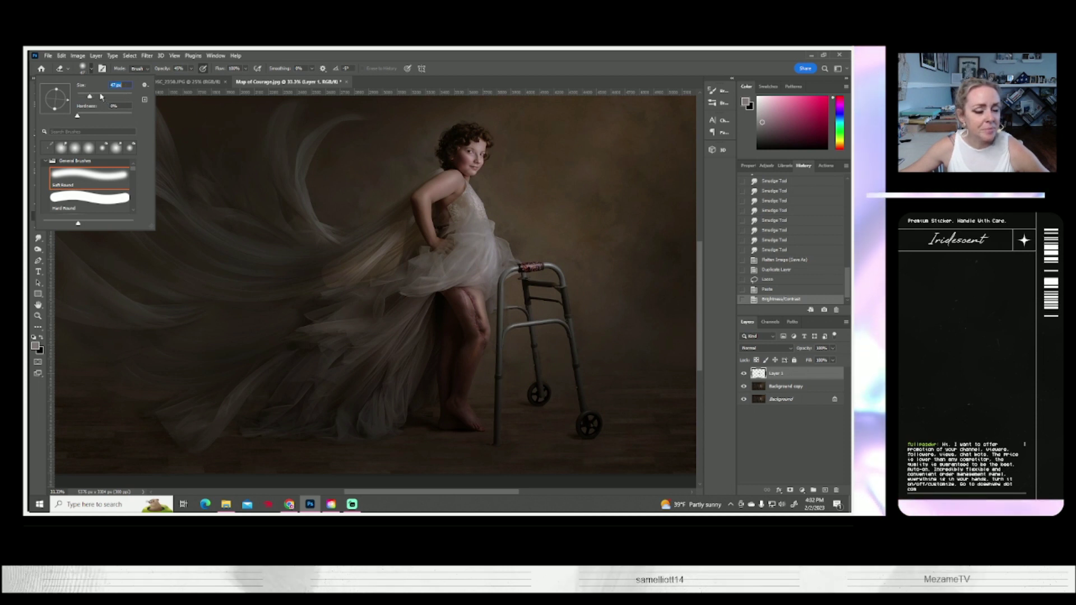
{"action": "left_click", "coordinate": [191, 79]}
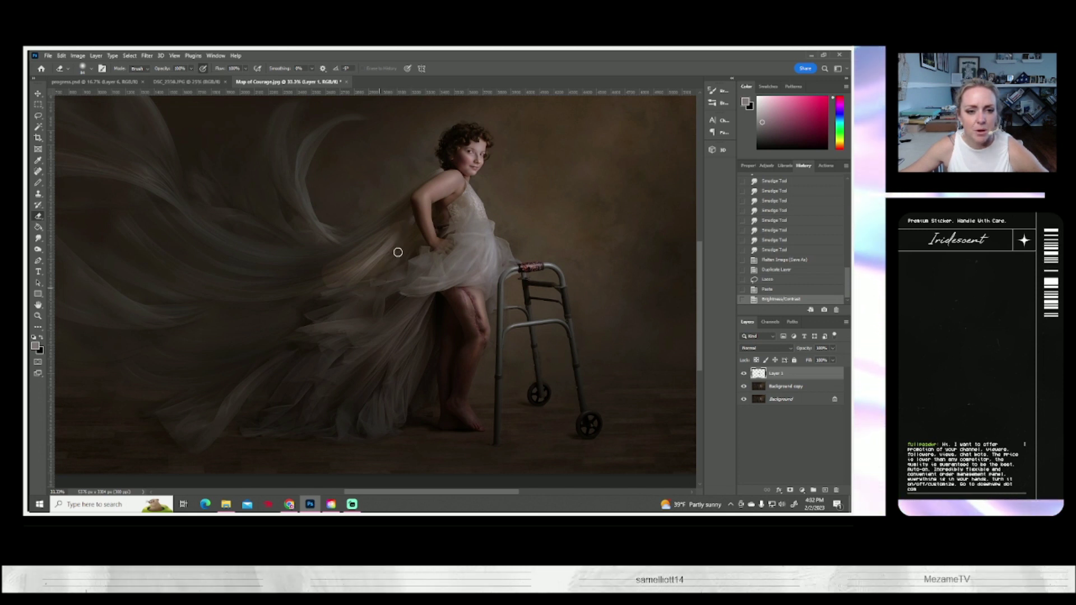
{"action": "left_click", "coordinate": [367, 288]}
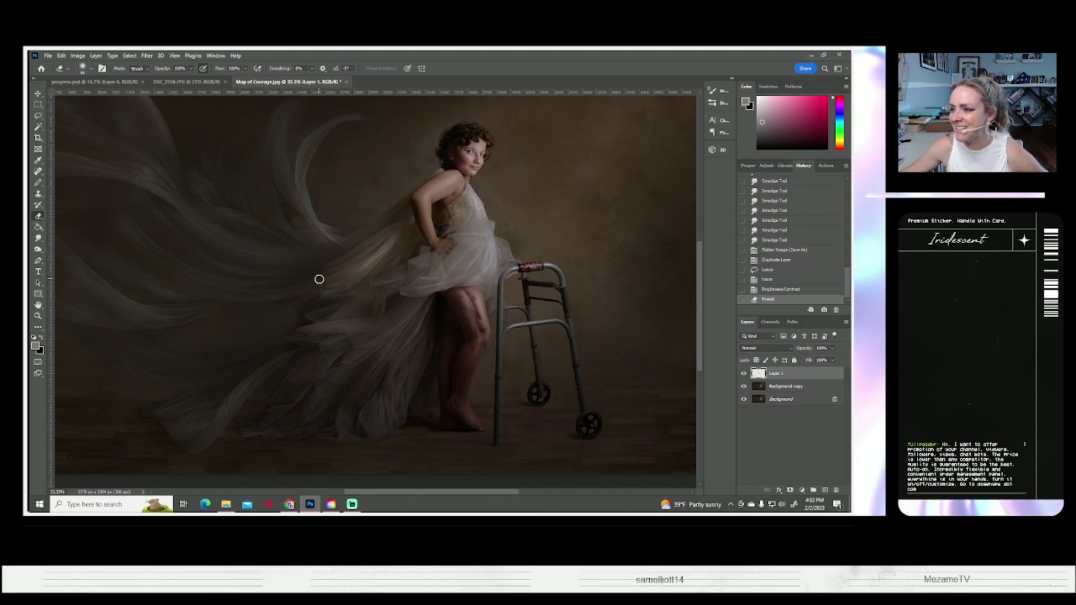
{"action": "left_click", "coordinate": [372, 233]}
{"action": "left_click", "coordinate": [314, 254]}
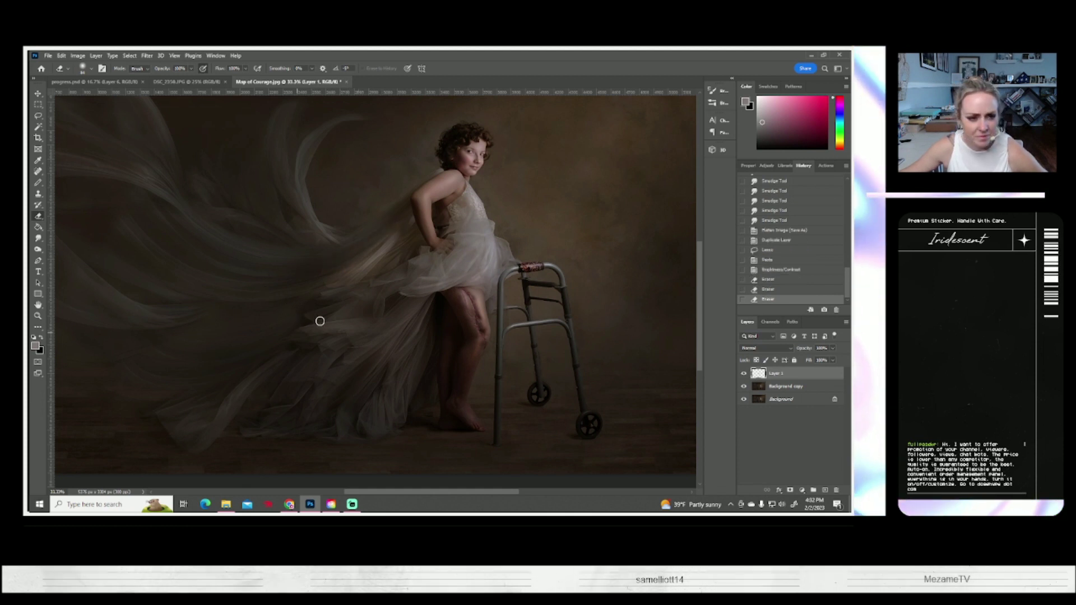
{"action": "left_click", "coordinate": [393, 292]}
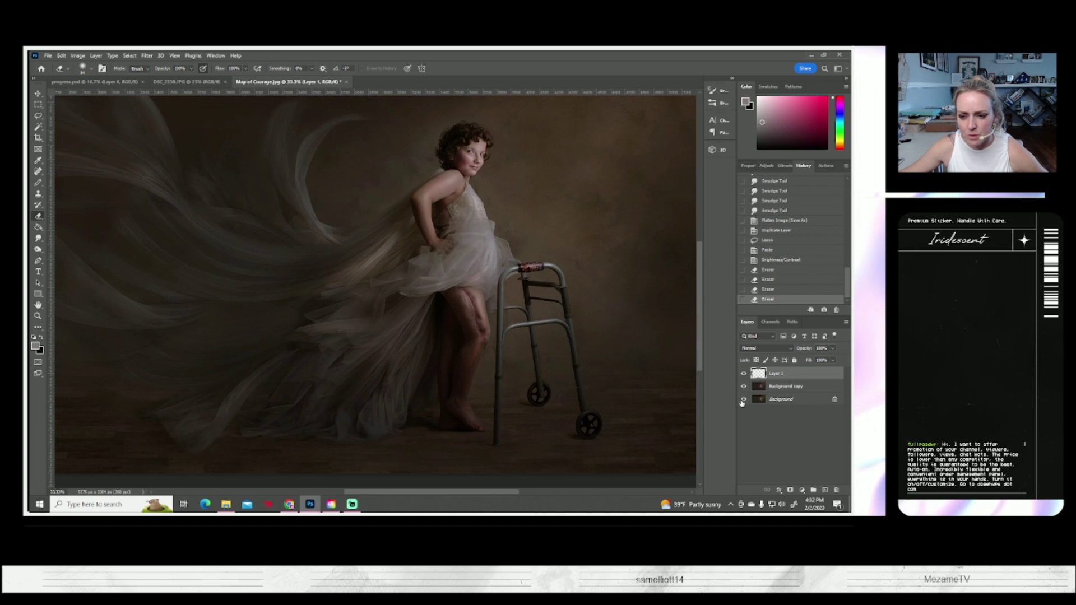
Hide both background layers to isolate the fabric piece, and erase its hard lower edge, stray pixels and upper tip
{"action": "left_click", "coordinate": [743, 399]}
{"action": "left_click", "coordinate": [743, 386]}
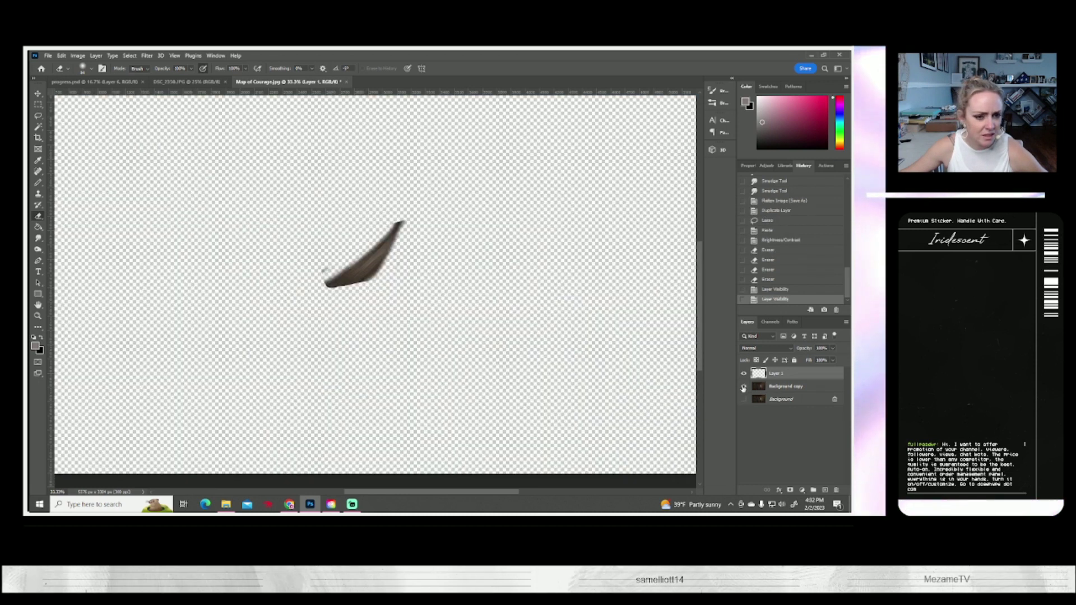
{"action": "left_click", "coordinate": [743, 387]}
{"action": "left_click", "coordinate": [743, 386]}
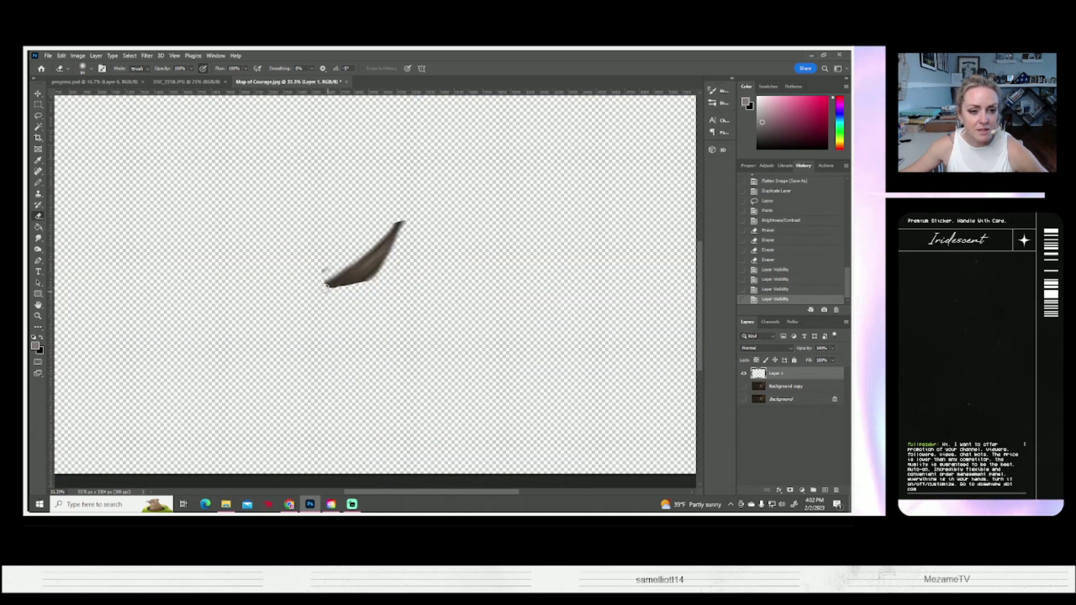
{"action": "left_click_drag", "start_coordinate": [329, 284], "coordinate": [371, 282]}
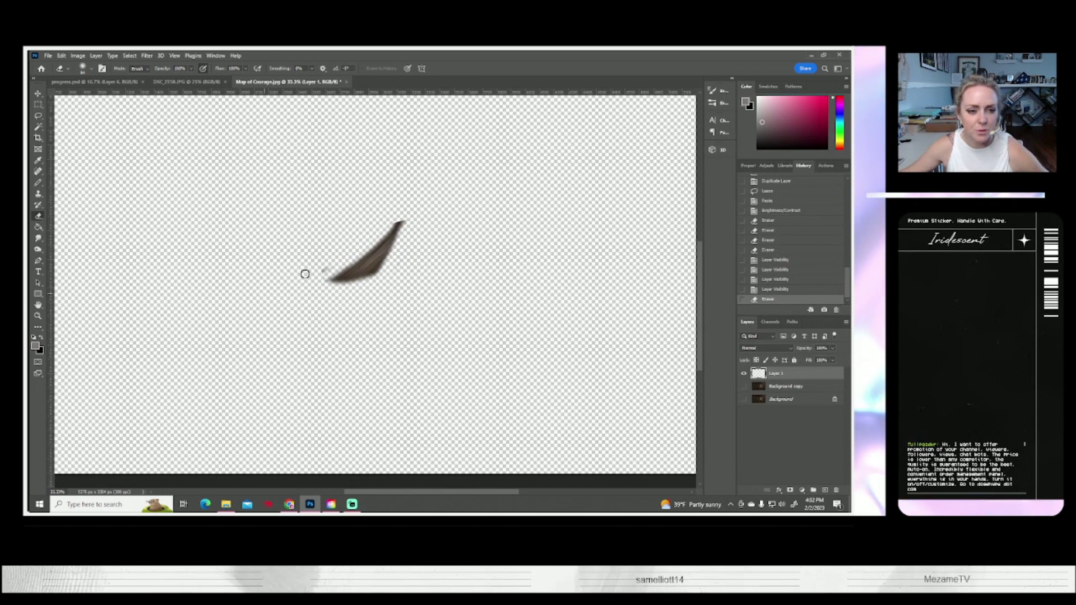
{"action": "left_click_drag", "start_coordinate": [258, 283], "coordinate": [629, 346]}
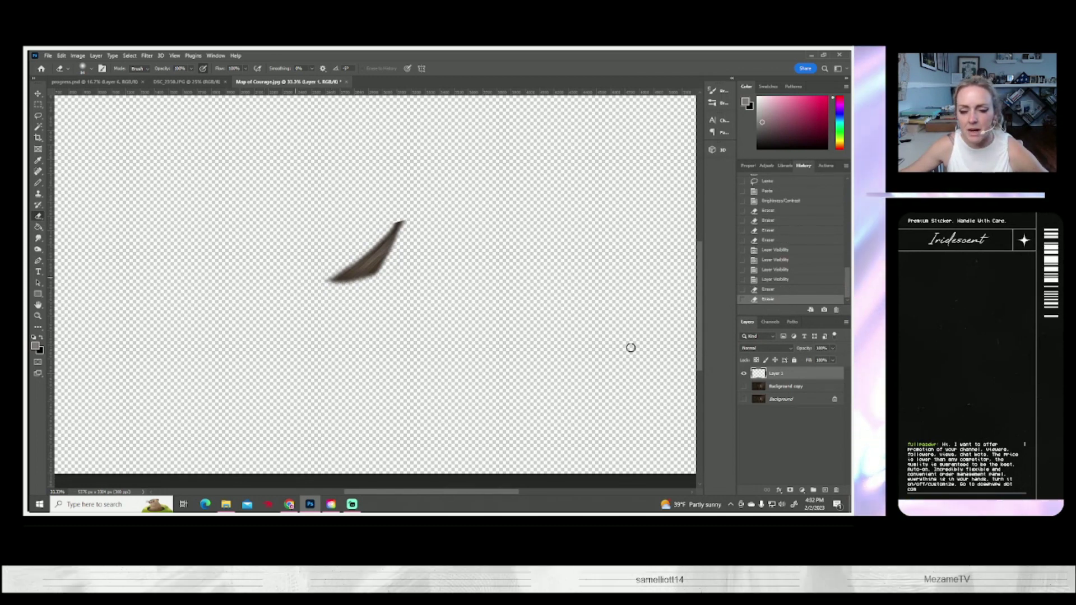
{"action": "left_click", "coordinate": [403, 219]}
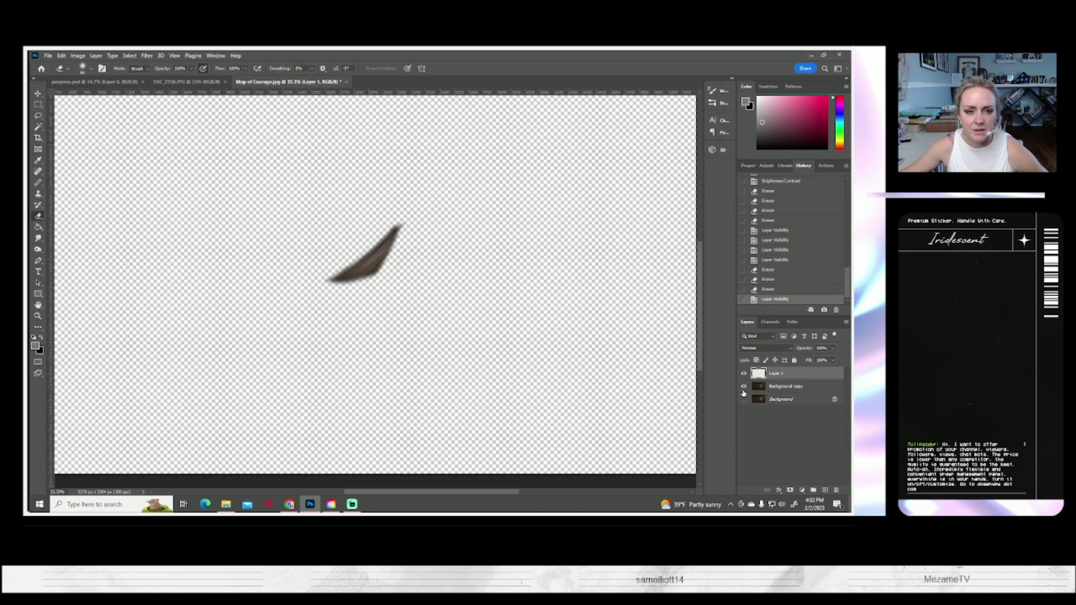
Show the background layers again and delete the brightened fabric layer after comparing the image with and without it
{"action": "left_click", "coordinate": [743, 387]}
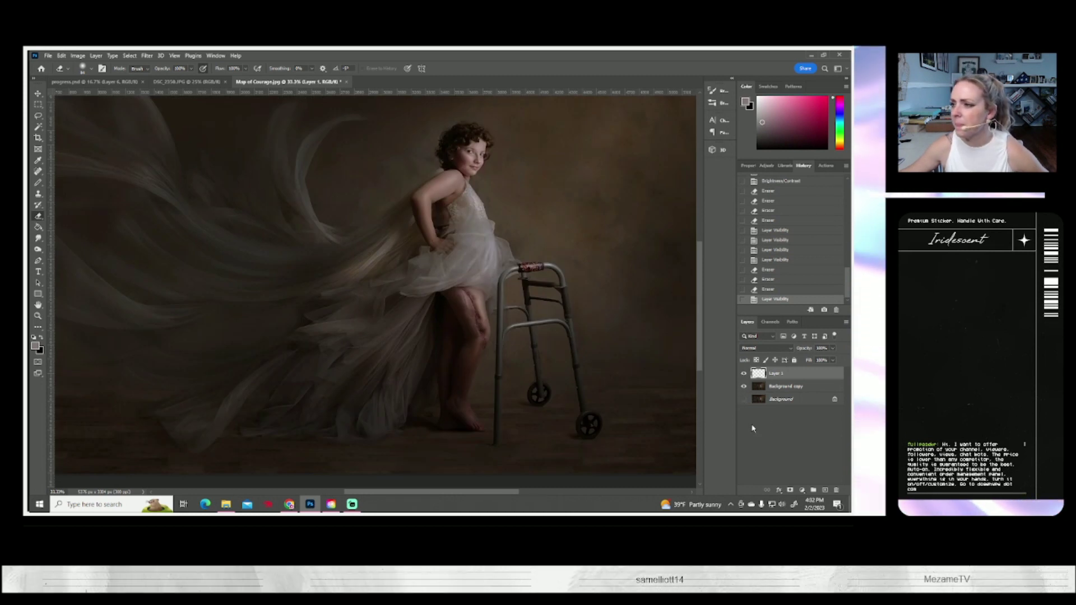
{"action": "left_click", "coordinate": [746, 375]}
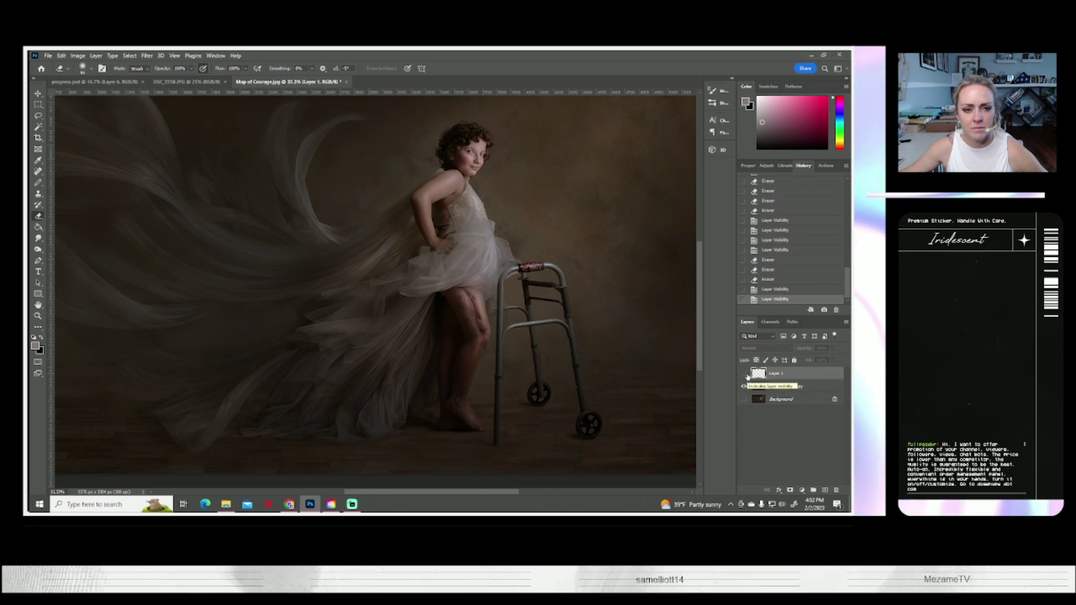
{"action": "left_click", "coordinate": [746, 375]}
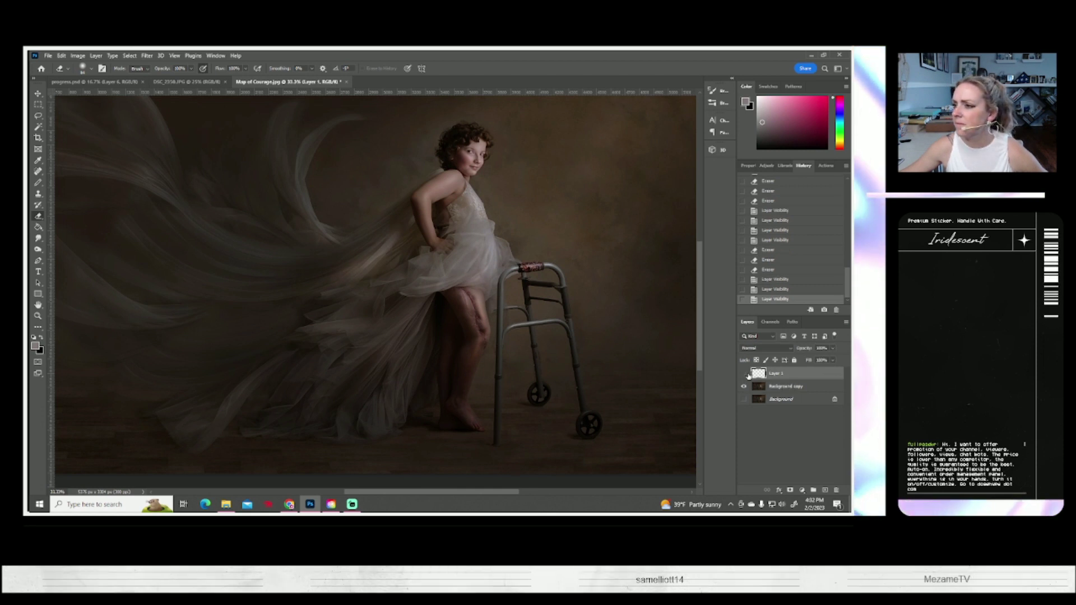
{"action": "left_click", "coordinate": [747, 375]}
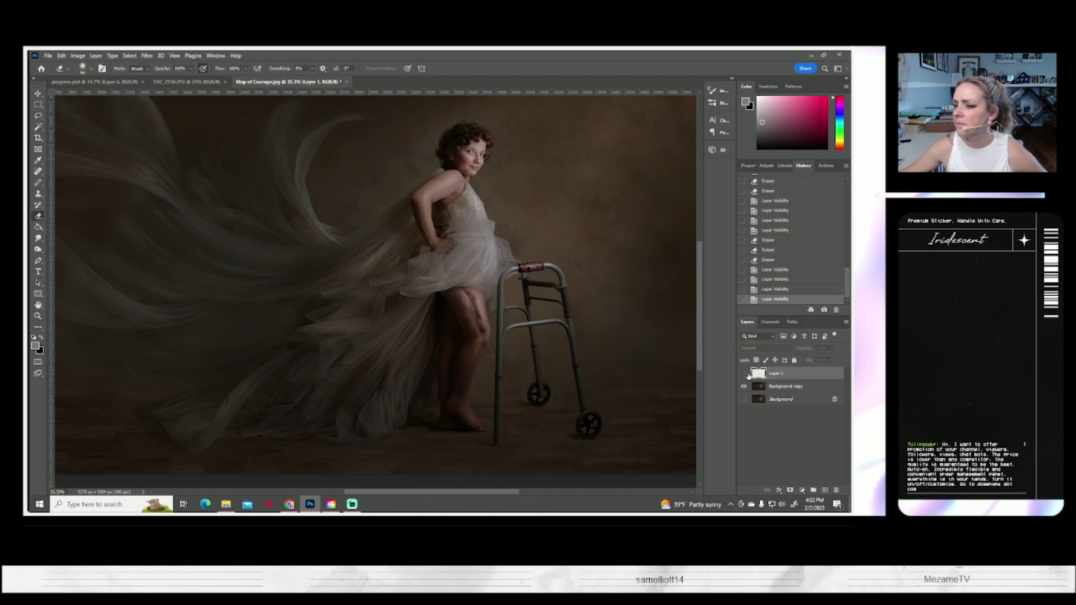
{"action": "key", "text": "Delete"}
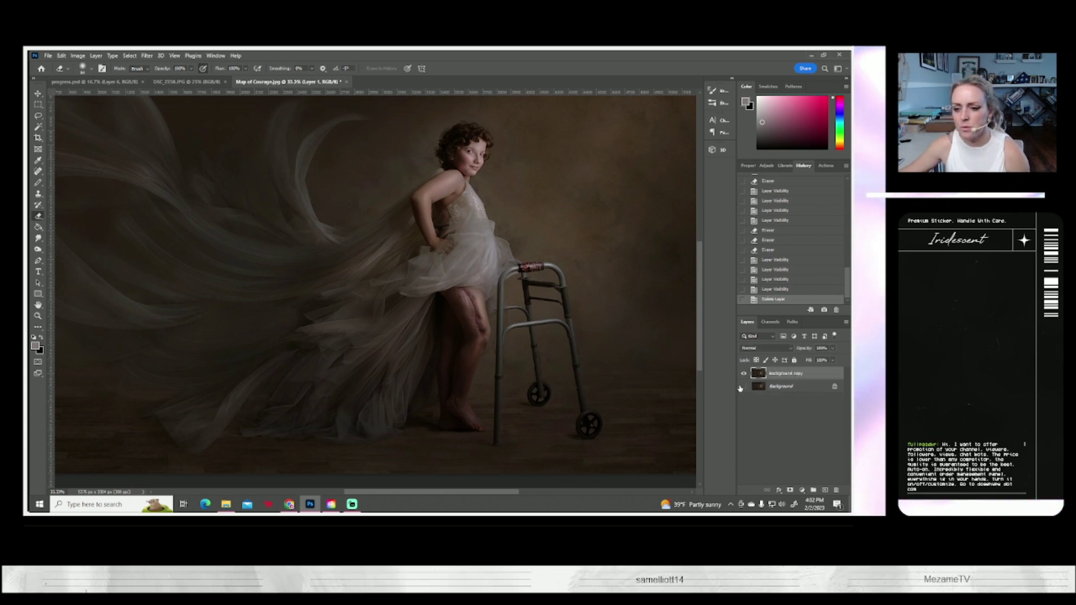
{"action": "left_click", "coordinate": [743, 386]}
Duplicate the Background copy layer as Background copy 2 within the same document
{"action": "right_click", "coordinate": [775, 375]}
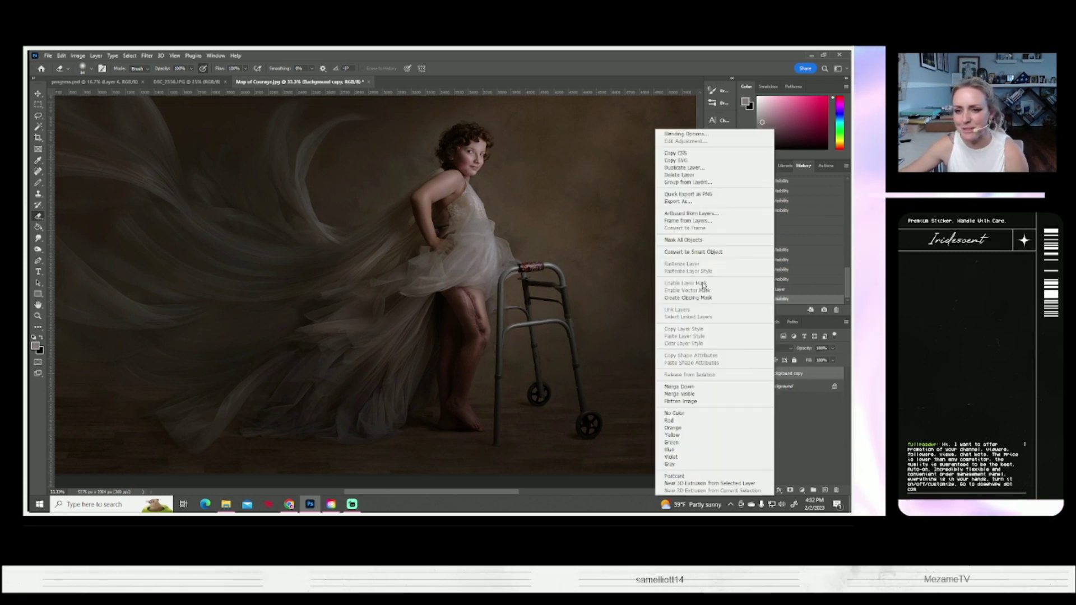
{"action": "left_click", "coordinate": [689, 168]}
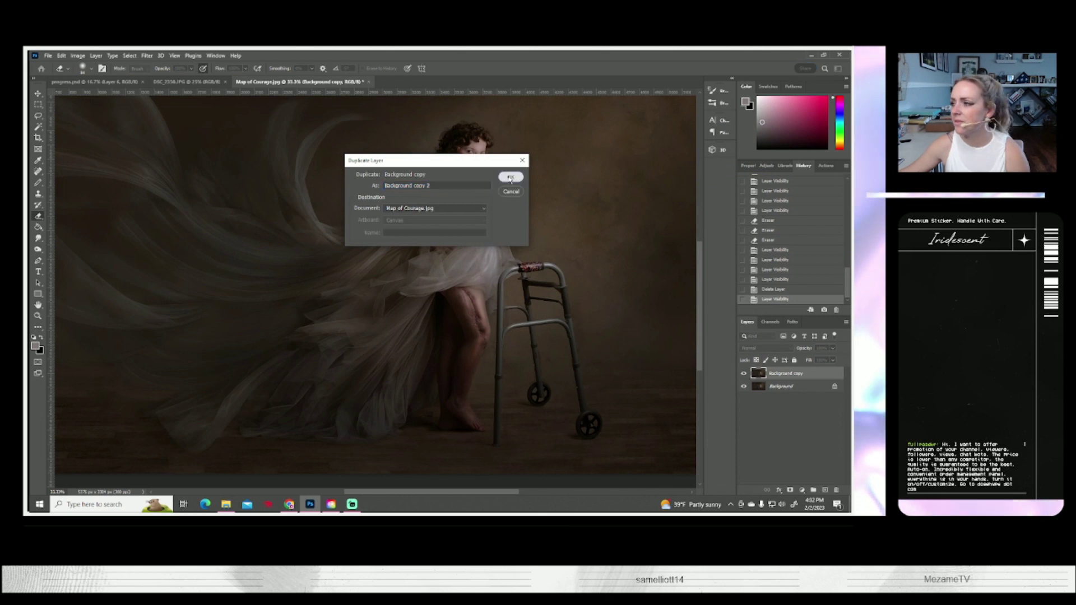
{"action": "left_click", "coordinate": [509, 176]}
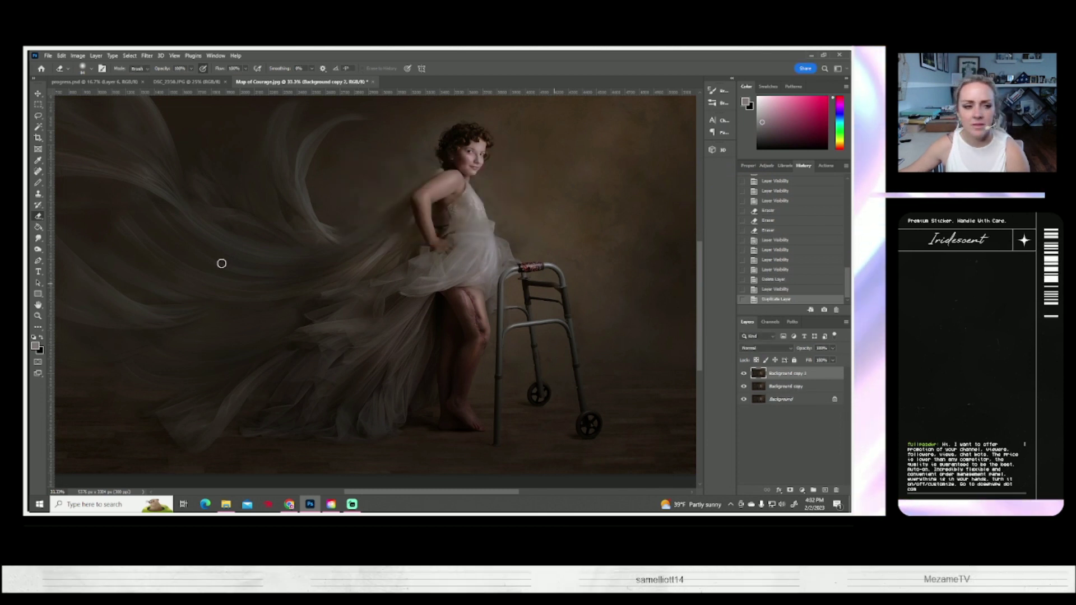
Brighten the flowing dress fabric and train folds on the Background copy 2 layer with soft Dodge strokes in the midtones
{"action": "left_click", "coordinate": [38, 250]}
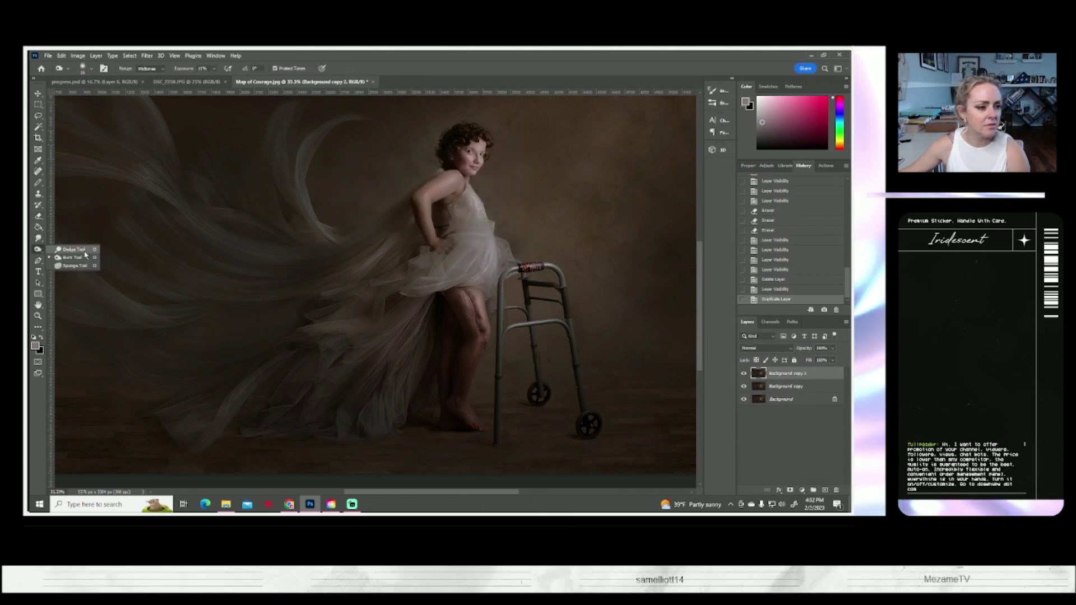
{"action": "left_click", "coordinate": [89, 68]}
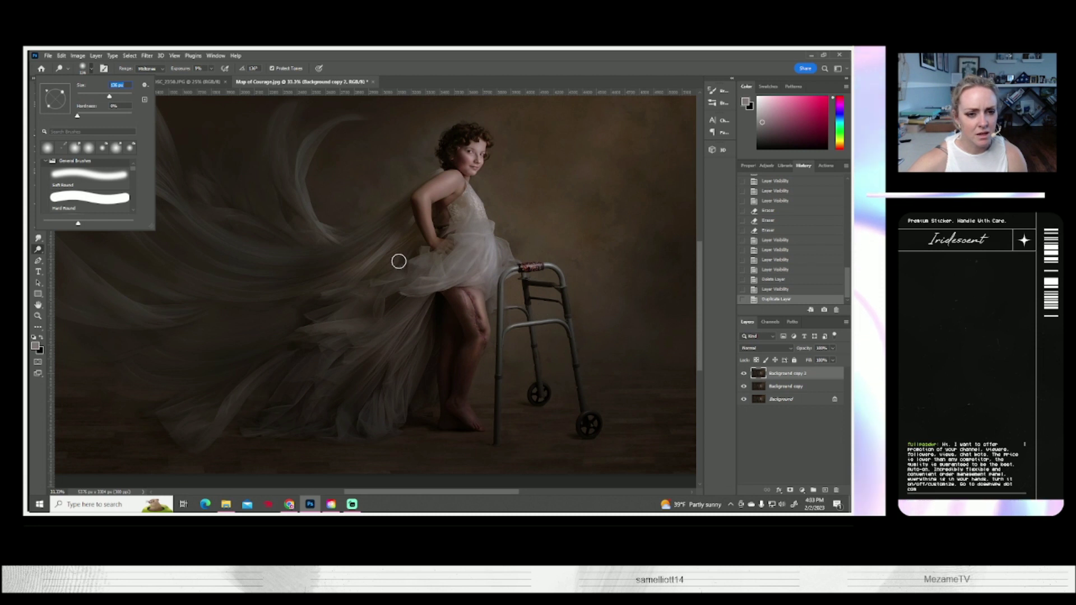
{"action": "key", "text": "Return"}
{"action": "left_click_drag", "start_coordinate": [362, 284], "coordinate": [357, 286]}
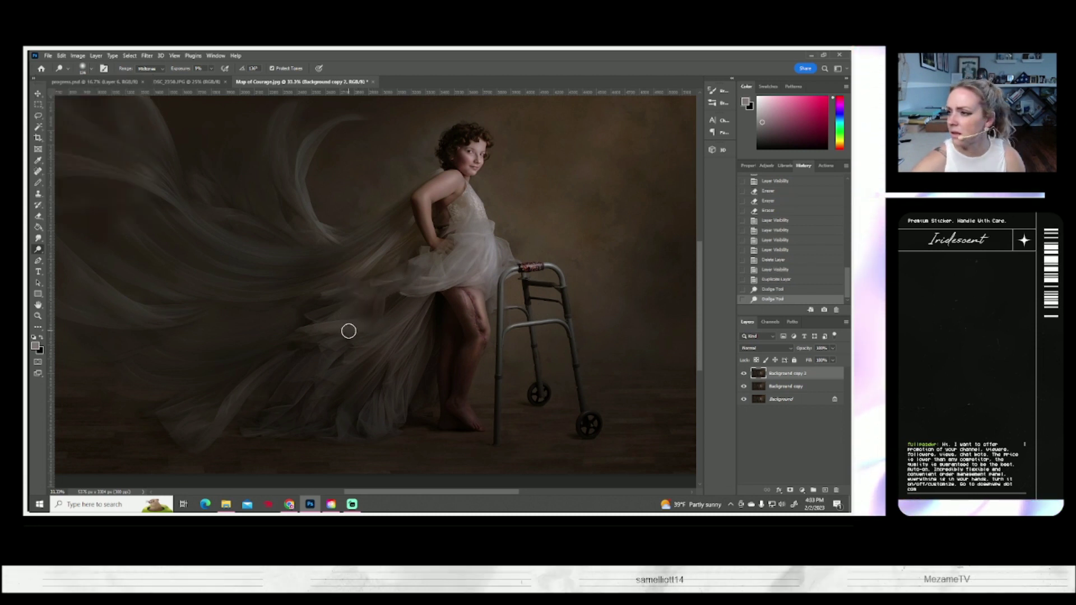
{"action": "left_click_drag", "start_coordinate": [315, 329], "coordinate": [362, 327]}
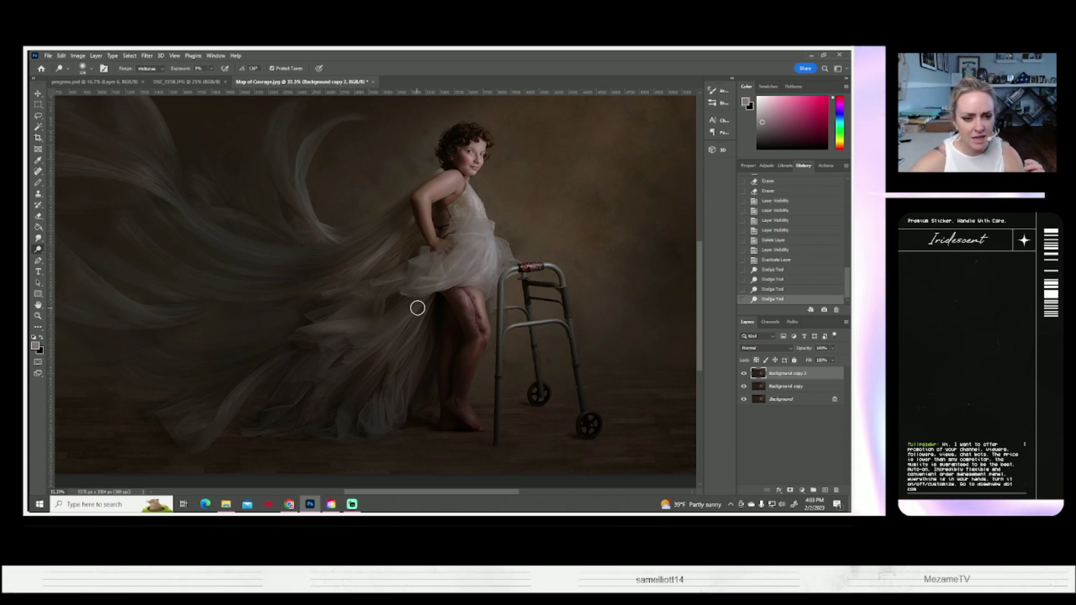
{"action": "left_click_drag", "start_coordinate": [418, 307], "coordinate": [419, 306]}
{"action": "left_click_drag", "start_coordinate": [321, 340], "coordinate": [323, 338]}
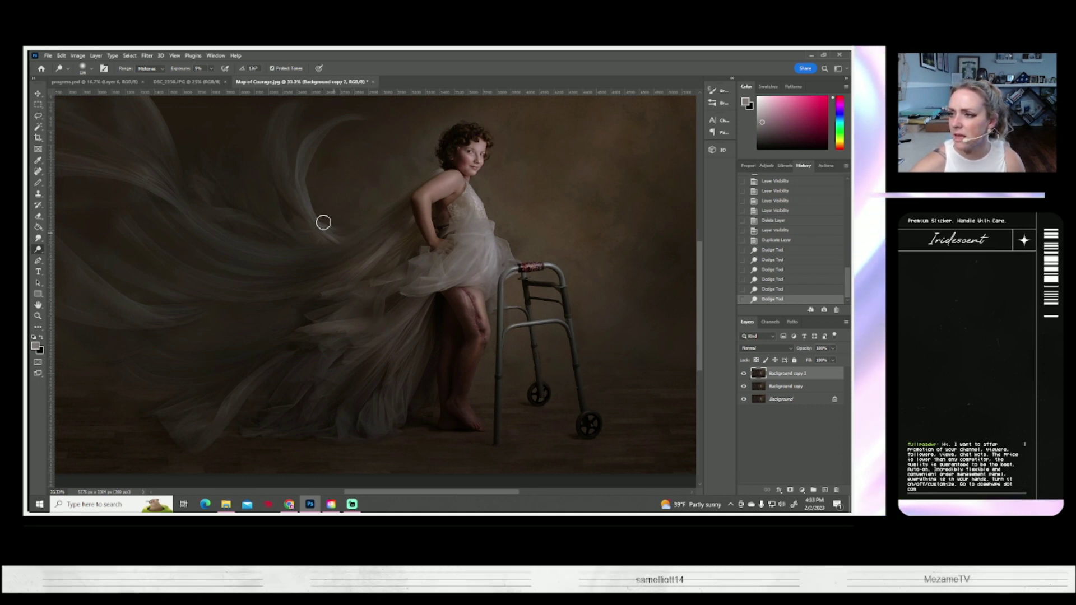
{"action": "left_click_drag", "start_coordinate": [324, 223], "coordinate": [330, 229]}
{"action": "mouse_move", "coordinate": [415, 307]}
{"action": "left_mouse_down"}
{"action": "mouse_move", "coordinate": [355, 350]}
{"action": "mouse_move", "coordinate": [408, 328]}
{"action": "mouse_move", "coordinate": [373, 378]}
{"action": "mouse_move", "coordinate": [375, 364]}
{"action": "mouse_move", "coordinate": [283, 372]}
{"action": "mouse_move", "coordinate": [226, 412]}
{"action": "mouse_move", "coordinate": [317, 364]}
{"action": "left_mouse_up"}
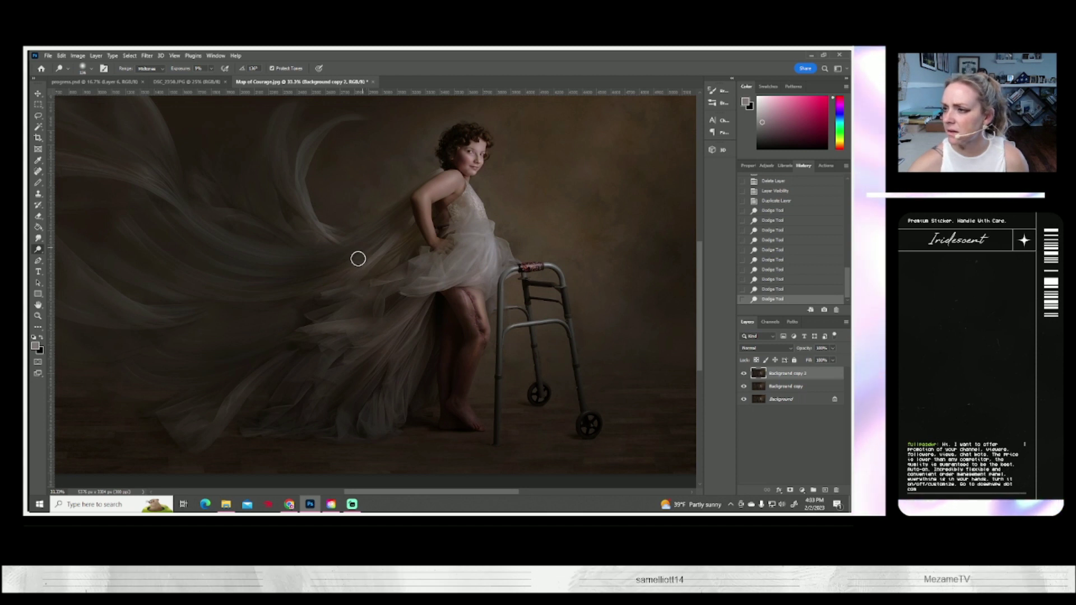
{"action": "mouse_move", "coordinate": [275, 264]}
{"action": "left_mouse_down"}
{"action": "mouse_move", "coordinate": [307, 250]}
{"action": "mouse_move", "coordinate": [250, 261]}
{"action": "mouse_move", "coordinate": [355, 251]}
{"action": "mouse_move", "coordinate": [271, 256]}
{"action": "mouse_move", "coordinate": [291, 252]}
{"action": "left_mouse_up"}
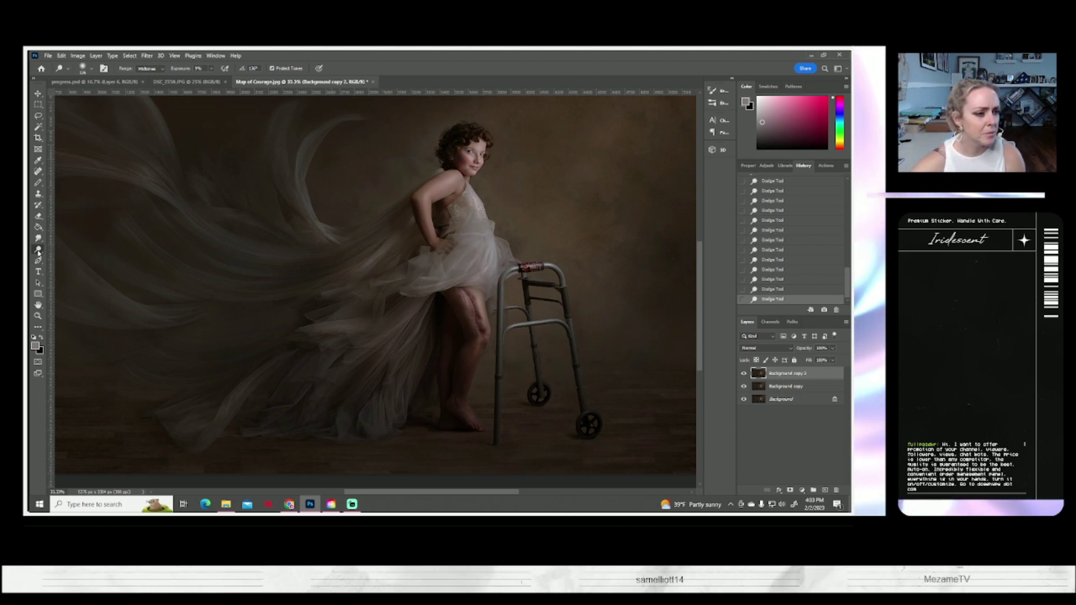
Darken the folds and lower edge of the tulle skirt on Background copy 2 using the Burn tool with an enlarged soft brush
{"action": "right_click", "coordinate": [38, 253]}
{"action": "left_click", "coordinate": [65, 258]}
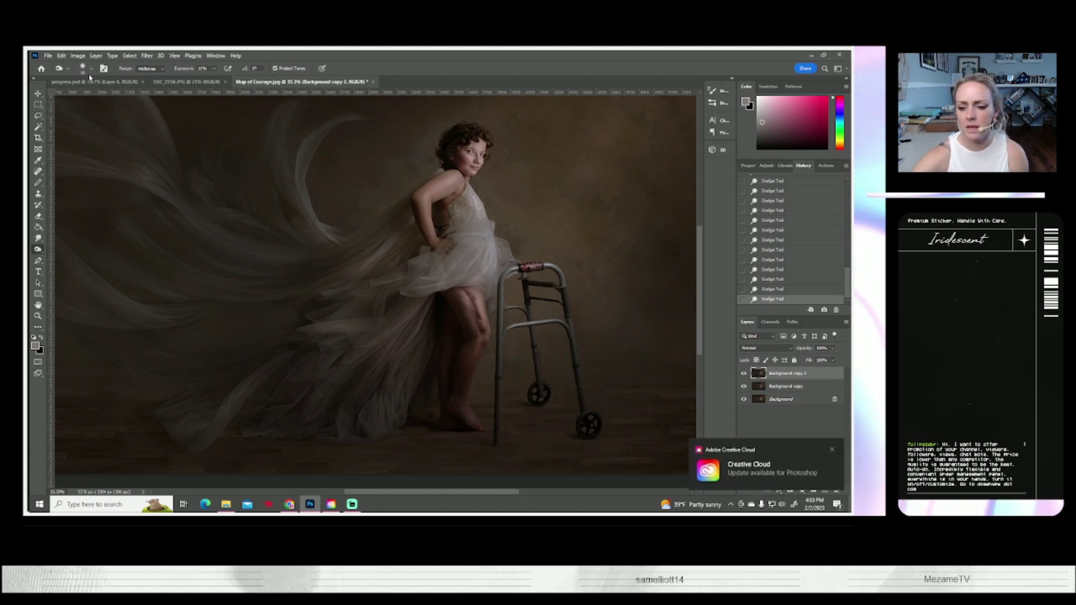
{"action": "left_click", "coordinate": [84, 73]}
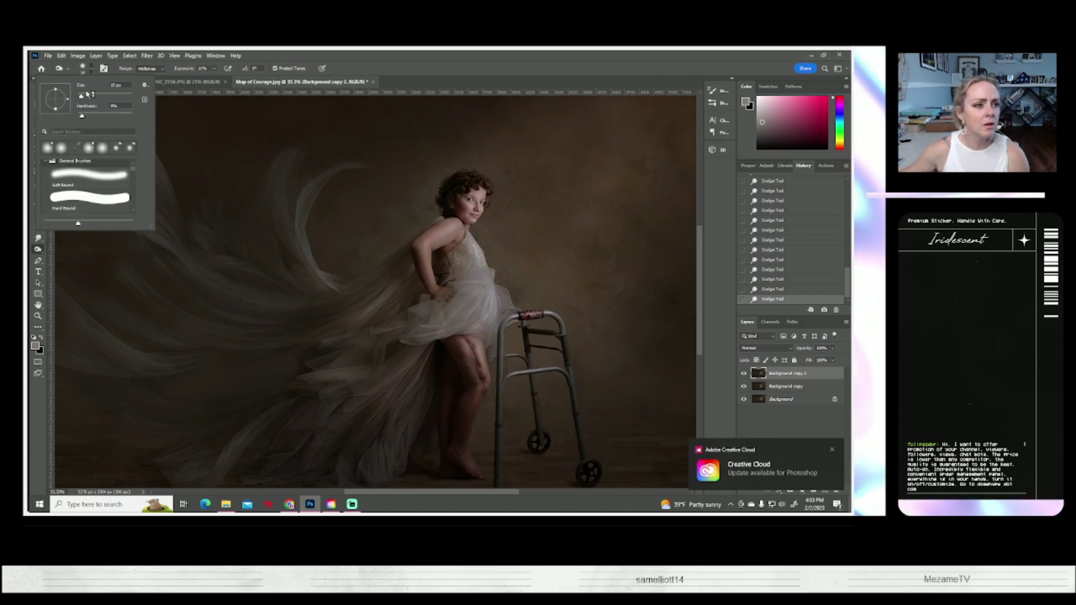
{"action": "left_click", "coordinate": [87, 96]}
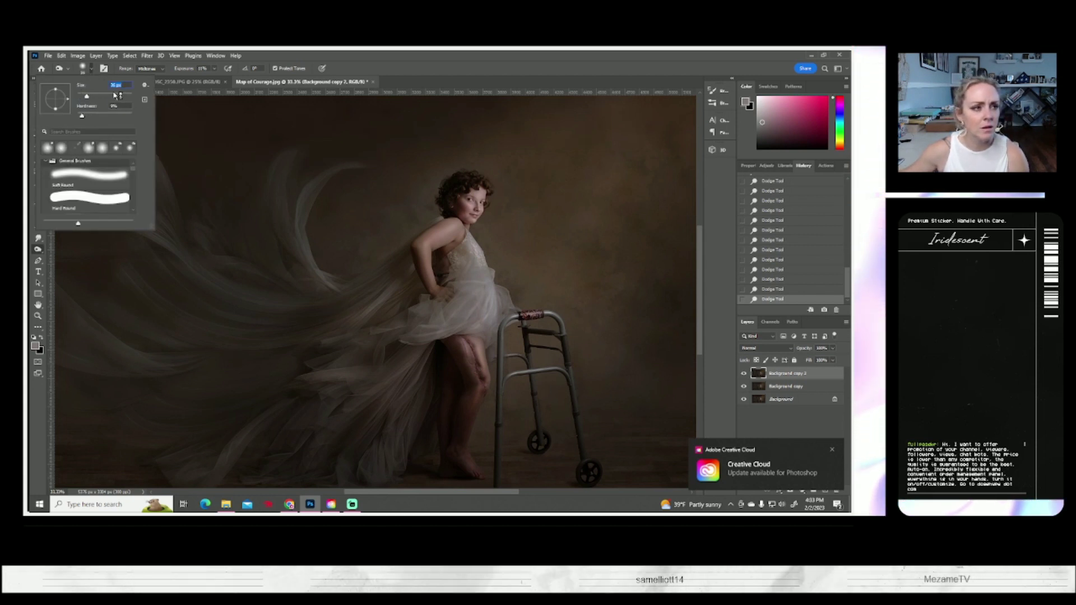
{"action": "left_click_drag", "start_coordinate": [101, 95], "coordinate": [144, 127]}
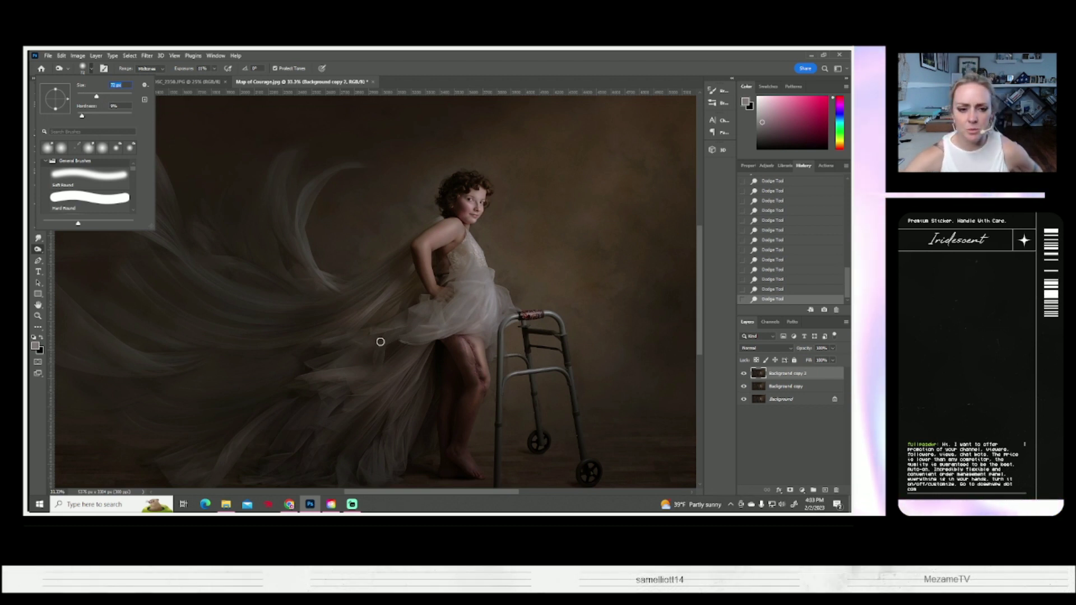
{"action": "left_click", "coordinate": [408, 315]}
{"action": "mouse_move", "coordinate": [420, 315]}
{"action": "left_mouse_down"}
{"action": "mouse_move", "coordinate": [412, 318]}
{"action": "mouse_move", "coordinate": [435, 326]}
{"action": "mouse_move", "coordinate": [417, 332]}
{"action": "left_mouse_up"}
{"action": "mouse_move", "coordinate": [482, 318]}
{"action": "left_mouse_down"}
{"action": "mouse_move", "coordinate": [446, 320]}
{"action": "mouse_move", "coordinate": [466, 296]}
{"action": "mouse_move", "coordinate": [447, 318]}
{"action": "left_mouse_up"}
{"action": "mouse_move", "coordinate": [477, 273]}
{"action": "left_mouse_down"}
{"action": "mouse_move", "coordinate": [455, 291]}
{"action": "mouse_move", "coordinate": [471, 261]}
{"action": "mouse_move", "coordinate": [457, 280]}
{"action": "mouse_move", "coordinate": [475, 264]}
{"action": "mouse_move", "coordinate": [470, 299]}
{"action": "mouse_move", "coordinate": [472, 284]}
{"action": "mouse_move", "coordinate": [461, 316]}
{"action": "left_mouse_up"}
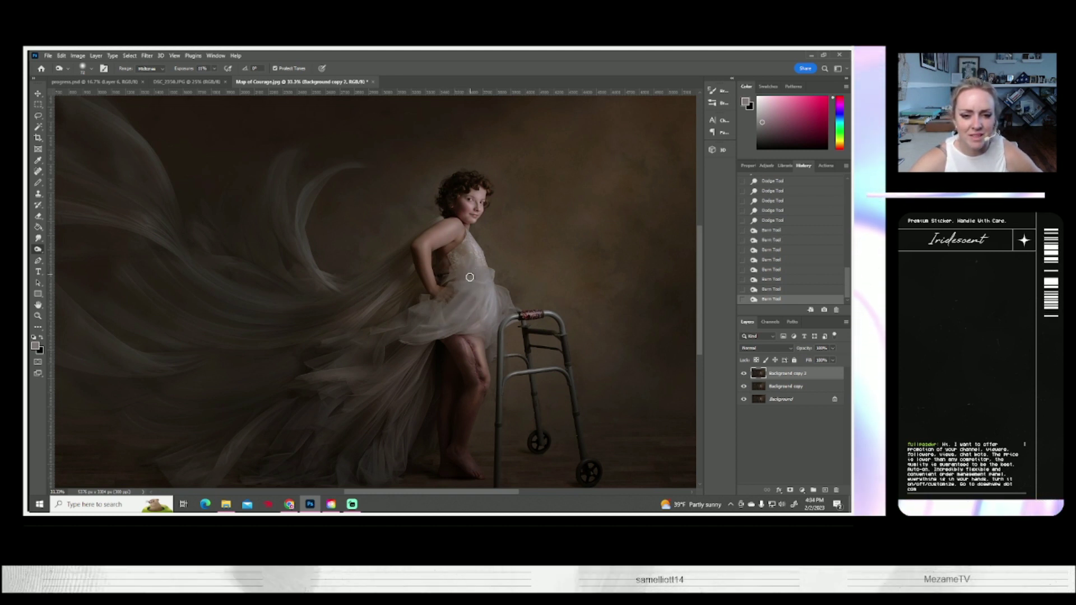
{"action": "left_click_drag", "start_coordinate": [469, 277], "coordinate": [479, 281]}
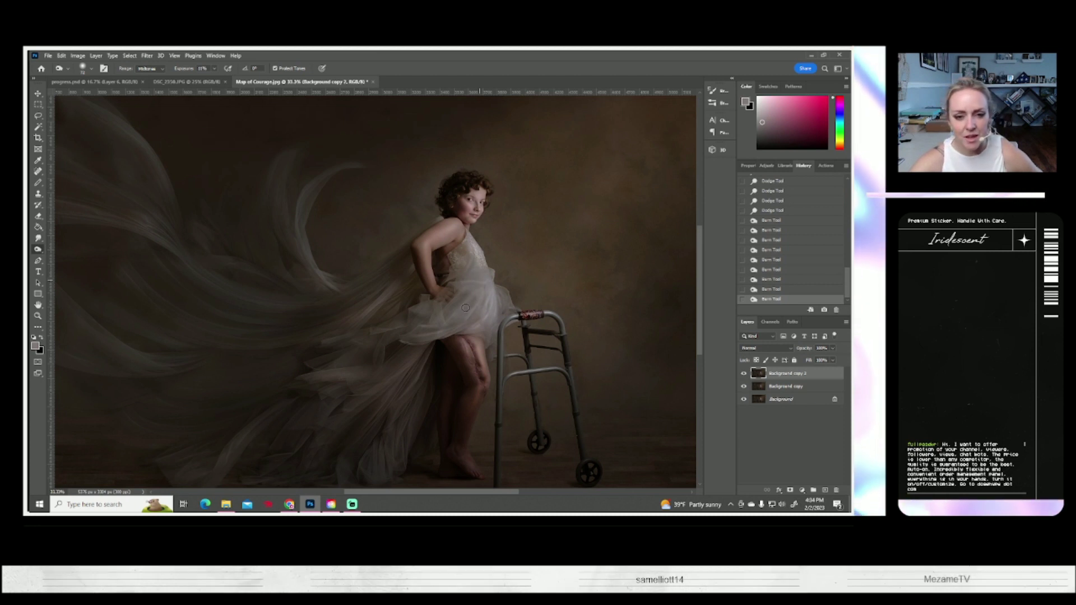
{"action": "left_click", "coordinate": [423, 346]}
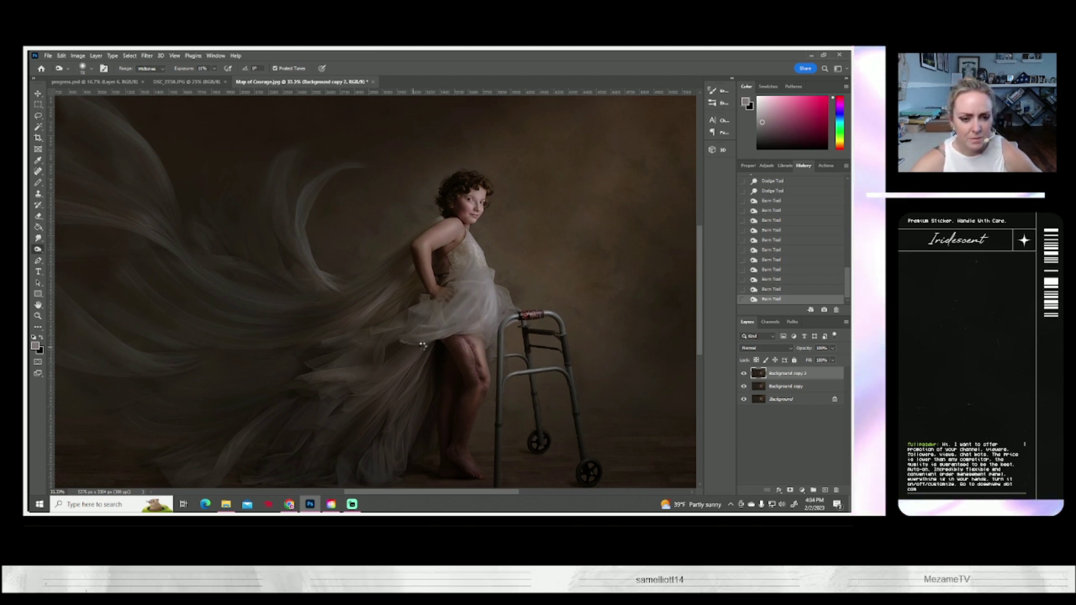
{"action": "left_click", "coordinate": [415, 334]}
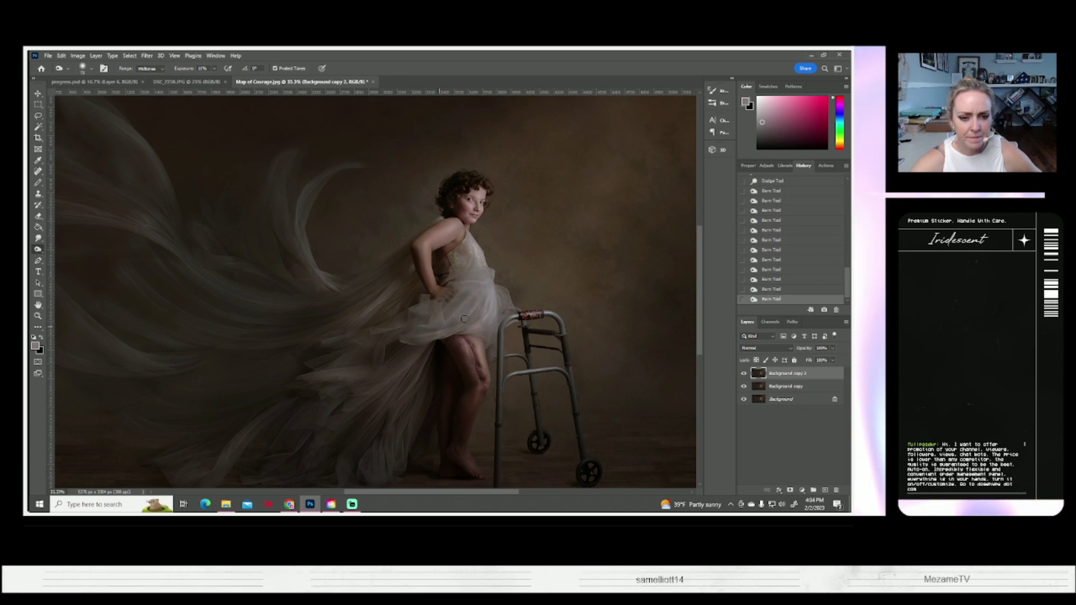
{"action": "left_click_drag", "start_coordinate": [465, 319], "coordinate": [468, 327]}
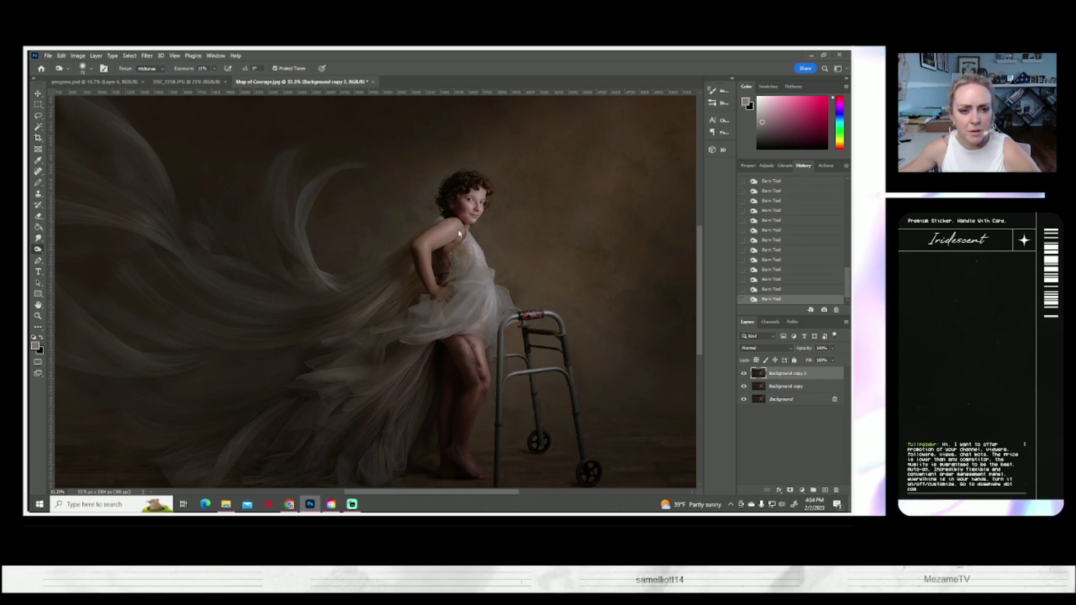
Sample skin tones on the shoulder, arm, upper back and face in the foreground Color Picker, and discard the picked colour
{"action": "left_click", "coordinate": [35, 346]}
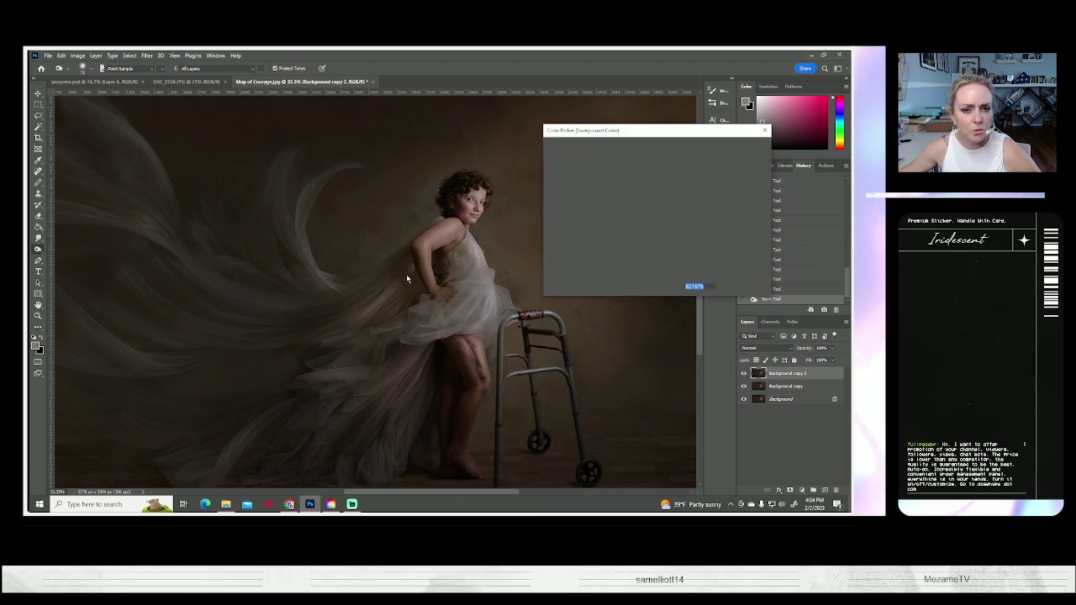
{"action": "left_click", "coordinate": [458, 230]}
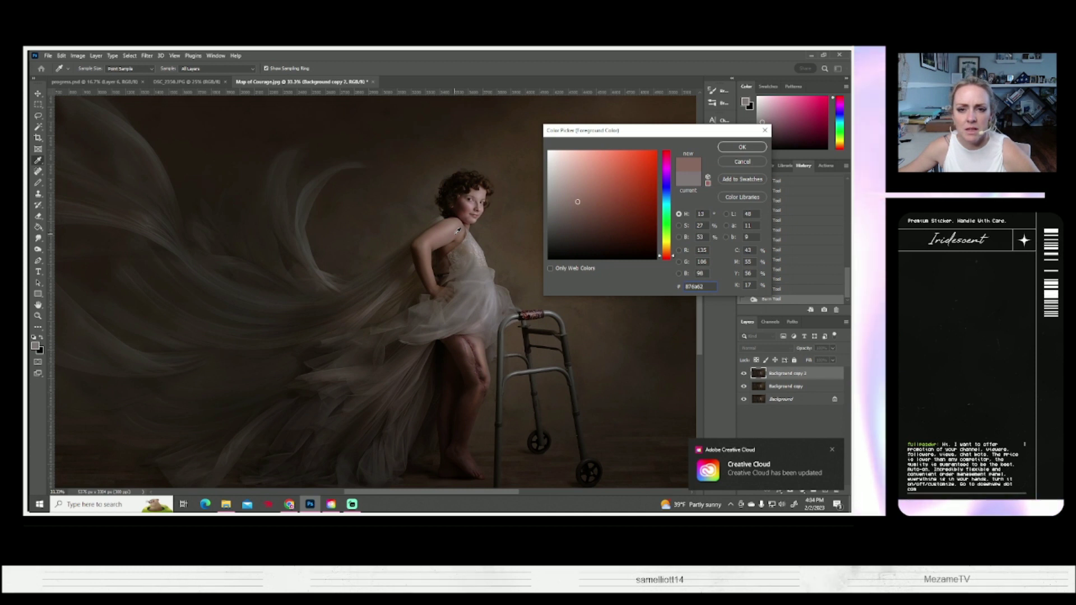
{"action": "left_click", "coordinate": [451, 238]}
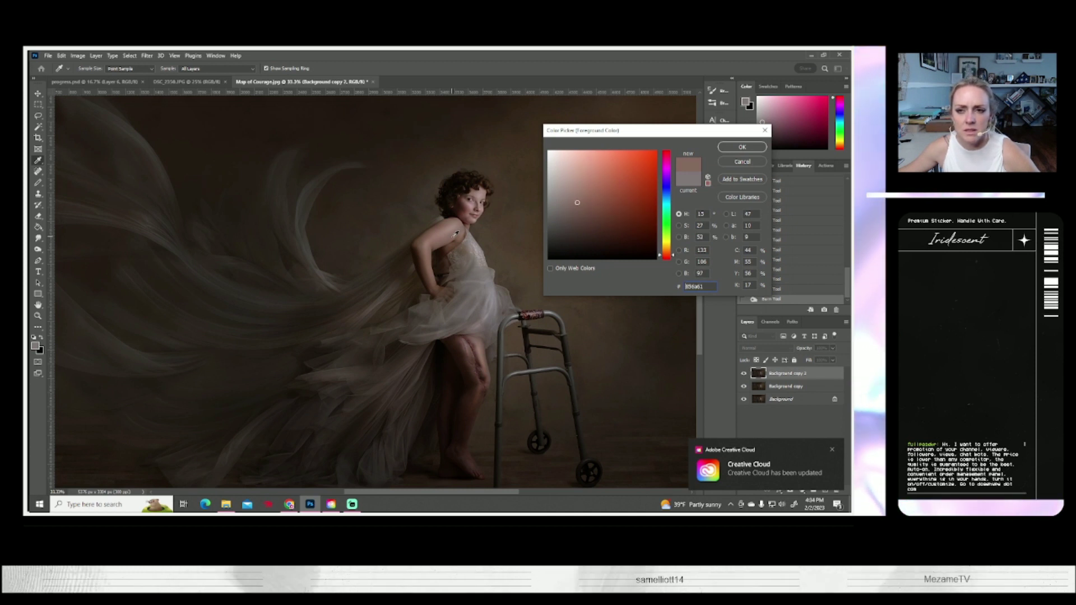
{"action": "left_click", "coordinate": [442, 241]}
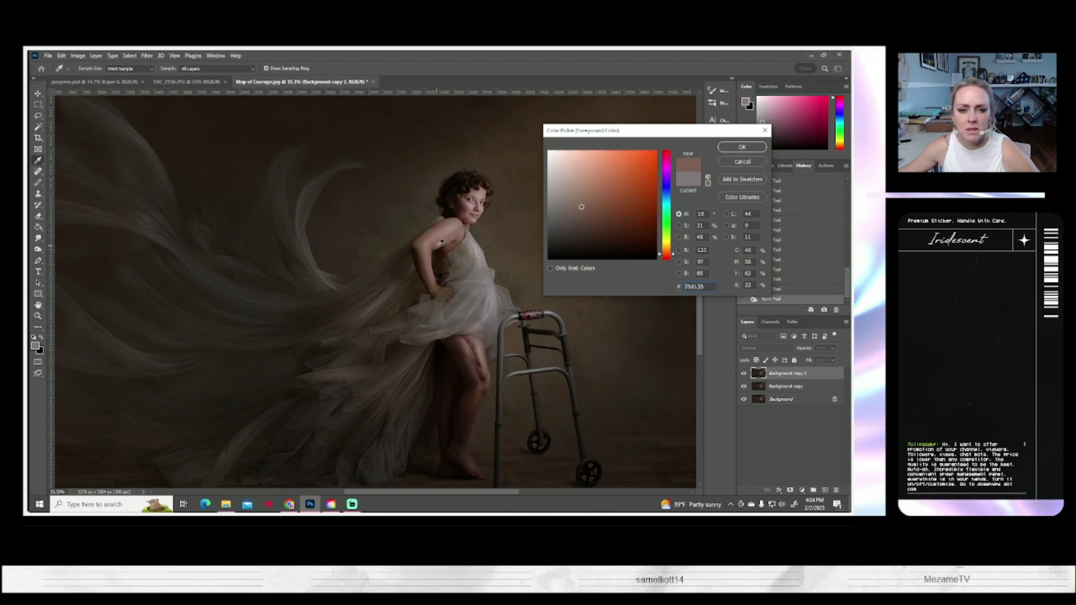
{"action": "left_click", "coordinate": [463, 241]}
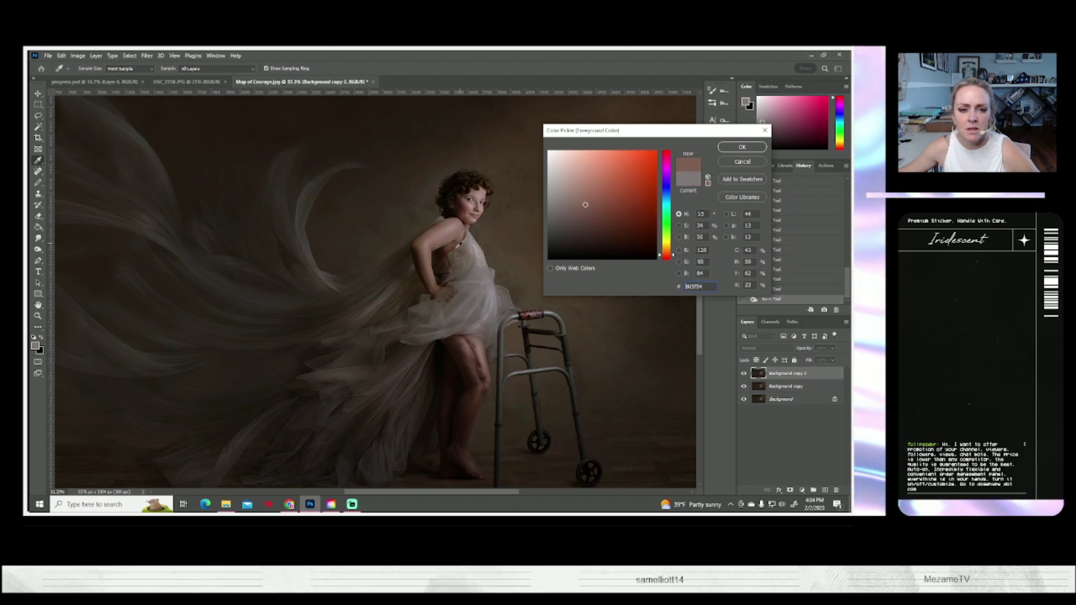
{"action": "left_click", "coordinate": [431, 253]}
{"action": "left_click", "coordinate": [430, 246]}
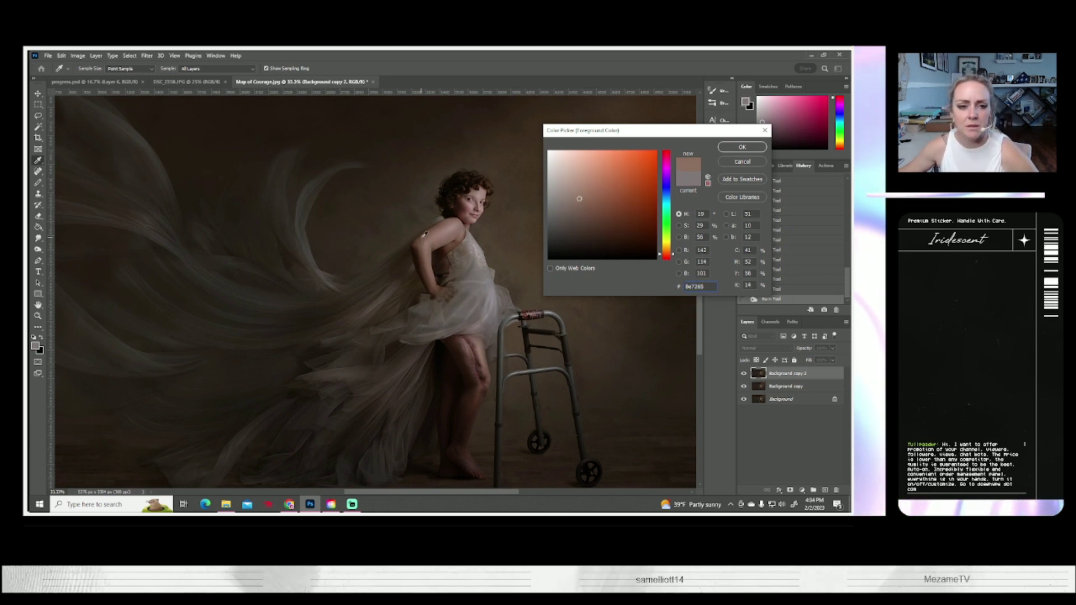
{"action": "left_click", "coordinate": [432, 234]}
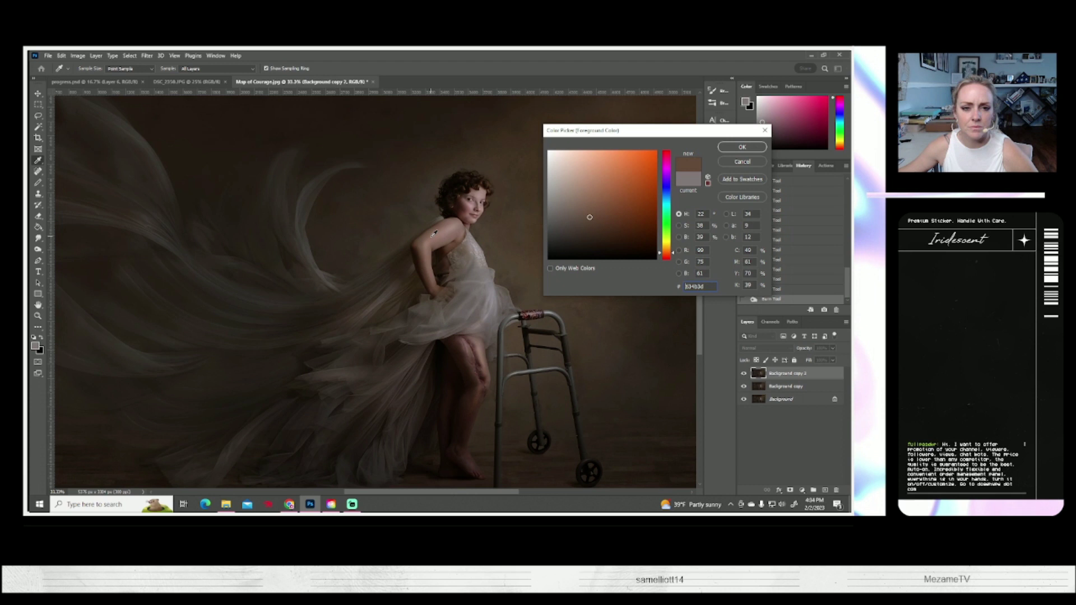
{"action": "left_click", "coordinate": [428, 230]}
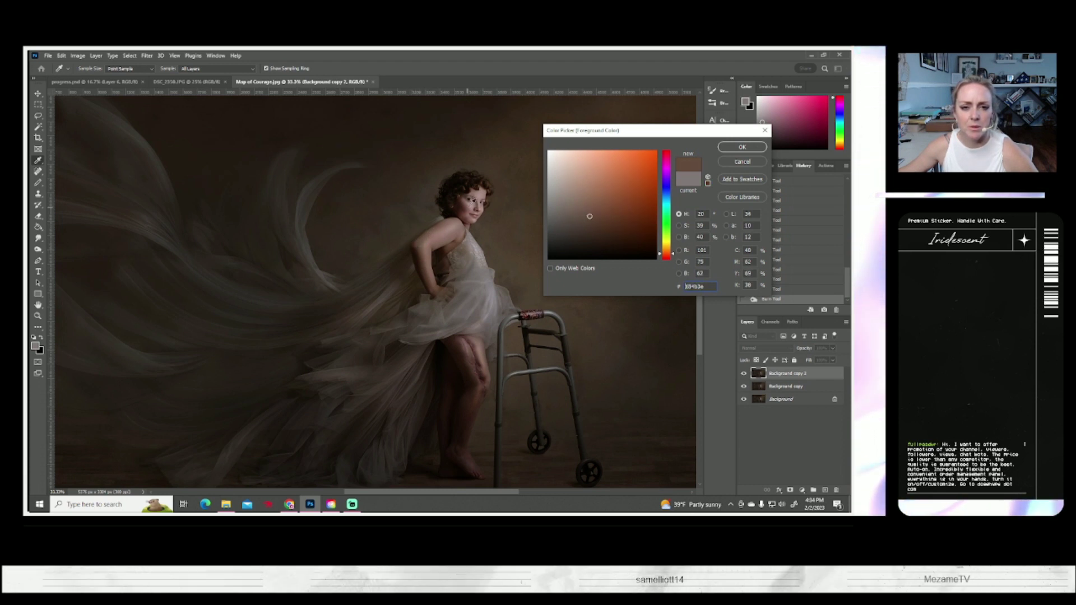
{"action": "left_click", "coordinate": [475, 201]}
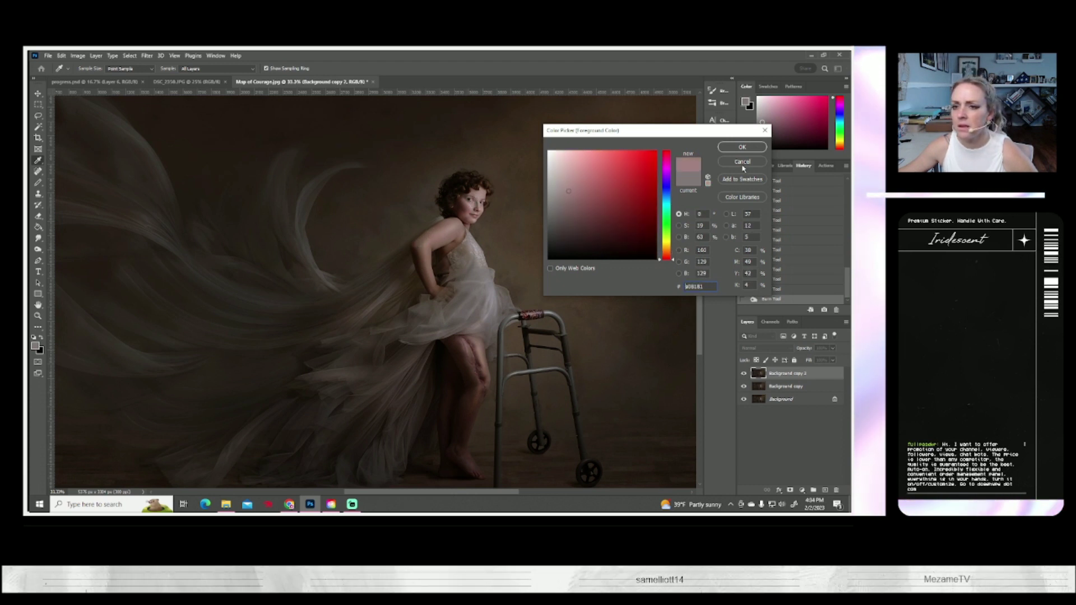
{"action": "left_click", "coordinate": [742, 162]}
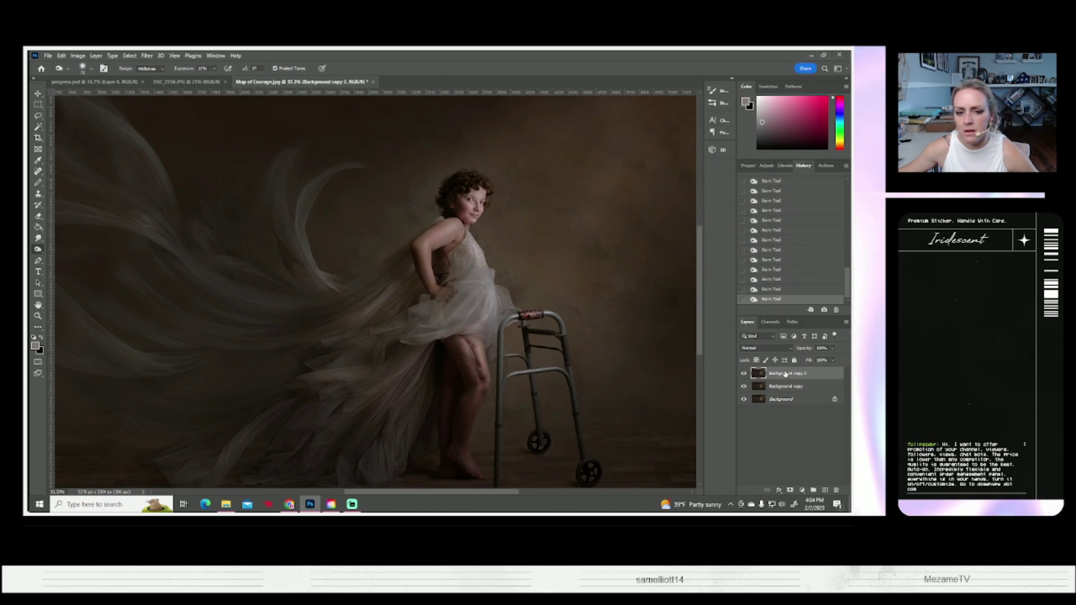
Compare the portrait with and without the Background copy 2 retouching by toggling that layer's visibility
{"action": "left_click", "coordinate": [743, 373]}
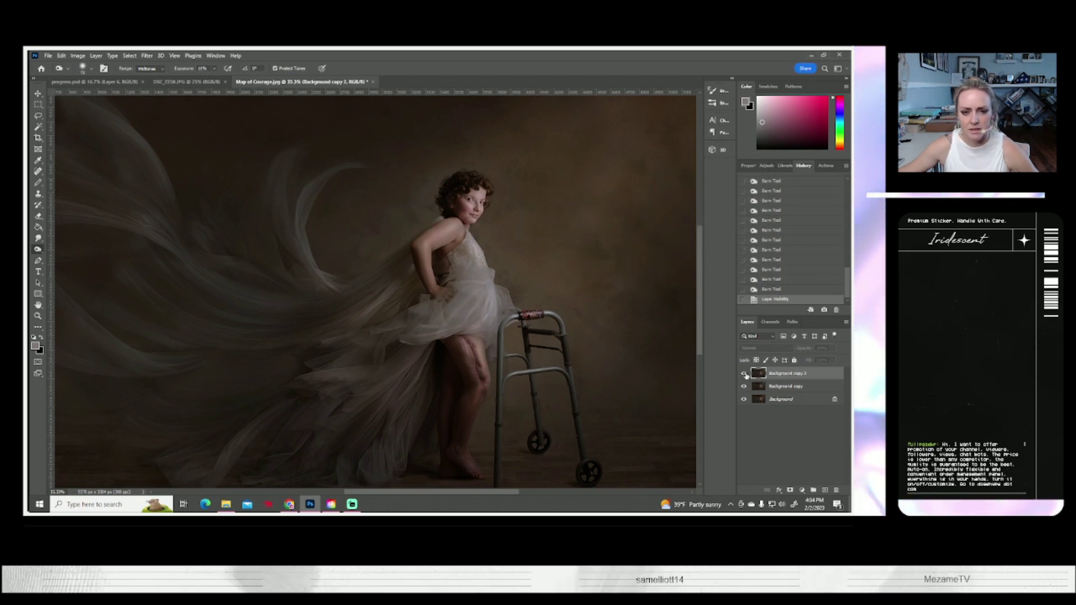
{"action": "left_click", "coordinate": [745, 374]}
{"action": "left_click", "coordinate": [745, 374]}
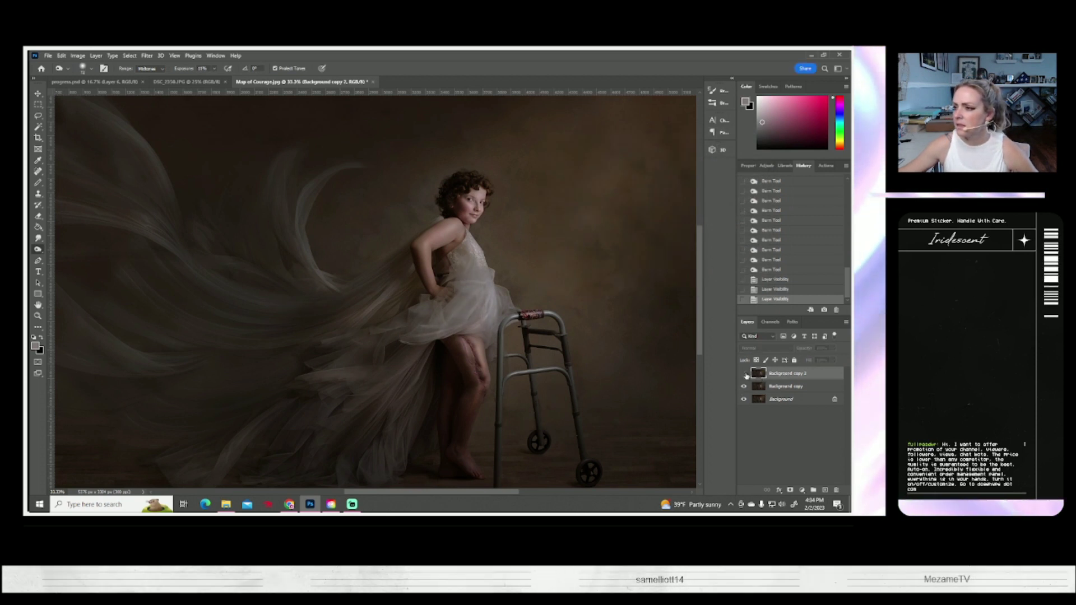
{"action": "left_click", "coordinate": [744, 373]}
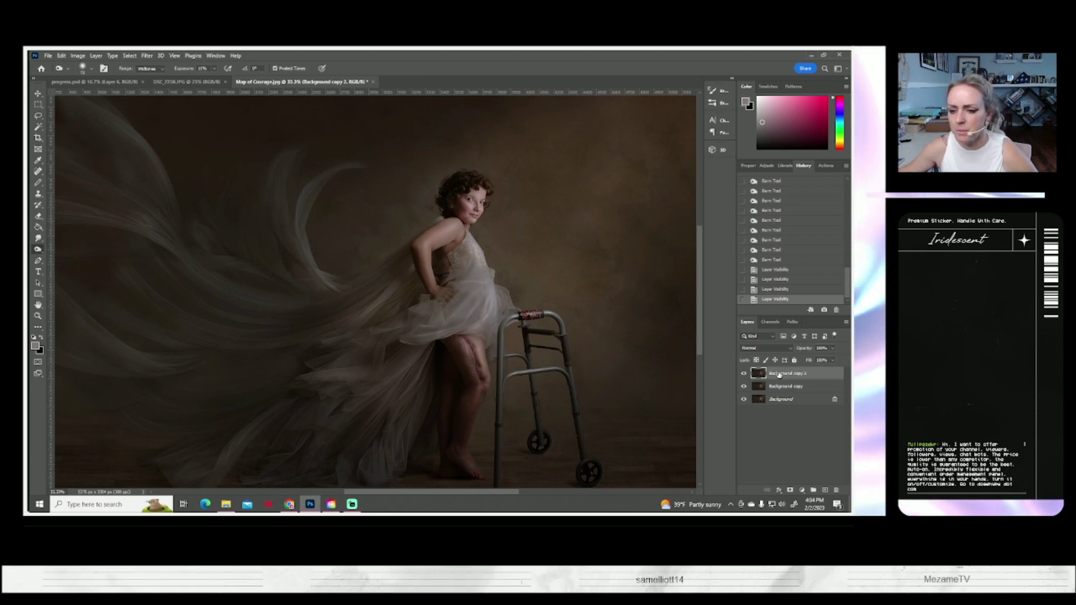
Duplicate the Background copy 2 layer as Background copy 3 within the same document
{"action": "right_click", "coordinate": [779, 375]}
{"action": "left_click", "coordinate": [688, 164]}
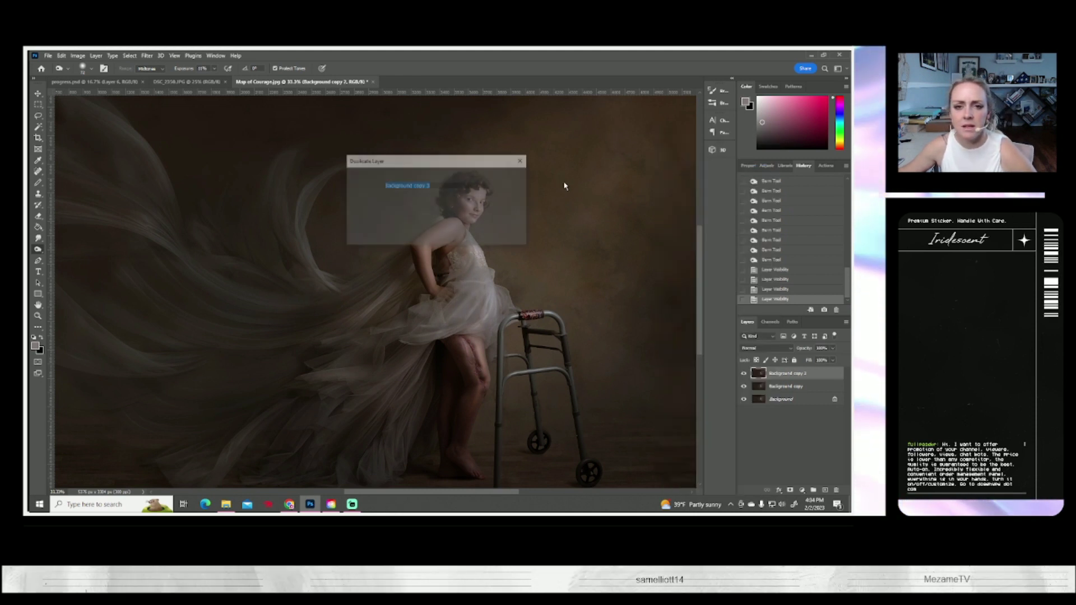
{"action": "left_click", "coordinate": [511, 179]}
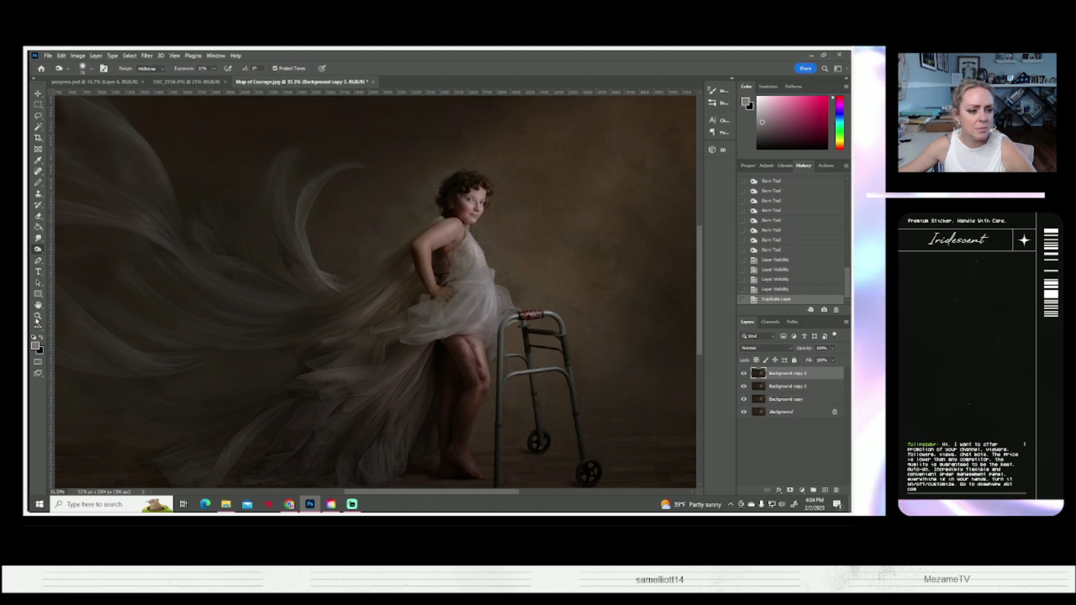
Apply a Color Balance adjustment to the midtones of Background copy 3 with Cyan–Red at +13 and Yellow–Blue at -14
{"action": "left_click", "coordinate": [37, 318]}
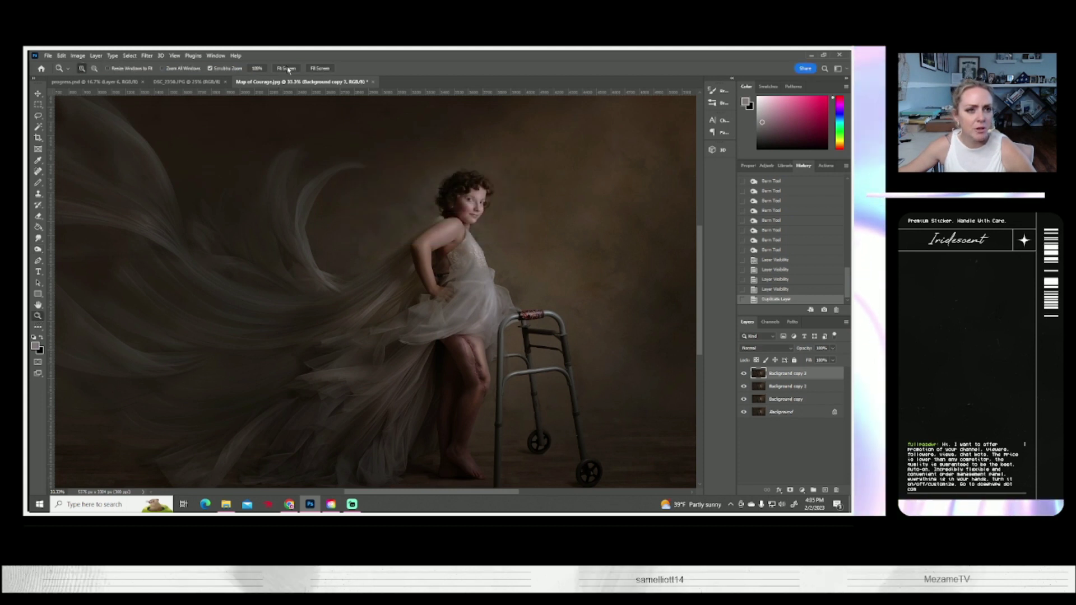
{"action": "left_click", "coordinate": [286, 68]}
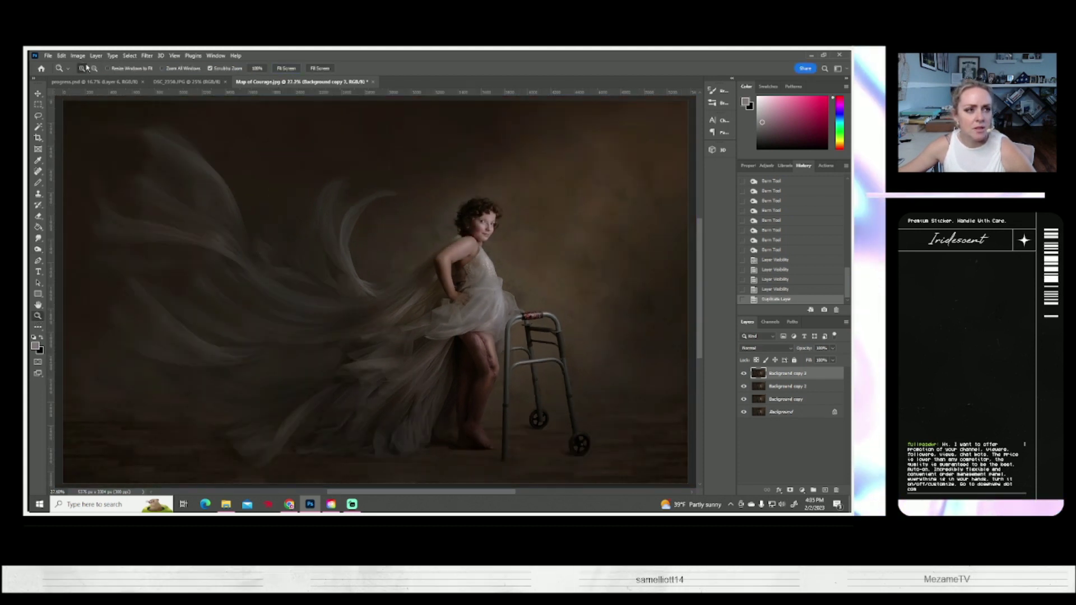
{"action": "left_click", "coordinate": [269, 244], "text": "alt"}
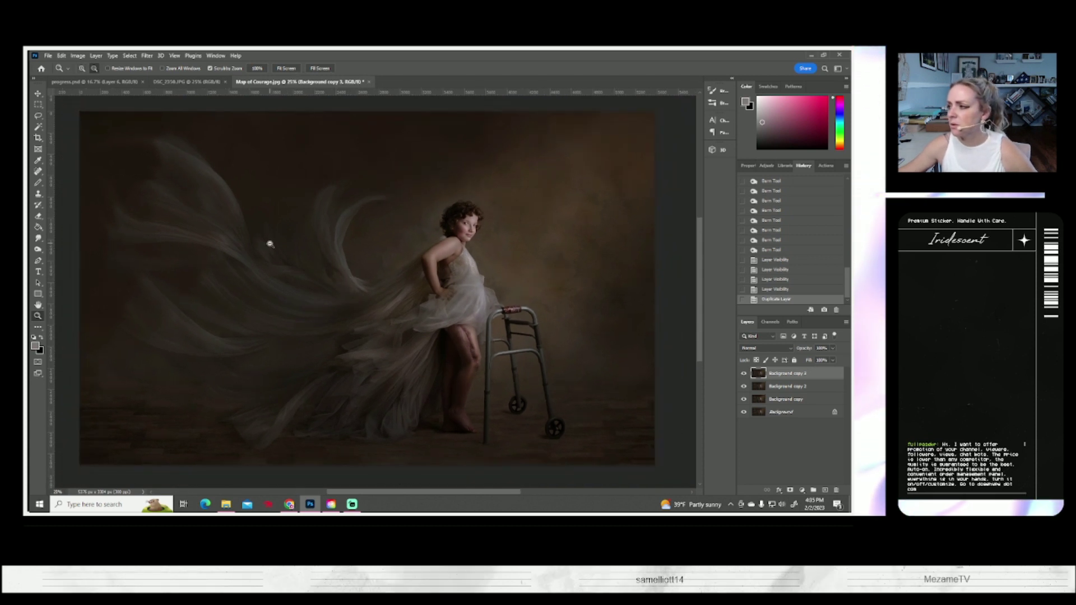
{"action": "left_click", "coordinate": [77, 55]}
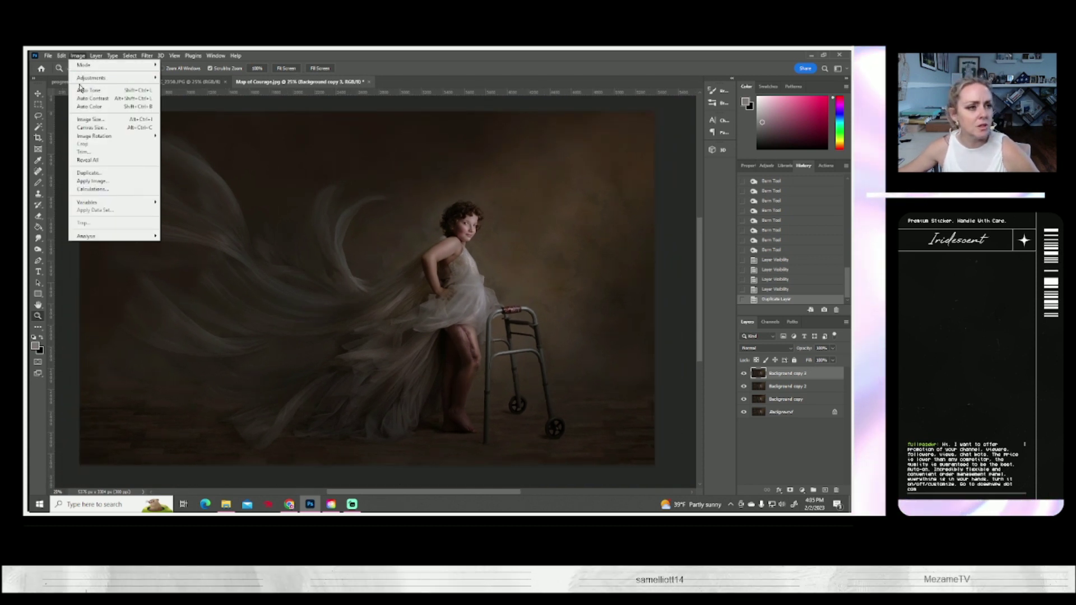
{"action": "mouse_move", "coordinate": [92, 77]}
{"action": "left_click", "coordinate": [185, 137]}
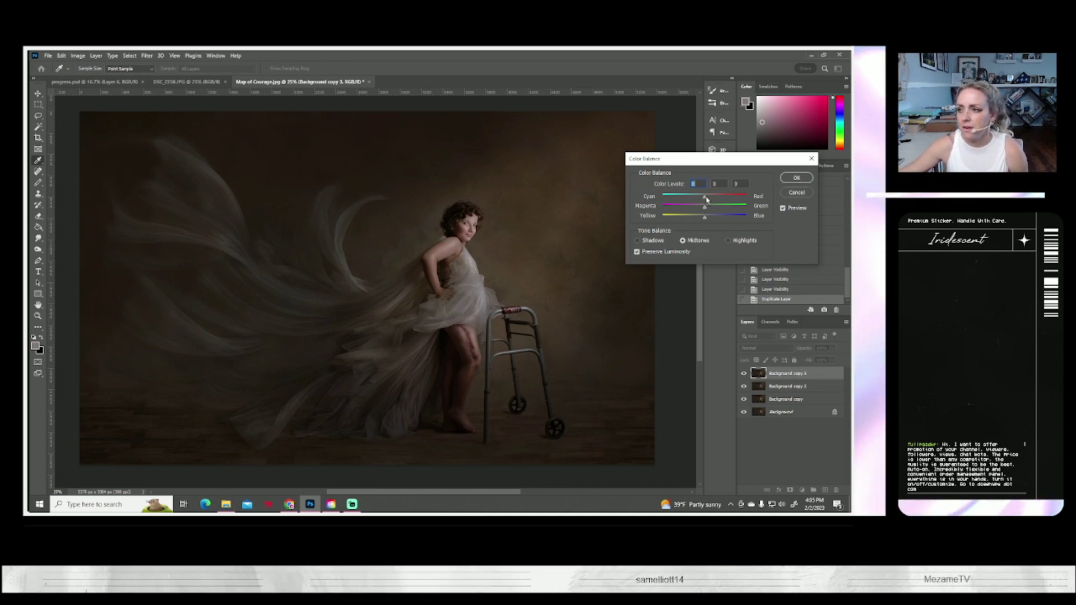
{"action": "left_click", "coordinate": [706, 199]}
{"action": "left_click_drag", "start_coordinate": [706, 199], "coordinate": [710, 198]}
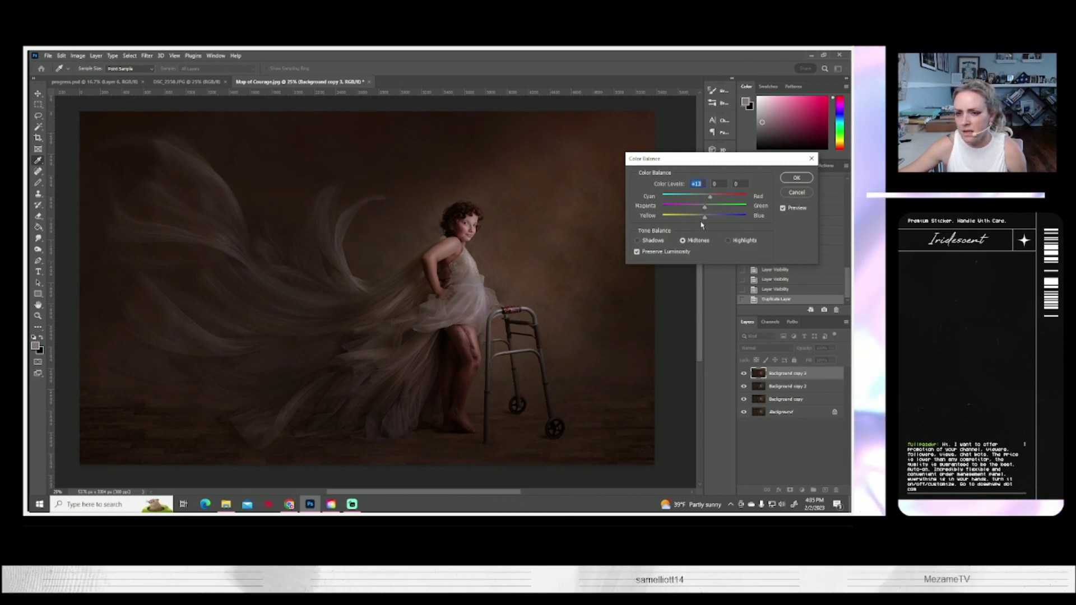
{"action": "left_click_drag", "start_coordinate": [704, 220], "coordinate": [700, 222]}
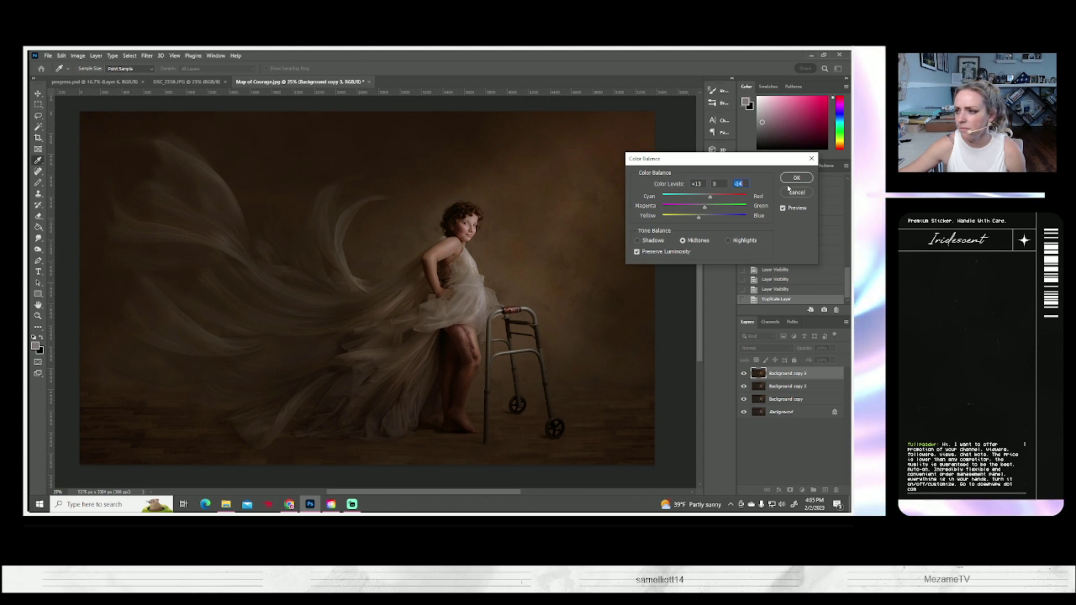
{"action": "left_click", "coordinate": [796, 178]}
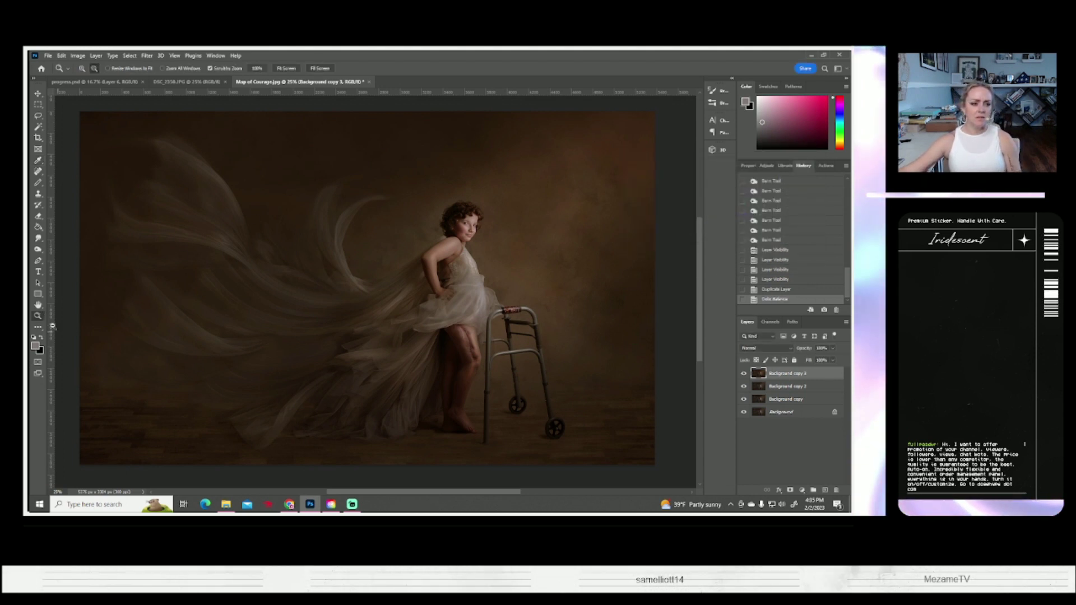
Set up the Dodge tool with a soft round brush on Midtones and brighten the flowing fabric on Background copy 3
{"action": "left_click", "coordinate": [290, 289], "text": "alt"}
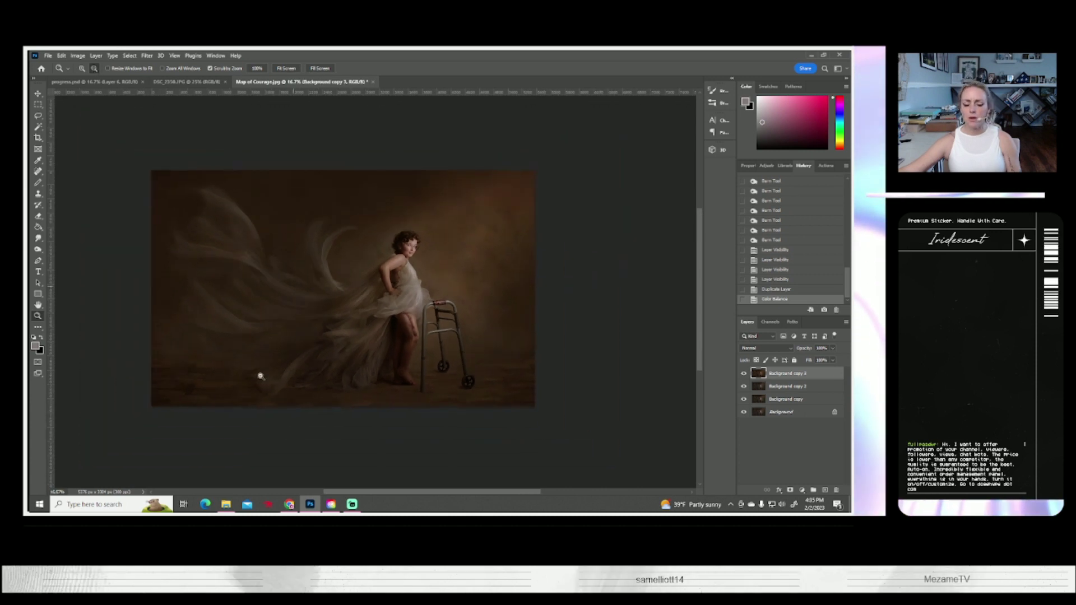
{"action": "left_click", "coordinate": [38, 249]}
{"action": "left_click", "coordinate": [63, 250]}
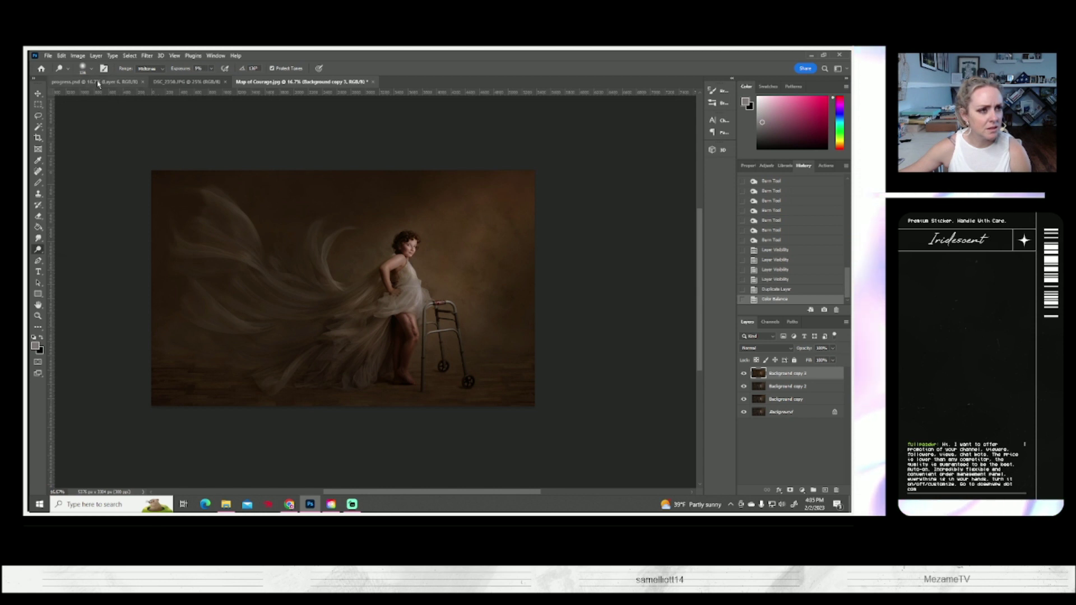
{"action": "left_click", "coordinate": [84, 68]}
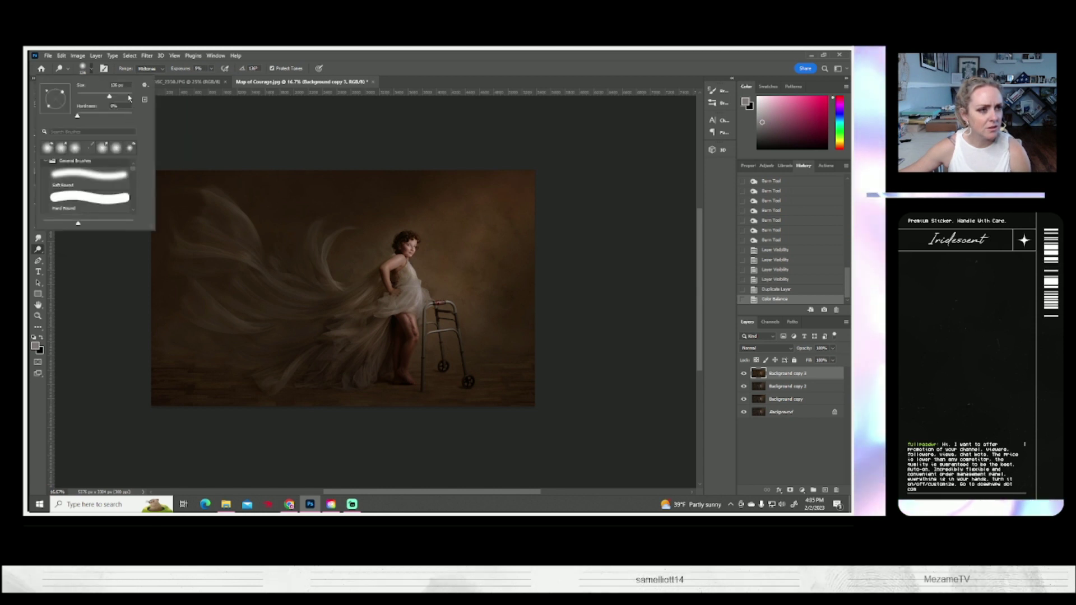
{"action": "left_click", "coordinate": [227, 259]}
{"action": "left_click", "coordinate": [282, 297]}
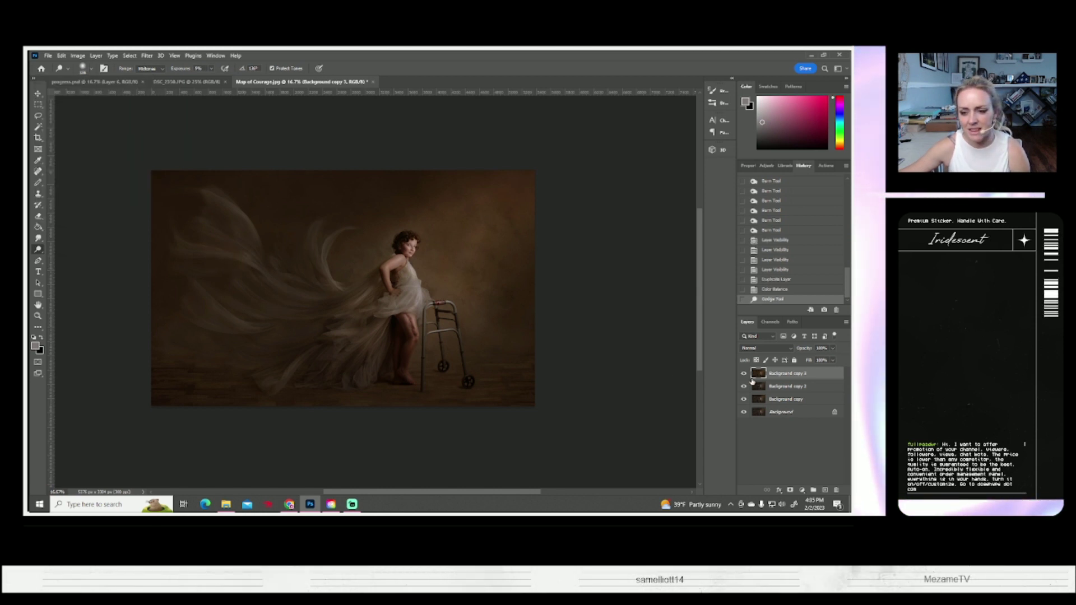
Compare the portrait with and without the warmer Background copy 3 adjustments by toggling that layer's visibility
{"action": "left_click", "coordinate": [744, 374]}
{"action": "left_click", "coordinate": [744, 374]}
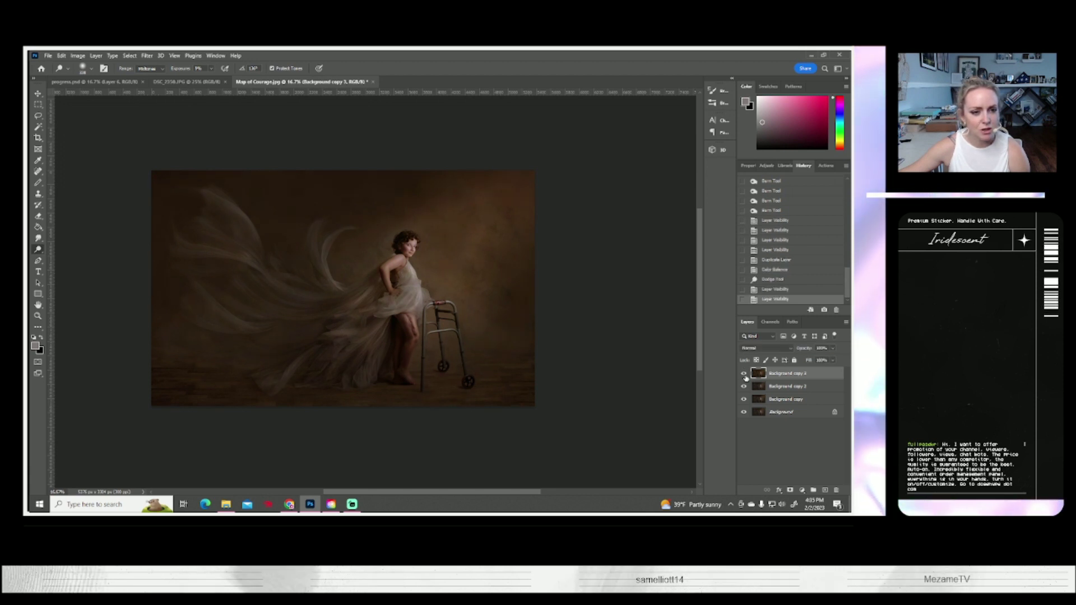
{"action": "left_click", "coordinate": [745, 373]}
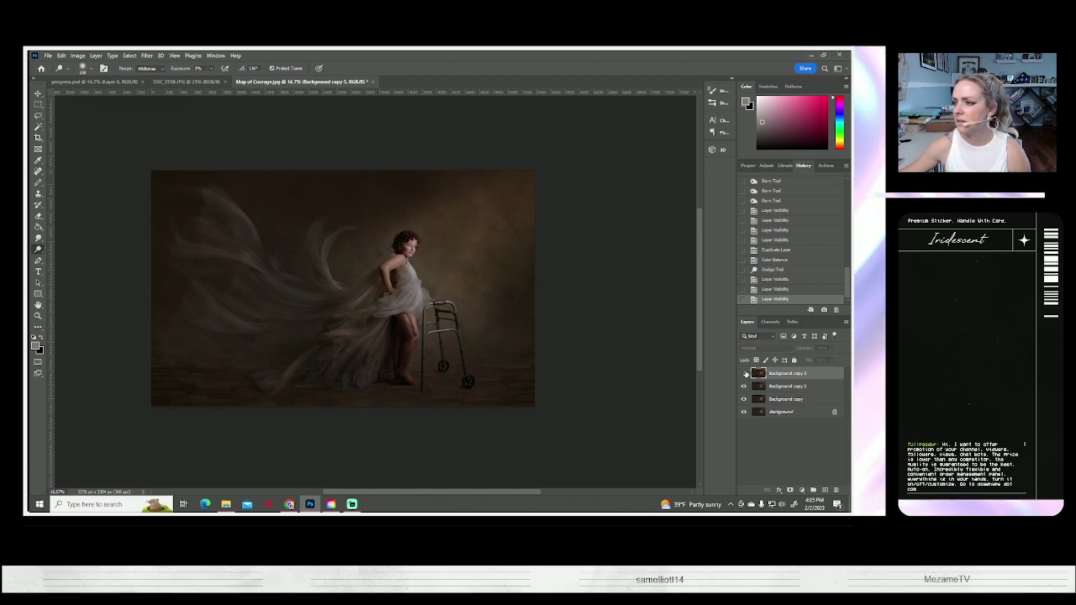
{"action": "left_click", "coordinate": [744, 373]}
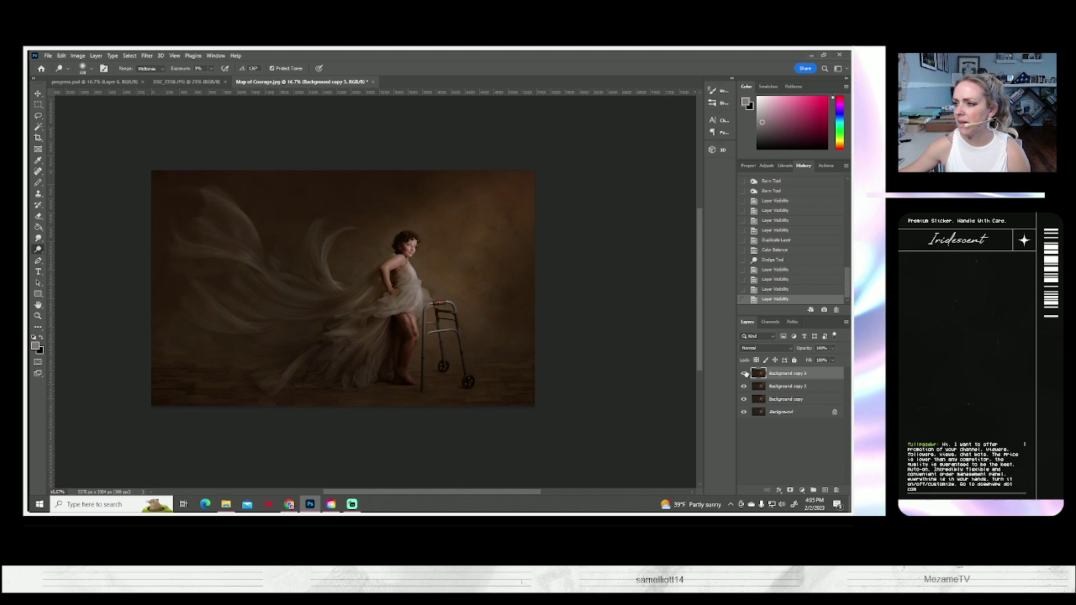
{"action": "left_click", "coordinate": [745, 374]}
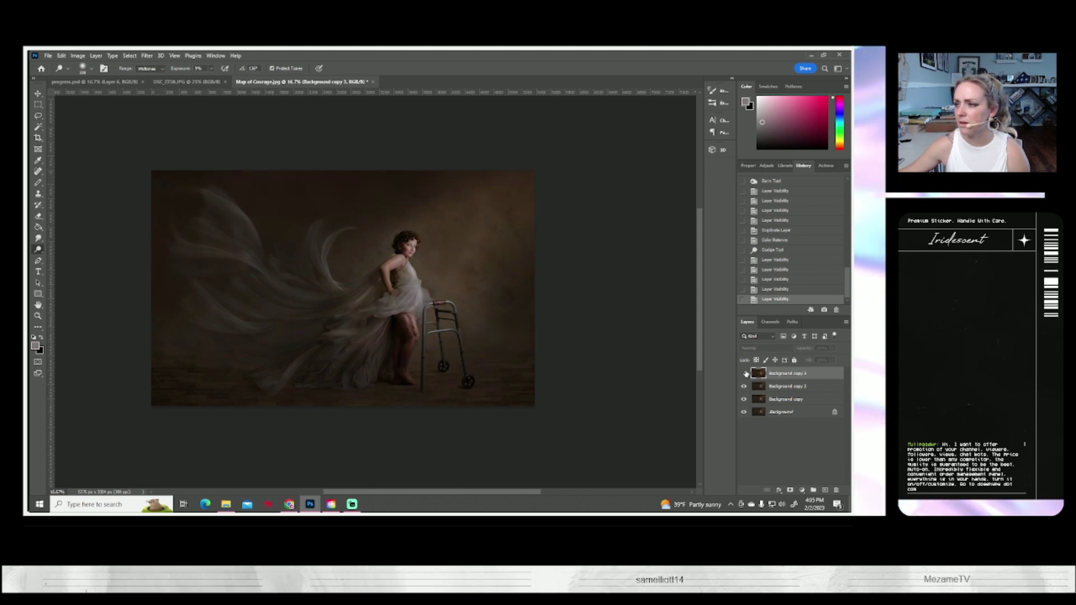
{"action": "left_click", "coordinate": [745, 373]}
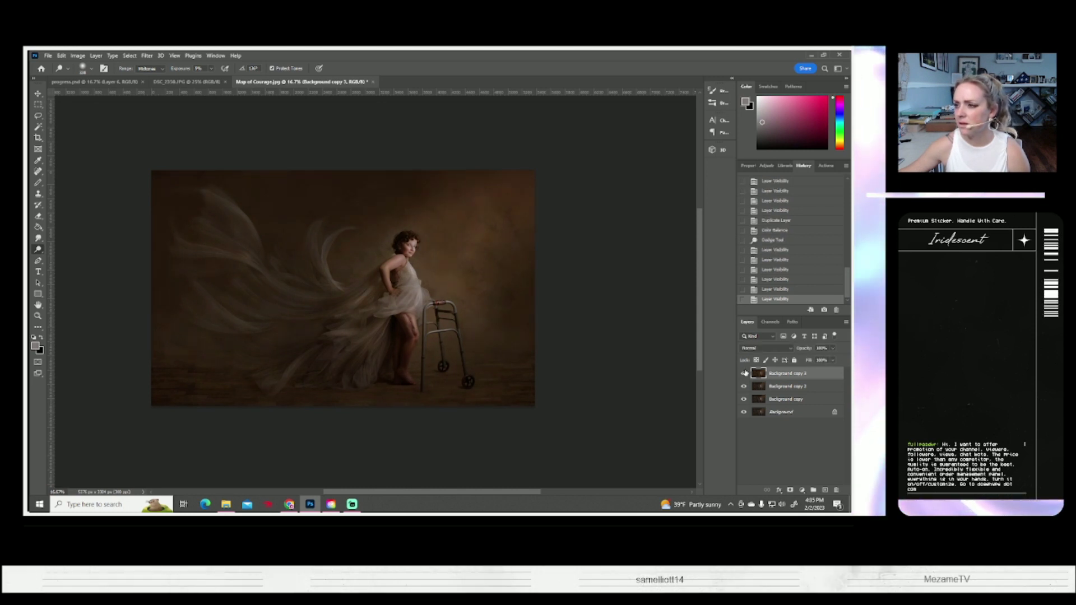
Delete the color-adjusted Background copy 3 layer and duplicate Background copy 2 as a fresh Background copy 3
{"action": "key", "text": "Delete"}
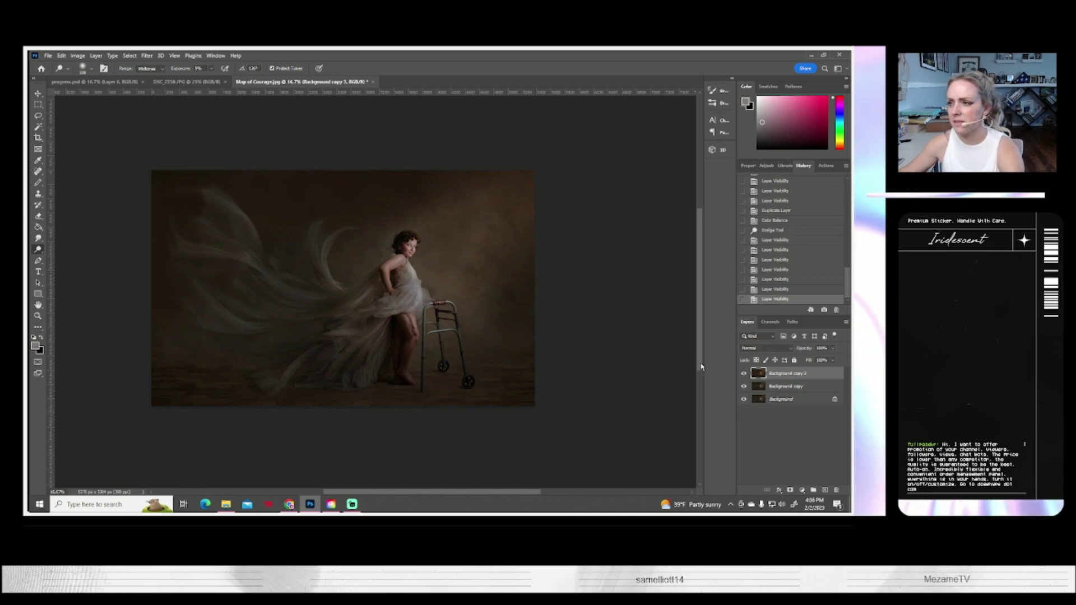
{"action": "right_click", "coordinate": [782, 378]}
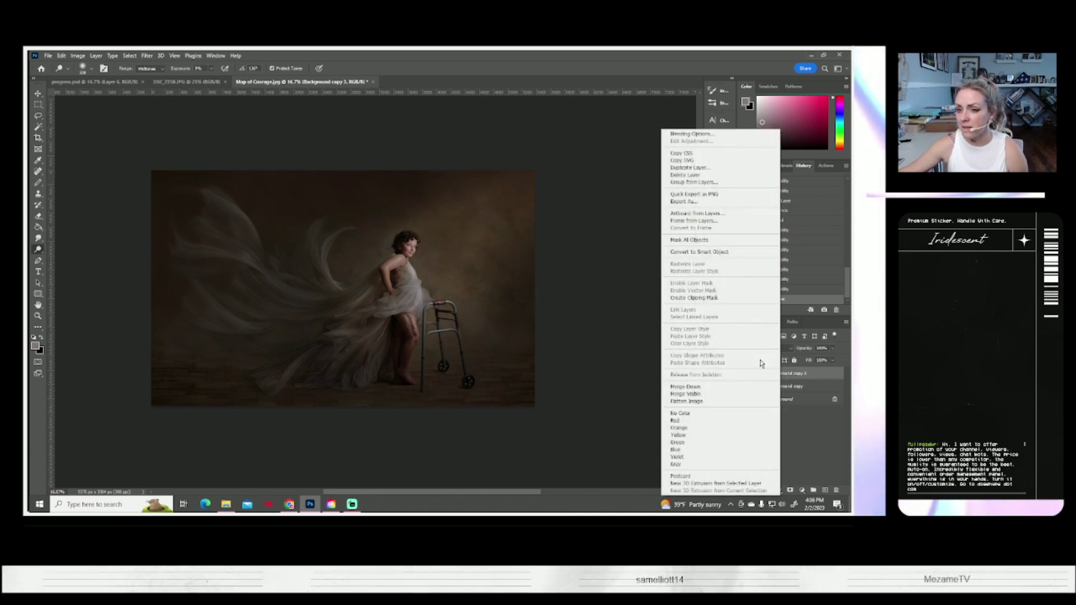
{"action": "left_click", "coordinate": [689, 169]}
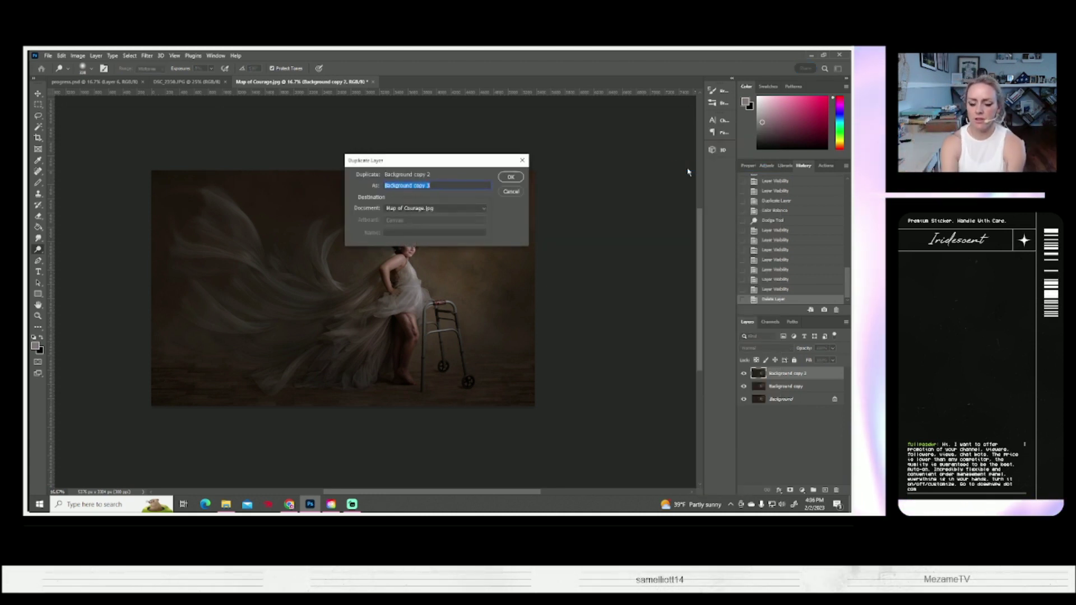
{"action": "key", "text": "Return"}
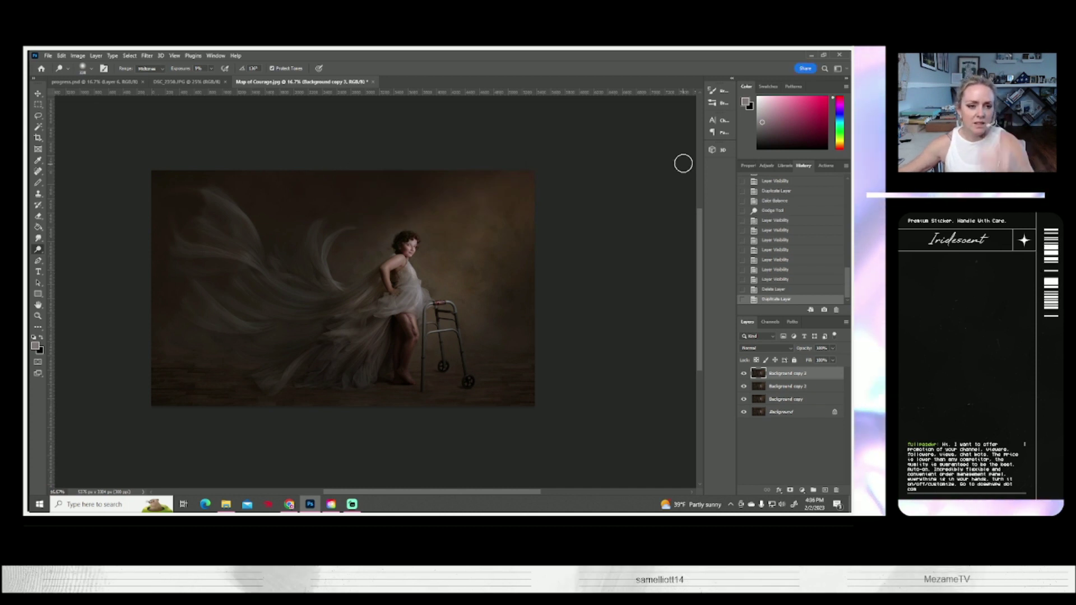
Brighten the skirt folds and trailing fabric on Background copy 3 with the Dodge tool, and compare by toggling the layer's visibility
{"action": "mouse_move", "coordinate": [332, 292]}
{"action": "left_mouse_down"}
{"action": "mouse_move", "coordinate": [325, 254]}
{"action": "mouse_move", "coordinate": [353, 293]}
{"action": "mouse_move", "coordinate": [291, 303]}
{"action": "mouse_move", "coordinate": [240, 262]}
{"action": "mouse_move", "coordinate": [310, 297]}
{"action": "mouse_move", "coordinate": [221, 318]}
{"action": "mouse_move", "coordinate": [245, 341]}
{"action": "mouse_move", "coordinate": [214, 314]}
{"action": "mouse_move", "coordinate": [293, 314]}
{"action": "mouse_move", "coordinate": [270, 386]}
{"action": "left_mouse_up"}
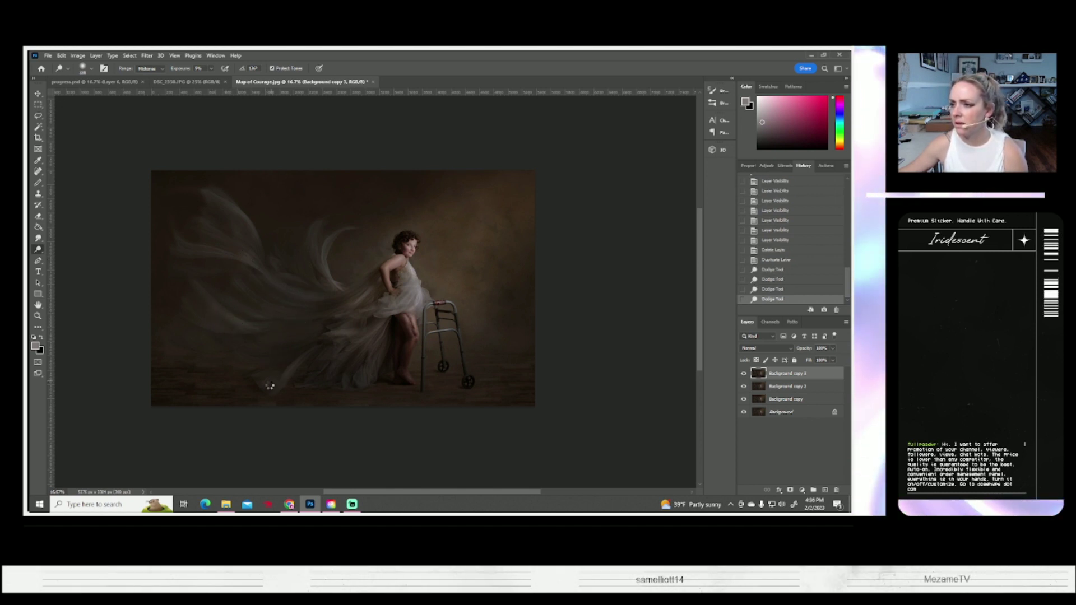
{"action": "mouse_move", "coordinate": [370, 327]}
{"action": "left_mouse_down"}
{"action": "mouse_move", "coordinate": [301, 338]}
{"action": "mouse_move", "coordinate": [368, 329]}
{"action": "mouse_move", "coordinate": [362, 351]}
{"action": "mouse_move", "coordinate": [329, 375]}
{"action": "left_mouse_up"}
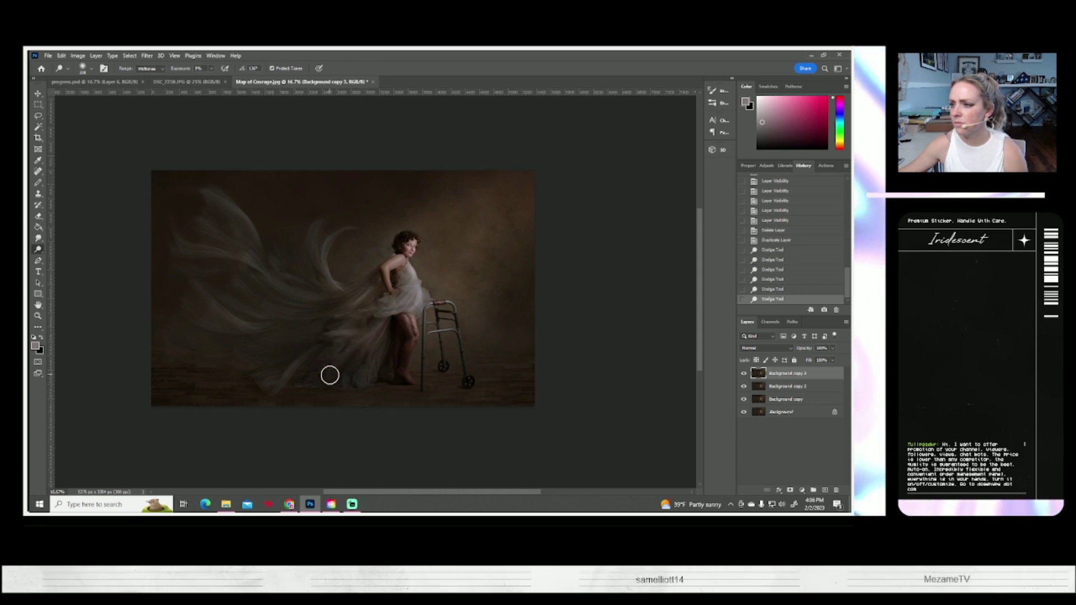
{"action": "mouse_move", "coordinate": [283, 326]}
{"action": "left_mouse_down"}
{"action": "mouse_move", "coordinate": [356, 288]}
{"action": "mouse_move", "coordinate": [298, 297]}
{"action": "left_mouse_up"}
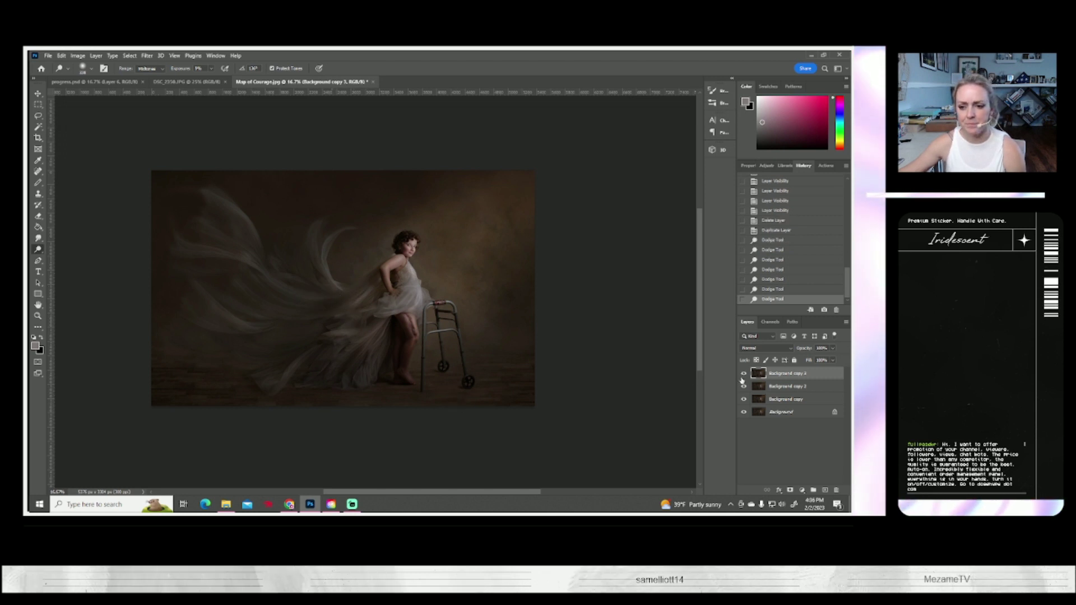
{"action": "left_click", "coordinate": [744, 374]}
{"action": "left_click", "coordinate": [744, 374]}
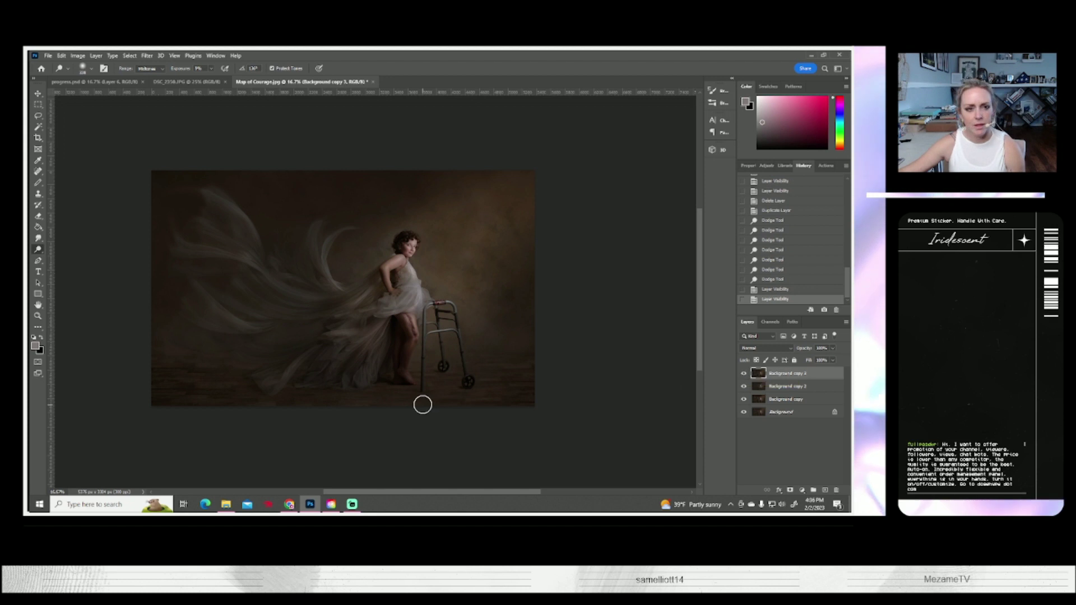
Flatten the image and save it as a JPEG with Maximum quality 10 and the Baseline ("Standard") format
{"action": "left_click", "coordinate": [95, 56]}
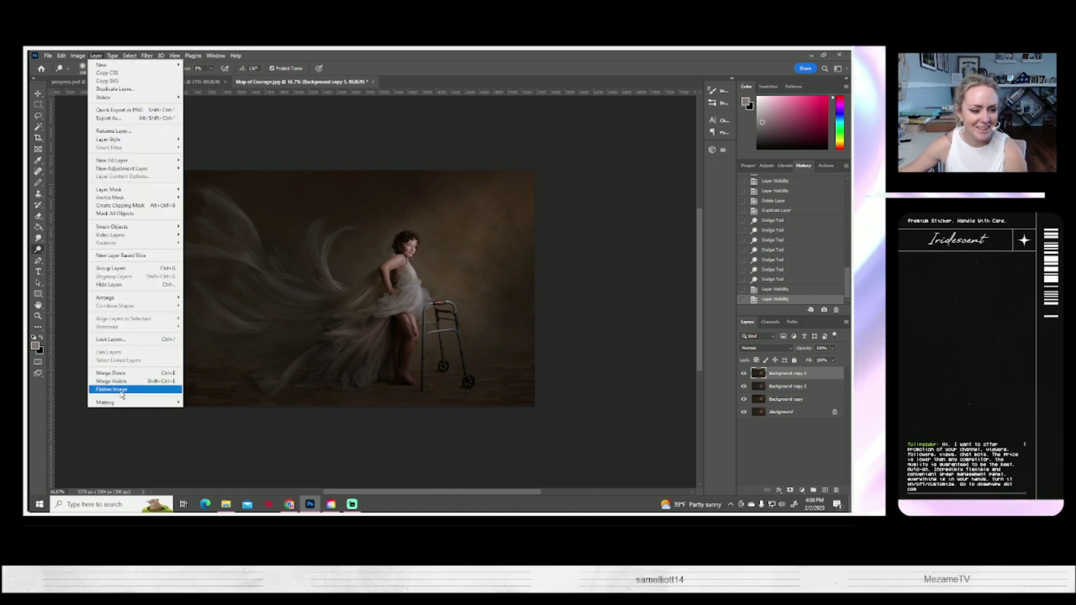
{"action": "left_click", "coordinate": [104, 388]}
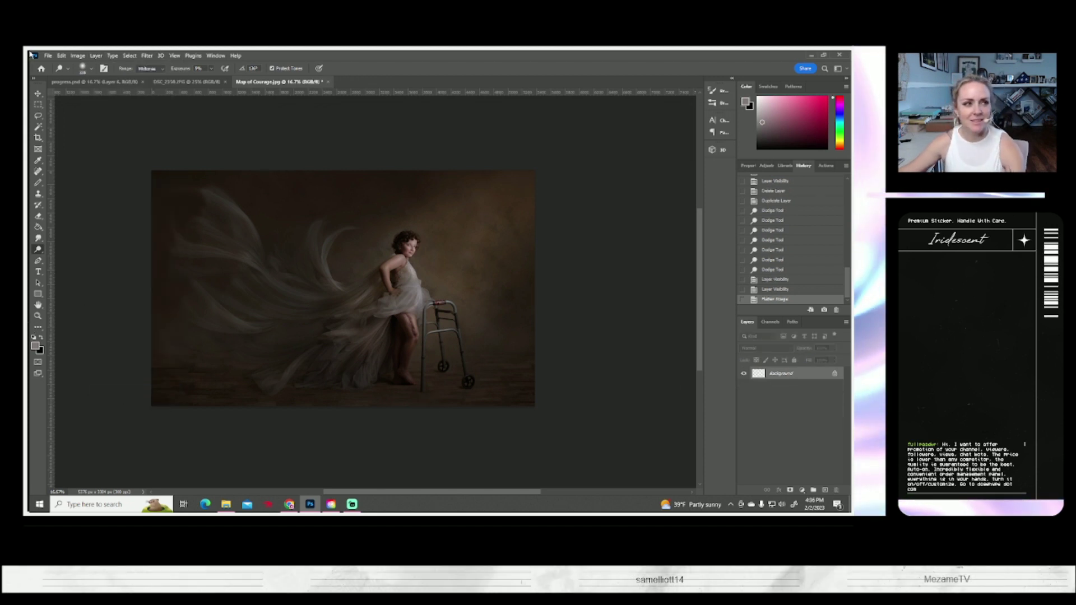
{"action": "left_click", "coordinate": [47, 56]}
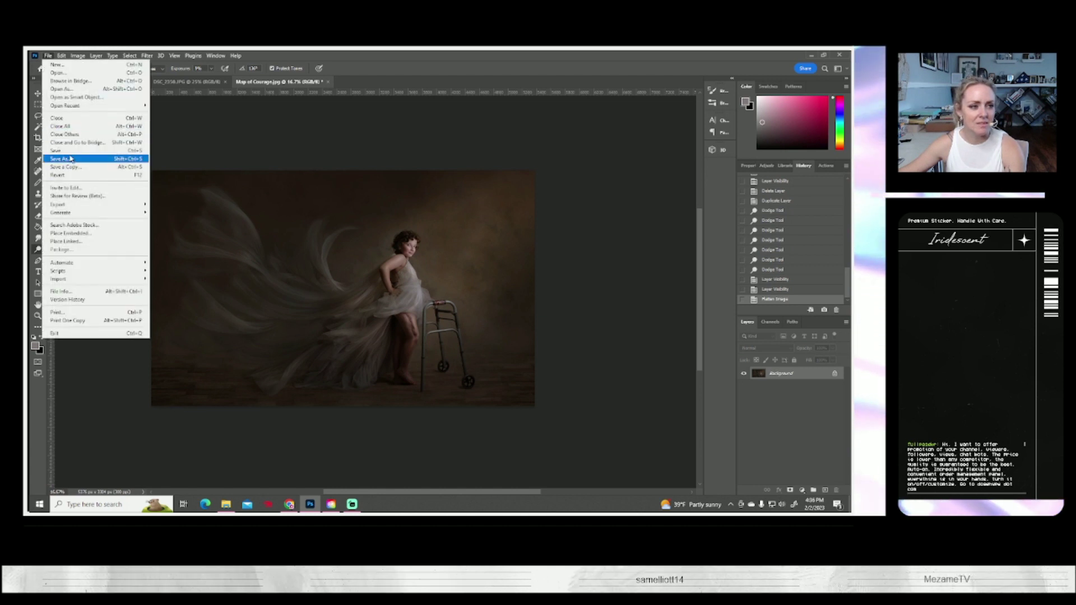
{"action": "left_click", "coordinate": [70, 160]}
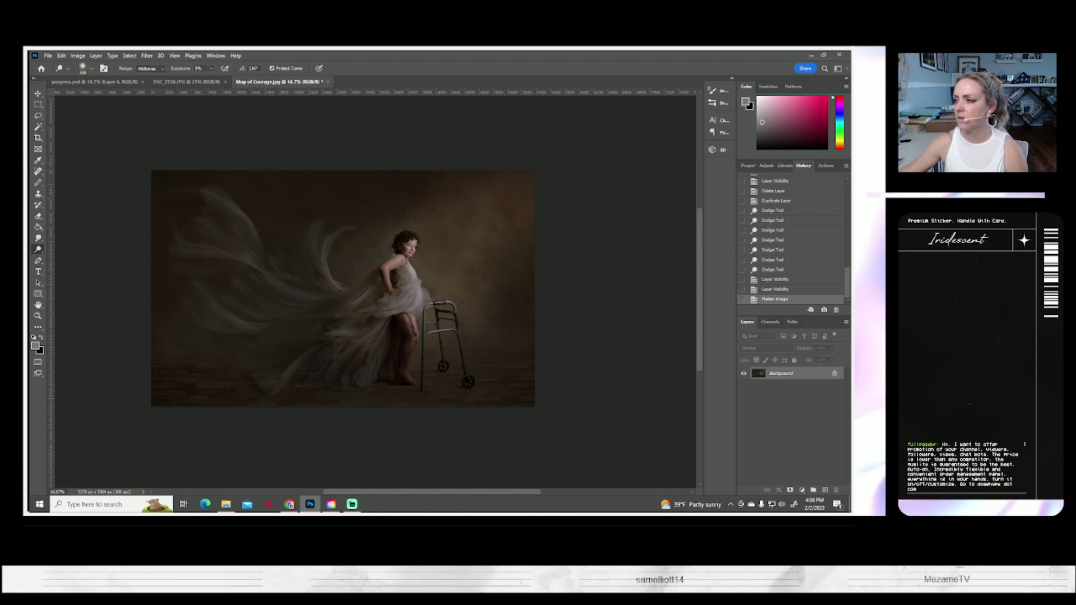
{"action": "key", "text": "ctrl+s"}
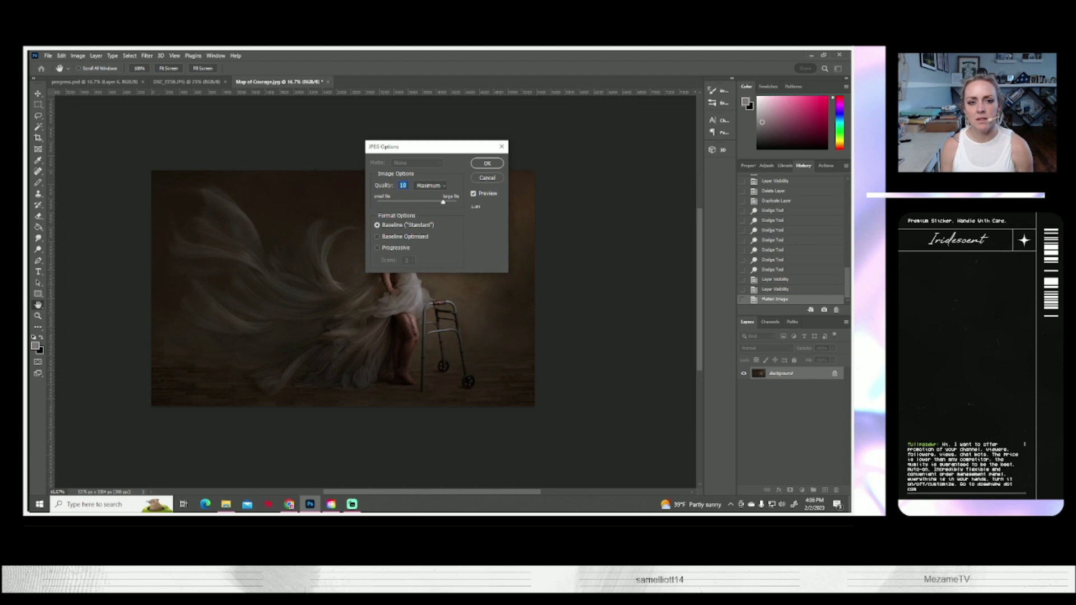
{"action": "key", "text": "Return"}
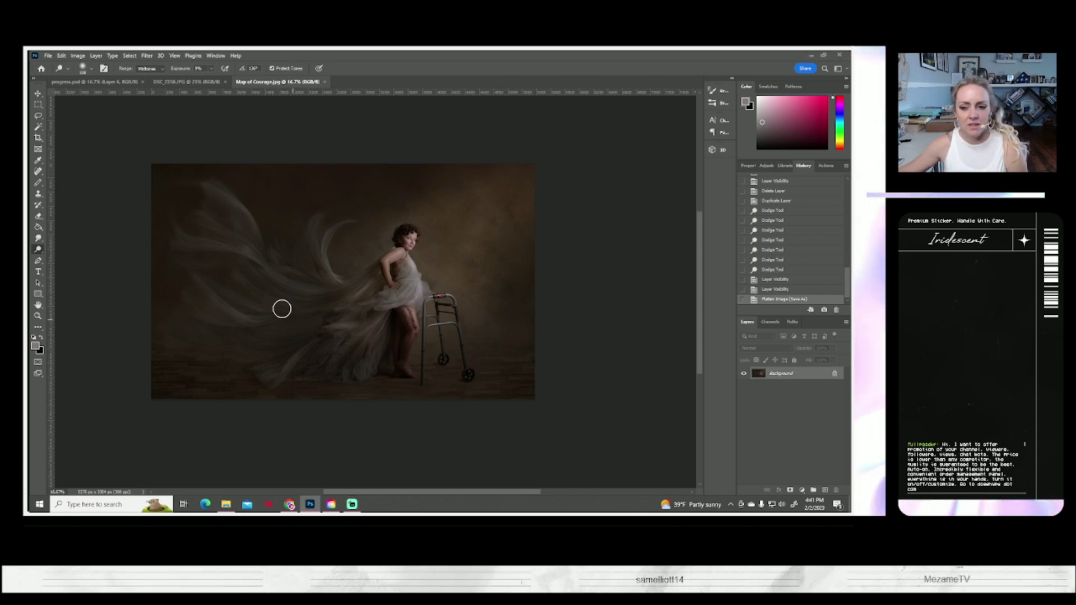
Save the flattened portrait once more as a JPEG, keeping quality 10 and the Baseline ("Standard") format
{"action": "left_click", "coordinate": [48, 55]}
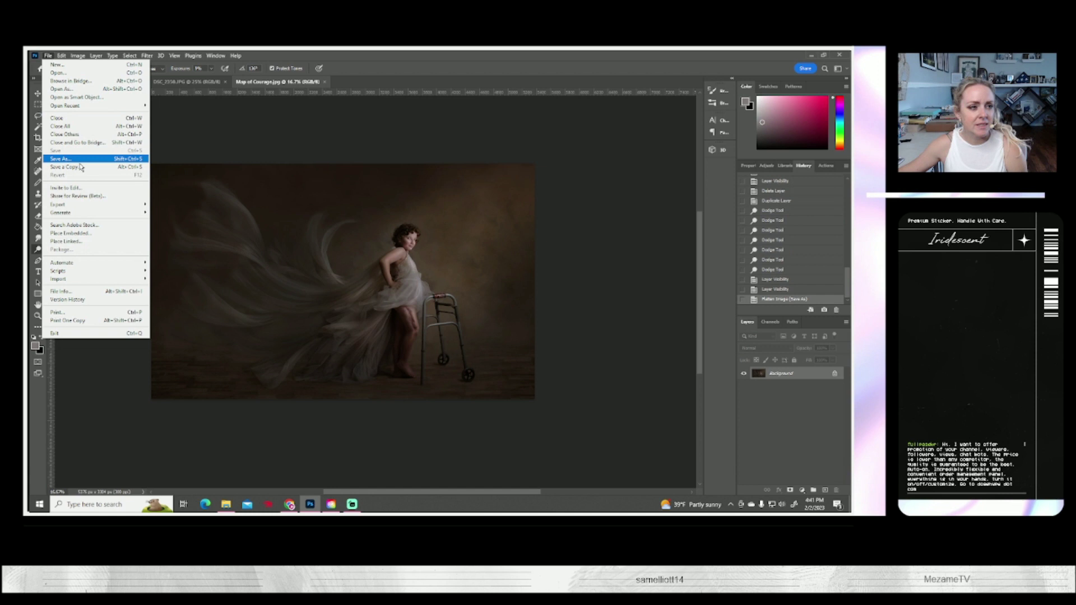
{"action": "left_click", "coordinate": [469, 265]}
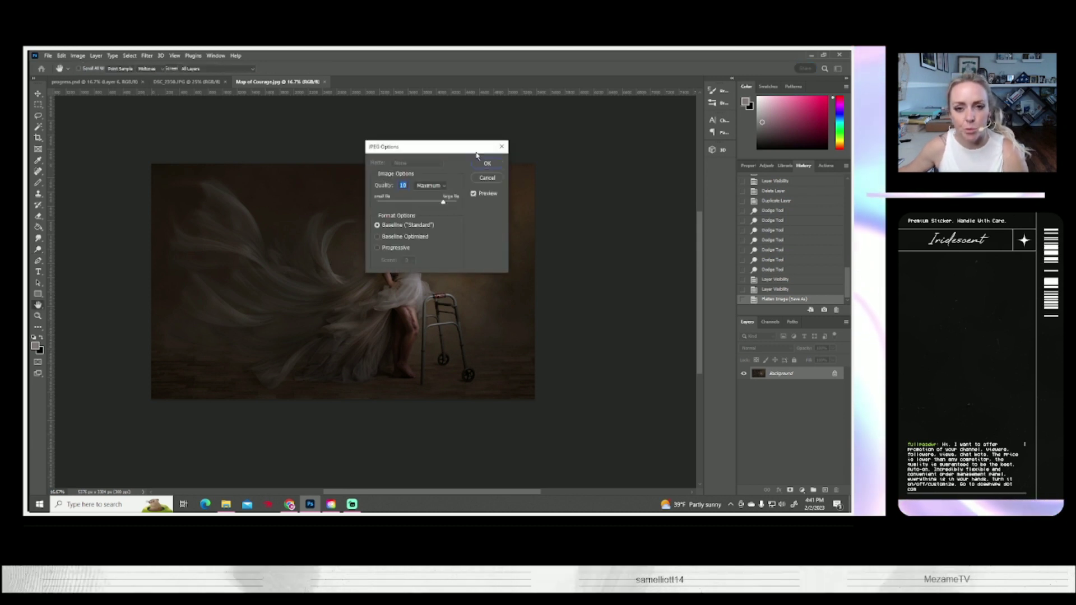
{"action": "left_click", "coordinate": [479, 163]}
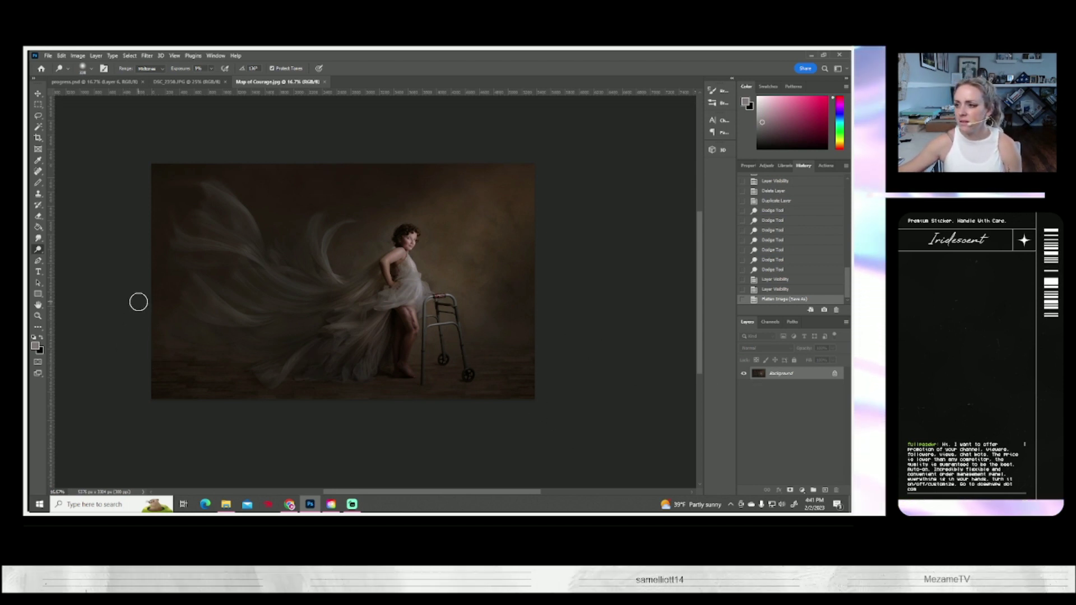
{"action": "scroll", "coordinate": [139, 301], "scroll_direction": "up", "scroll_amount": 1}
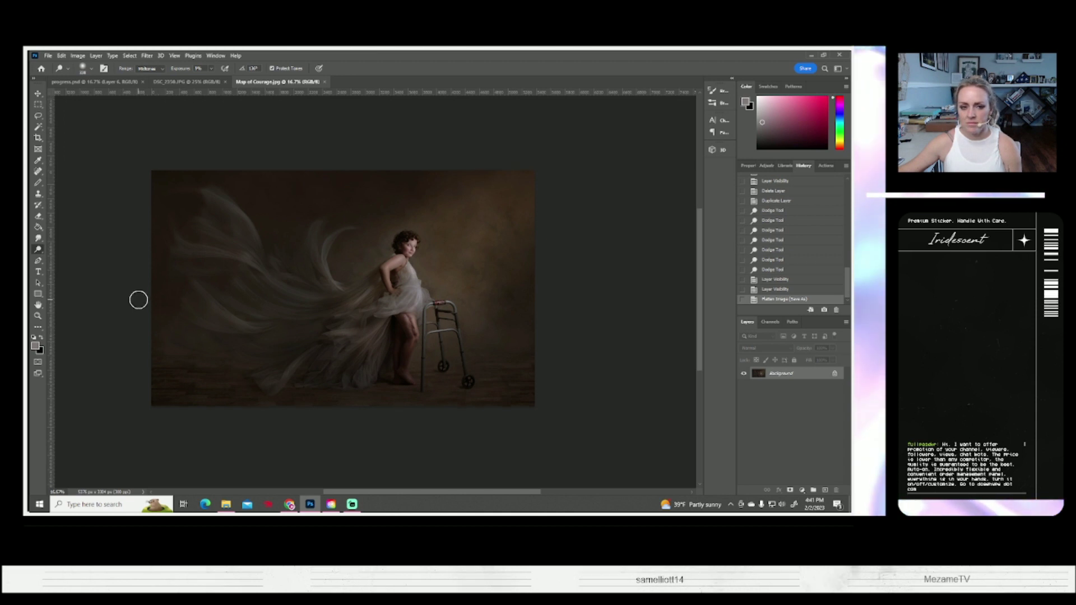
Duplicate the flattened Background layer as Background copy
{"action": "right_click", "coordinate": [780, 374]}
{"action": "left_click", "coordinate": [784, 393]}
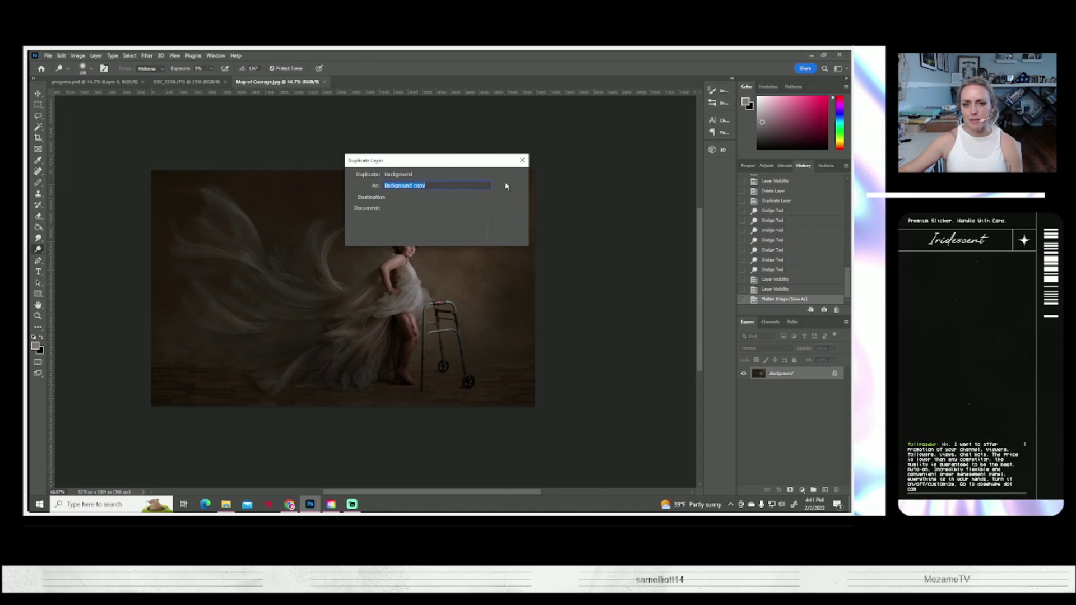
{"action": "left_click", "coordinate": [507, 176]}
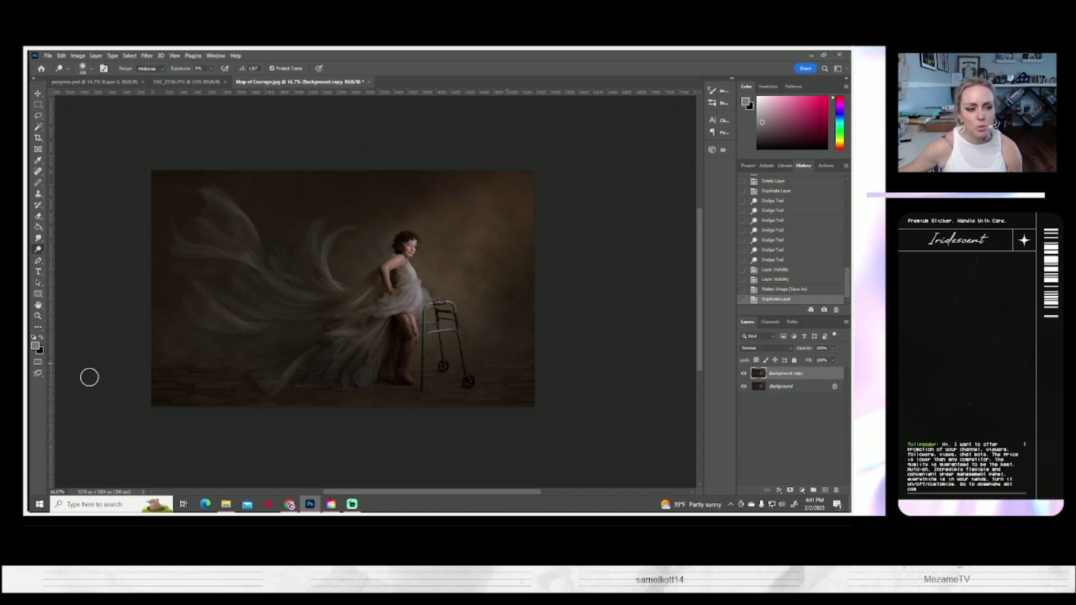
Extend the canvas by a relative 3 inches in width and 3 inches in height, using the background color
{"action": "left_click_drag", "start_coordinate": [286, 323], "coordinate": [320, 327]}
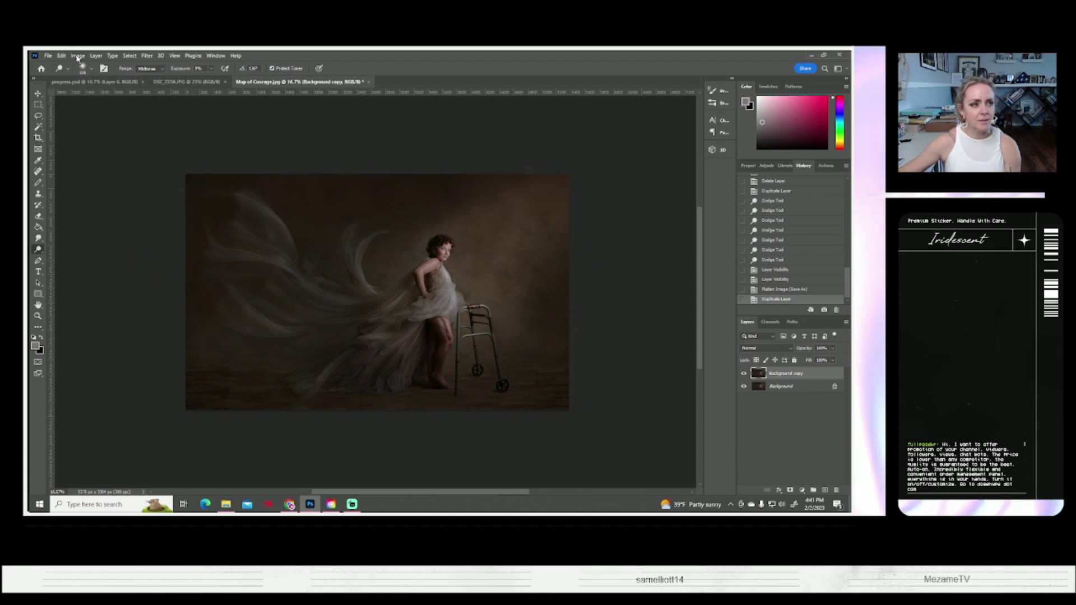
{"action": "left_click", "coordinate": [77, 56]}
{"action": "mouse_move", "coordinate": [98, 141]}
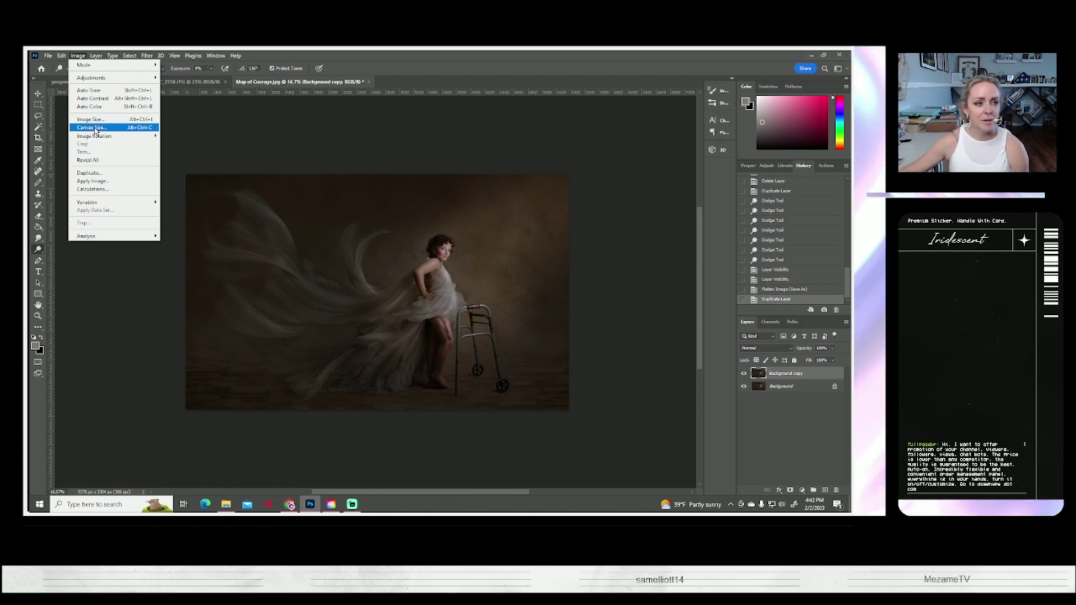
{"action": "left_click", "coordinate": [93, 128]}
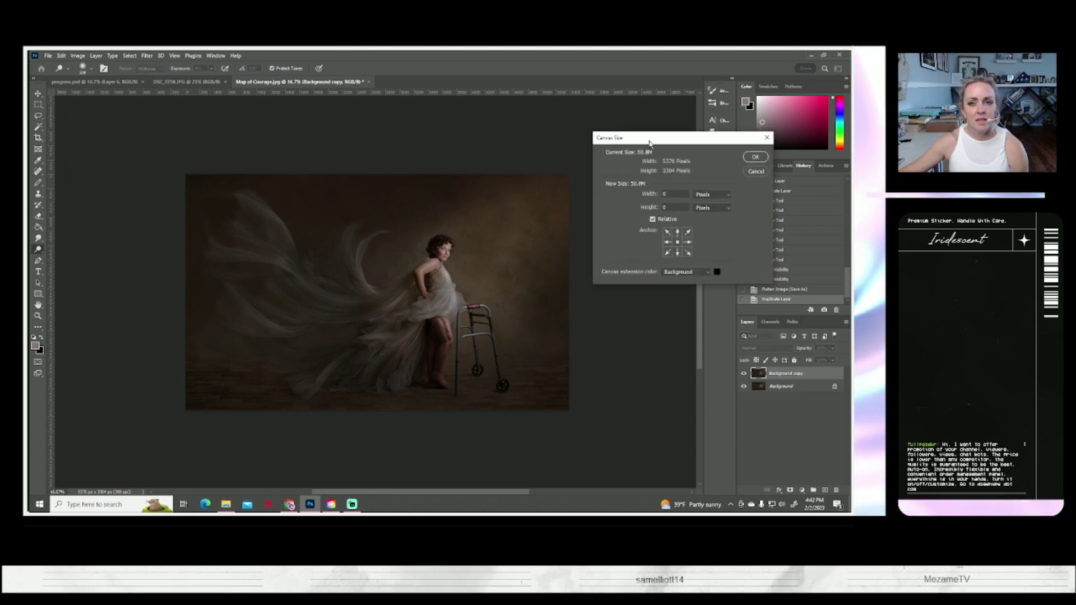
{"action": "left_click_drag", "start_coordinate": [641, 143], "coordinate": [644, 142]}
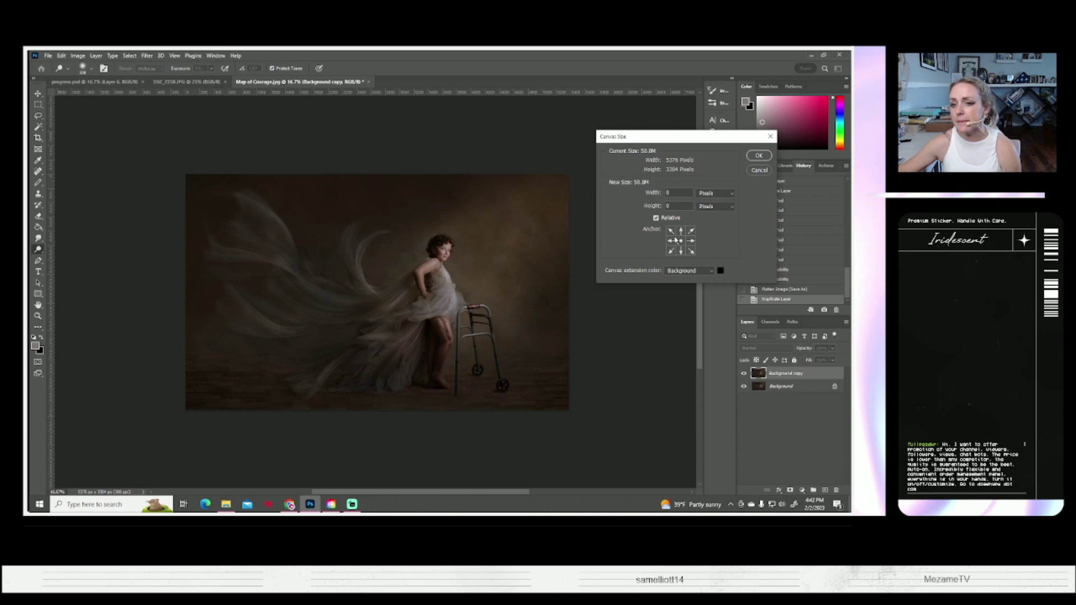
{"action": "left_click", "coordinate": [706, 194]}
{"action": "left_click", "coordinate": [707, 203]}
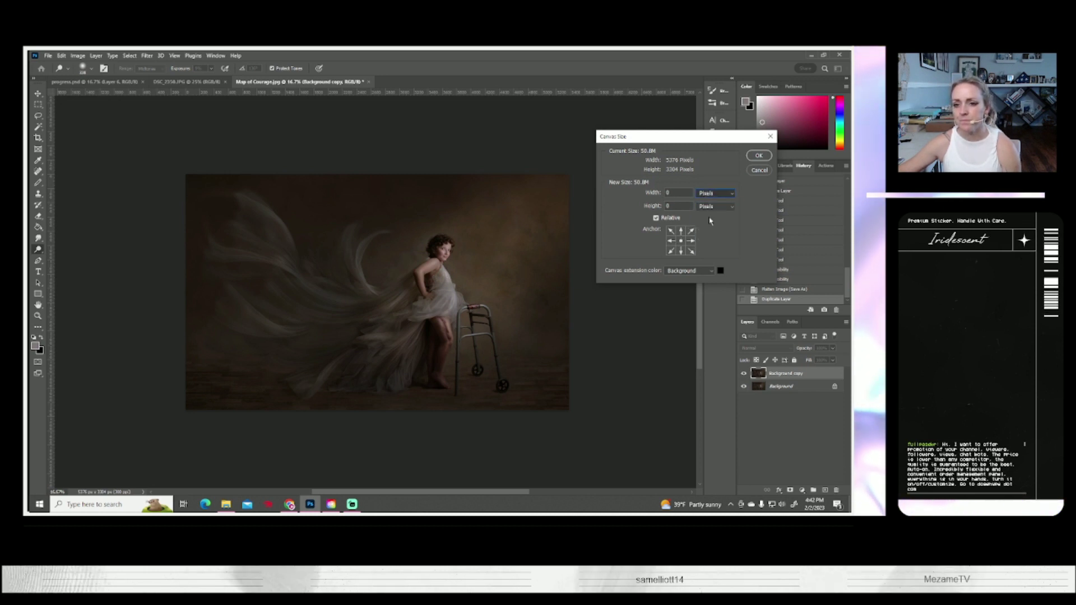
{"action": "left_click", "coordinate": [677, 194]}
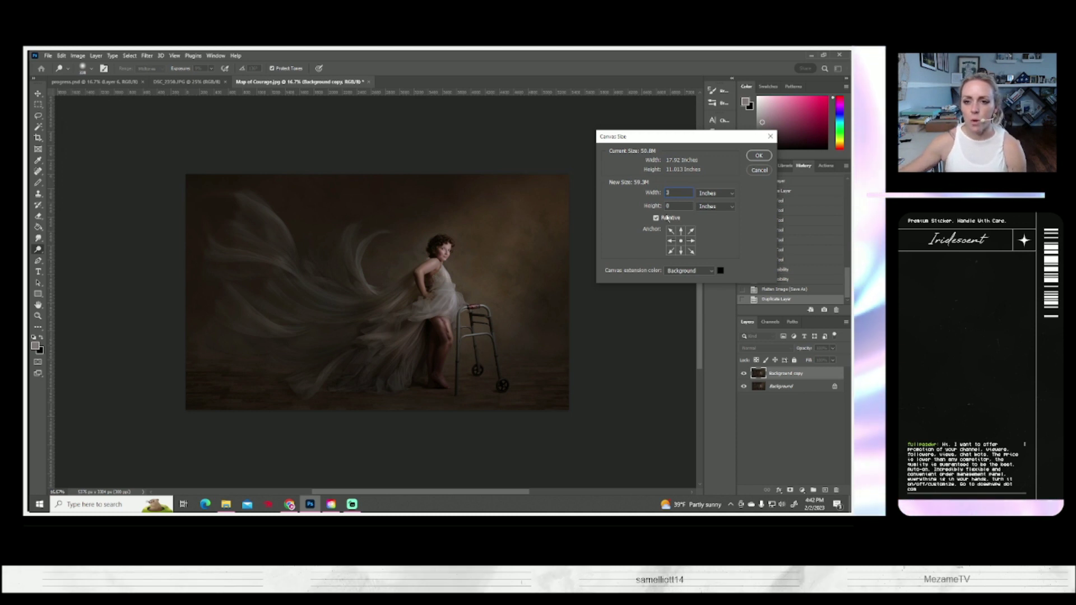
{"action": "key", "text": "Tab"}
{"action": "type", "text": "0"}
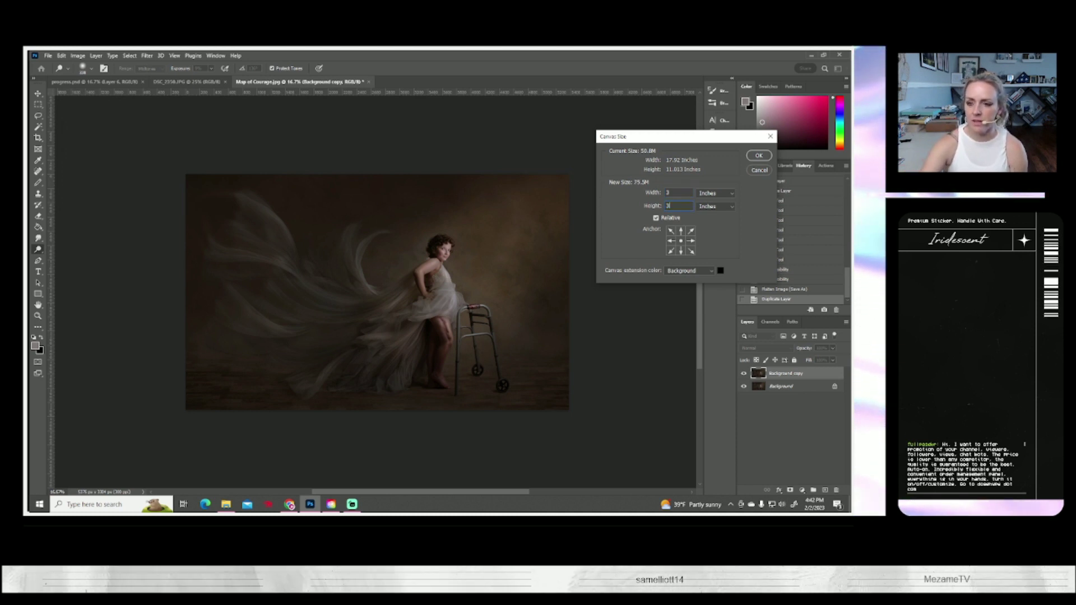
{"action": "key", "text": "Return"}
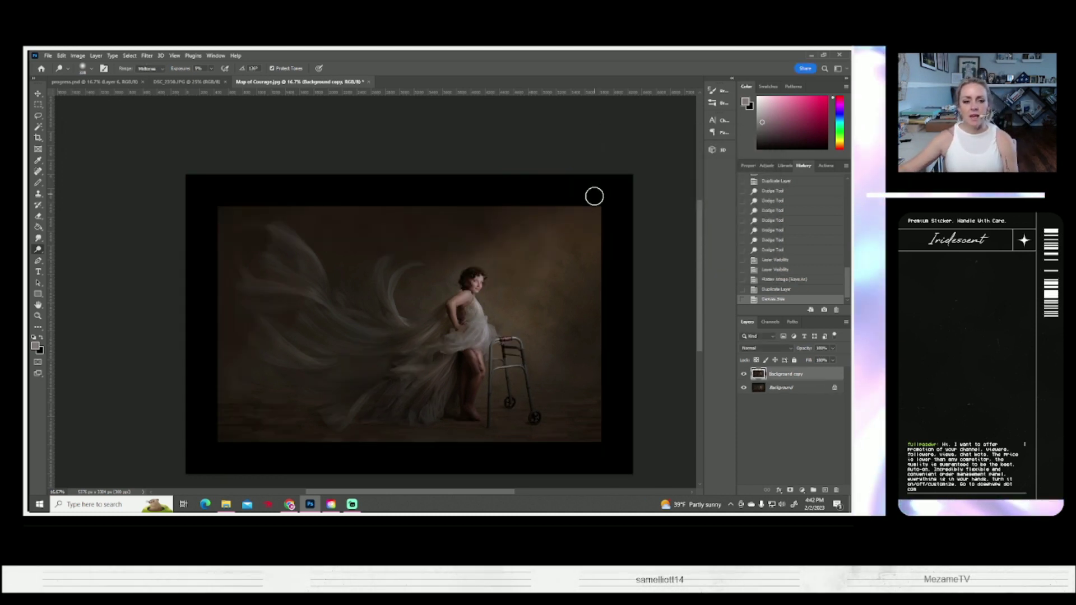
Select the Background layer beneath Background copy
{"action": "scroll", "coordinate": [593, 194], "scroll_direction": "down", "scroll_amount": 3}
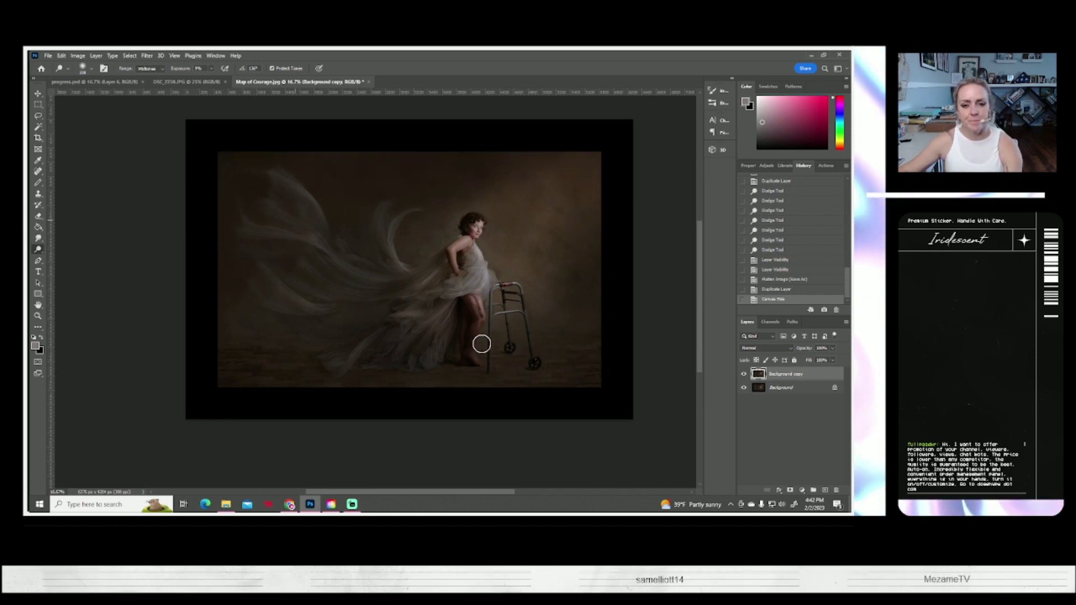
{"action": "left_click_drag", "start_coordinate": [495, 335], "coordinate": [457, 348]}
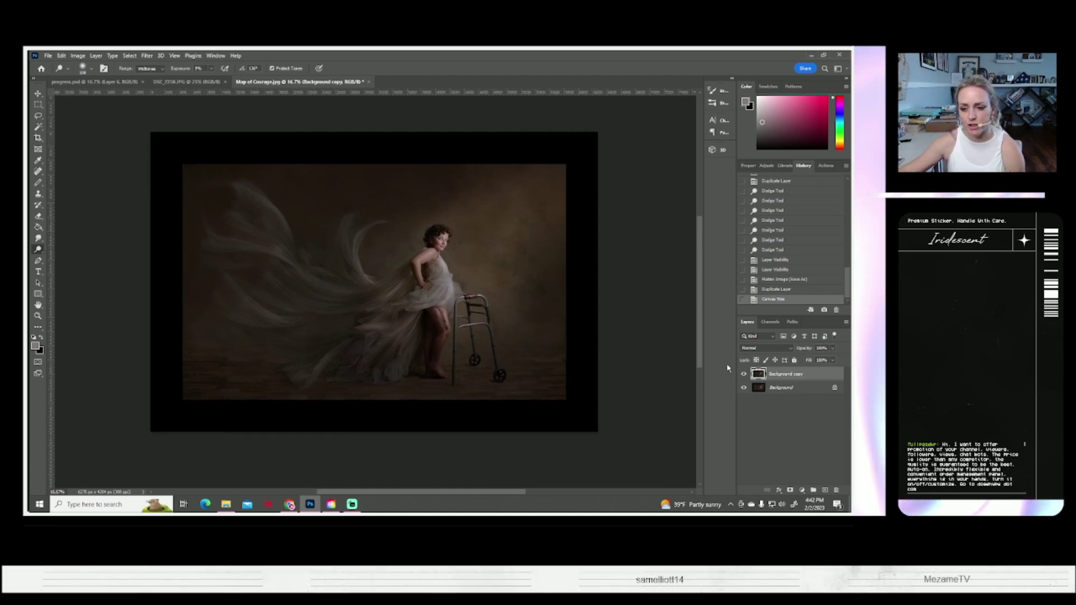
{"action": "right_click", "coordinate": [774, 392]}
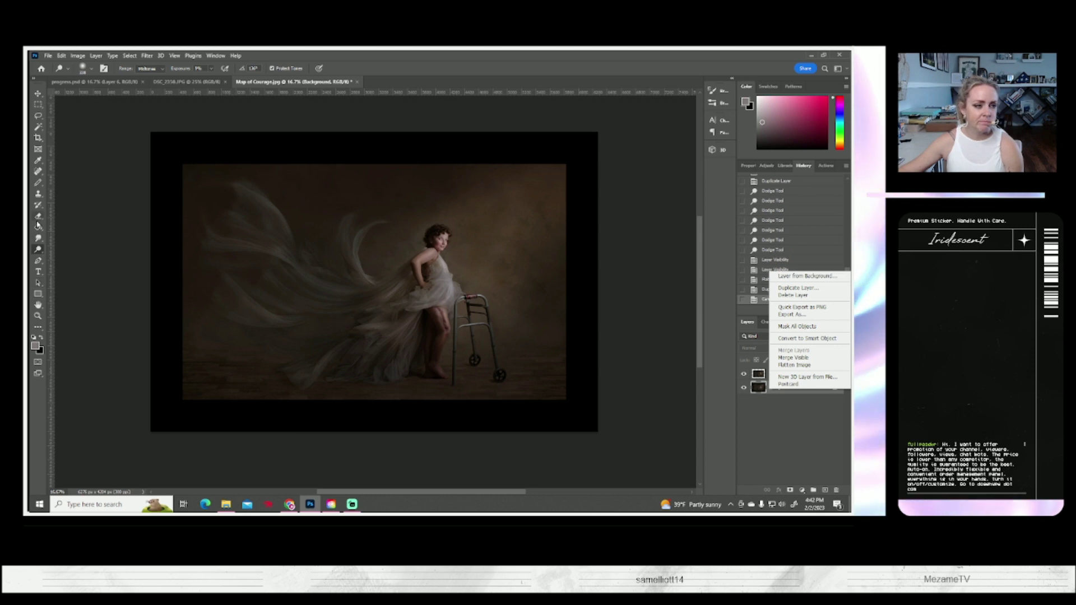
{"action": "key", "text": "Escape"}
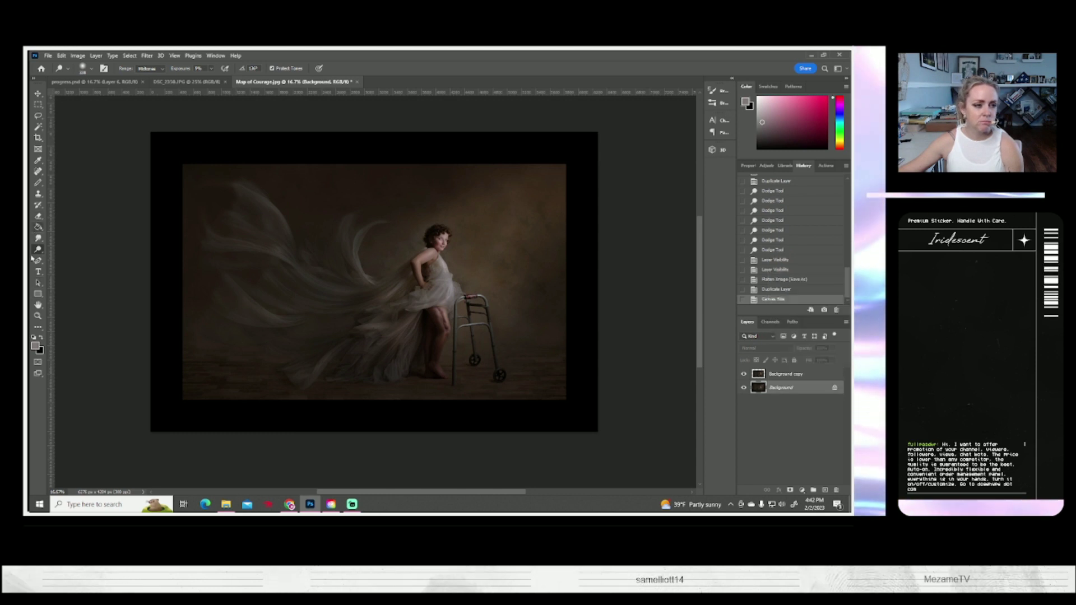
Sample a brown from the skirt fabric as the foreground color and fill the border with it using the Paint Bucket
{"action": "left_click", "coordinate": [35, 346]}
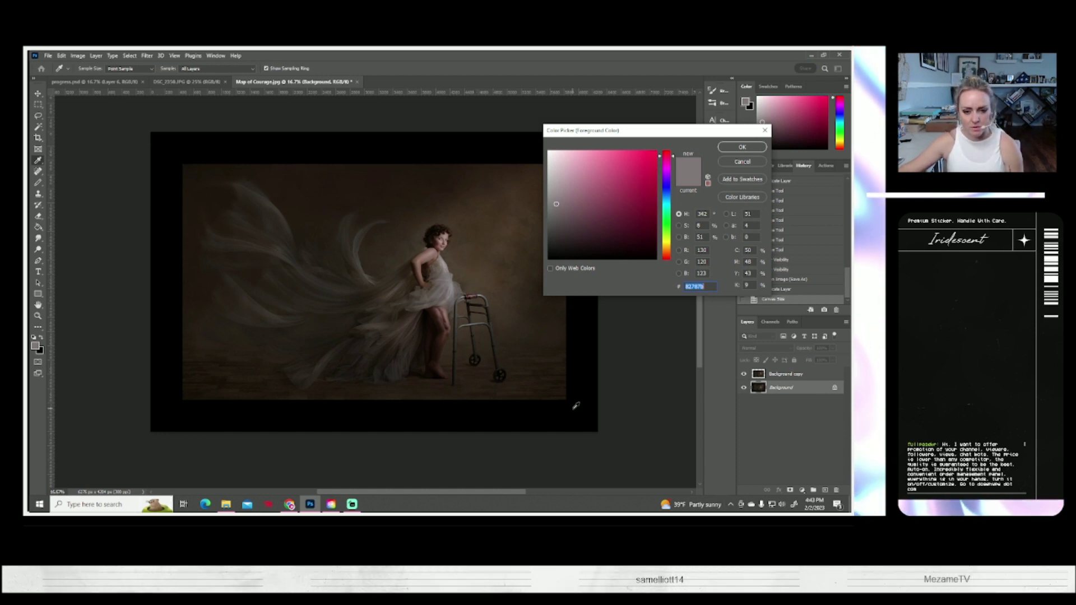
{"action": "left_click", "coordinate": [440, 372]}
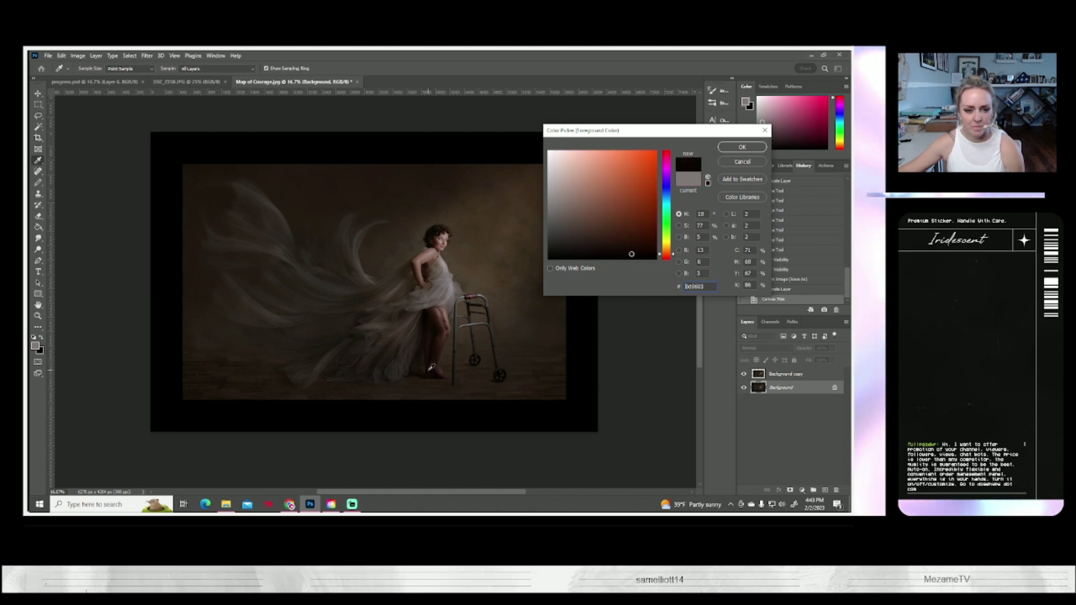
{"action": "left_click", "coordinate": [410, 343]}
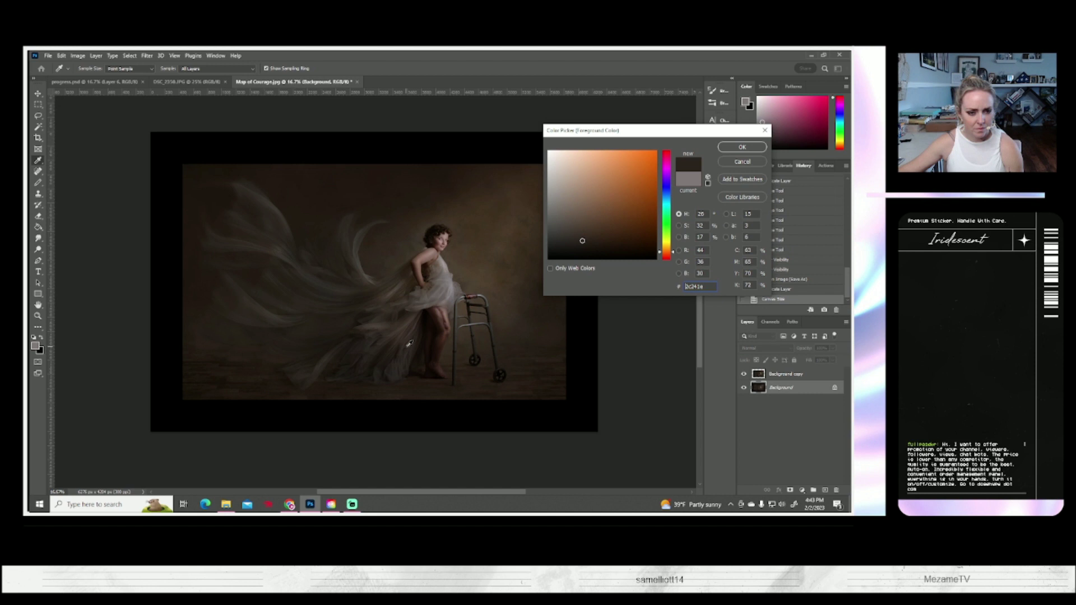
{"action": "left_click", "coordinate": [379, 335]}
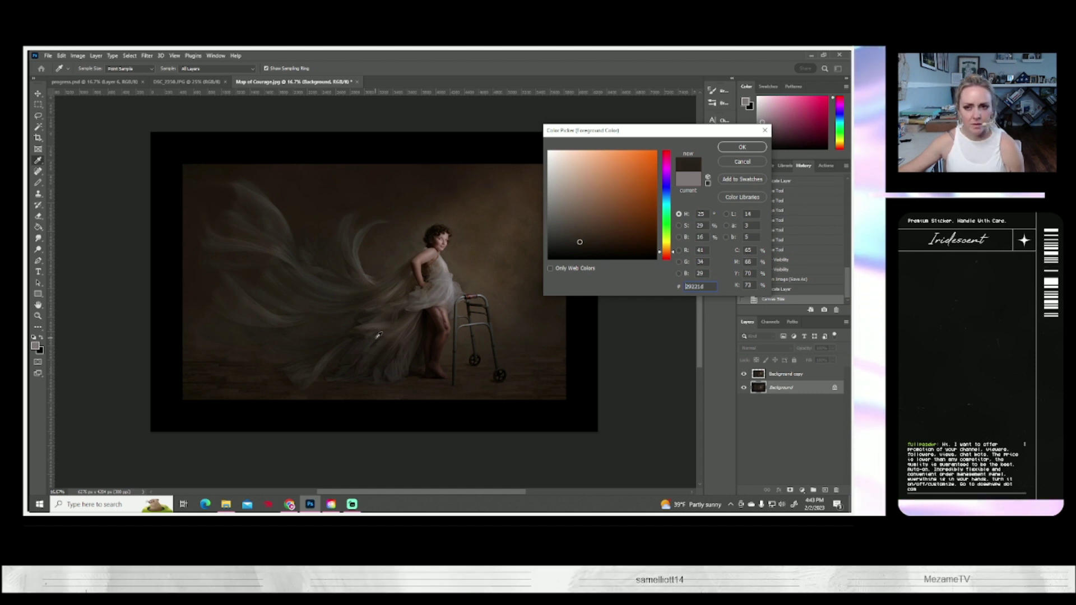
{"action": "left_click", "coordinate": [384, 339]}
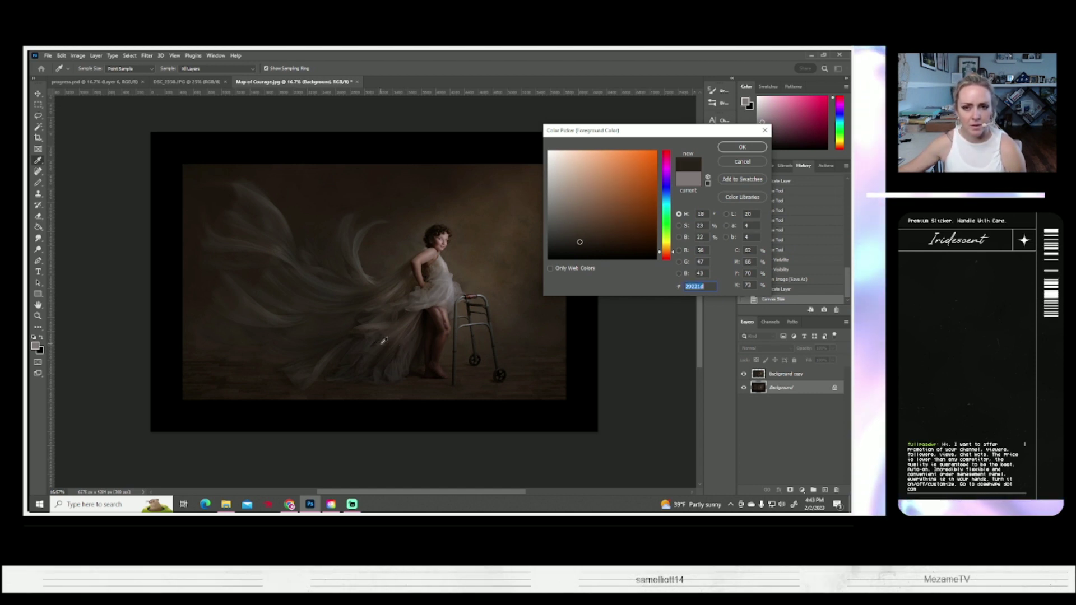
{"action": "left_click", "coordinate": [742, 146]}
{"action": "key", "text": "o"}
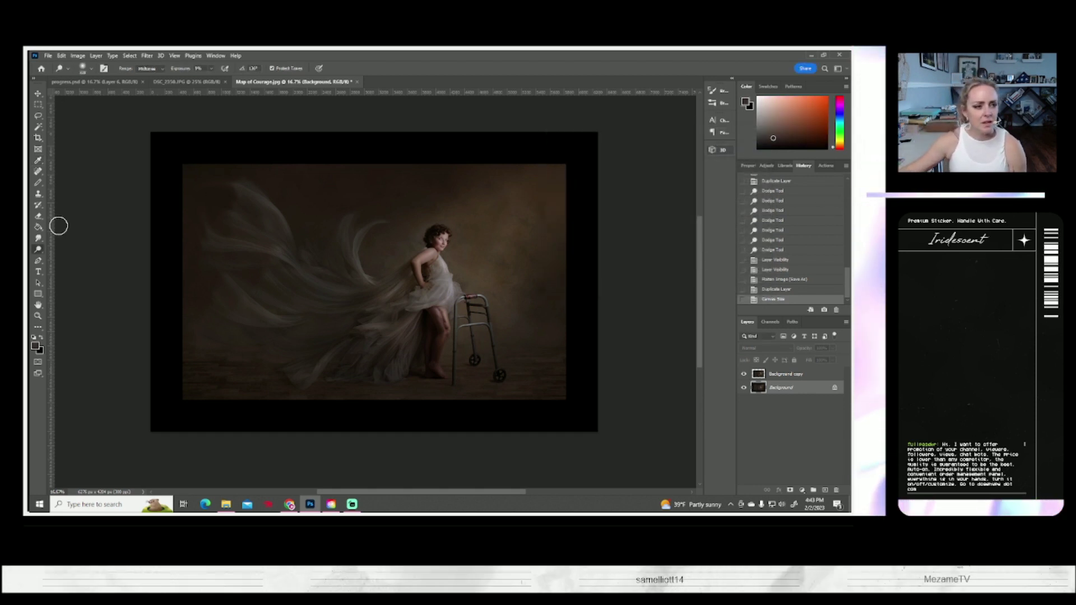
{"action": "left_click", "coordinate": [38, 227]}
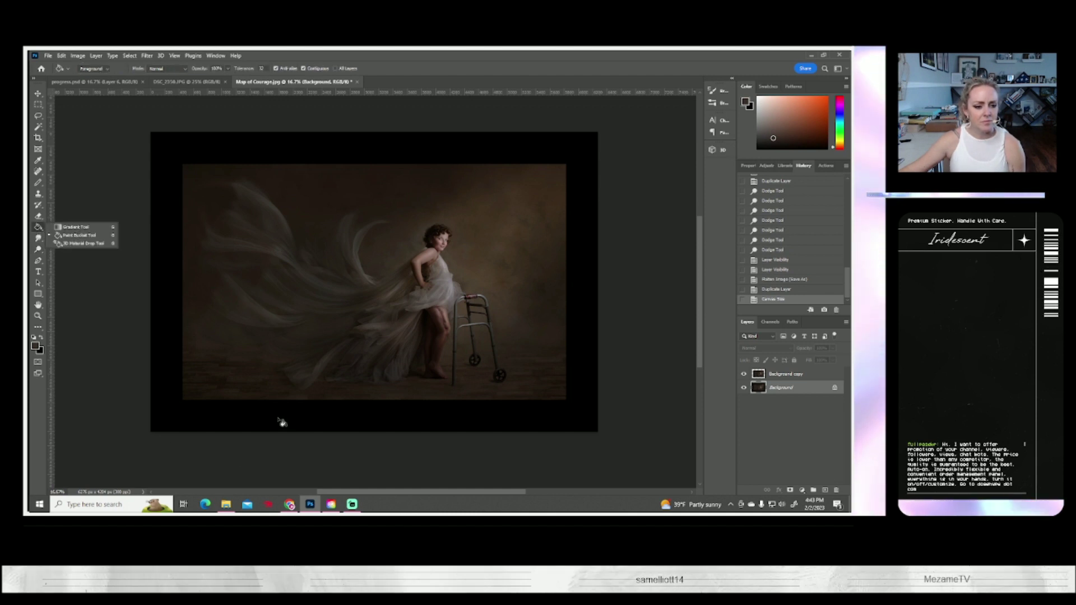
{"action": "left_click", "coordinate": [275, 418]}
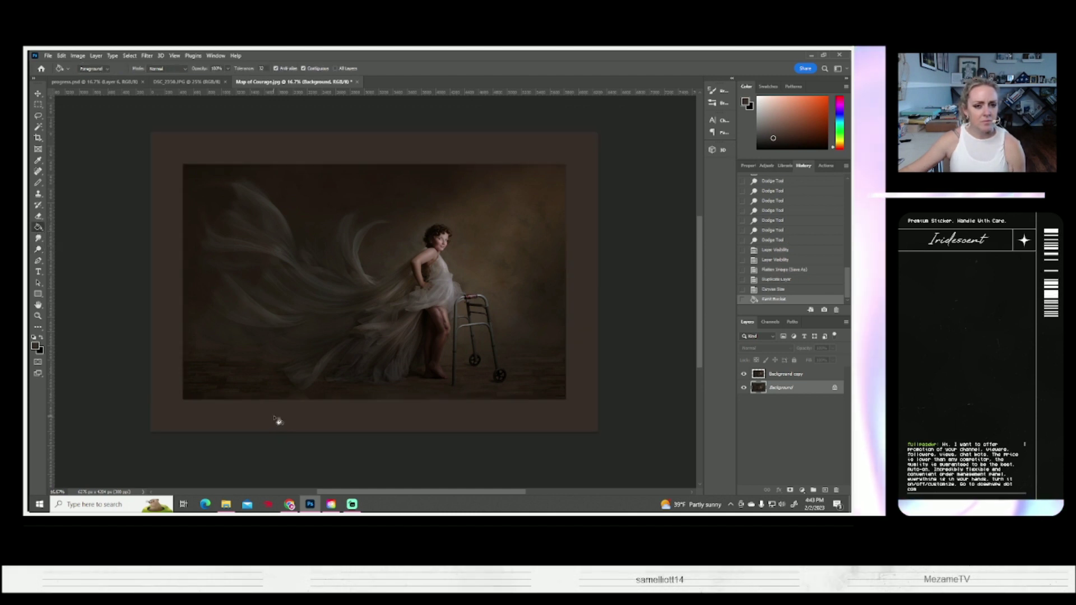
Darken the border on the Background layer with Brightness/Contrast at Brightness -80
{"action": "left_click", "coordinate": [80, 58]}
{"action": "mouse_move", "coordinate": [106, 81]}
{"action": "left_click", "coordinate": [179, 80]}
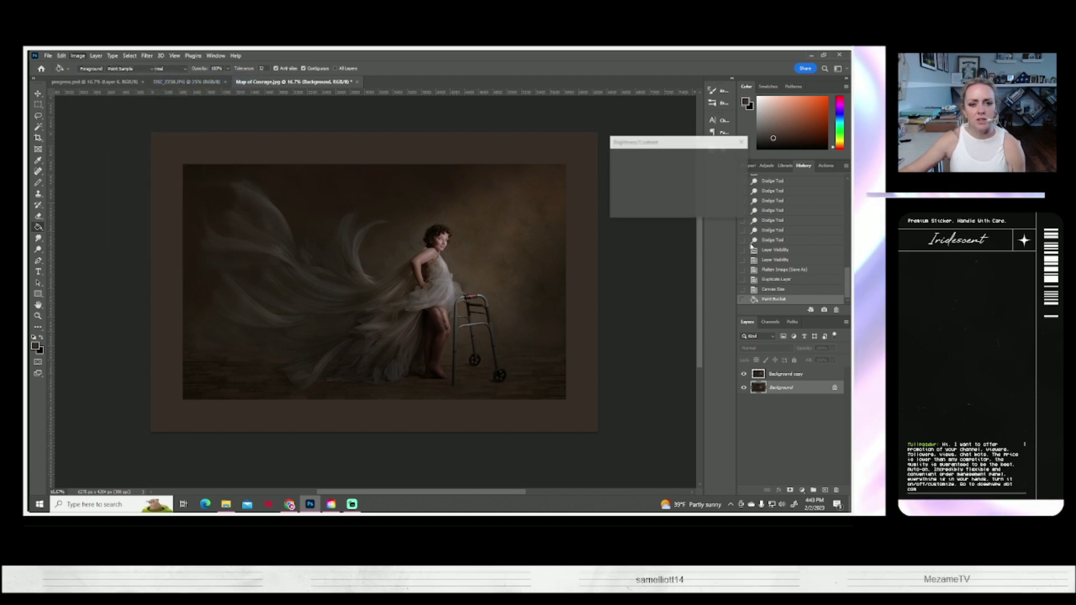
{"action": "left_click_drag", "start_coordinate": [659, 171], "coordinate": [642, 178]}
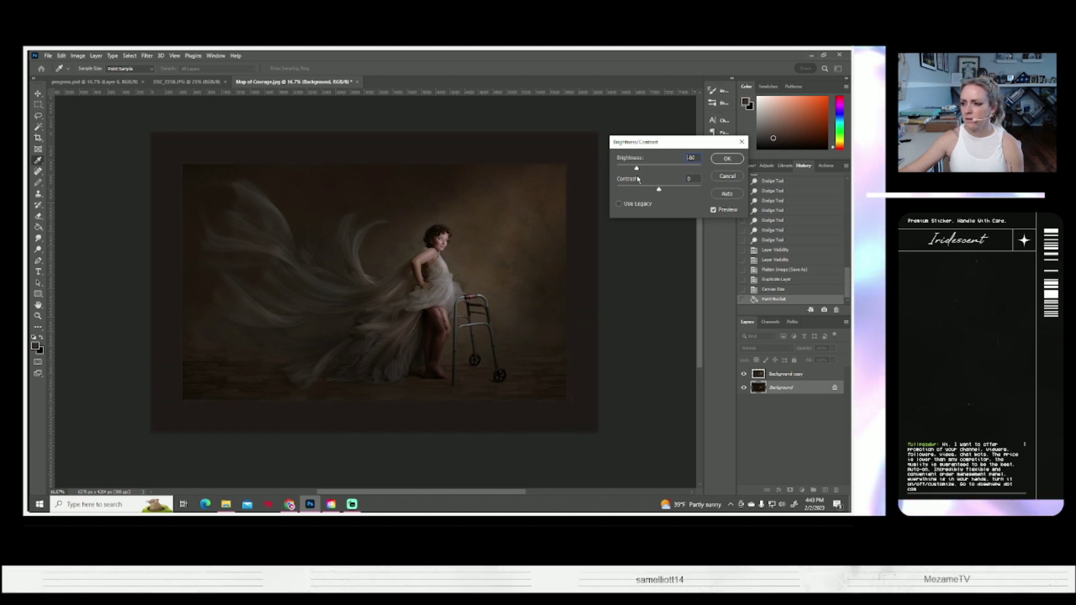
{"action": "left_click", "coordinate": [652, 274]}
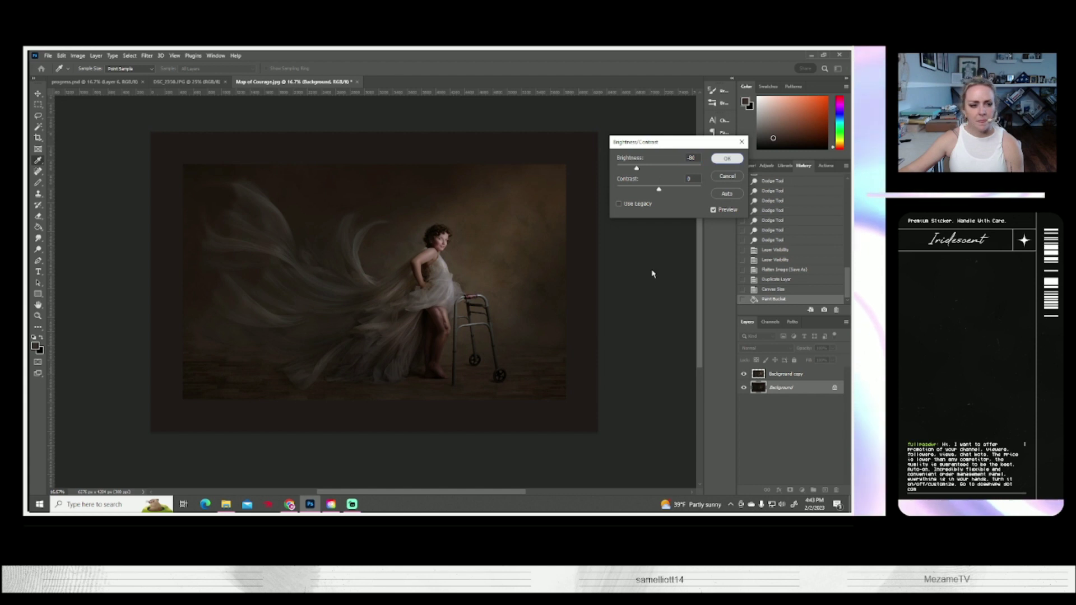
{"action": "key", "text": "Return"}
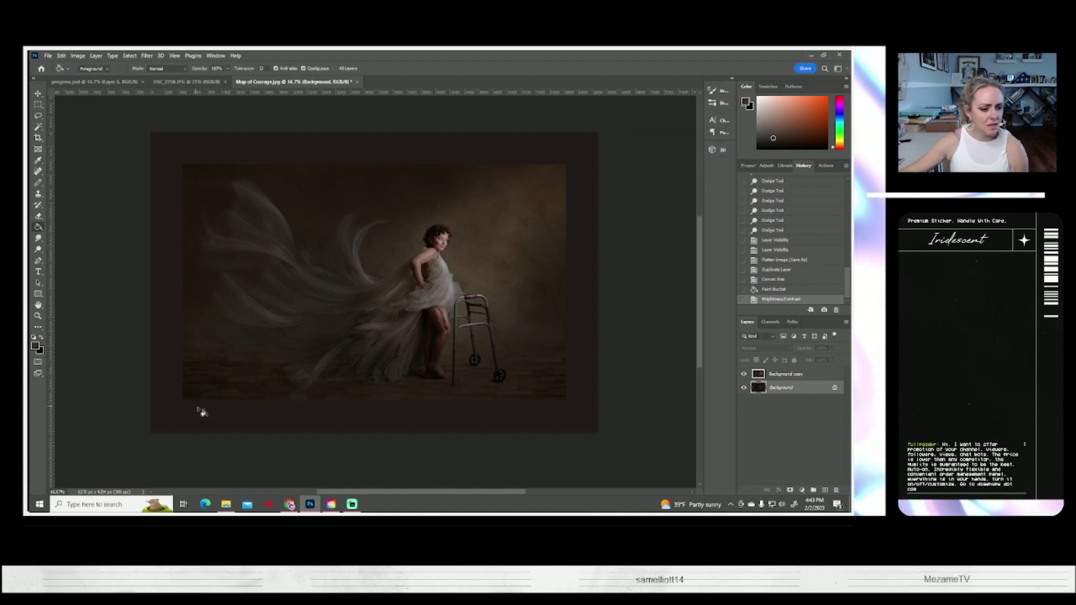
Sample a dark brown from the floor near the portrait's lower-left corner and fill the border with it
{"action": "left_click", "coordinate": [202, 377], "text": "alt"}
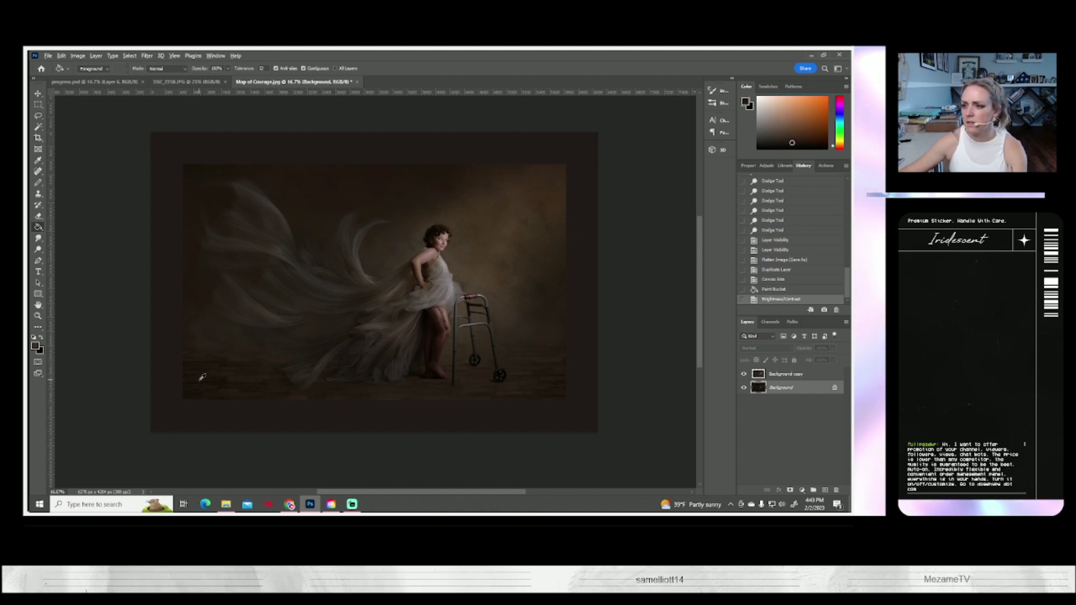
{"action": "left_click", "coordinate": [170, 417]}
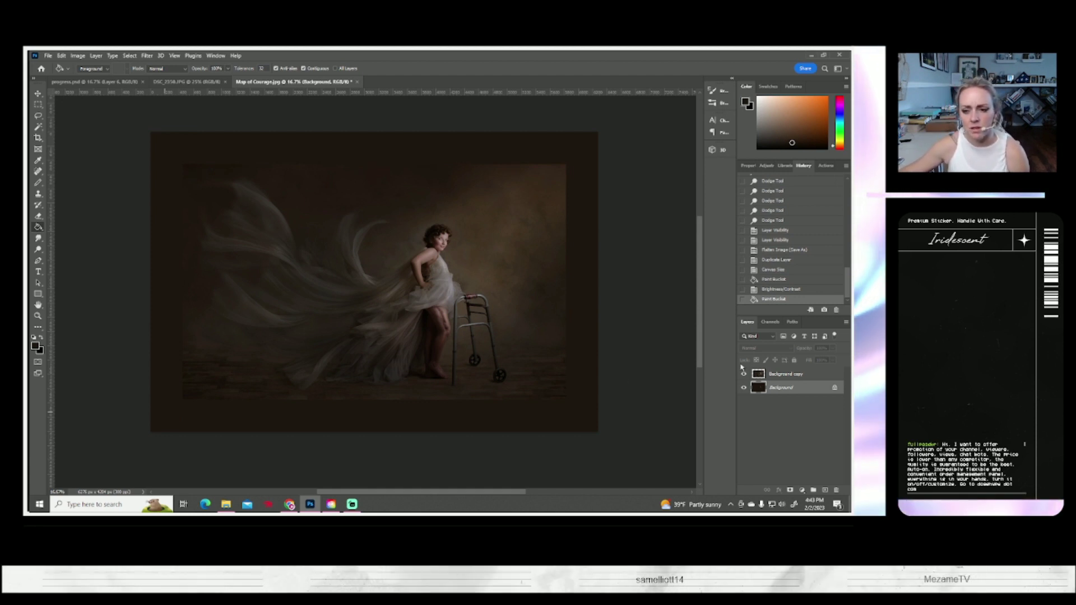
Add an outside stroke around the Background copy layer in gray-brown #514844 sampled from the dress fabric, at 100% opacity
{"action": "left_click", "coordinate": [790, 376]}
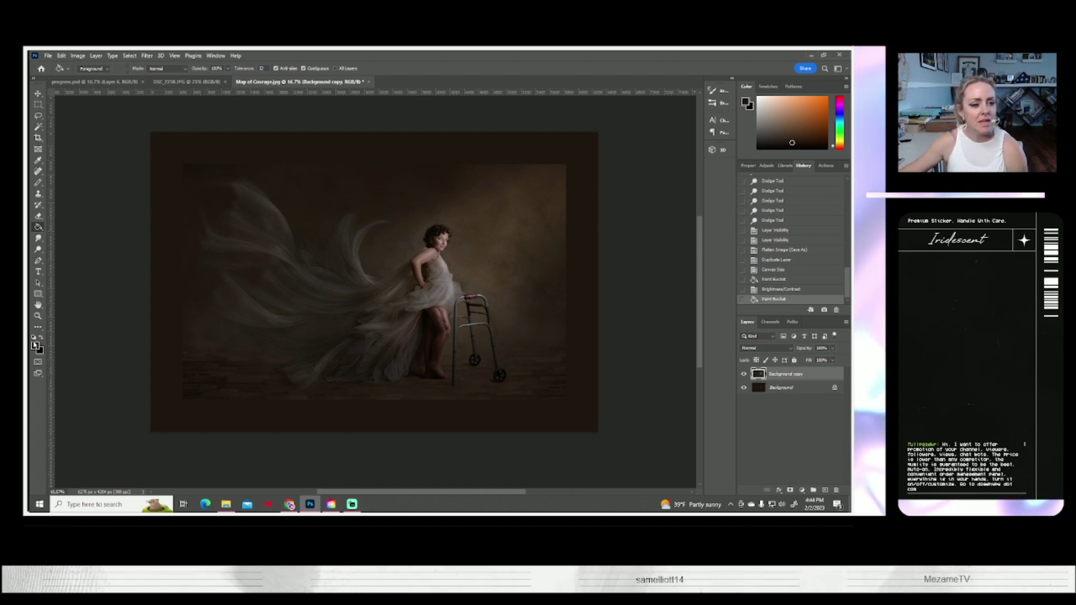
{"action": "left_click", "coordinate": [61, 55]}
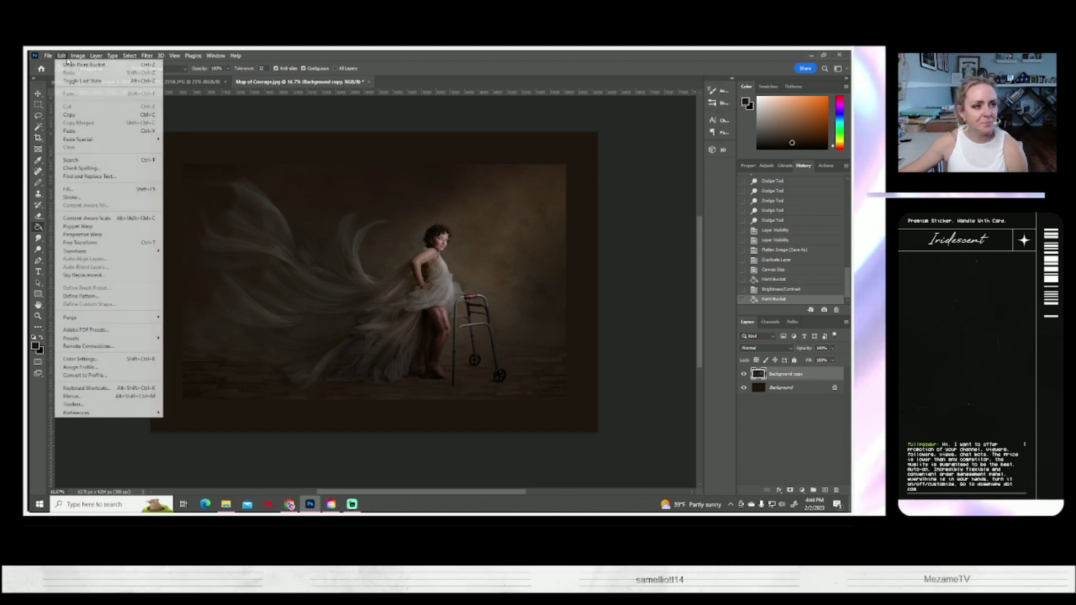
{"action": "left_click", "coordinate": [71, 197]}
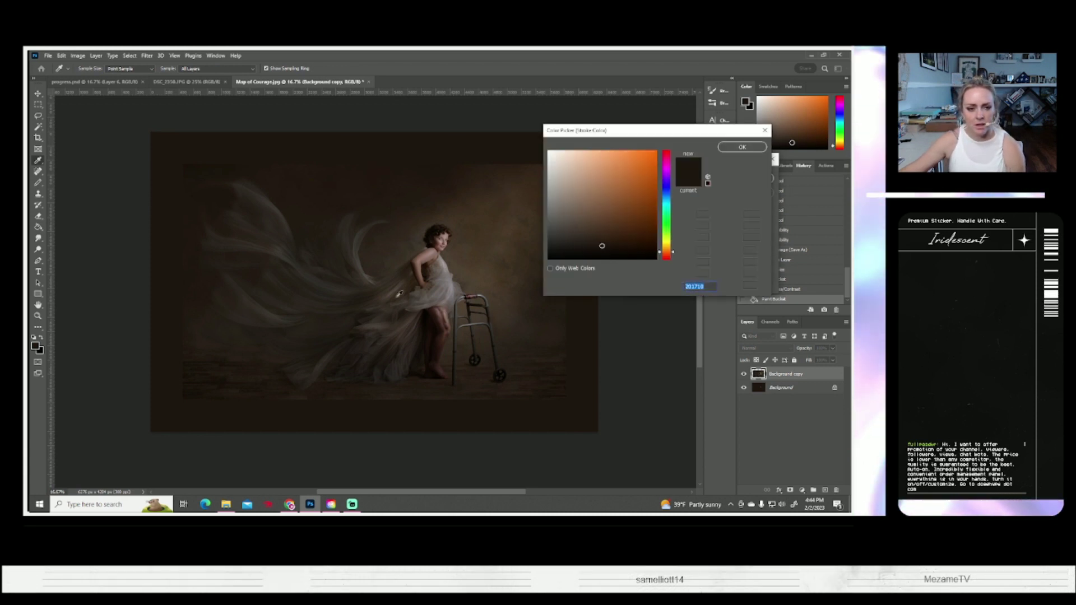
{"action": "left_click", "coordinate": [379, 298]}
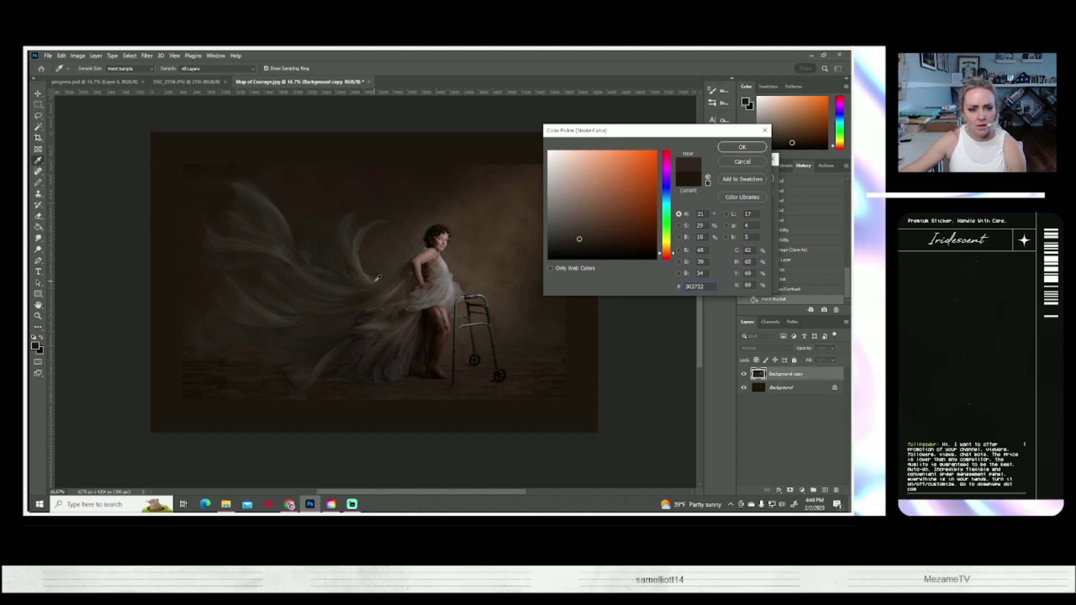
{"action": "left_click", "coordinate": [375, 280]}
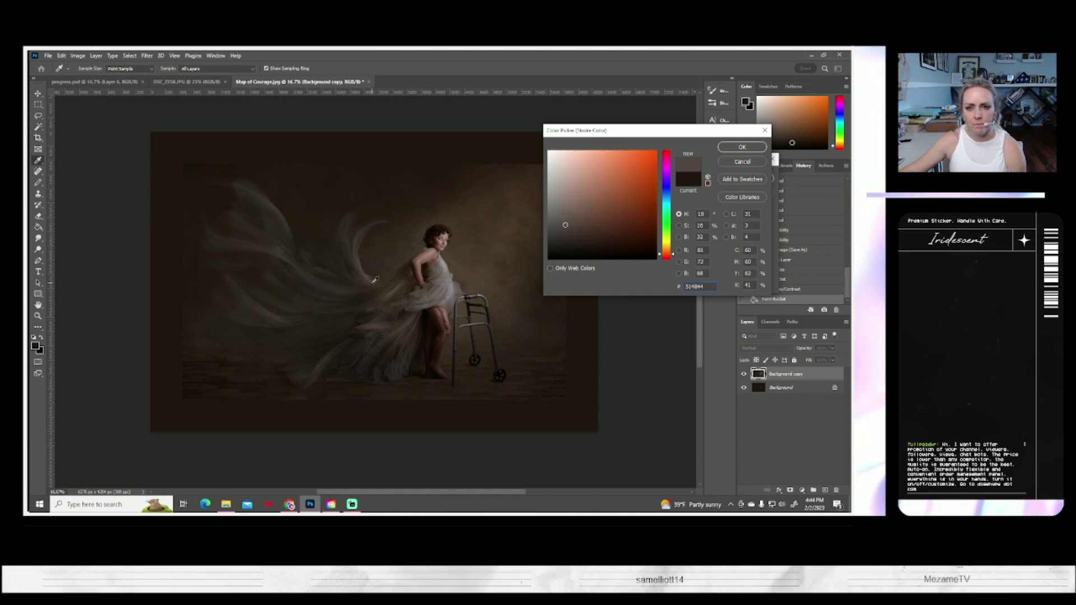
{"action": "left_click", "coordinate": [742, 147]}
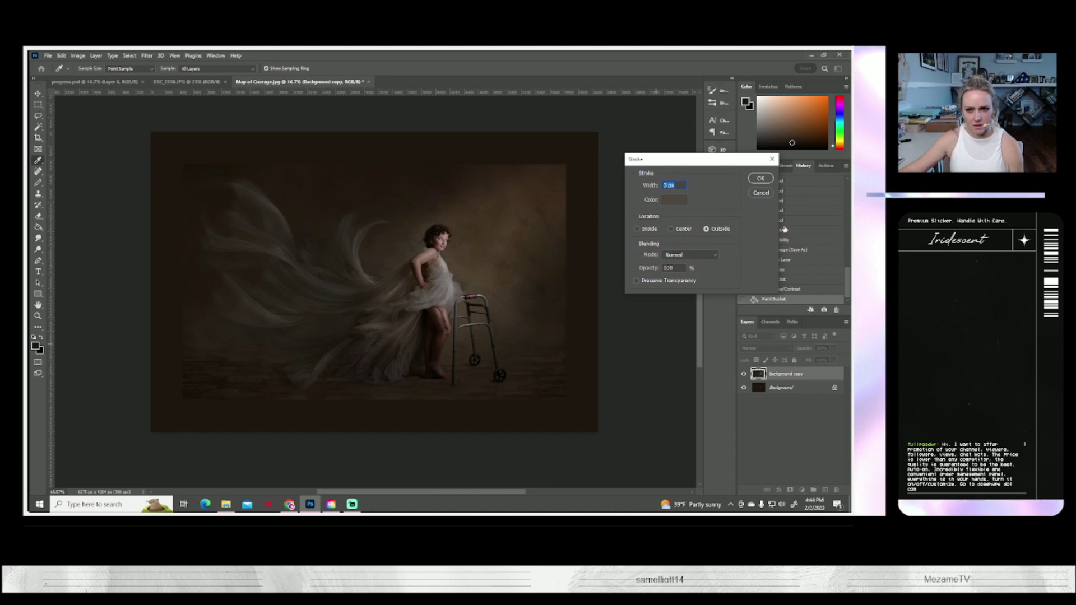
{"action": "left_click", "coordinate": [760, 178]}
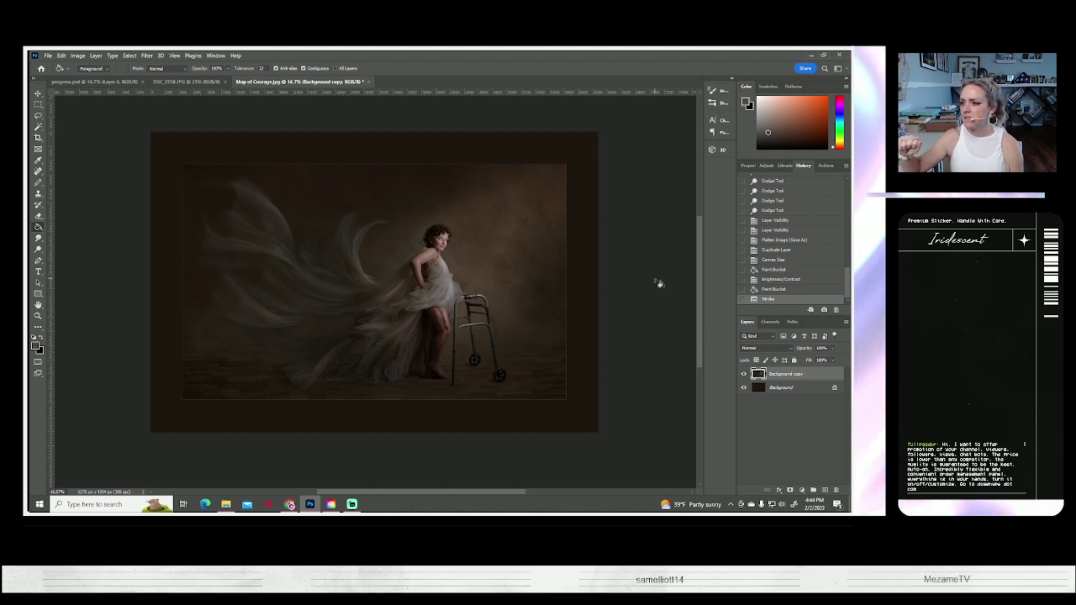
Duplicate the Background copy layer
{"action": "right_click", "coordinate": [788, 380]}
{"action": "left_click", "coordinate": [689, 169]}
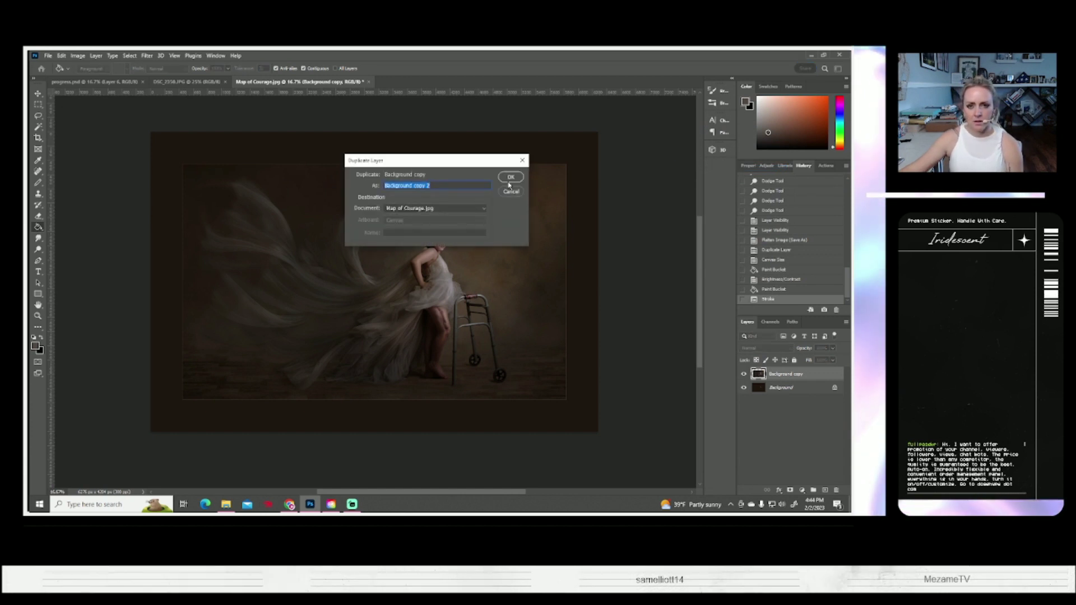
{"action": "left_click", "coordinate": [509, 183]}
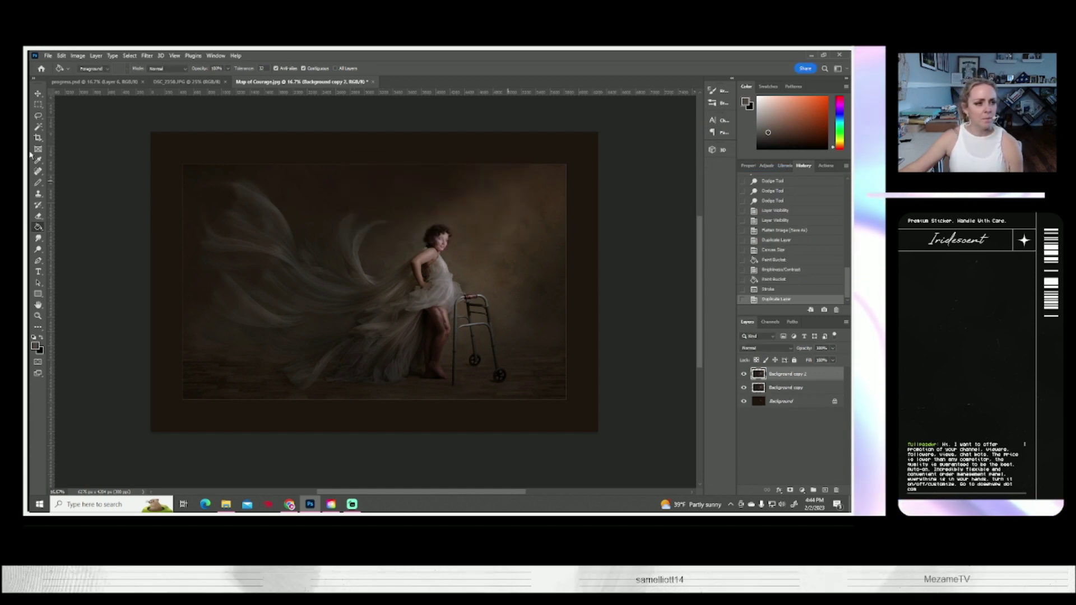
On the original Background copy layer, select the area around the portrait with the Magic Wand, invert the selection and clear the portrait
{"action": "key", "text": "w"}
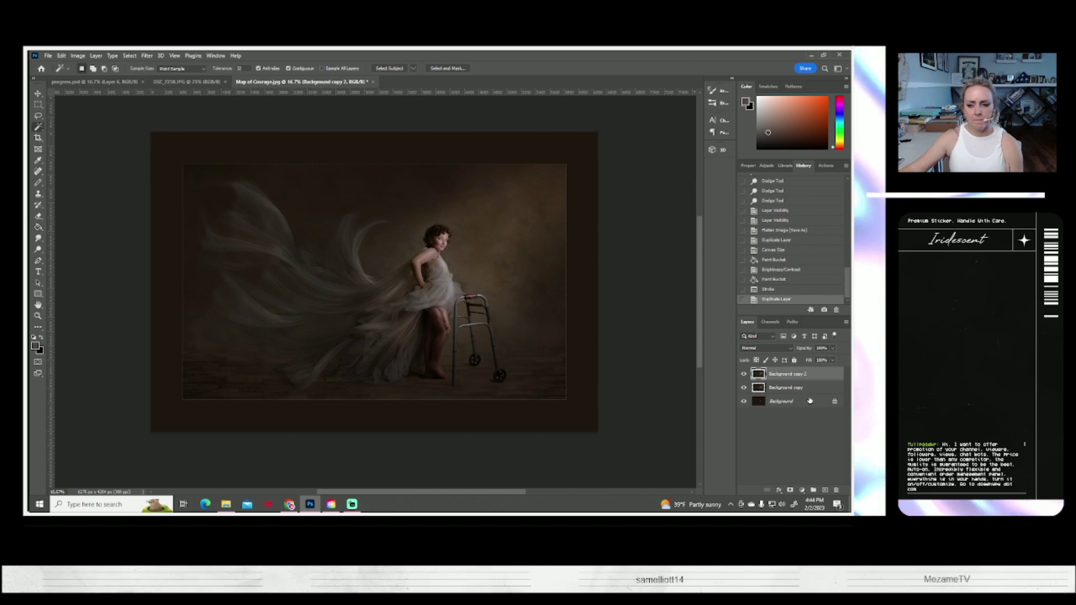
{"action": "left_click", "coordinate": [793, 389]}
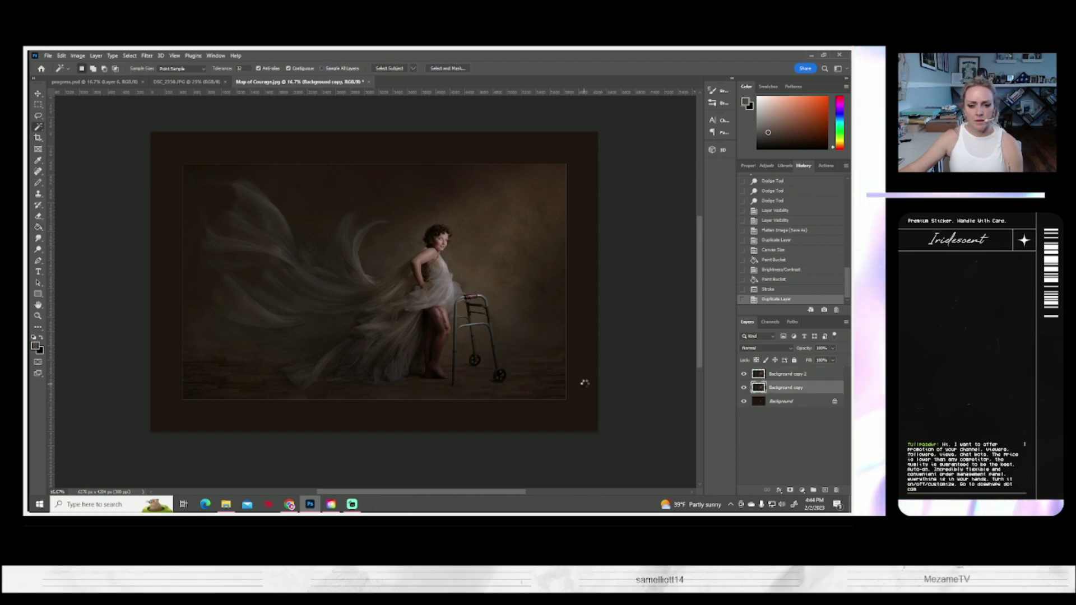
{"action": "left_click", "coordinate": [584, 384]}
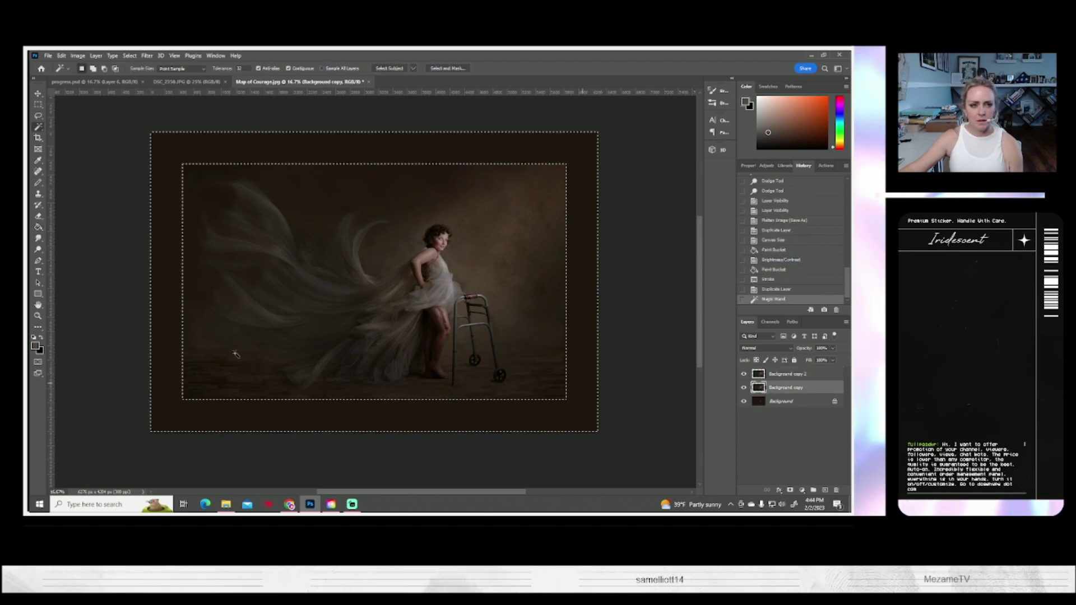
{"action": "left_click", "coordinate": [130, 56]}
{"action": "left_click", "coordinate": [143, 93]}
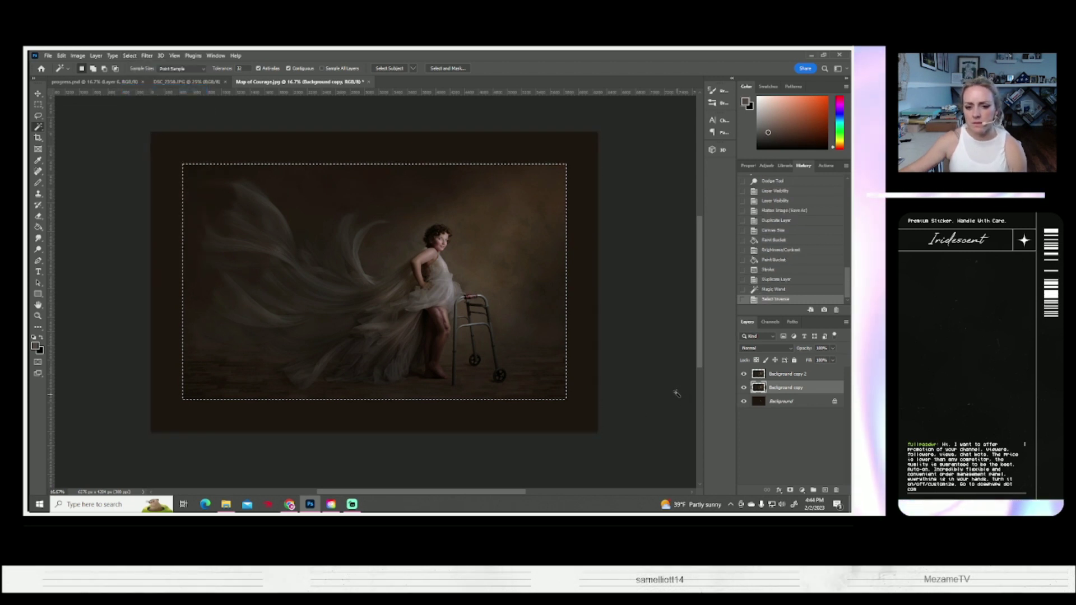
{"action": "key", "text": "Delete"}
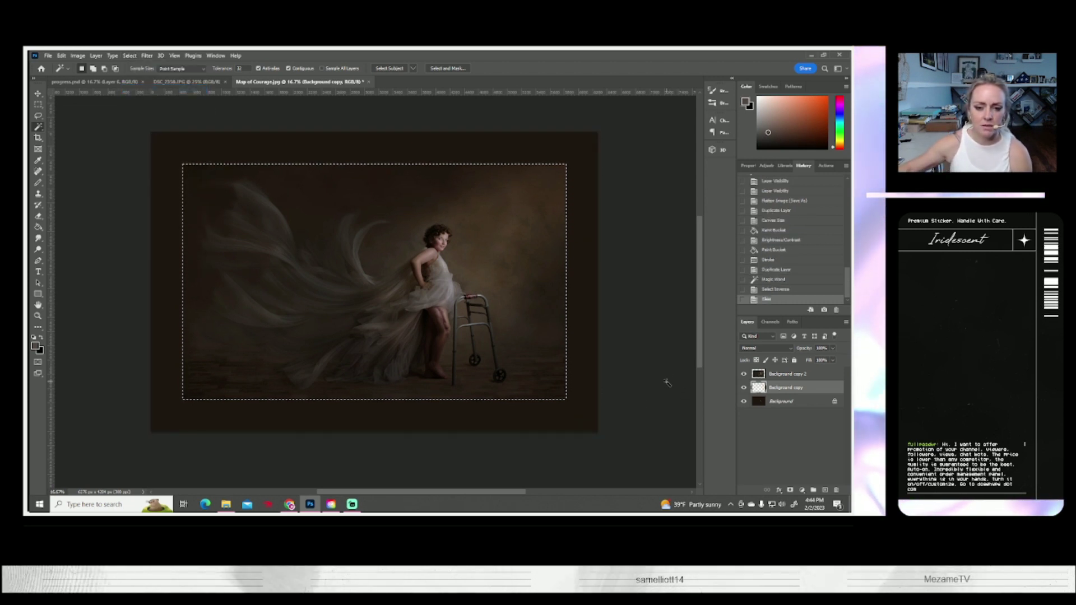
Fill the cleared rectangle on the Background copy layer with the gray-brown foreground color and remove the selection
{"action": "left_click", "coordinate": [38, 228]}
{"action": "left_click", "coordinate": [339, 337]}
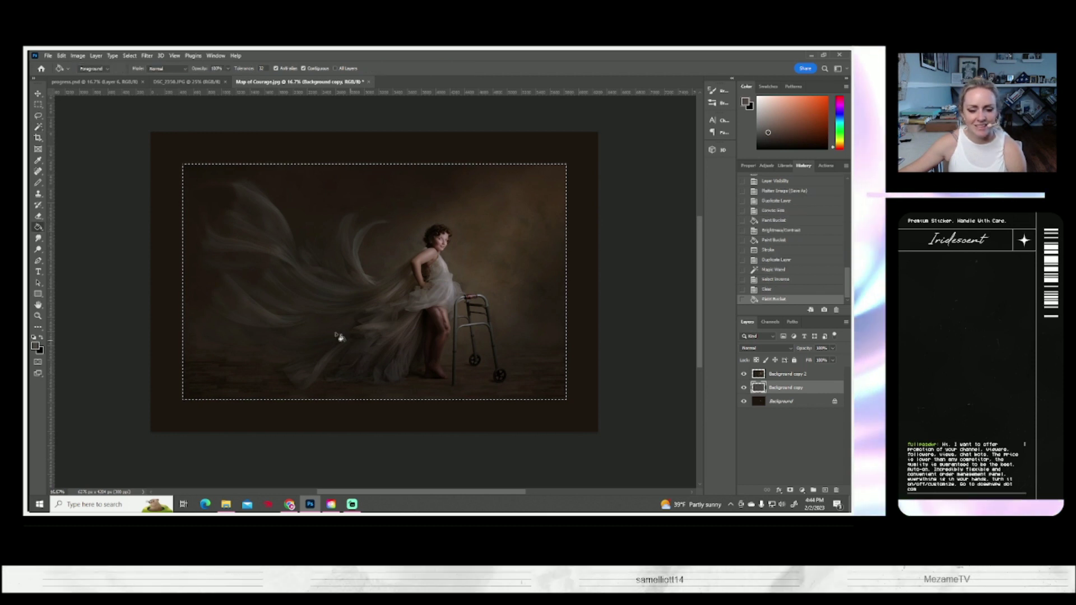
{"action": "left_click", "coordinate": [95, 55]}
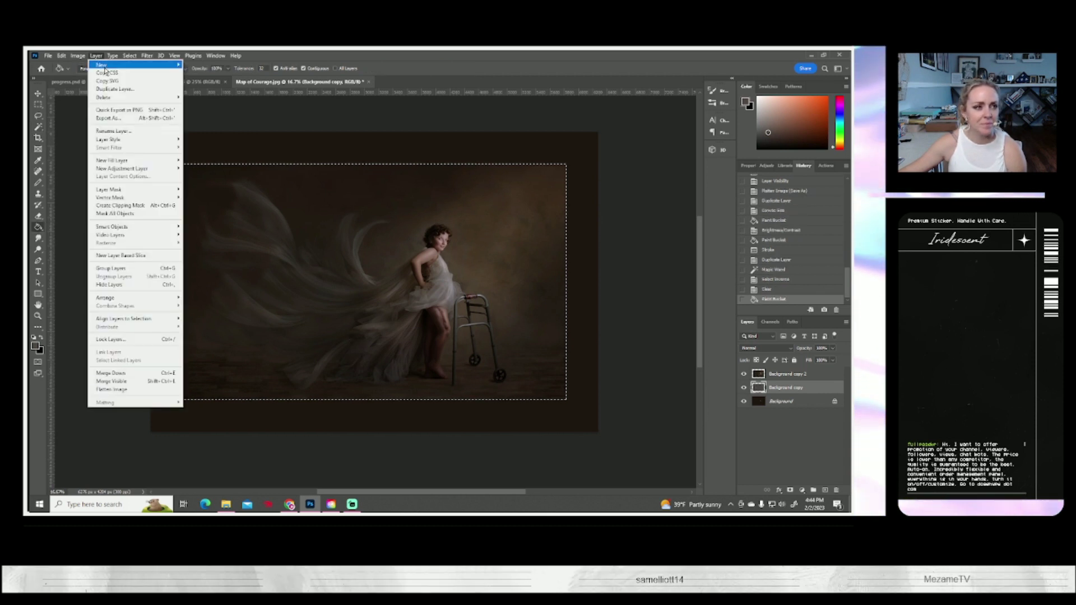
{"action": "left_click", "coordinate": [133, 73]}
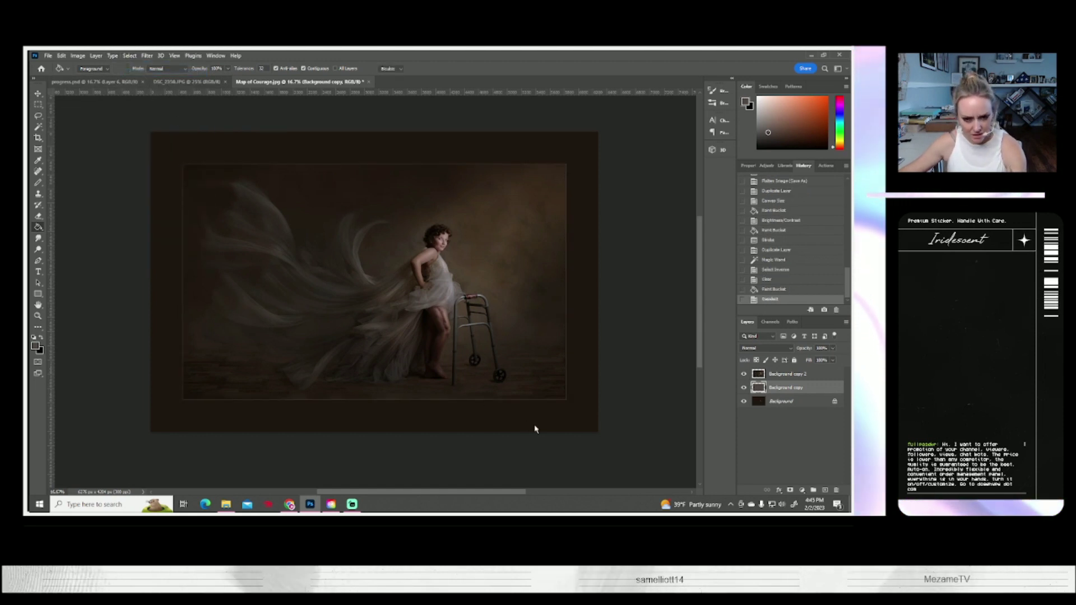
{"action": "key", "text": "ctrl+t"}
{"action": "left_click_drag", "start_coordinate": [565, 400], "coordinate": [571, 402]}
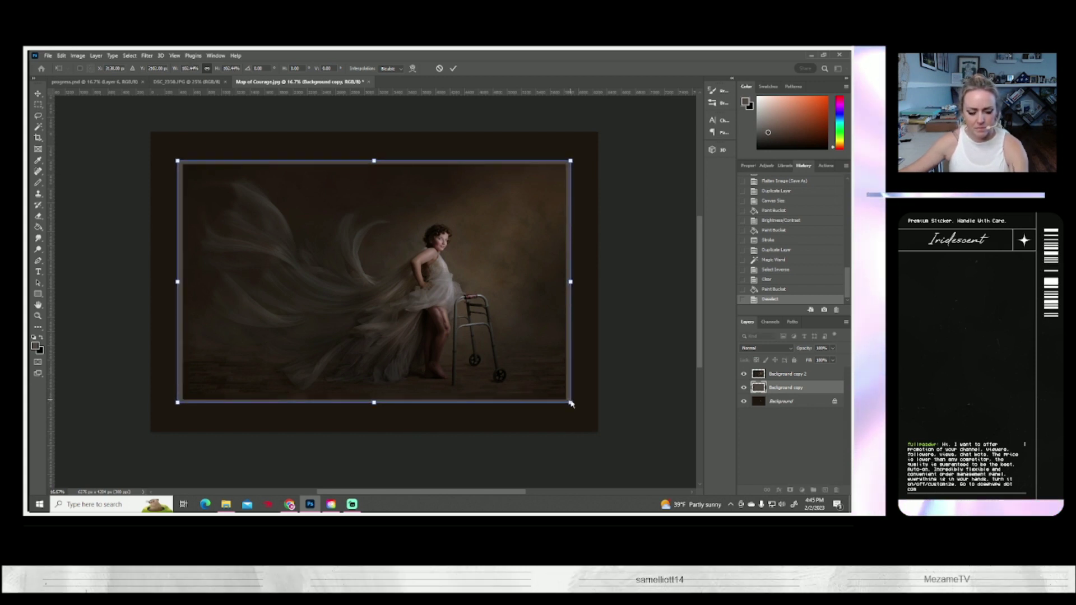
{"action": "left_click", "coordinate": [439, 69]}
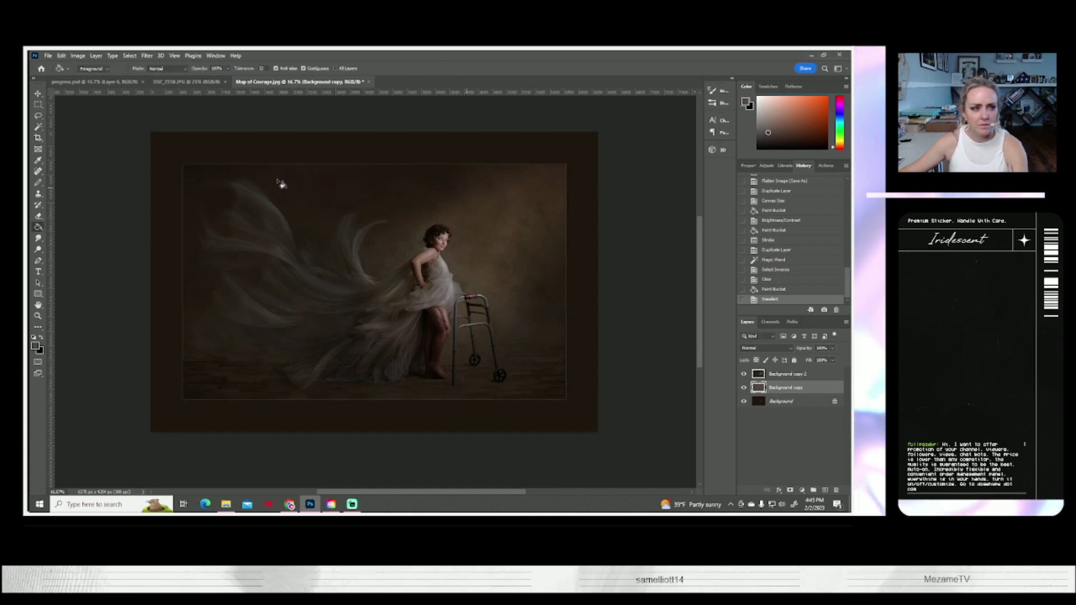
Nudge the Background copy rectangle slightly down and to the right, and fill it with near-black #020100 using the Paint Bucket
{"action": "left_click", "coordinate": [37, 94]}
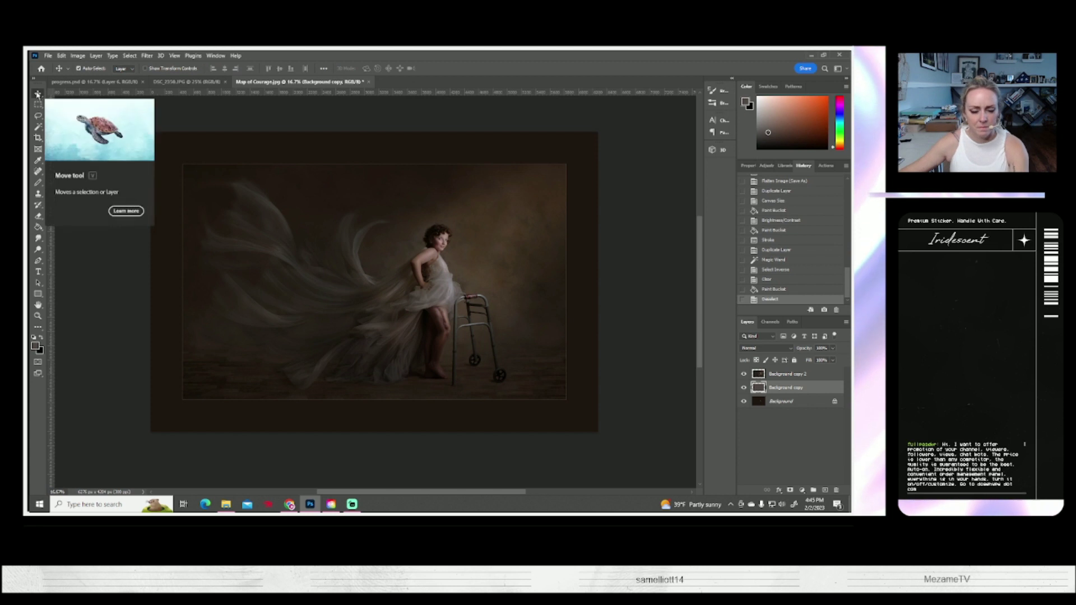
{"action": "key", "text": "Down"}
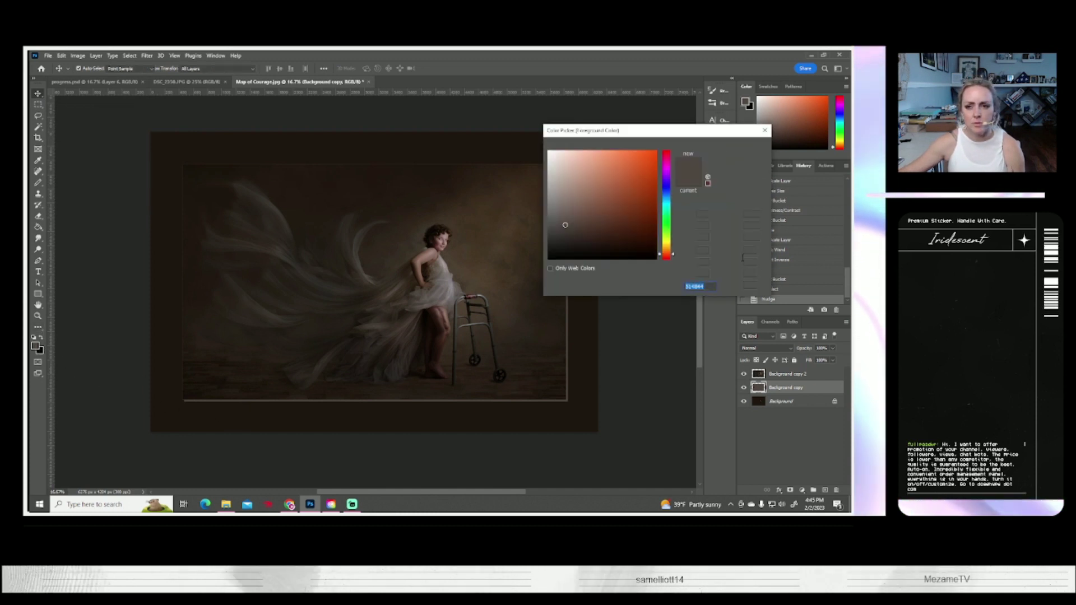
{"action": "left_click", "coordinate": [654, 260]}
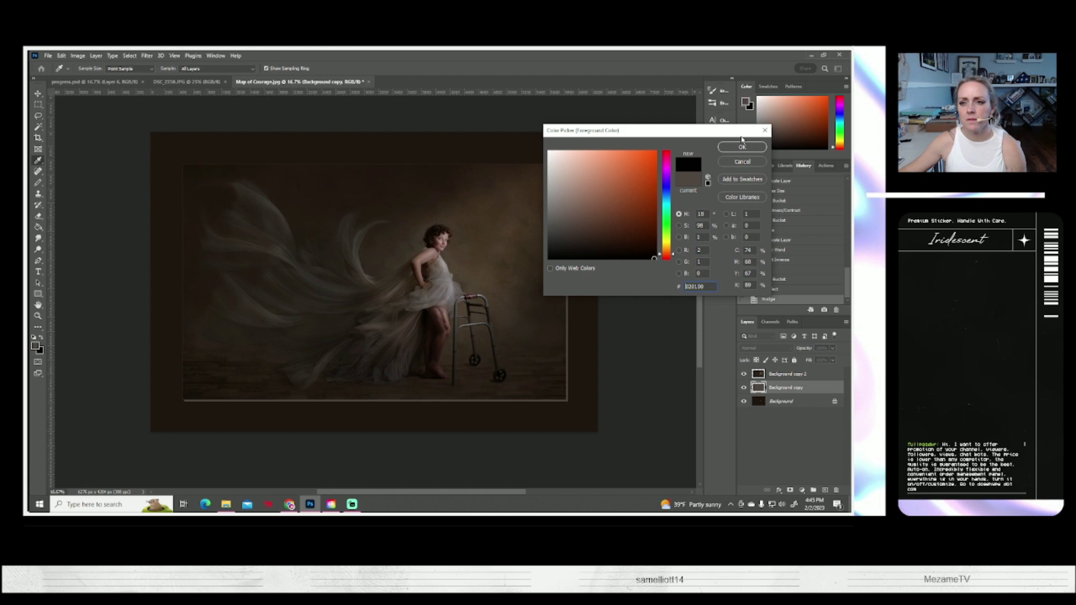
{"action": "key", "text": "Return"}
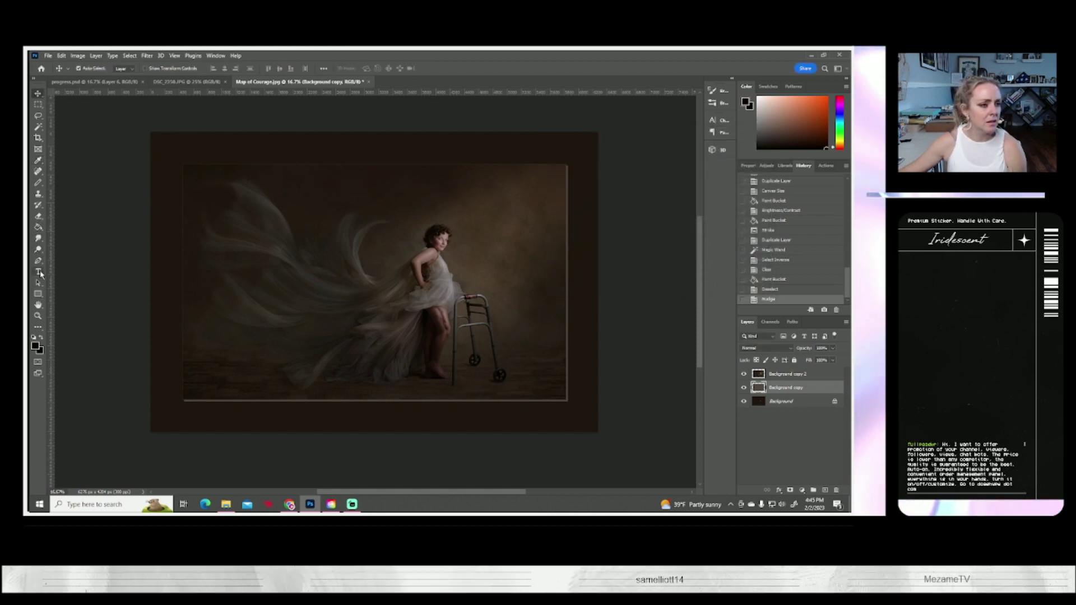
{"action": "left_click", "coordinate": [38, 228]}
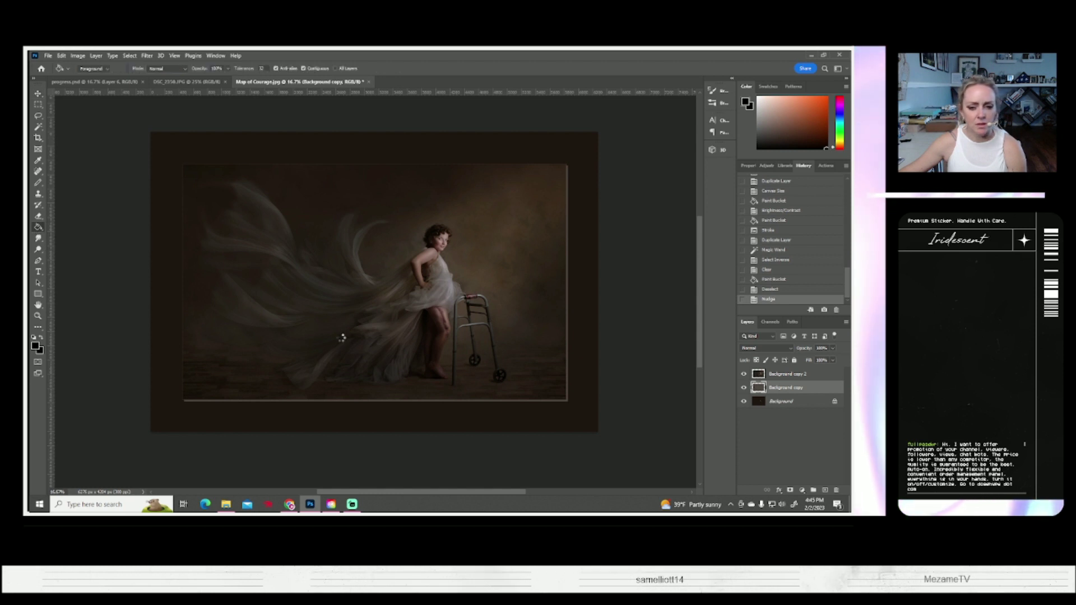
{"action": "left_click", "coordinate": [345, 342]}
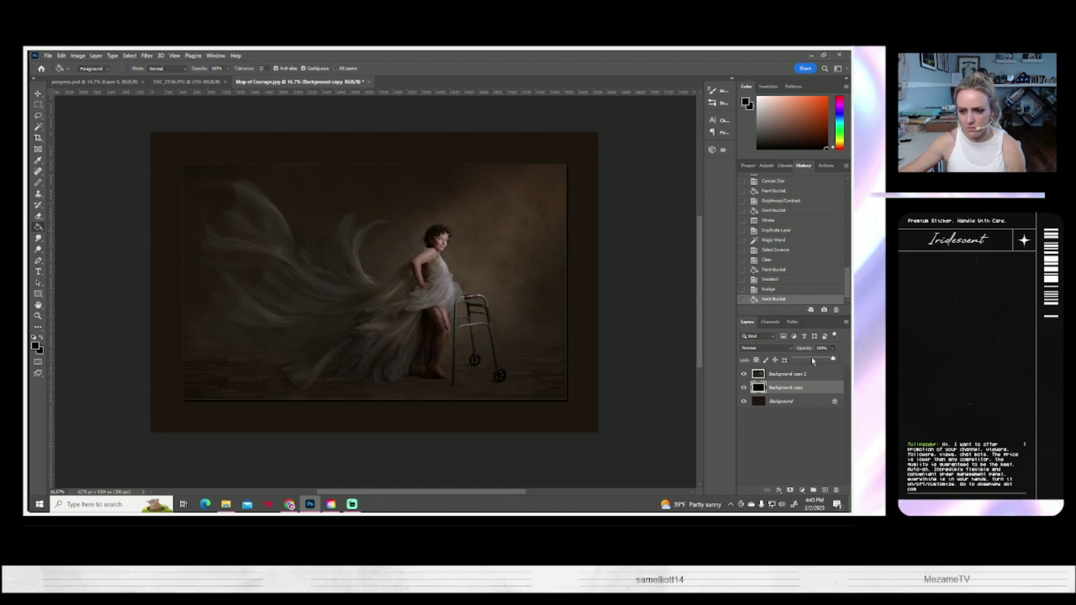
Lower the Background copy shadow layer's opacity to about 30% and compare the image with the layer hidden and shown
{"action": "left_click_drag", "start_coordinate": [813, 360], "coordinate": [804, 361]}
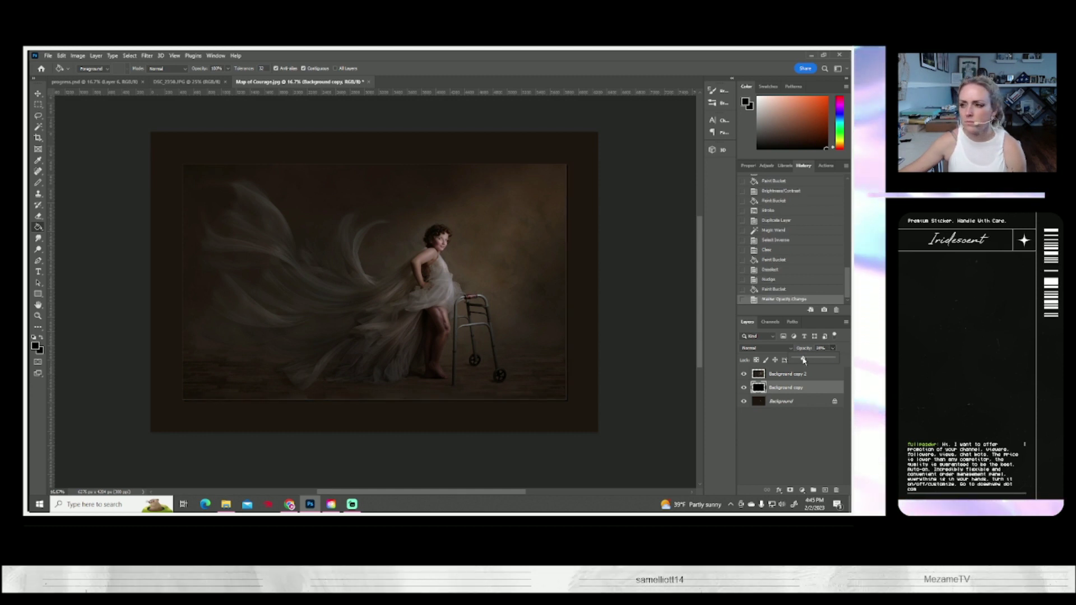
{"action": "left_click", "coordinate": [745, 388]}
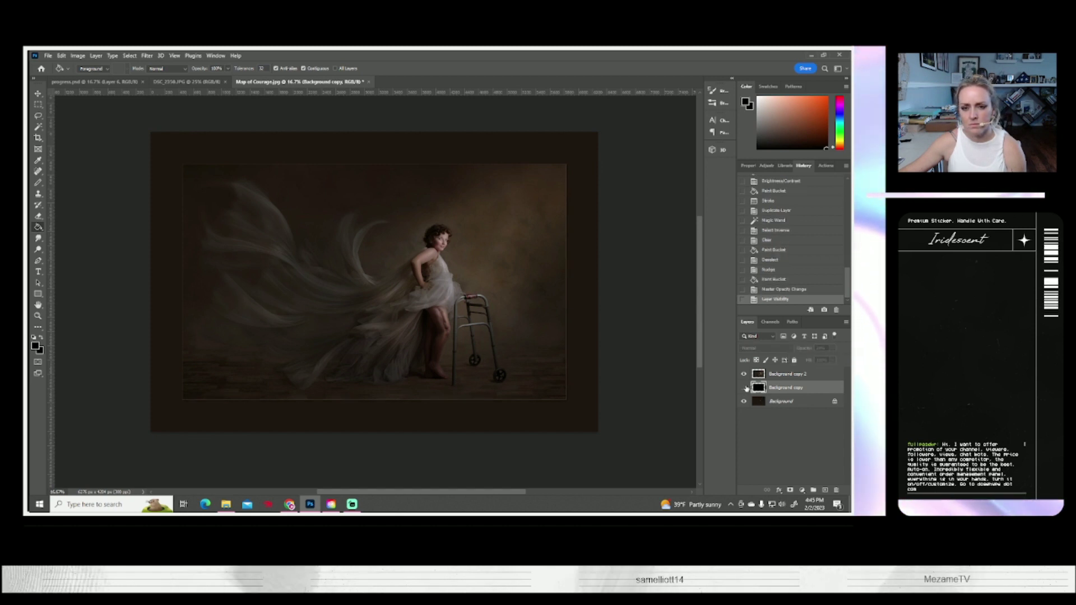
{"action": "left_click", "coordinate": [745, 388]}
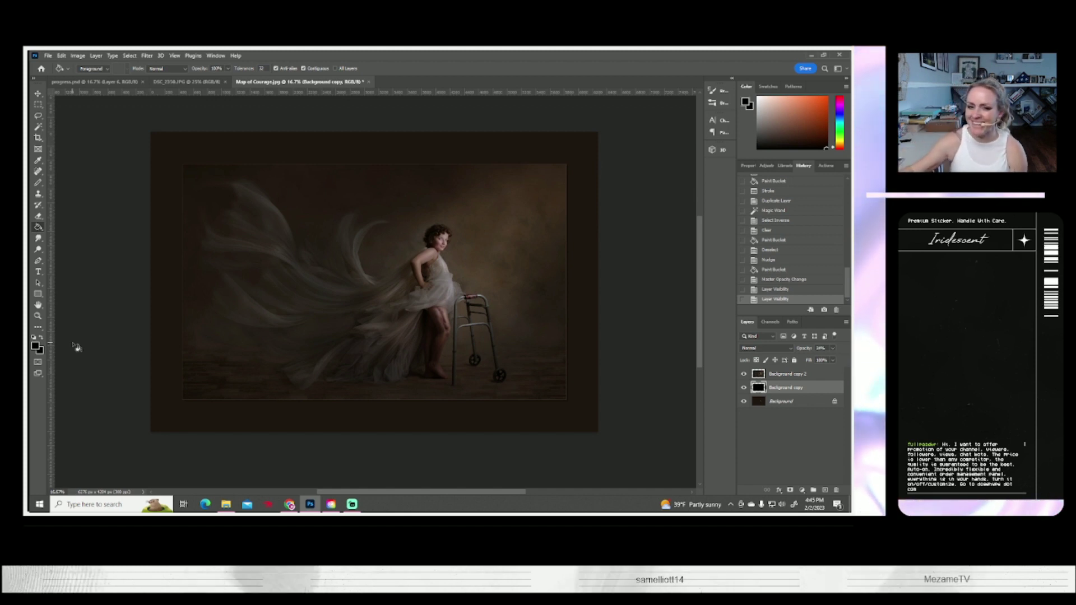
Duplicate the Background border layer
{"action": "right_click", "coordinate": [781, 402]}
{"action": "left_click", "coordinate": [729, 271]}
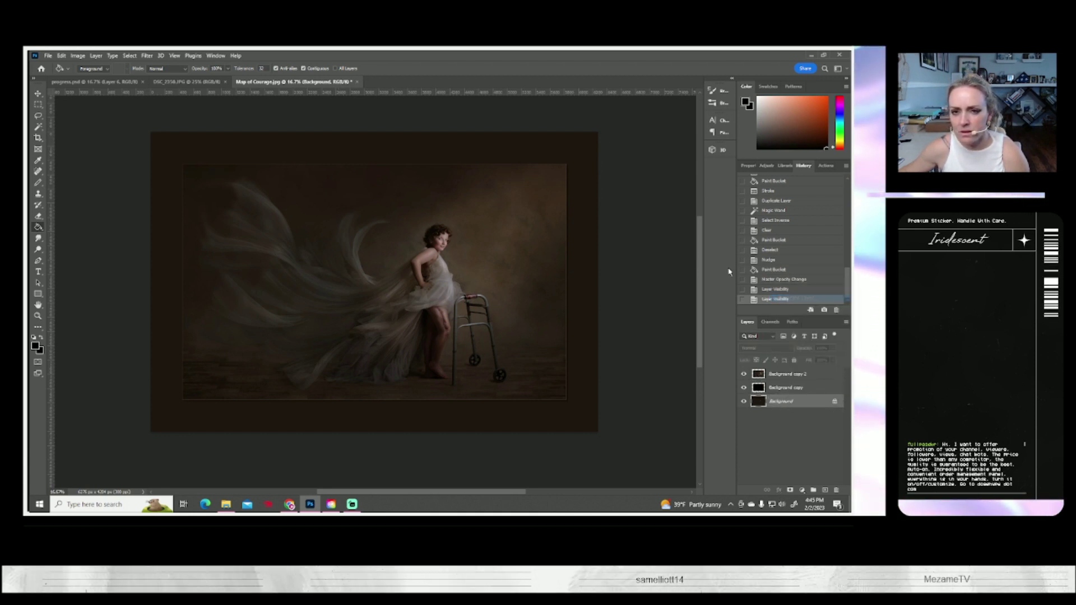
{"action": "left_click", "coordinate": [511, 179]}
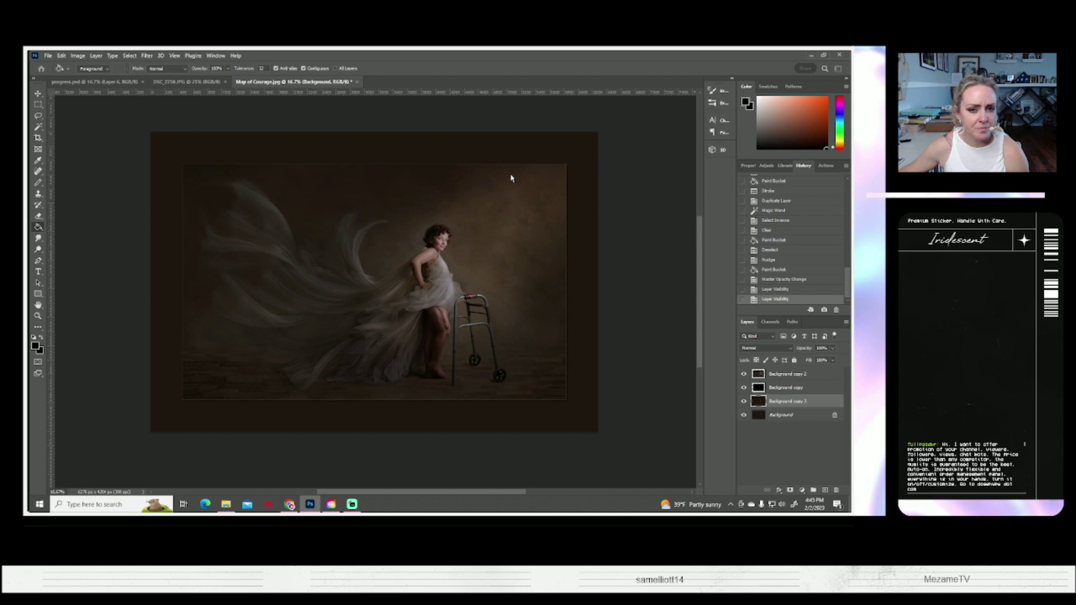
{"action": "left_click", "coordinate": [38, 193]}
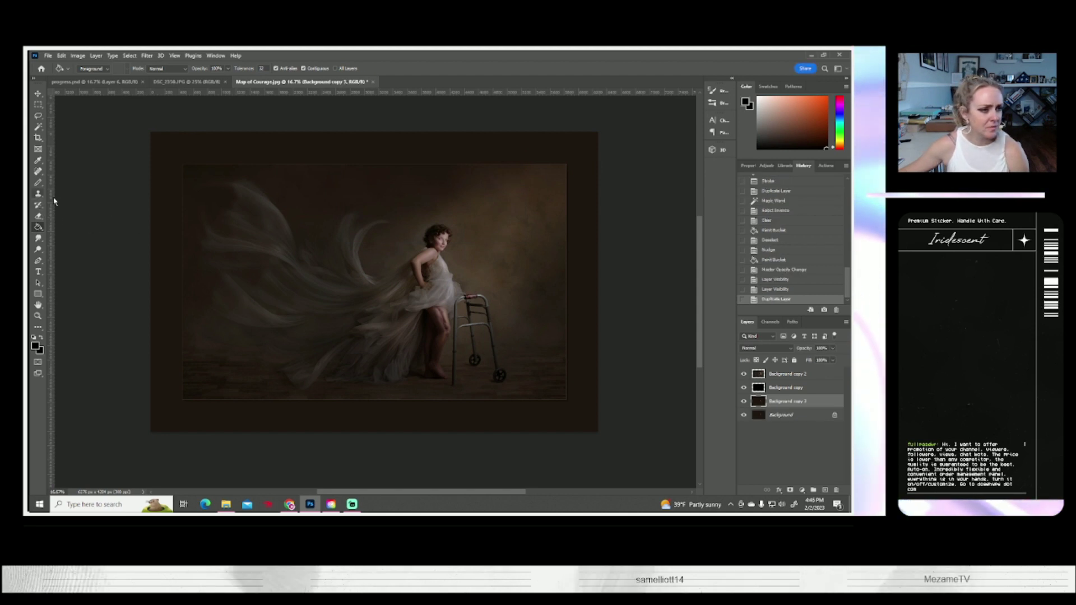
{"action": "left_click", "coordinate": [476, 222]}
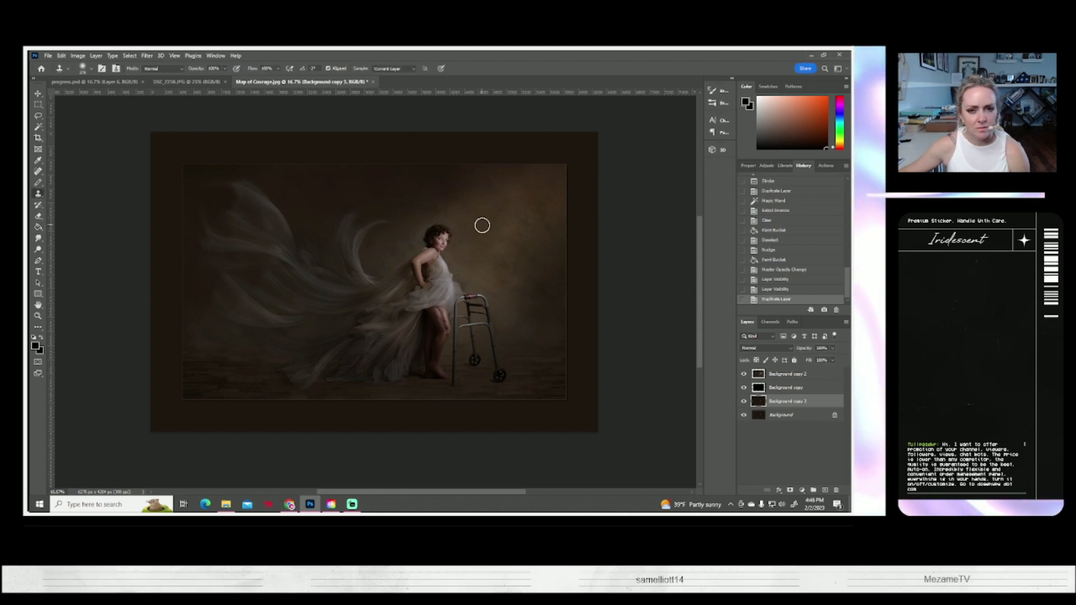
{"action": "left_click", "coordinate": [90, 68]}
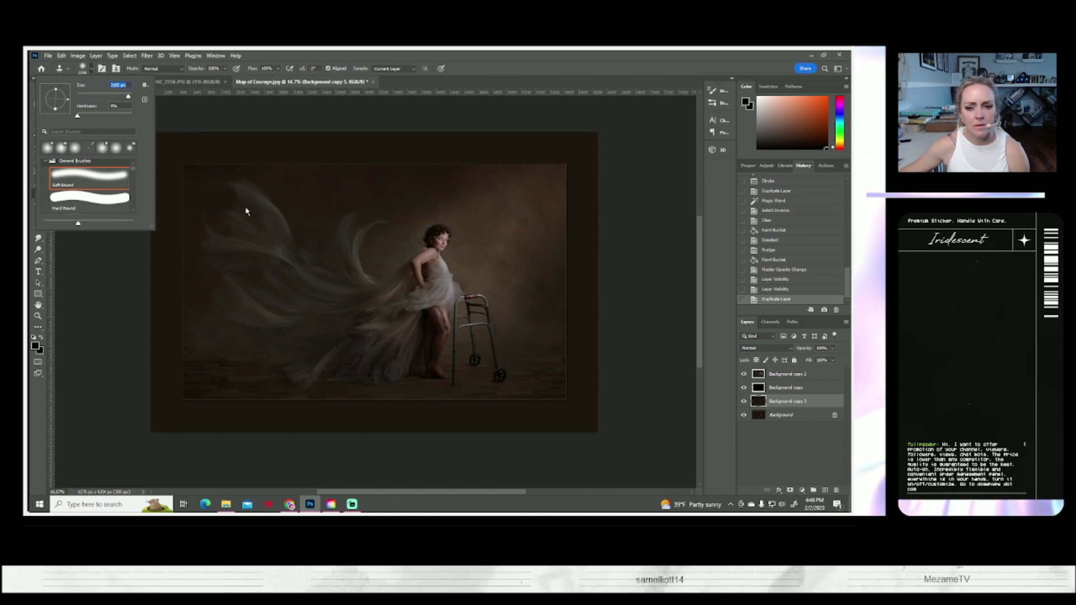
{"action": "key", "text": "Return"}
Copy a rectangular patch of the portrait's upper-right backdrop from the Background copy 2 layer and paste it as a new layer
{"action": "key", "text": "alt+bracketright"}
{"action": "key", "text": "alt+bracketright"}
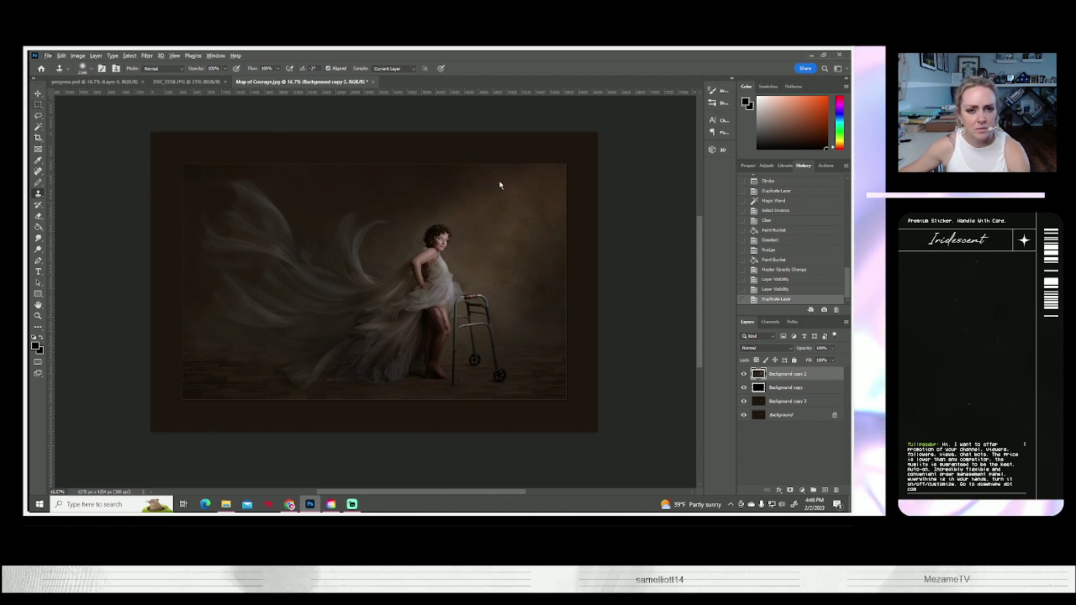
{"action": "key", "text": "m"}
{"action": "left_click_drag", "start_coordinate": [467, 171], "coordinate": [563, 282]}
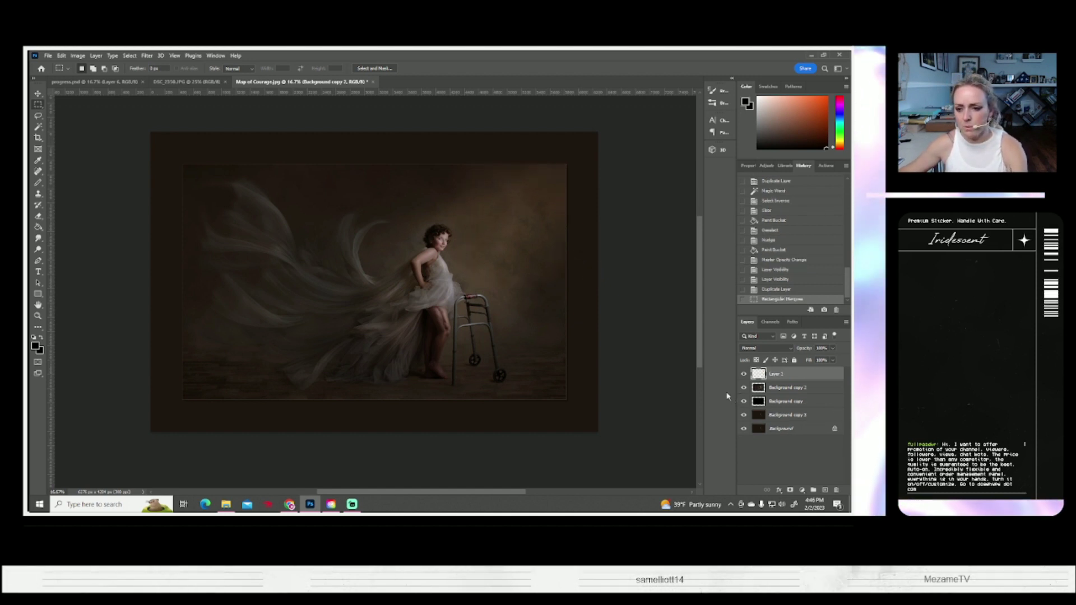
{"action": "key", "text": "ctrl+v"}
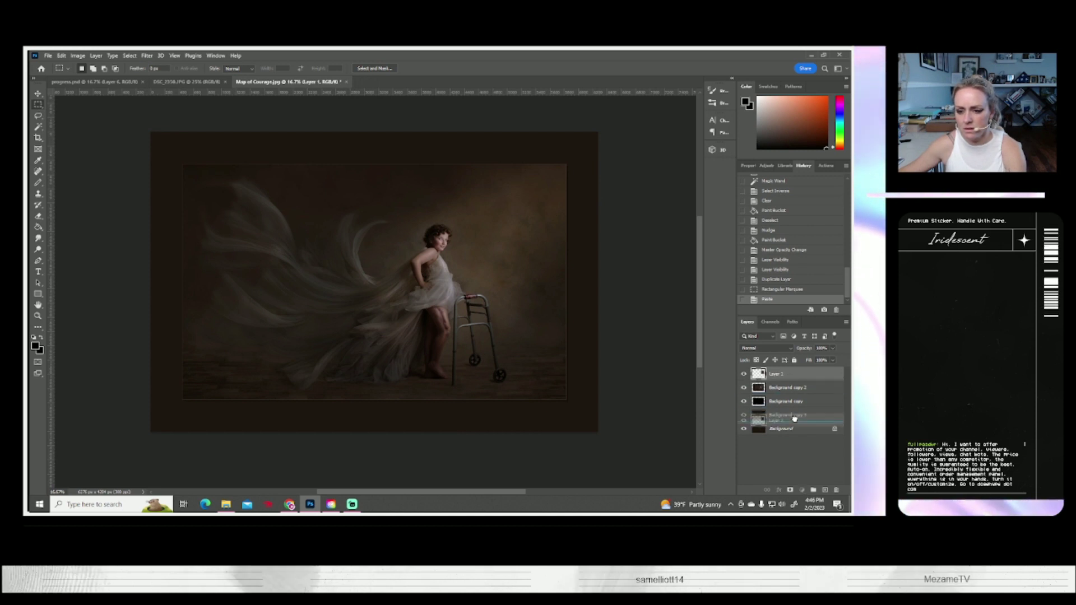
Move the pasted backdrop patch into the canvas's upper-right corner and place its layer between Background copy and Background copy 3
{"action": "left_click_drag", "start_coordinate": [797, 420], "coordinate": [797, 423]}
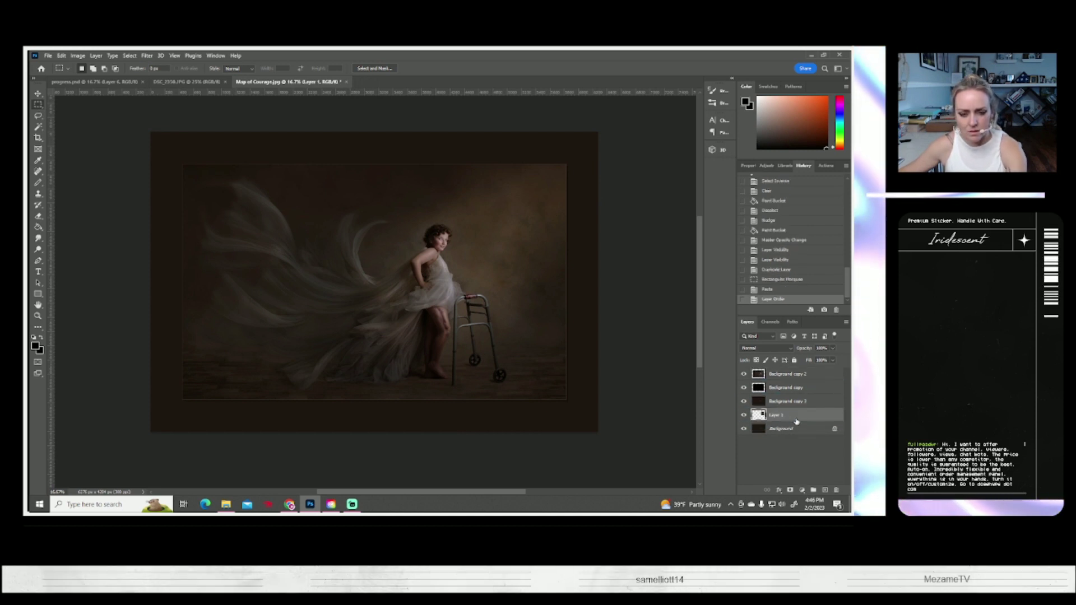
{"action": "key", "text": "ctrl+t"}
{"action": "left_click_drag", "start_coordinate": [522, 221], "coordinate": [558, 194]}
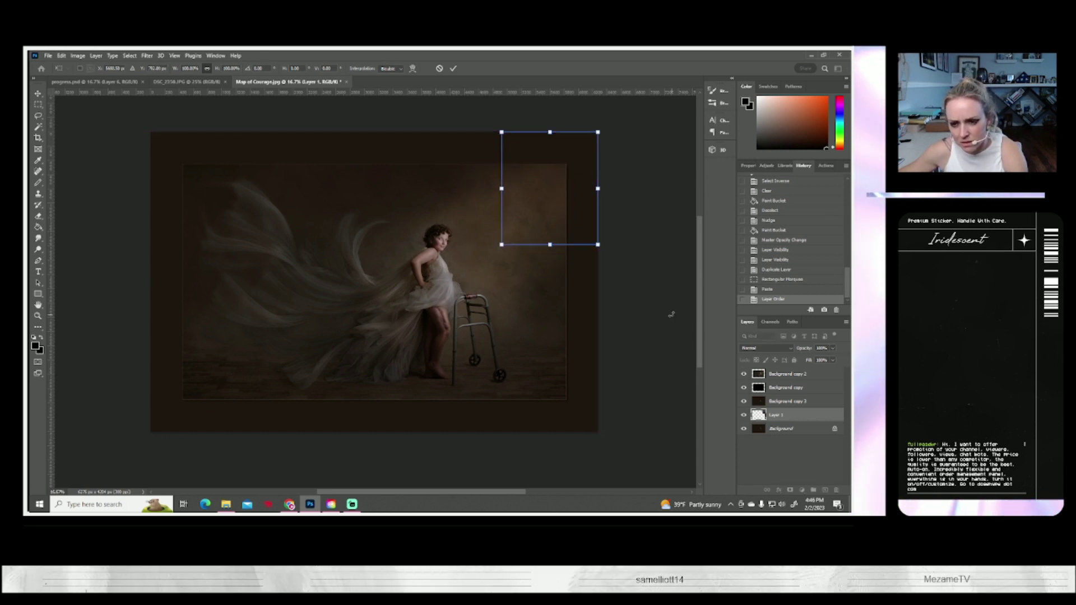
{"action": "left_click_drag", "start_coordinate": [788, 413], "coordinate": [786, 396]}
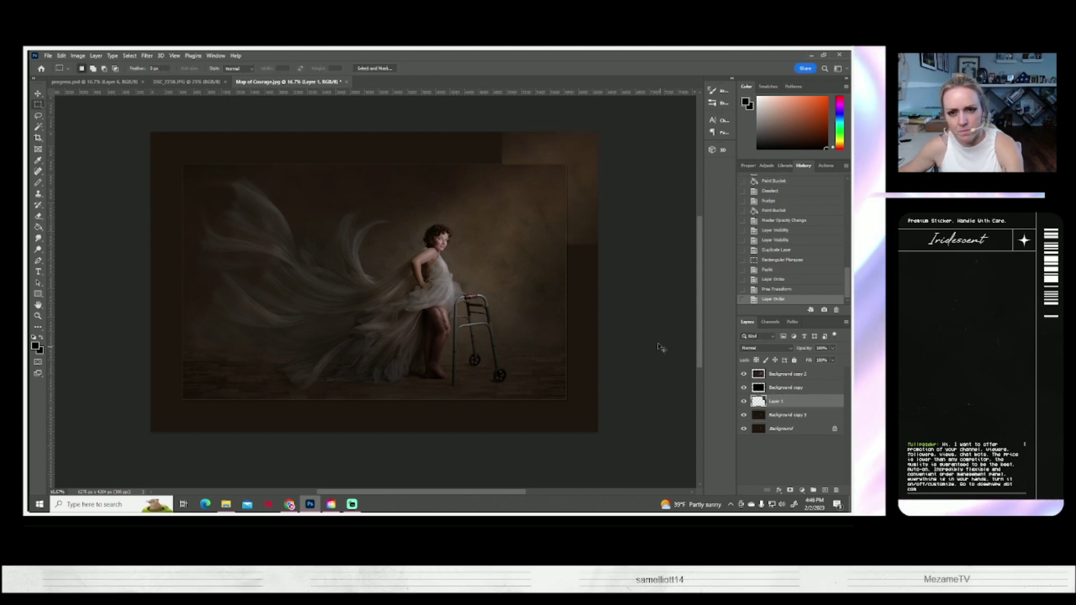
Enlarge the backdrop patch toward the lower left with Free Transform, keeping it anchored in the canvas's upper-right corner
{"action": "key", "text": "ctrl+t"}
{"action": "left_click_drag", "start_coordinate": [501, 247], "coordinate": [578, 271]}
{"action": "key", "text": "Return"}
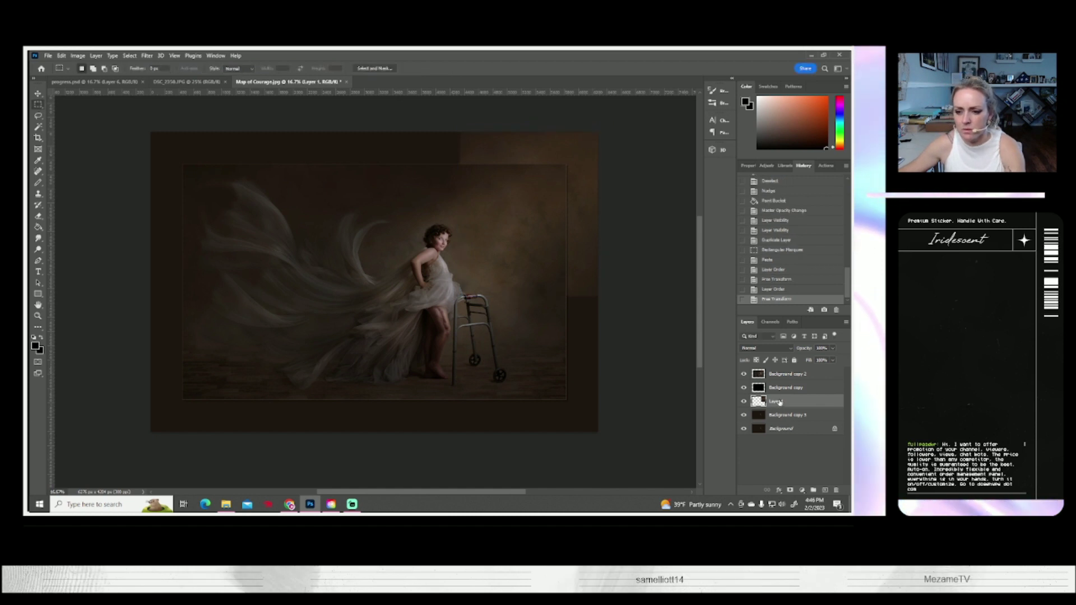
{"action": "right_click", "coordinate": [779, 401]}
{"action": "left_click", "coordinate": [713, 167]}
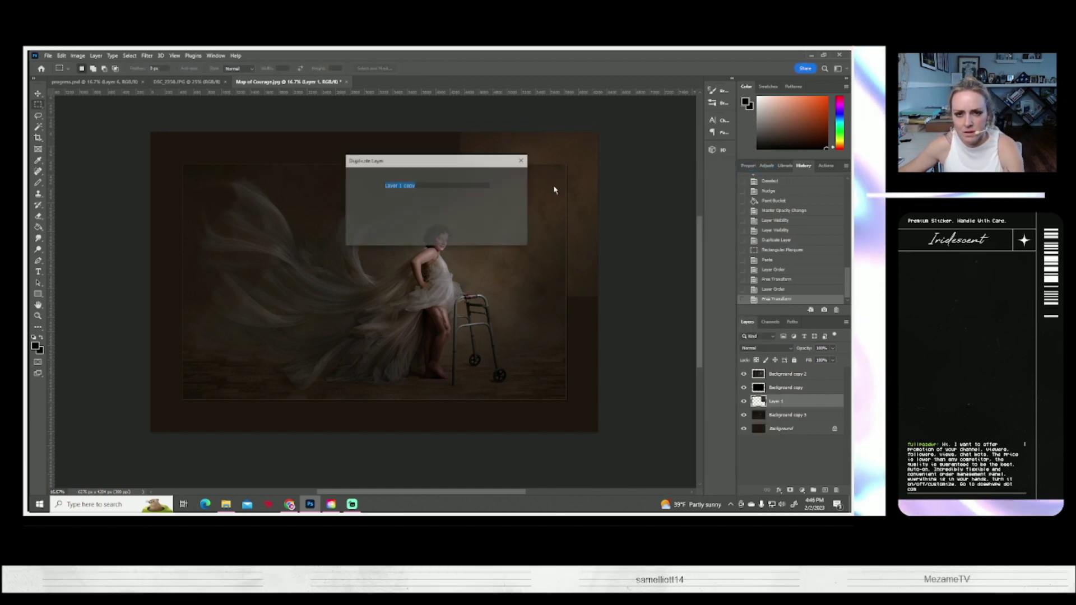
{"action": "left_click", "coordinate": [511, 193]}
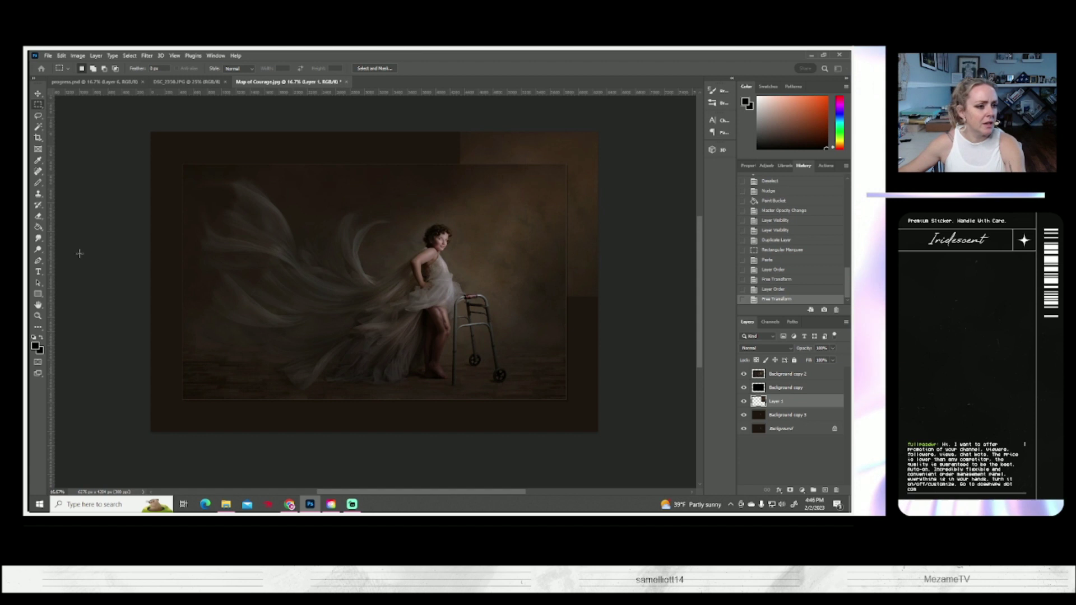
Enlarge the soft round eraser and erase along the lower and left edges of the upper-right backdrop patch on Layer 1
{"action": "key", "text": "e"}
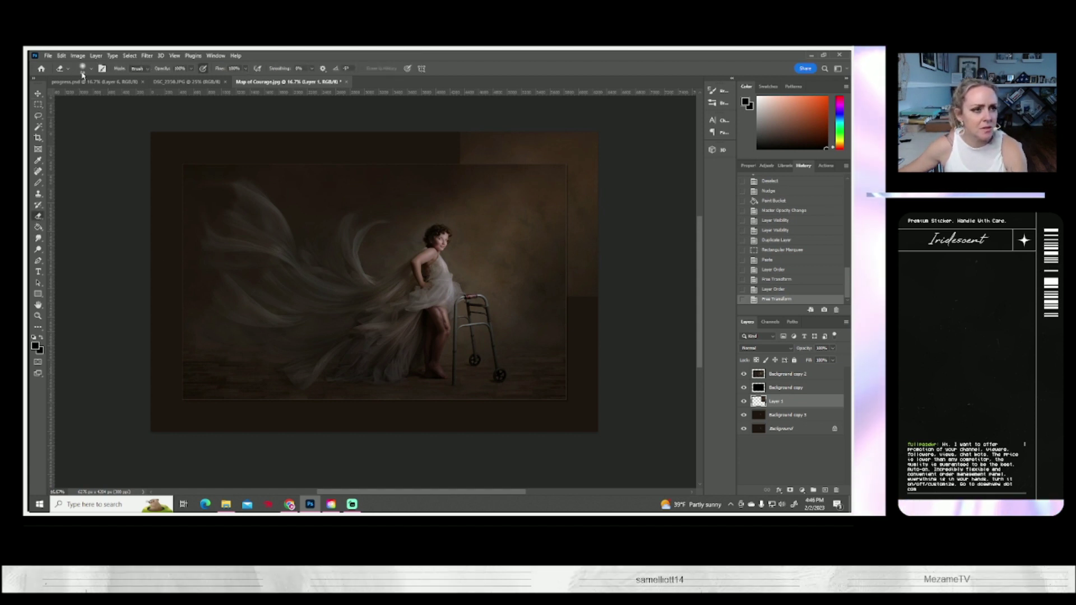
{"action": "left_click", "coordinate": [82, 71]}
{"action": "left_click", "coordinate": [119, 97]}
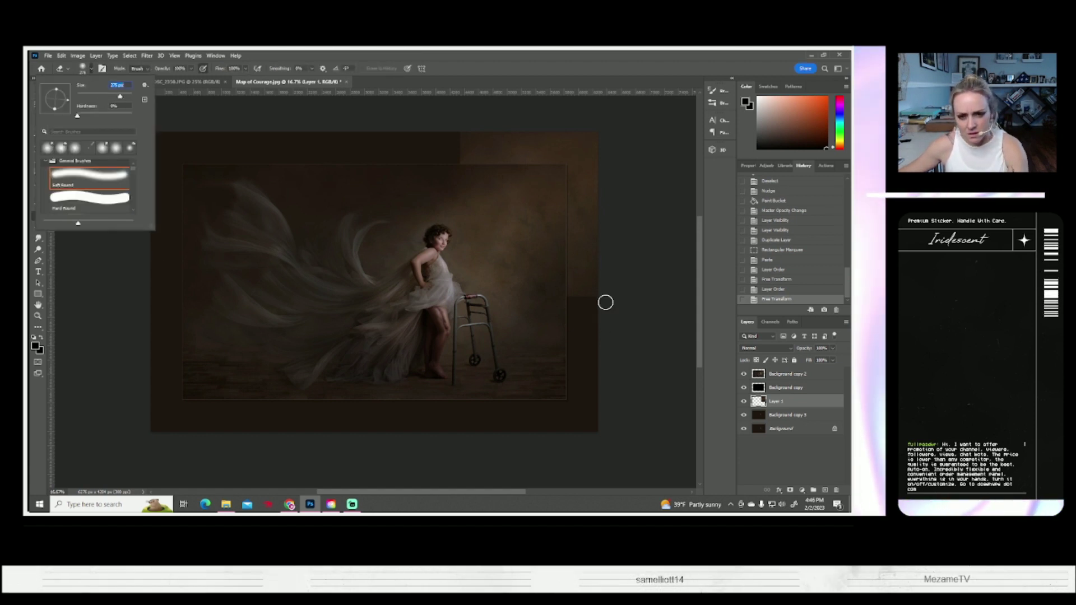
{"action": "left_click", "coordinate": [545, 297]}
{"action": "left_click", "coordinate": [661, 302]}
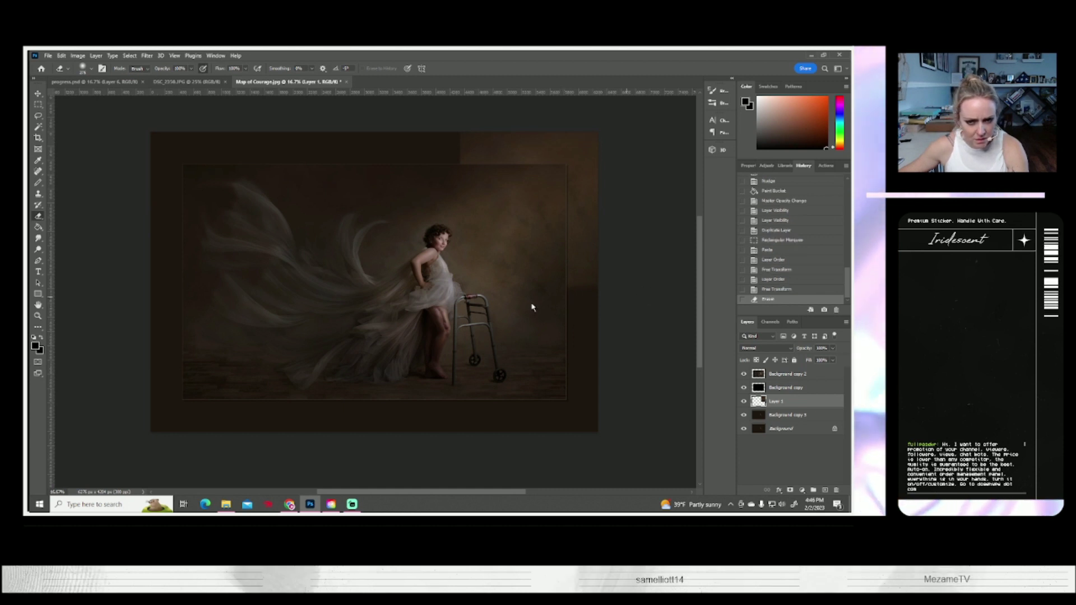
{"action": "left_click", "coordinate": [463, 170]}
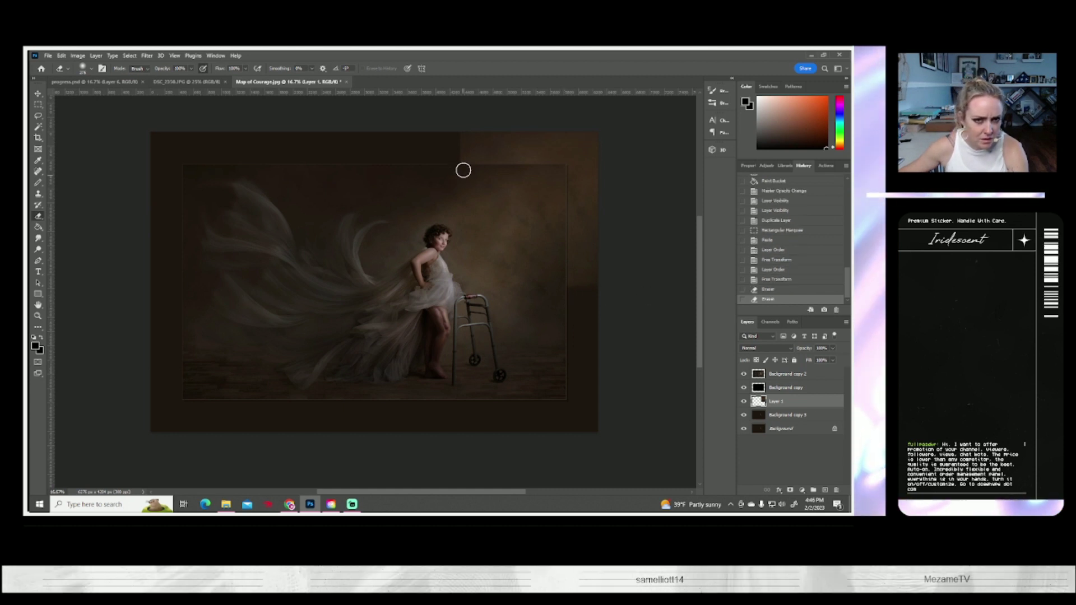
{"action": "left_click", "coordinate": [444, 237]}
Duplicate the Layer 1 backdrop patch
{"action": "right_click", "coordinate": [783, 403]}
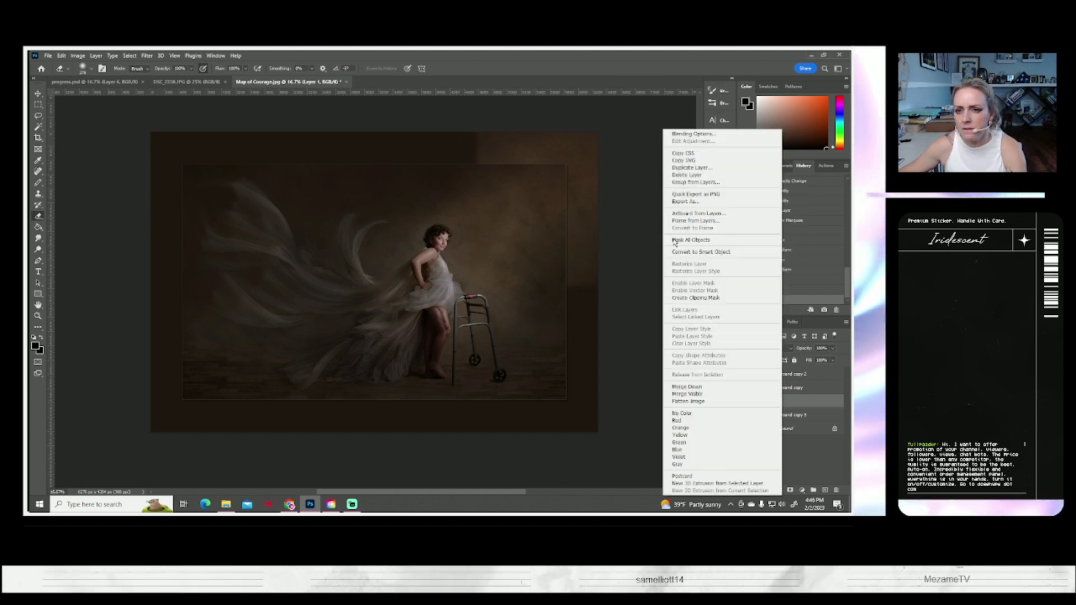
{"action": "left_click", "coordinate": [692, 168]}
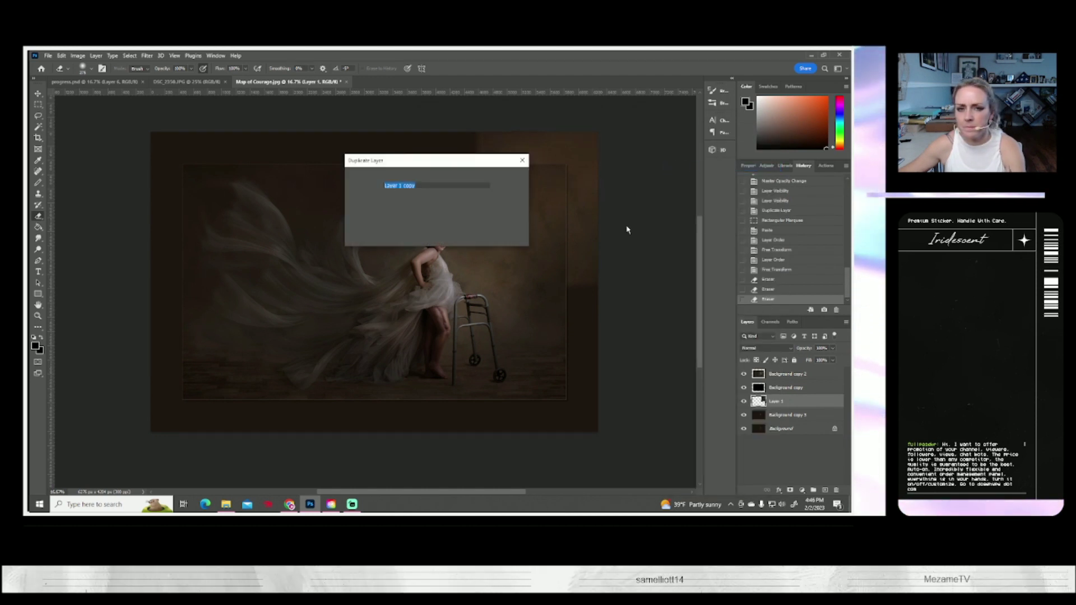
{"action": "left_click", "coordinate": [510, 177]}
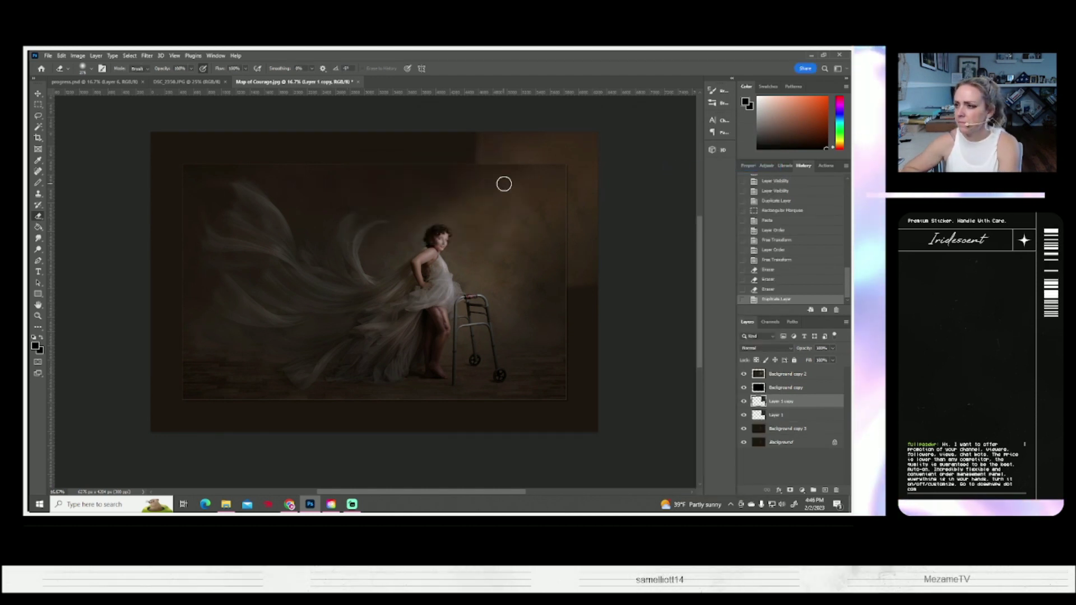
Rotate the duplicated patch about 90° with Free Transform, enlarge it and fit it over the canvas's lower-right corner
{"action": "key", "text": "ctrl+t"}
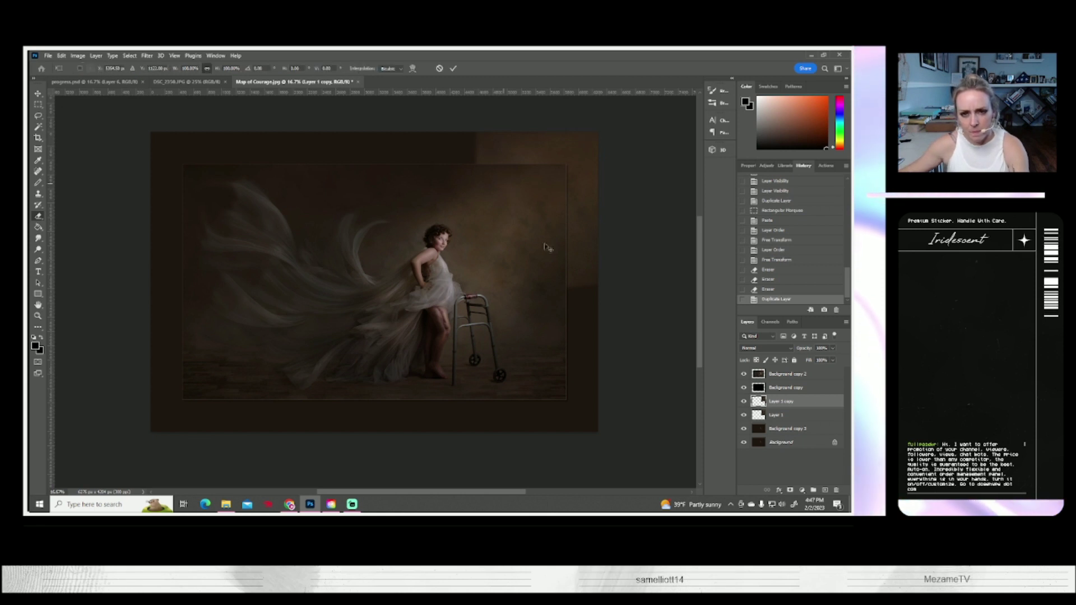
{"action": "left_click_drag", "start_coordinate": [574, 292], "coordinate": [598, 424]}
{"action": "left_click_drag", "start_coordinate": [671, 379], "coordinate": [547, 436]}
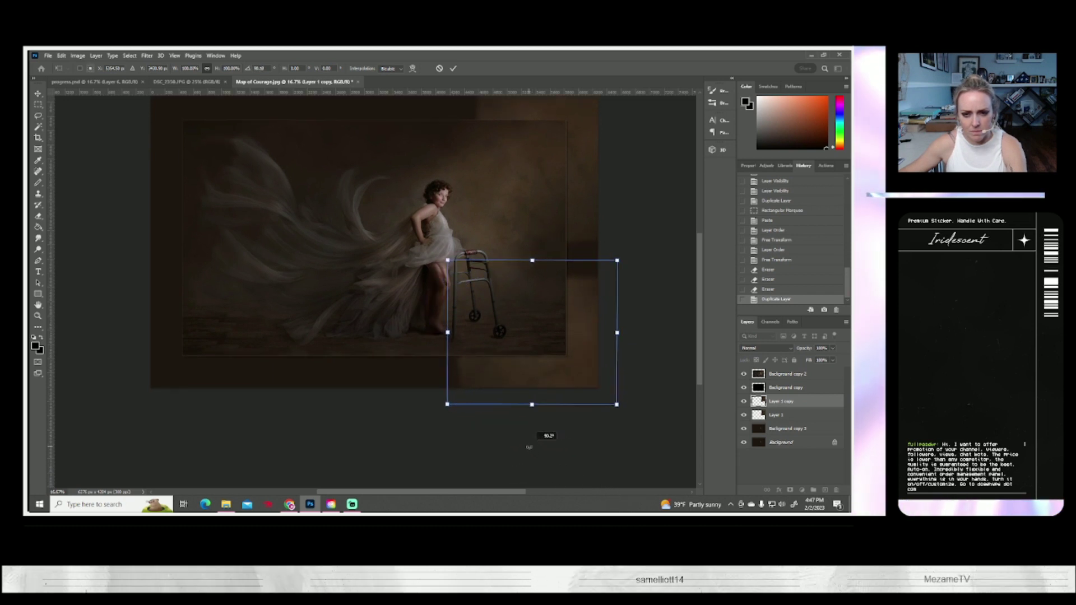
{"action": "left_click_drag", "start_coordinate": [539, 337], "coordinate": [524, 319]}
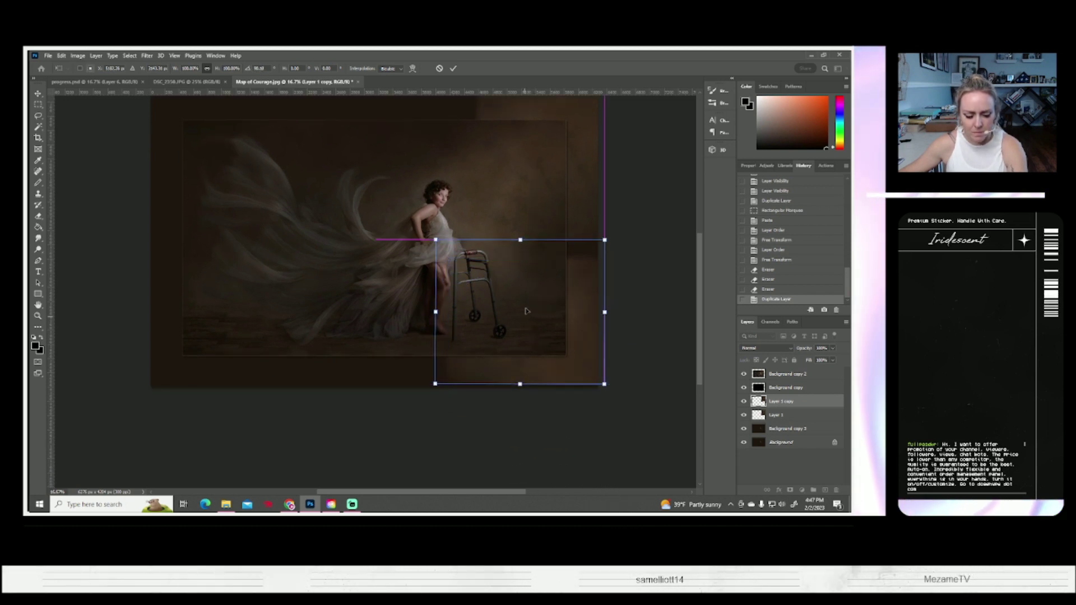
{"action": "left_click_drag", "start_coordinate": [436, 239], "coordinate": [391, 202]}
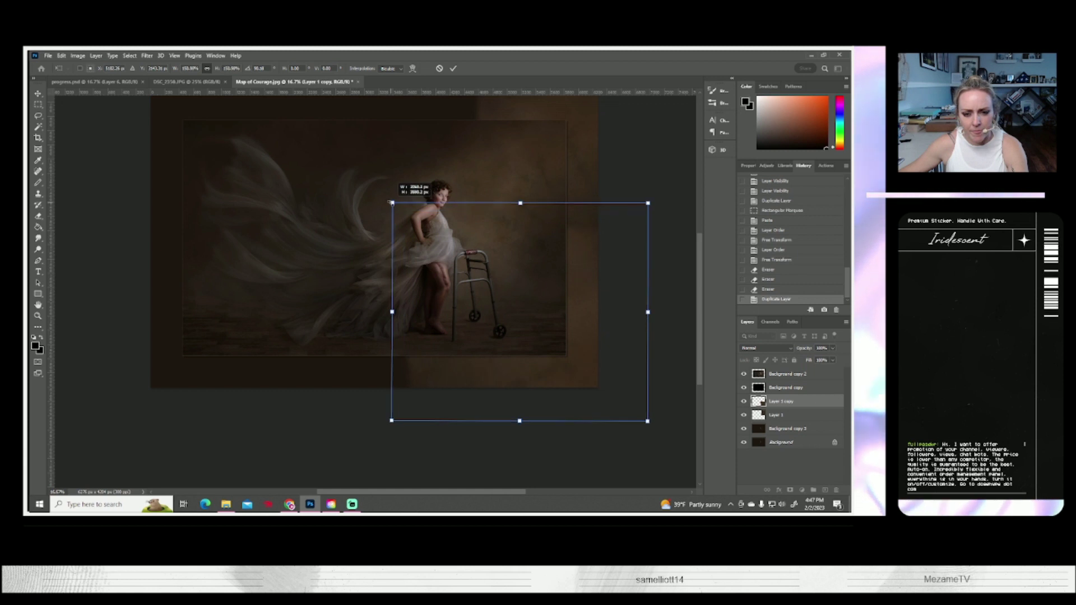
{"action": "left_click_drag", "start_coordinate": [527, 356], "coordinate": [510, 331]}
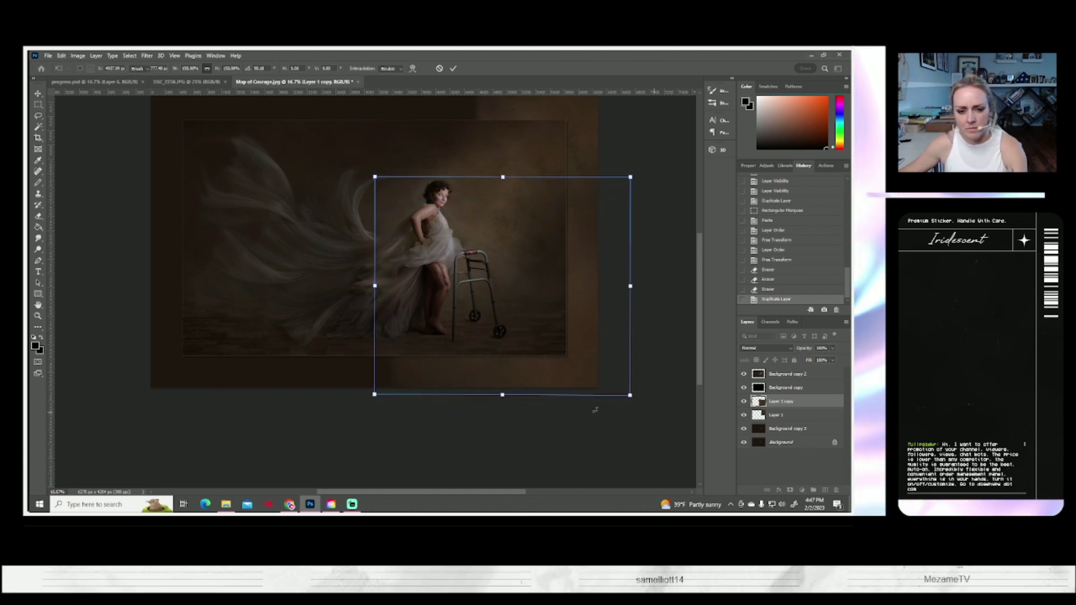
{"action": "key", "text": "Return"}
{"action": "key", "text": "e"}
{"action": "scroll", "coordinate": [616, 403], "scroll_direction": "up", "scroll_amount": 1}
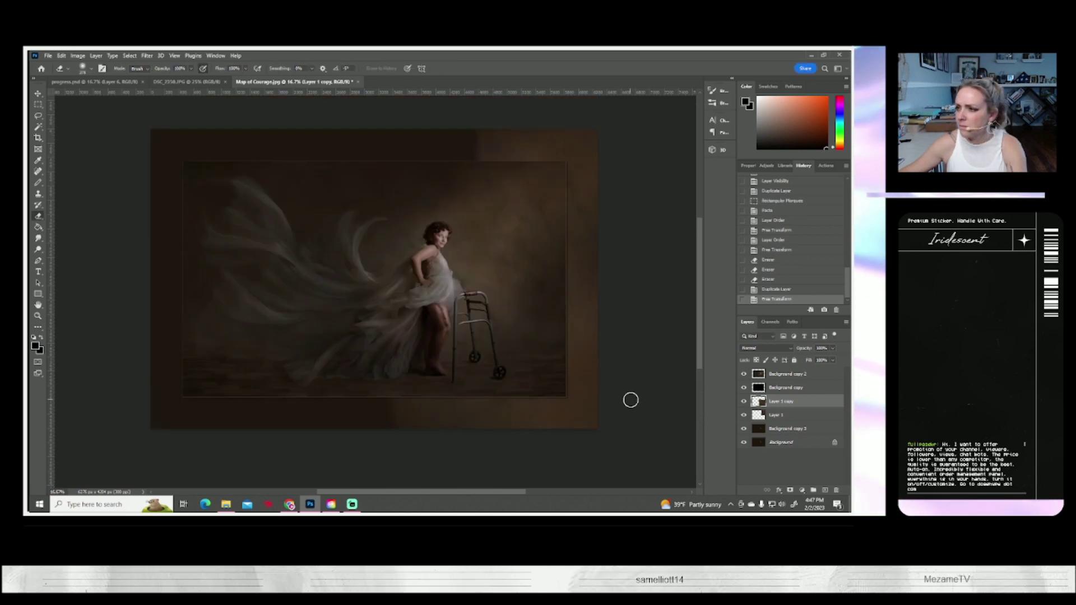
Toggle the lower-right patch's visibility to compare the border, and duplicate its Layer 1 copy layer
{"action": "left_click", "coordinate": [744, 401]}
{"action": "left_click", "coordinate": [744, 402]}
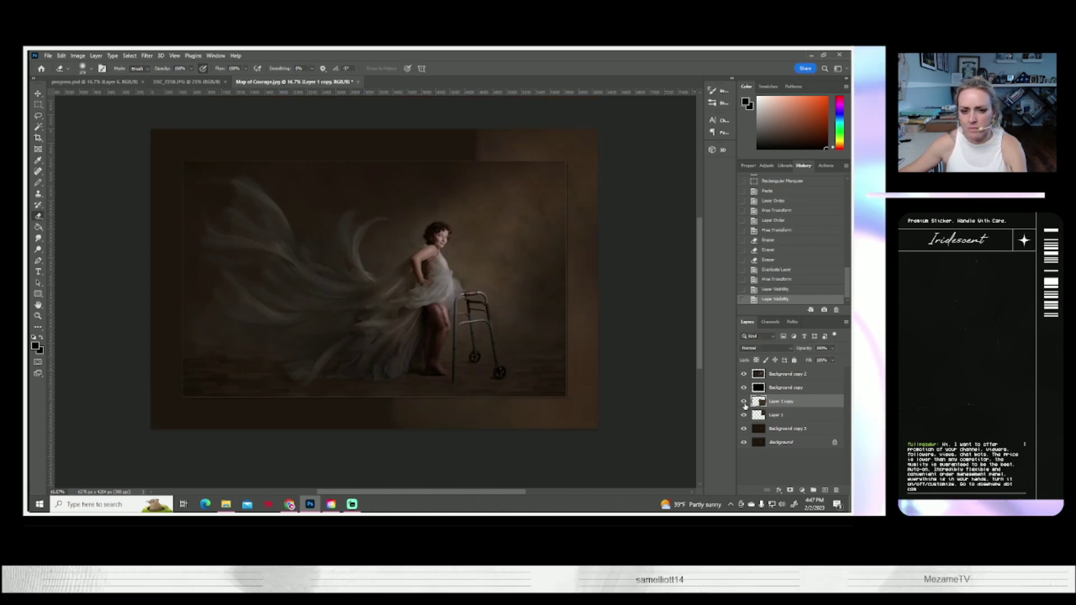
{"action": "right_click", "coordinate": [796, 405]}
{"action": "left_click", "coordinate": [722, 168]}
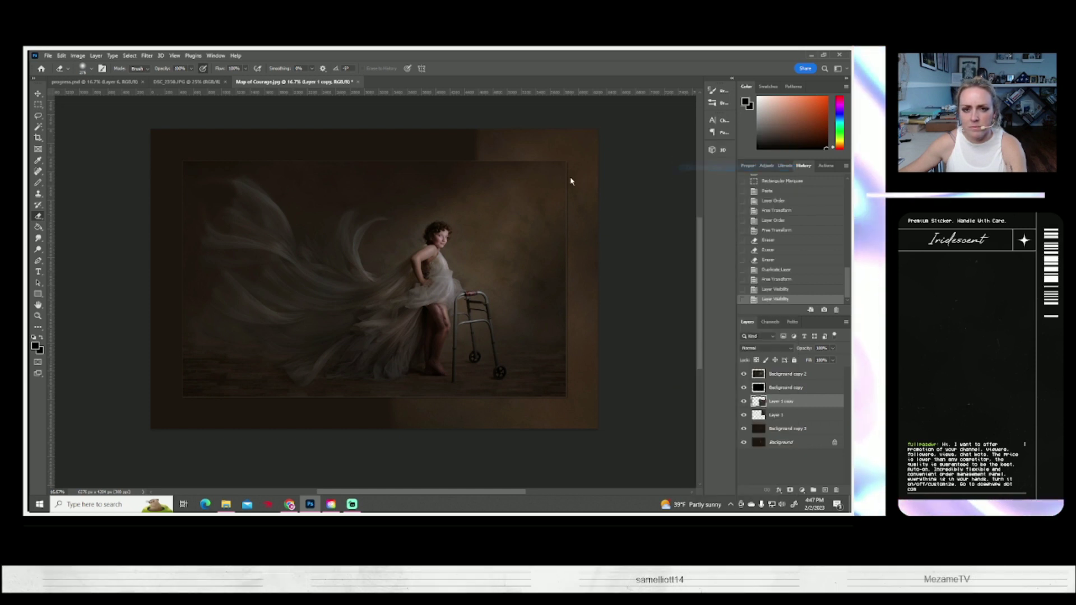
{"action": "left_click", "coordinate": [503, 181]}
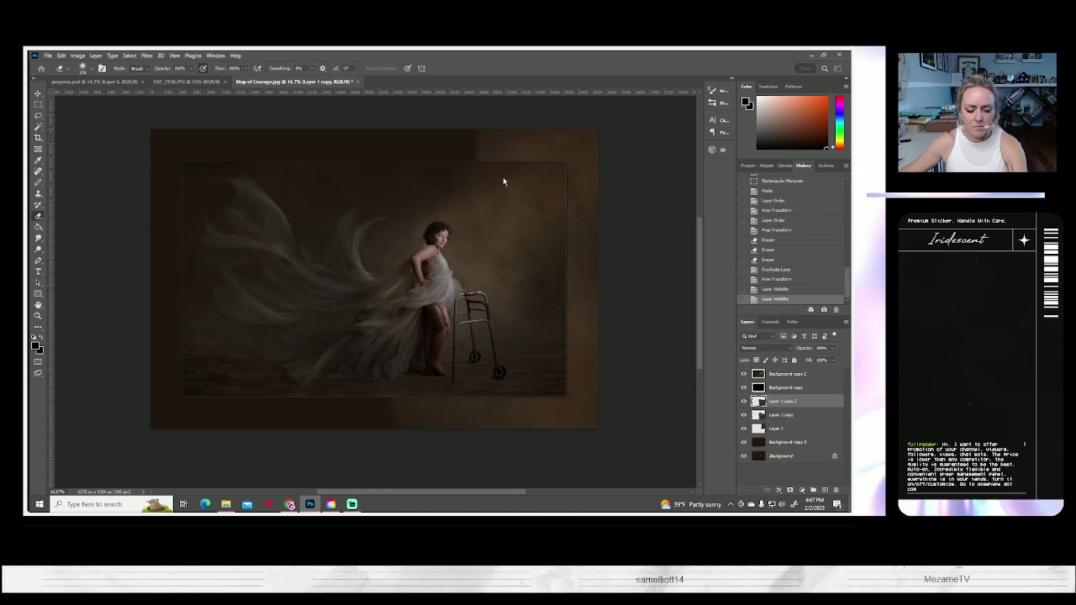
Move the Layer 1 copy 2 patch over the canvas's lower-left corner and erase along its upper and right edges
{"action": "key", "text": "ctrl+t"}
{"action": "left_click_drag", "start_coordinate": [507, 374], "coordinate": [243, 383]}
{"action": "left_click", "coordinate": [39, 217]}
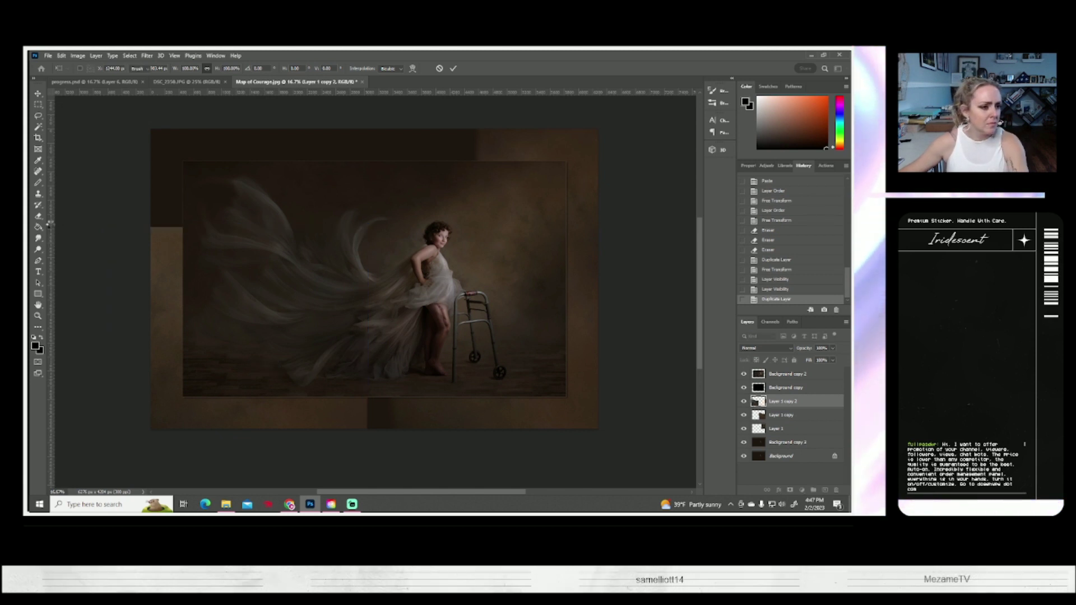
{"action": "mouse_move", "coordinate": [151, 228]}
{"action": "left_mouse_down"}
{"action": "mouse_move", "coordinate": [214, 239]}
{"action": "mouse_move", "coordinate": [110, 247]}
{"action": "left_mouse_up"}
{"action": "mouse_move", "coordinate": [372, 450]}
{"action": "left_mouse_down"}
{"action": "mouse_move", "coordinate": [370, 407]}
{"action": "mouse_move", "coordinate": [343, 459]}
{"action": "mouse_move", "coordinate": [335, 446]}
{"action": "mouse_move", "coordinate": [346, 388]}
{"action": "left_mouse_up"}
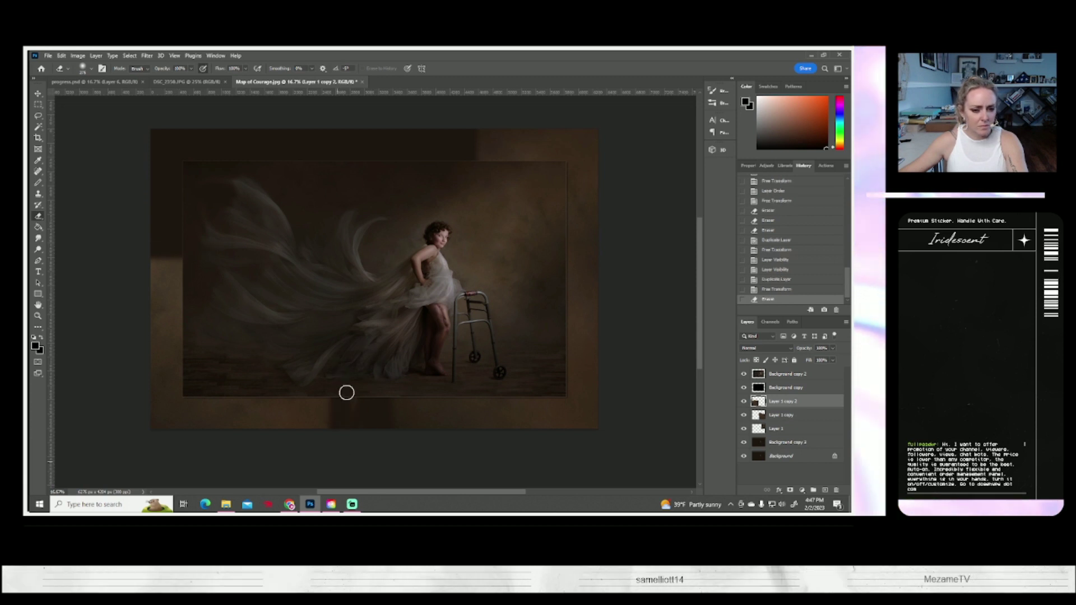
Darken the lower-left backdrop patch with Brightness/Contrast, setting brightness to -55
{"action": "left_click", "coordinate": [74, 56]}
{"action": "mouse_move", "coordinate": [146, 82]}
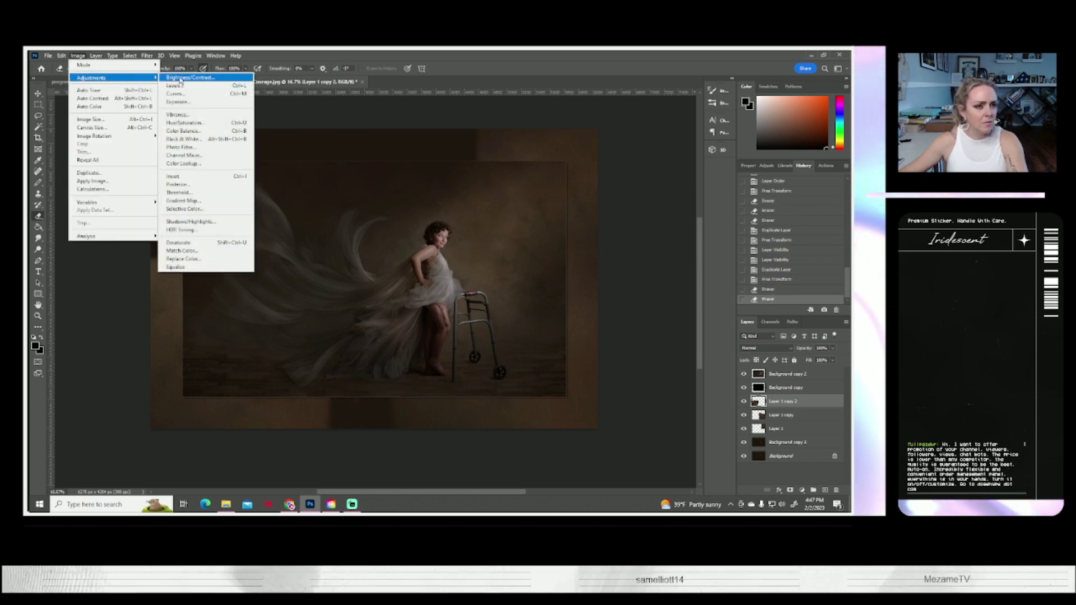
{"action": "left_click", "coordinate": [180, 78]}
{"action": "left_click_drag", "start_coordinate": [659, 170], "coordinate": [645, 172]}
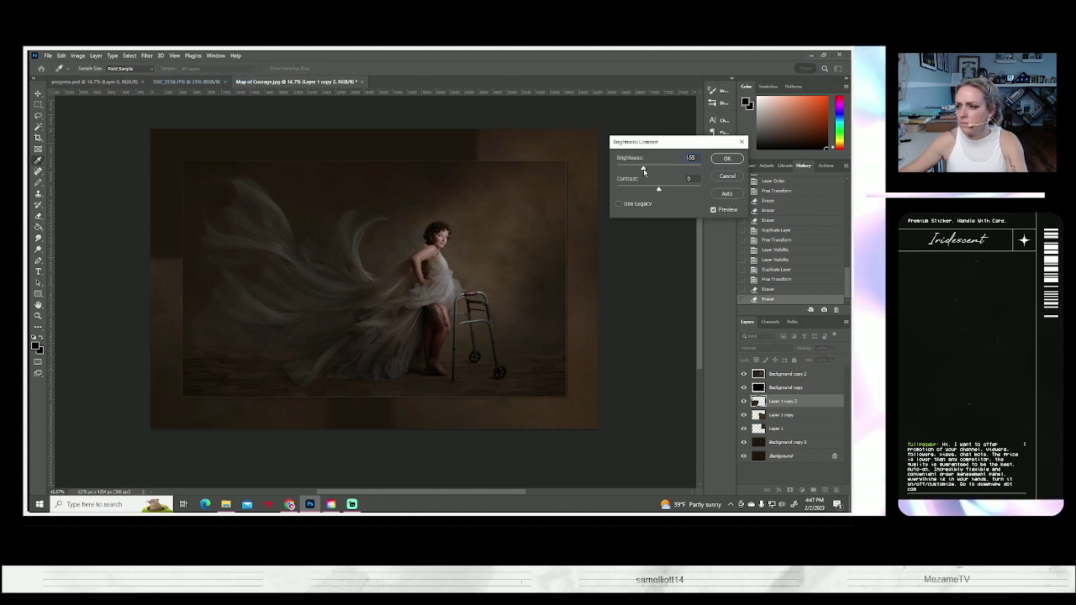
{"action": "left_click", "coordinate": [727, 159]}
{"action": "key", "text": "e"}
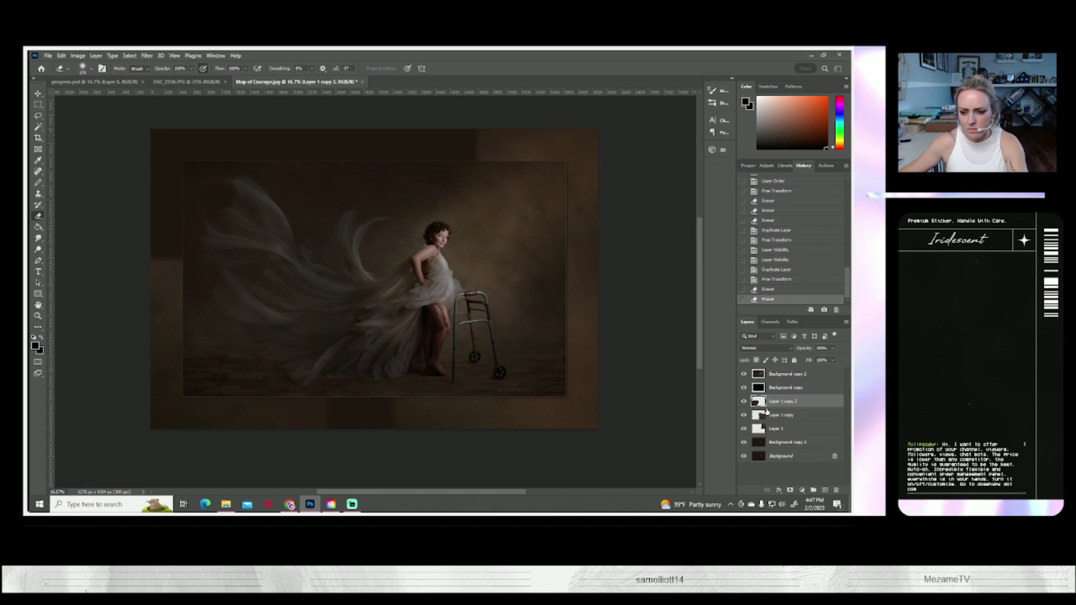
Duplicate the Layer 1 copy 2 layer and paste the copied backdrop patch as another new layer
{"action": "right_click", "coordinate": [783, 401]}
{"action": "left_click", "coordinate": [692, 168]}
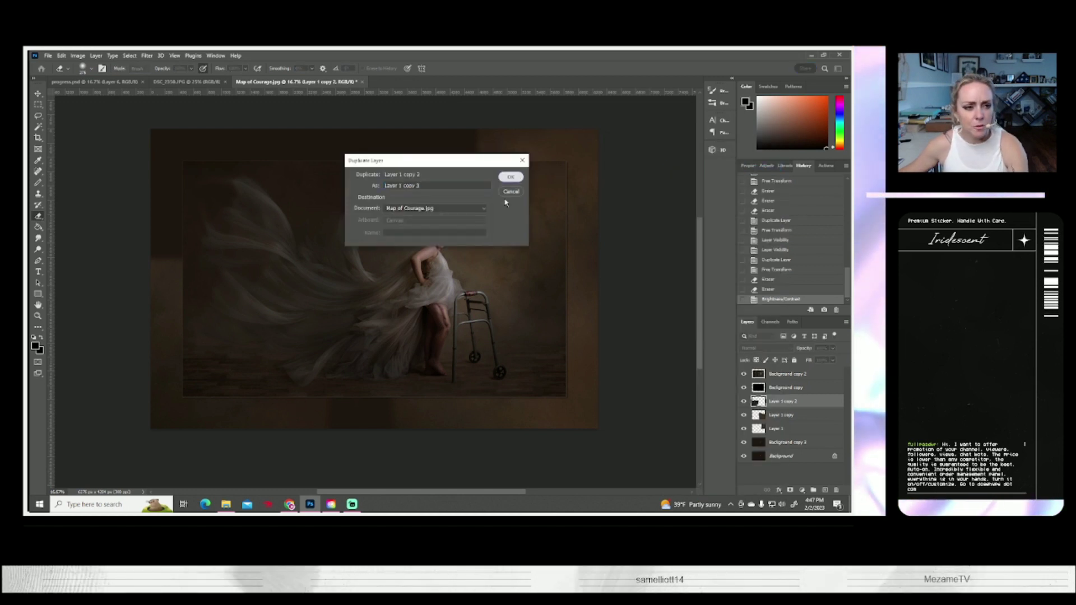
{"action": "left_click", "coordinate": [516, 176]}
{"action": "key", "text": "ctrl+v"}
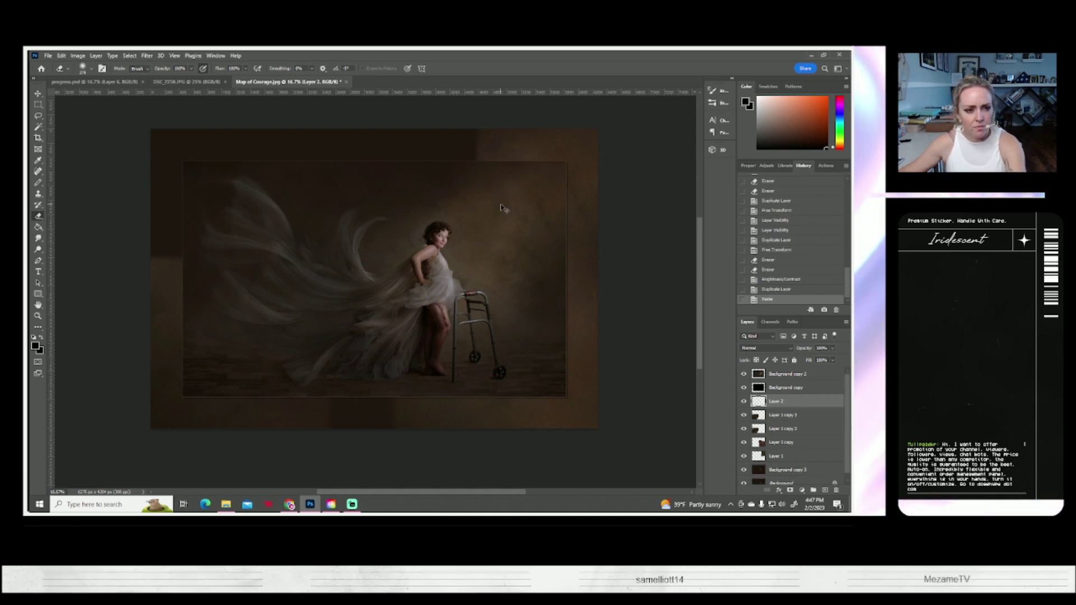
Rotate the pasted Layer 2 patch about 90° with Free Transform, enlarge it and move it over the canvas's upper-left corner
{"action": "key", "text": "ctrl+t"}
{"action": "left_click_drag", "start_coordinate": [369, 315], "coordinate": [187, 224]}
{"action": "left_click_drag", "start_coordinate": [273, 280], "coordinate": [282, 290]}
{"action": "left_click_drag", "start_coordinate": [252, 255], "coordinate": [301, 267]}
{"action": "left_click_drag", "start_coordinate": [347, 337], "coordinate": [110, 301]}
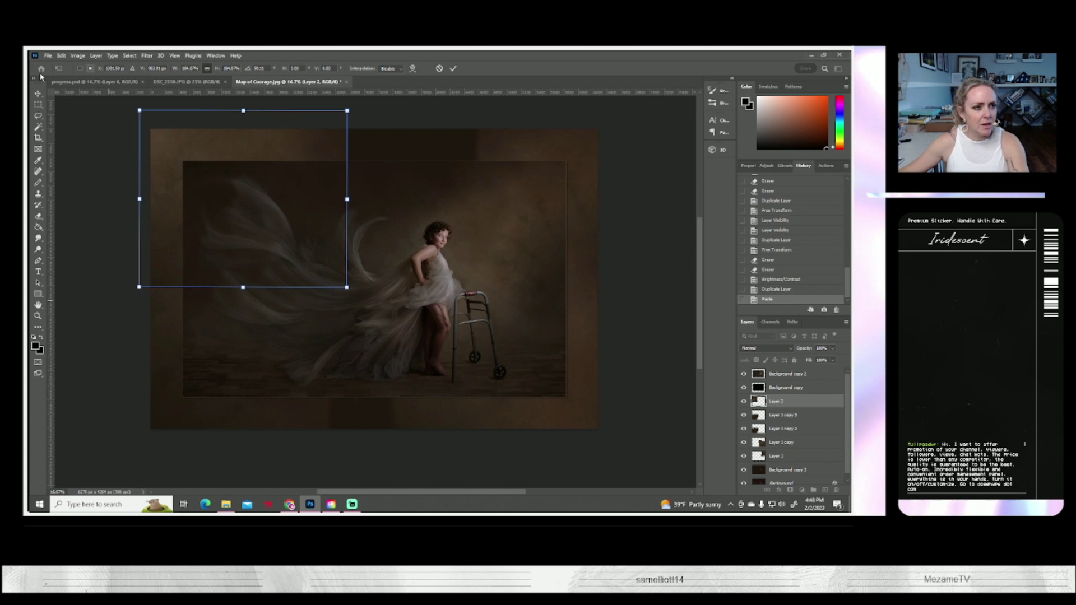
Flip the upper-left patch horizontally, shift it slightly downward over the corner and apply the transform
{"action": "left_click", "coordinate": [78, 55]}
{"action": "left_click", "coordinate": [77, 56]}
{"action": "left_click", "coordinate": [47, 55]}
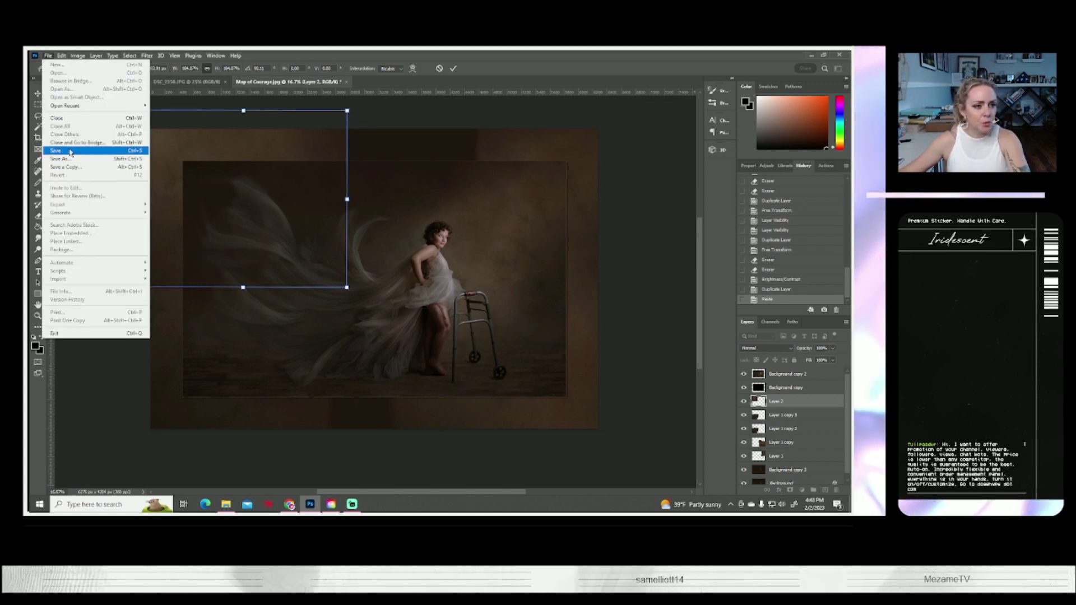
{"action": "mouse_move", "coordinate": [61, 56]}
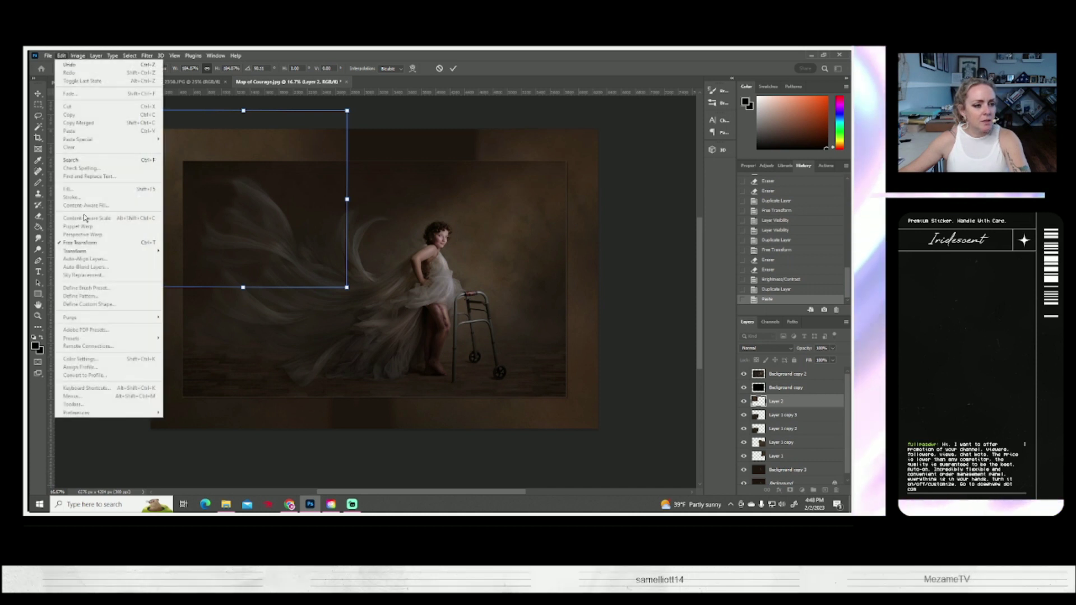
{"action": "mouse_move", "coordinate": [78, 251]}
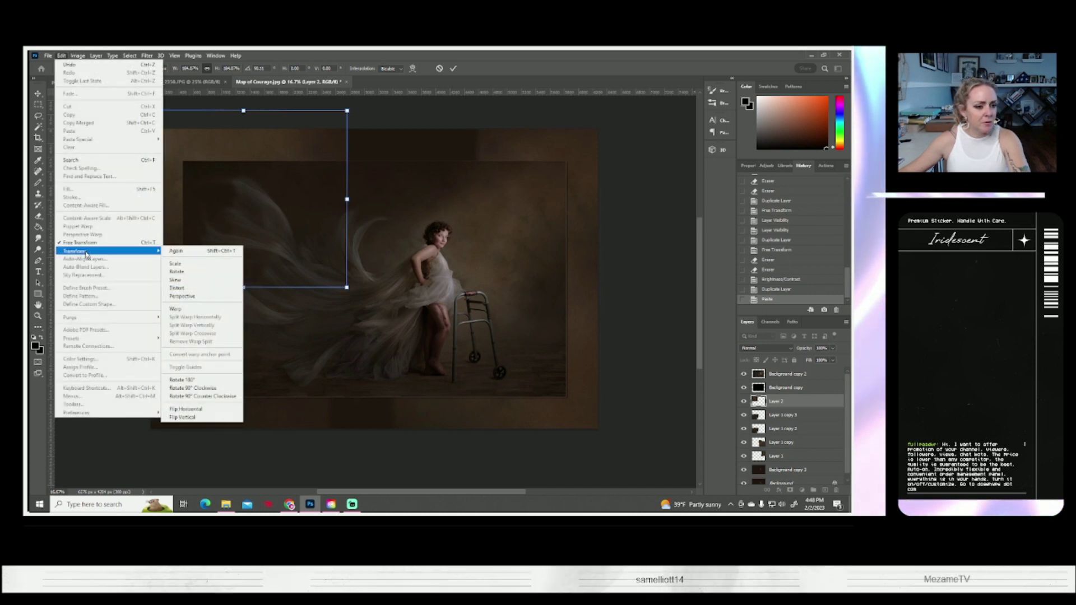
{"action": "left_click", "coordinate": [211, 408]}
{"action": "left_click_drag", "start_coordinate": [288, 251], "coordinate": [292, 263]}
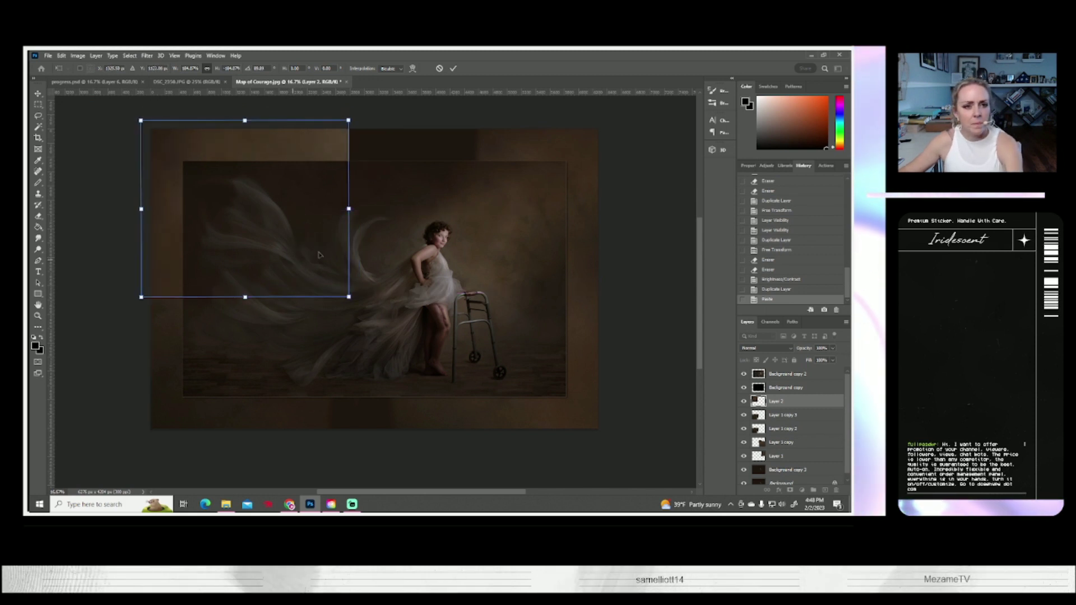
{"action": "key", "text": "Return"}
Darken the upper-left backdrop patch with Brightness/Contrast, setting brightness to -67
{"action": "left_click", "coordinate": [77, 56]}
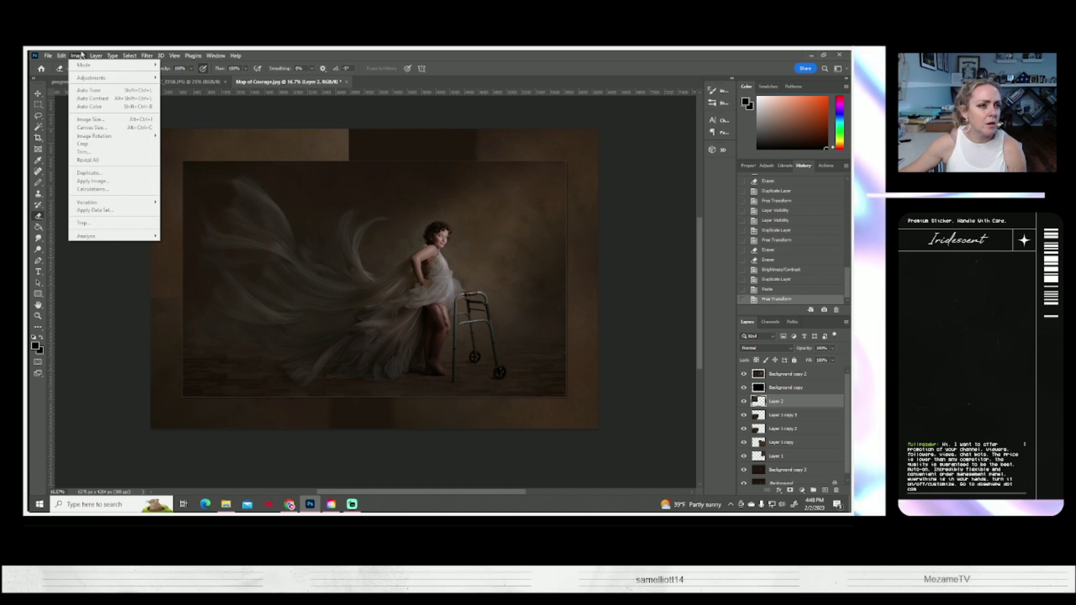
{"action": "left_click", "coordinate": [81, 55]}
{"action": "left_click", "coordinate": [78, 55]}
{"action": "mouse_move", "coordinate": [92, 77]}
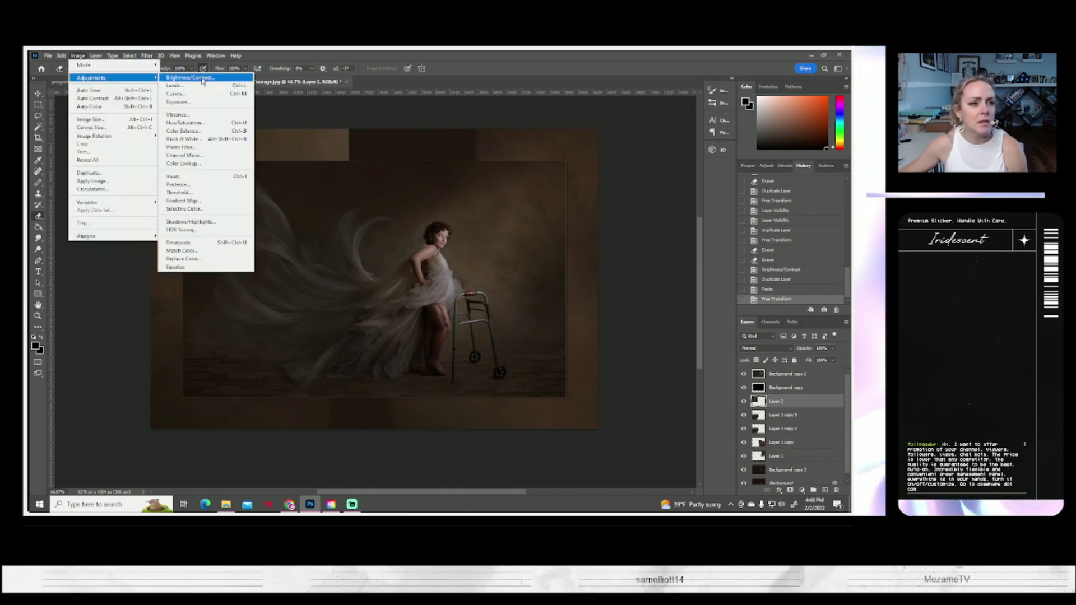
{"action": "left_click", "coordinate": [202, 81]}
{"action": "left_click_drag", "start_coordinate": [660, 170], "coordinate": [641, 177]}
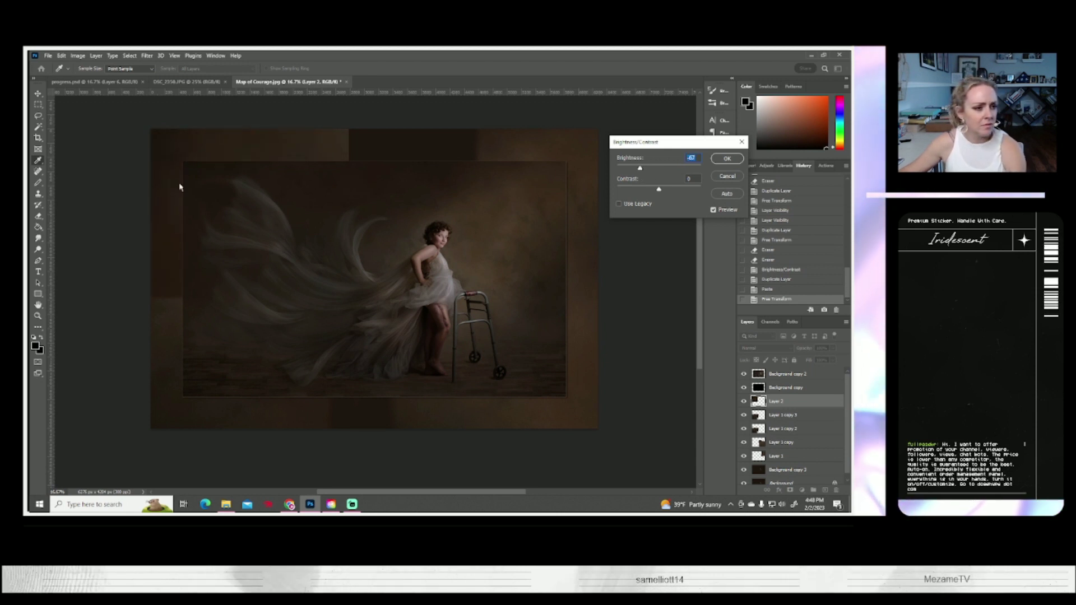
{"action": "key", "text": "Return"}
{"action": "key", "text": "e"}
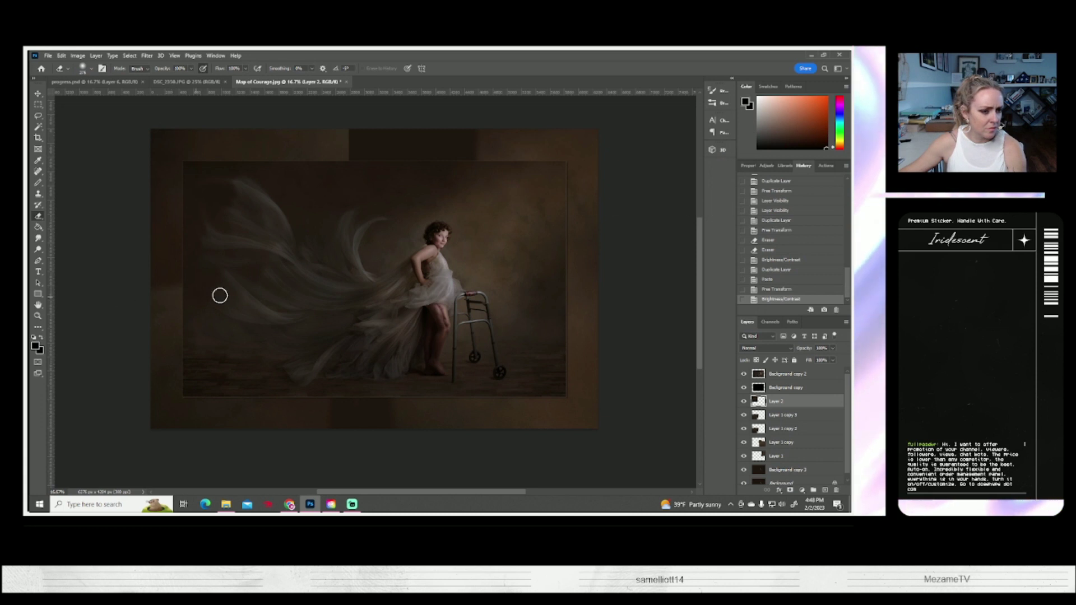
Erase along the lower edge of the upper-left patch, enlarging the soft round eraser for a broader blend
{"action": "left_click", "coordinate": [29, 277]}
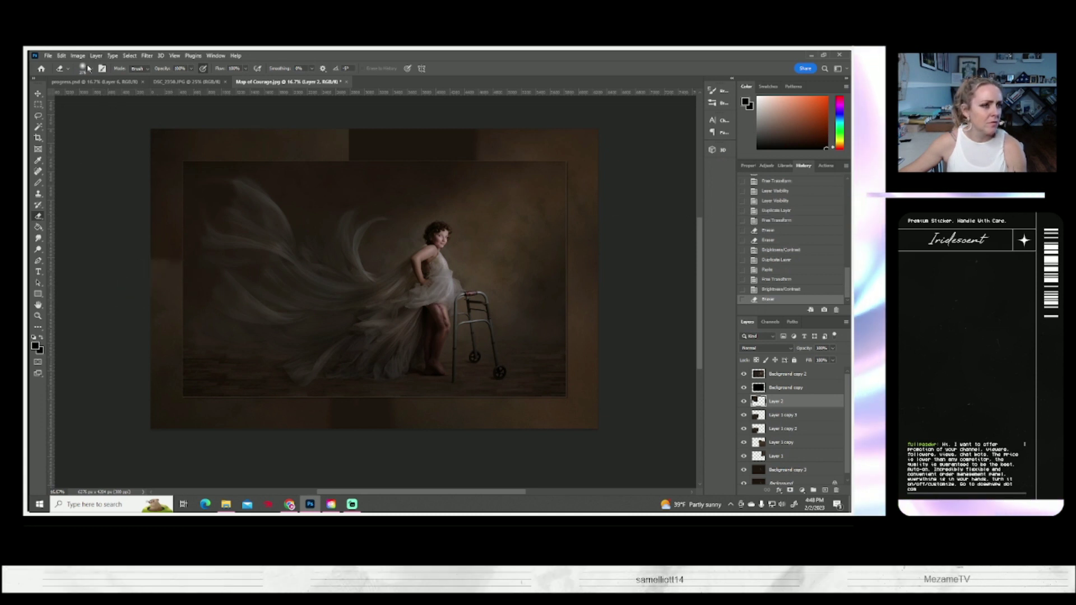
{"action": "left_click", "coordinate": [85, 67]}
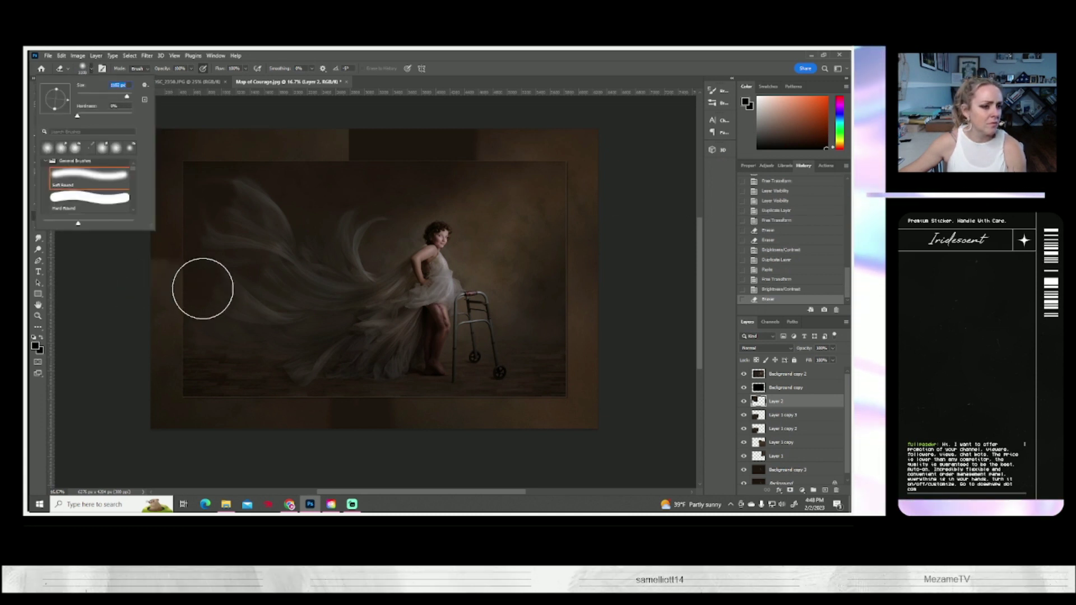
{"action": "key", "text": "Return"}
{"action": "left_click_drag", "start_coordinate": [187, 245], "coordinate": [66, 270]}
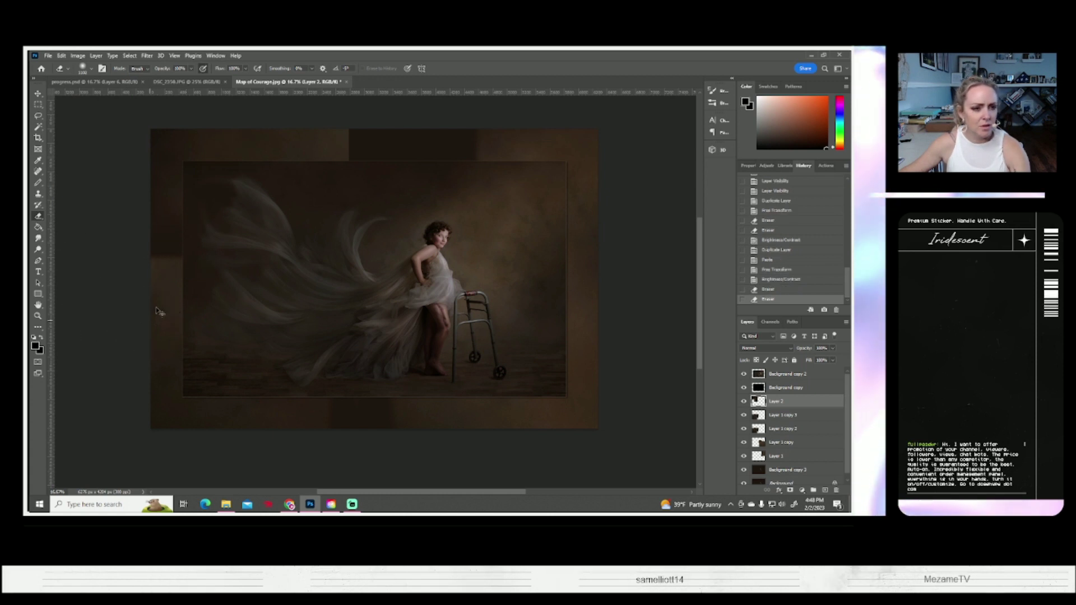
Undo the last erasure and darken the Layer 1 copy 3 patch along the left border using the Burn tool with a larger soft brush
{"action": "key", "text": "ctrl+z"}
{"action": "key", "text": "alt+bracketleft"}
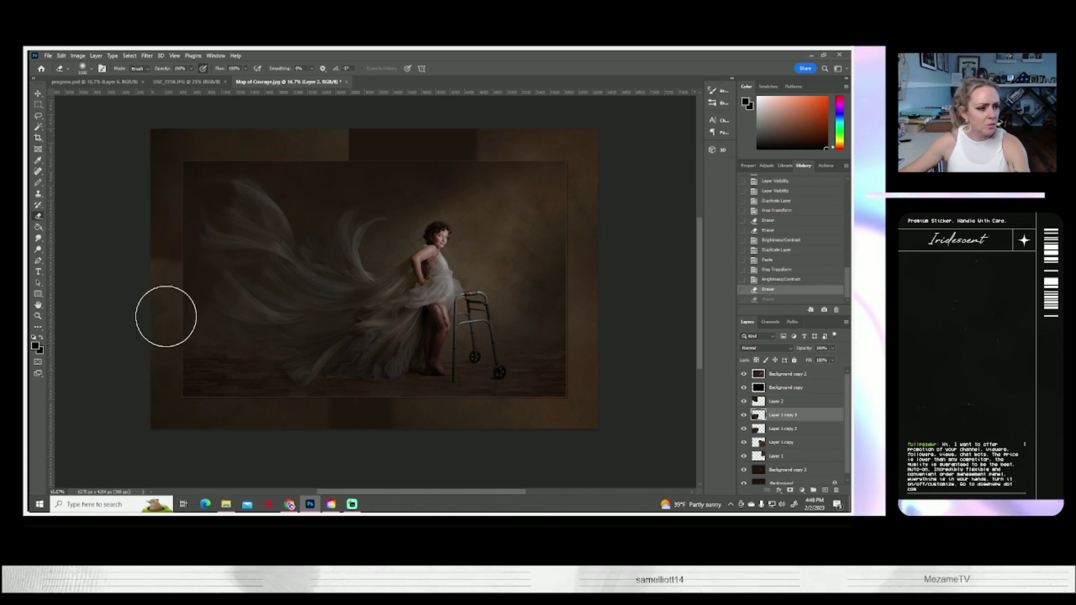
{"action": "key", "text": "o"}
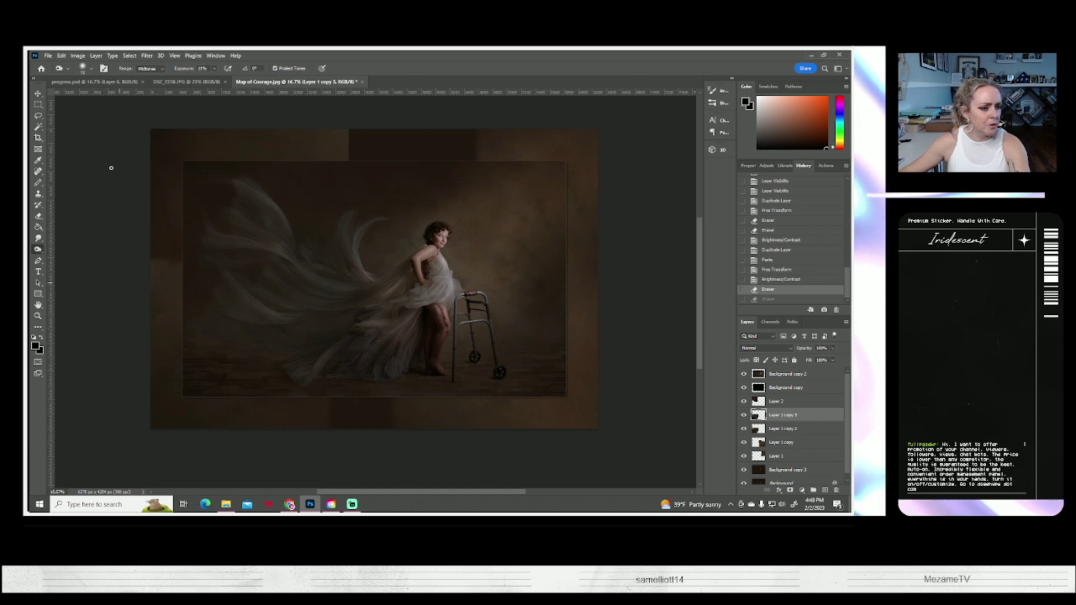
{"action": "left_click", "coordinate": [84, 68]}
{"action": "left_click", "coordinate": [121, 97]}
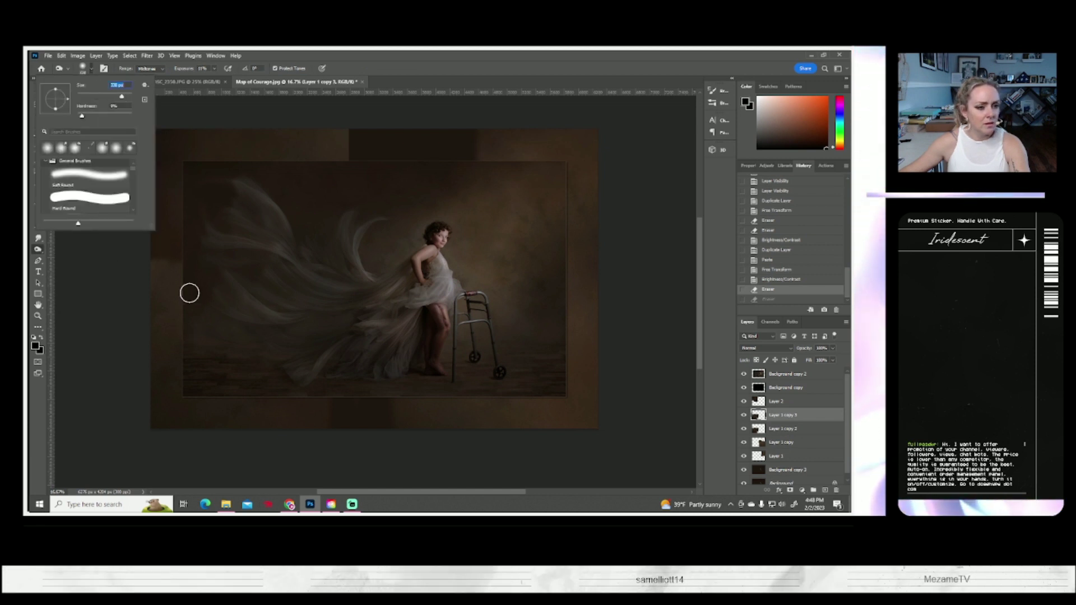
{"action": "left_click", "coordinate": [134, 272]}
{"action": "mouse_move", "coordinate": [197, 252]}
{"action": "left_mouse_down"}
{"action": "mouse_move", "coordinate": [196, 288]}
{"action": "mouse_move", "coordinate": [125, 259]}
{"action": "left_mouse_up"}
{"action": "left_click", "coordinate": [93, 68]}
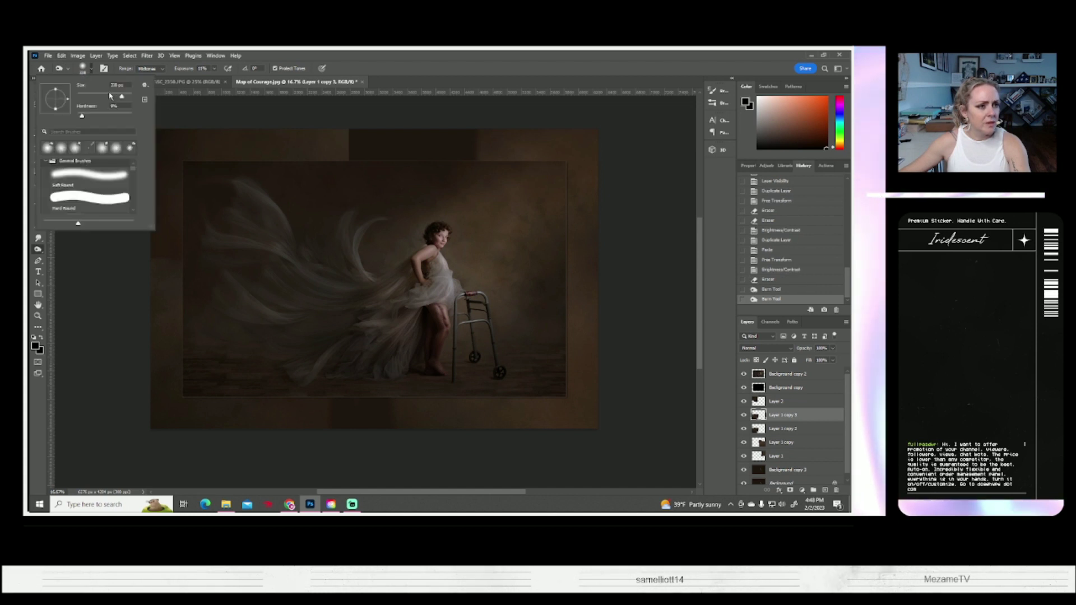
{"action": "left_click", "coordinate": [235, 257]}
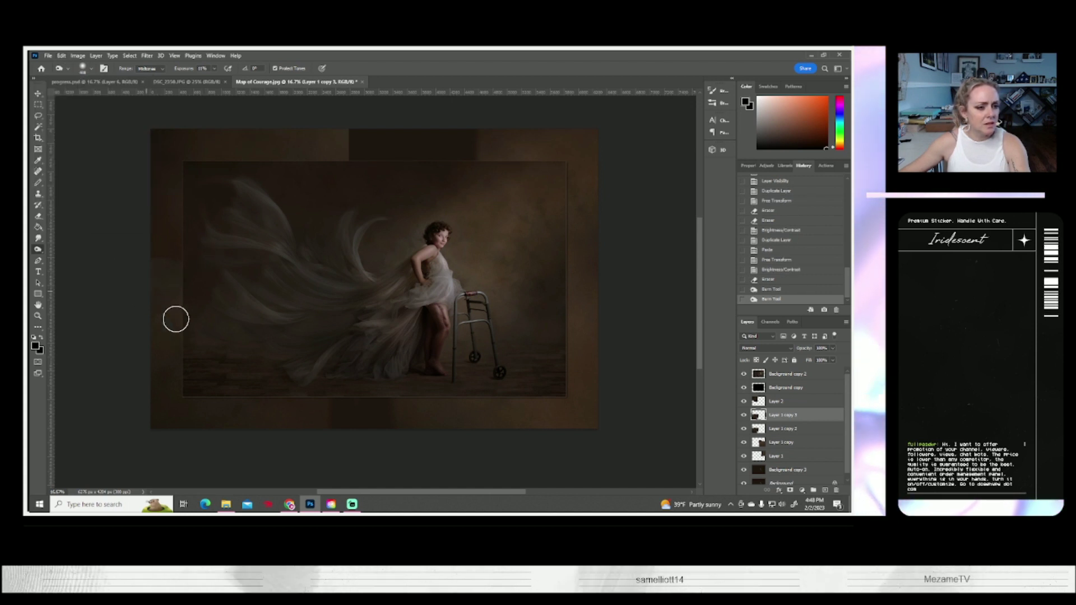
{"action": "left_click_drag", "start_coordinate": [176, 320], "coordinate": [168, 259]}
{"action": "left_click_drag", "start_coordinate": [129, 294], "coordinate": [149, 374]}
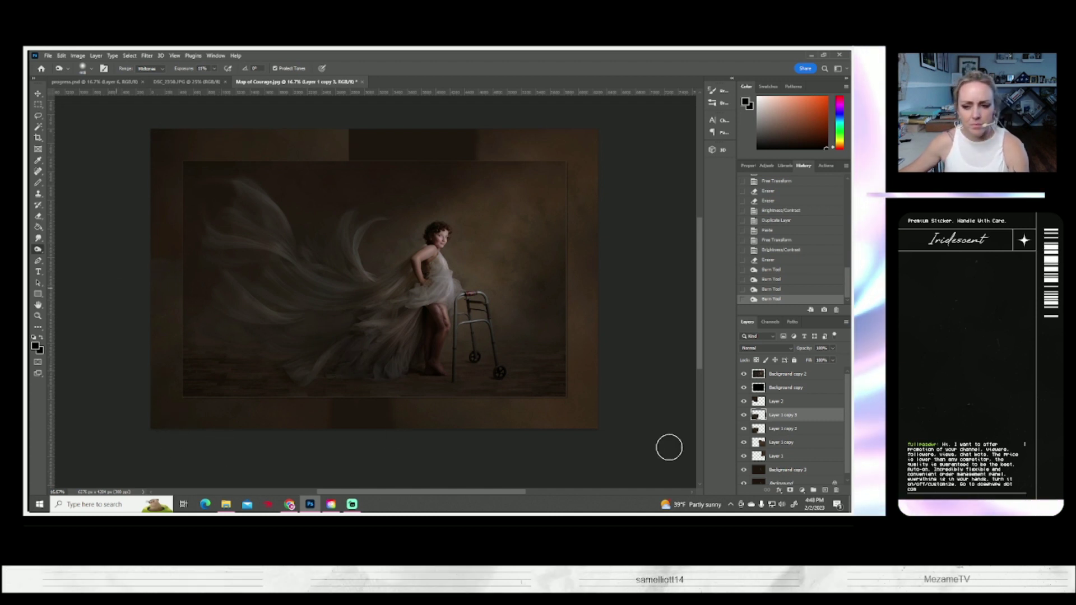
Erase the hard right edge of the Layer 2 patch on the top border with the soft eraser
{"action": "key", "text": "alt+bracketright"}
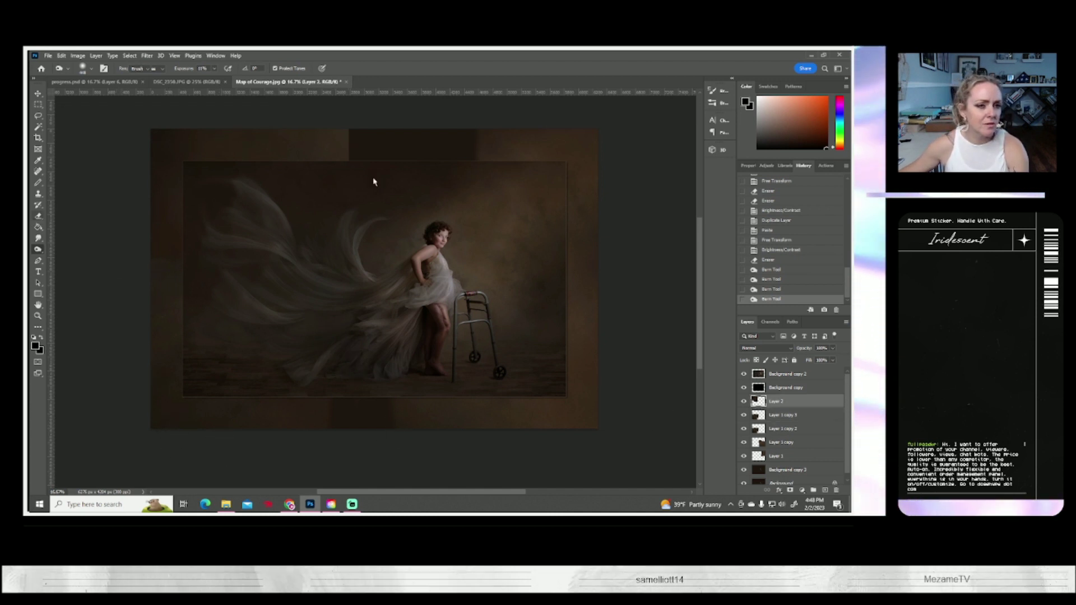
{"action": "key", "text": "e"}
{"action": "left_click_drag", "start_coordinate": [360, 137], "coordinate": [370, 136]}
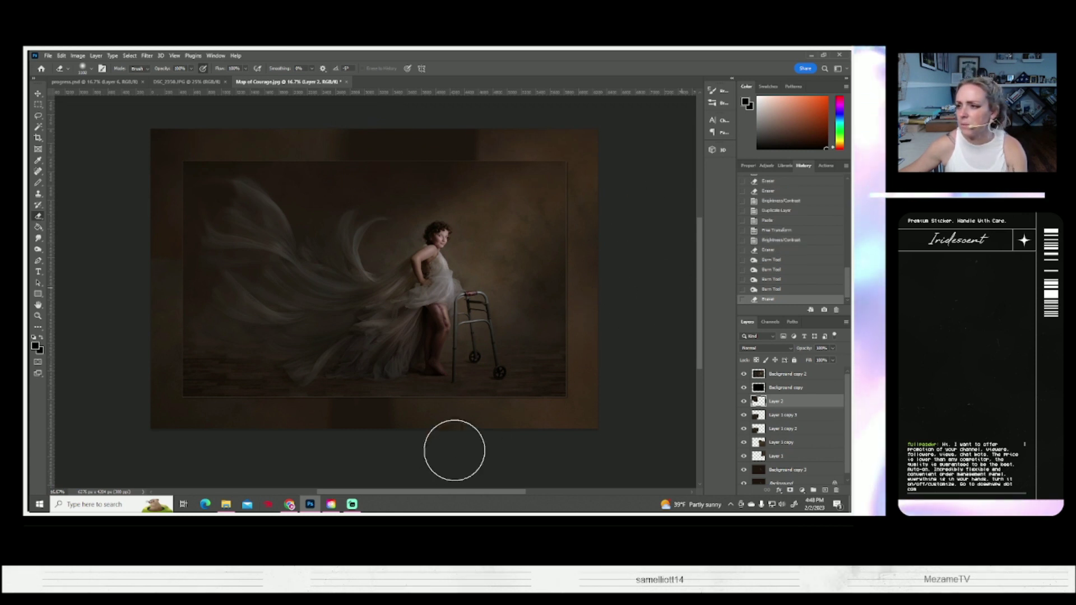
Duplicate the upper-left backdrop patch, Layer 2, within the same document
{"action": "right_click", "coordinate": [782, 403]}
{"action": "left_click", "coordinate": [692, 168]}
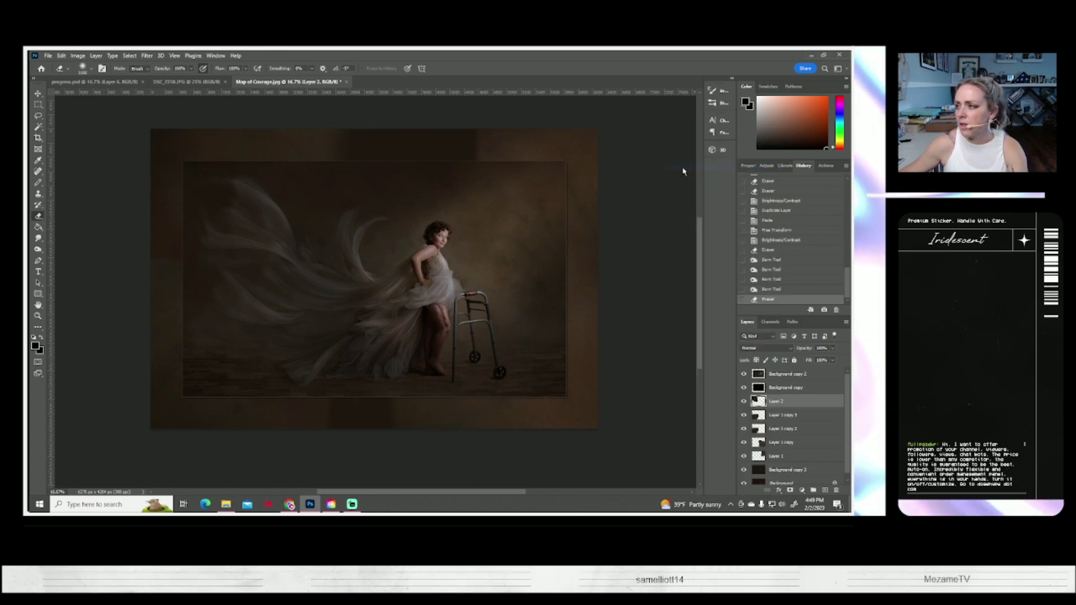
{"action": "left_click", "coordinate": [510, 178]}
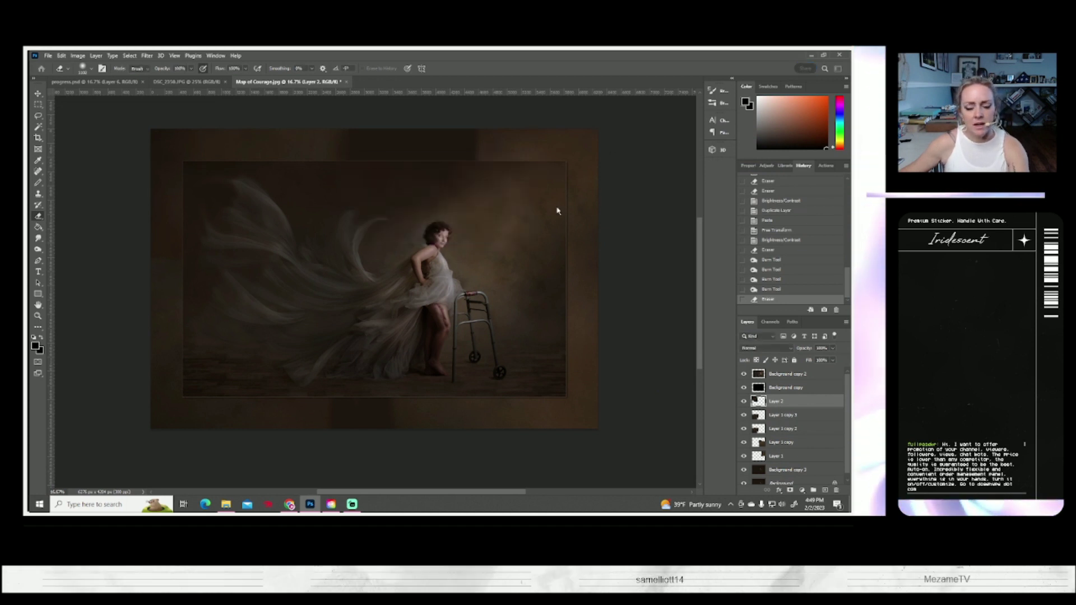
Move Layer 2 copy right along the top border, rotate it with Free Transform, and softly erase its edges to blend it
{"action": "key", "text": "ctrl+t"}
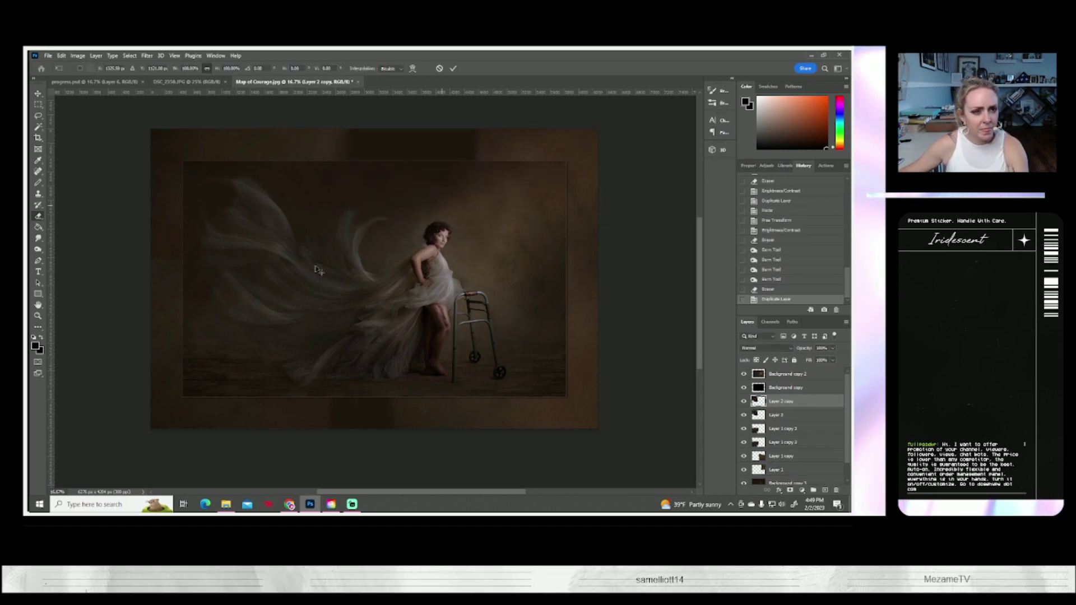
{"action": "left_click_drag", "start_coordinate": [307, 209], "coordinate": [451, 191]}
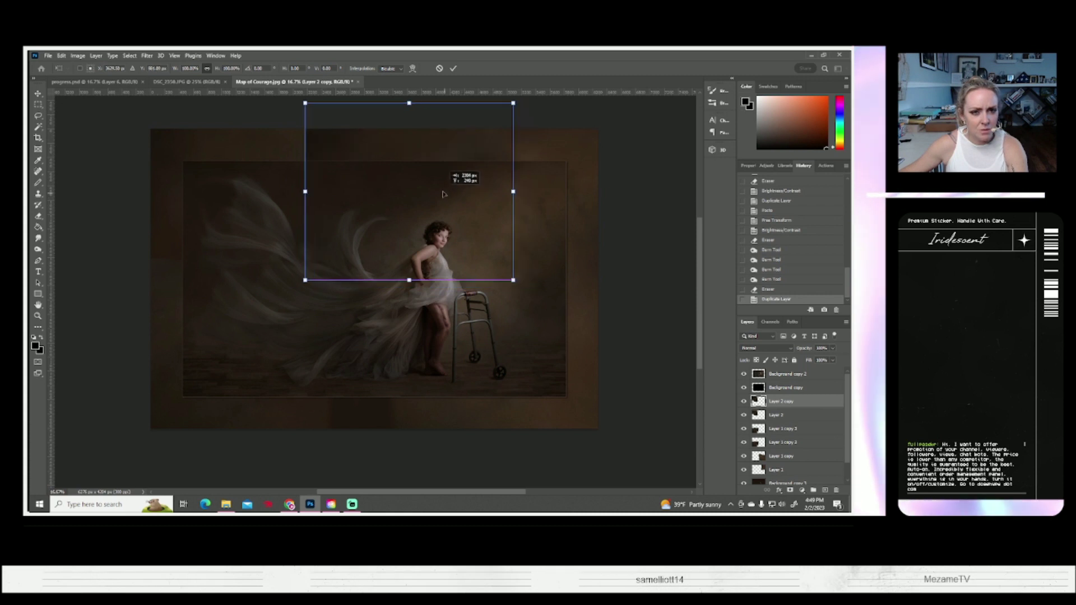
{"action": "left_click_drag", "start_coordinate": [534, 310], "coordinate": [369, 211]}
{"action": "key", "text": "Return"}
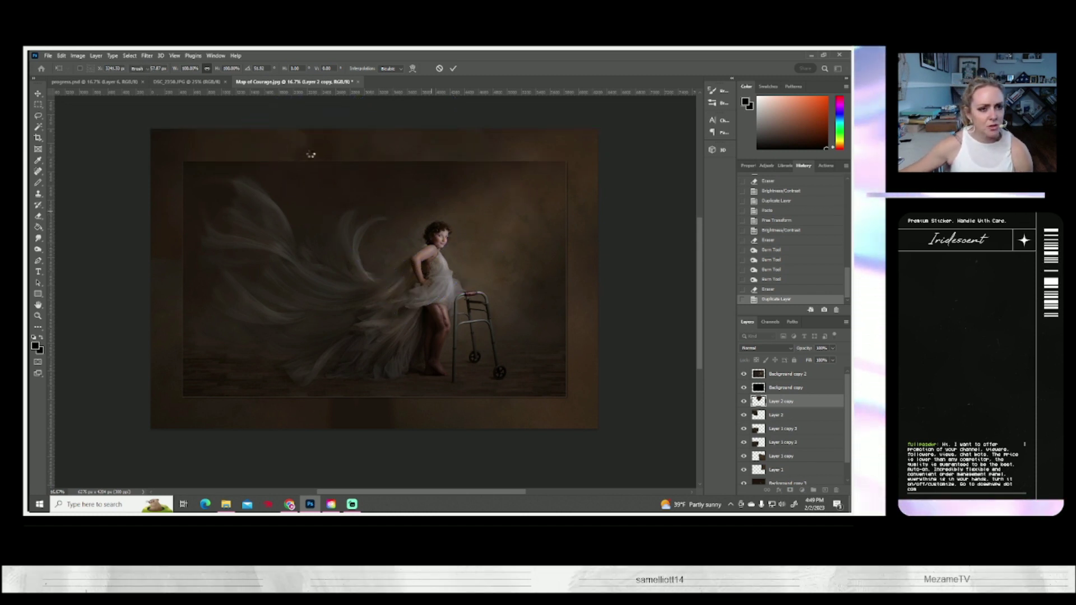
{"action": "mouse_move", "coordinate": [425, 175]}
{"action": "left_mouse_down"}
{"action": "mouse_move", "coordinate": [391, 378]}
{"action": "mouse_move", "coordinate": [444, 165]}
{"action": "mouse_move", "coordinate": [504, 168]}
{"action": "left_mouse_up"}
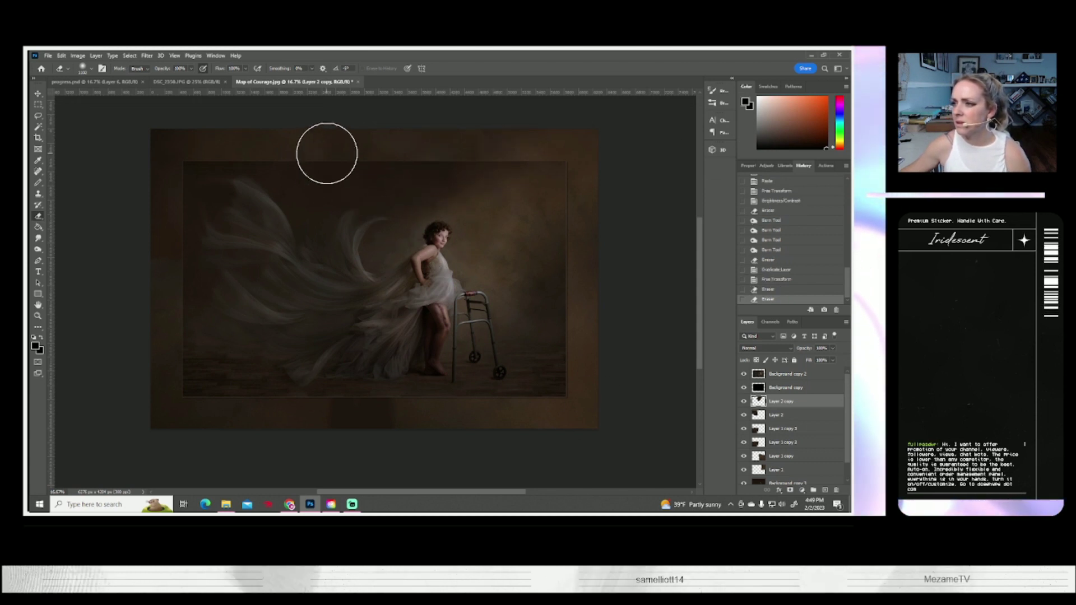
{"action": "left_click_drag", "start_coordinate": [327, 153], "coordinate": [240, 312]}
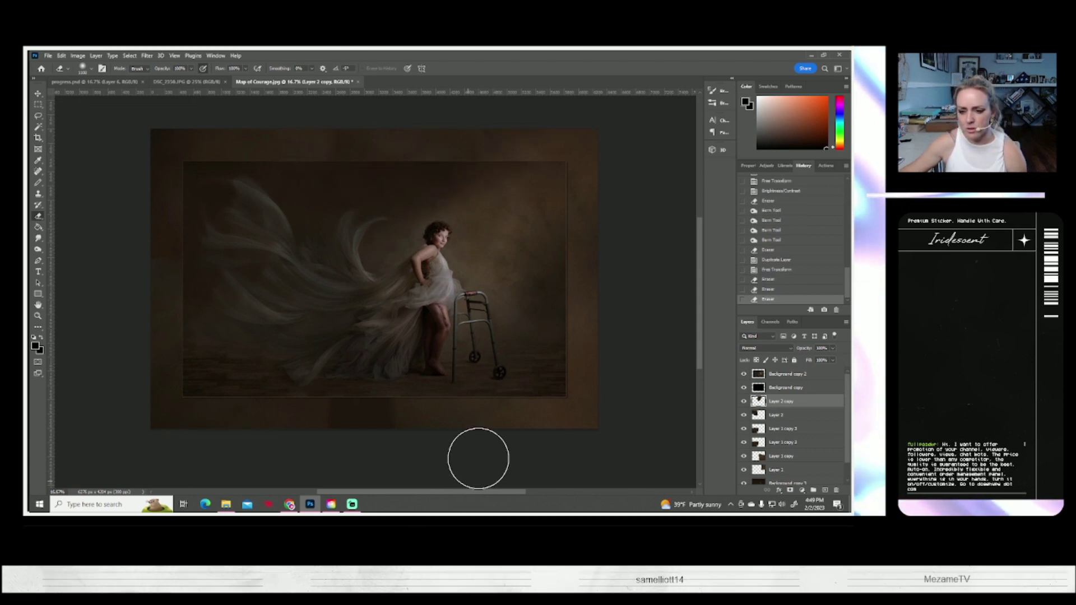
Duplicate the top border patch, Layer 2 copy, as Layer 2 copy 2 in Map of Courage.jpg
{"action": "right_click", "coordinate": [779, 409]}
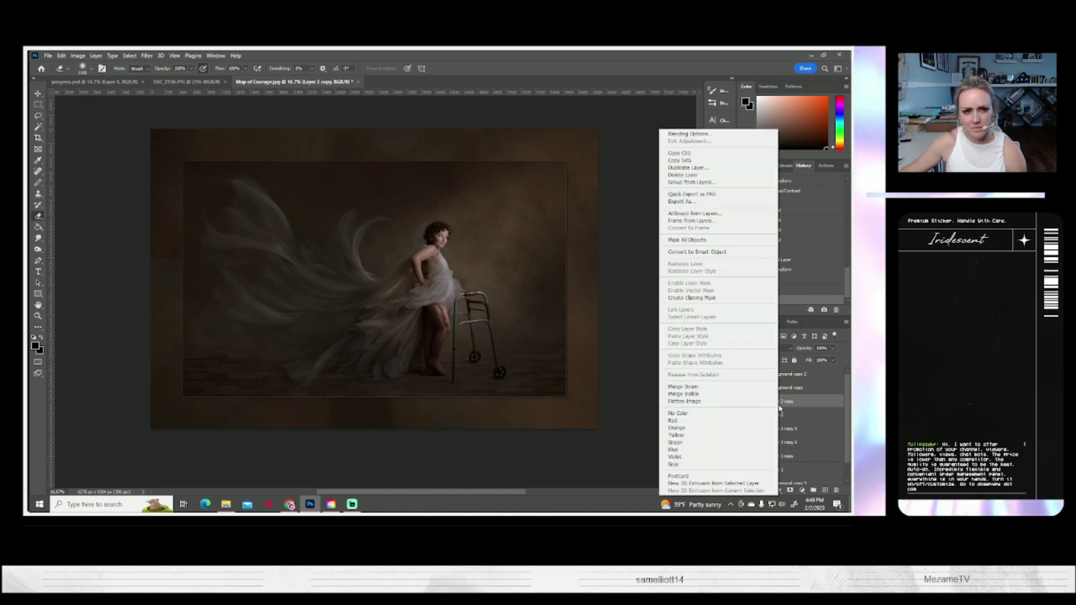
{"action": "left_click", "coordinate": [692, 168]}
{"action": "left_click", "coordinate": [506, 179]}
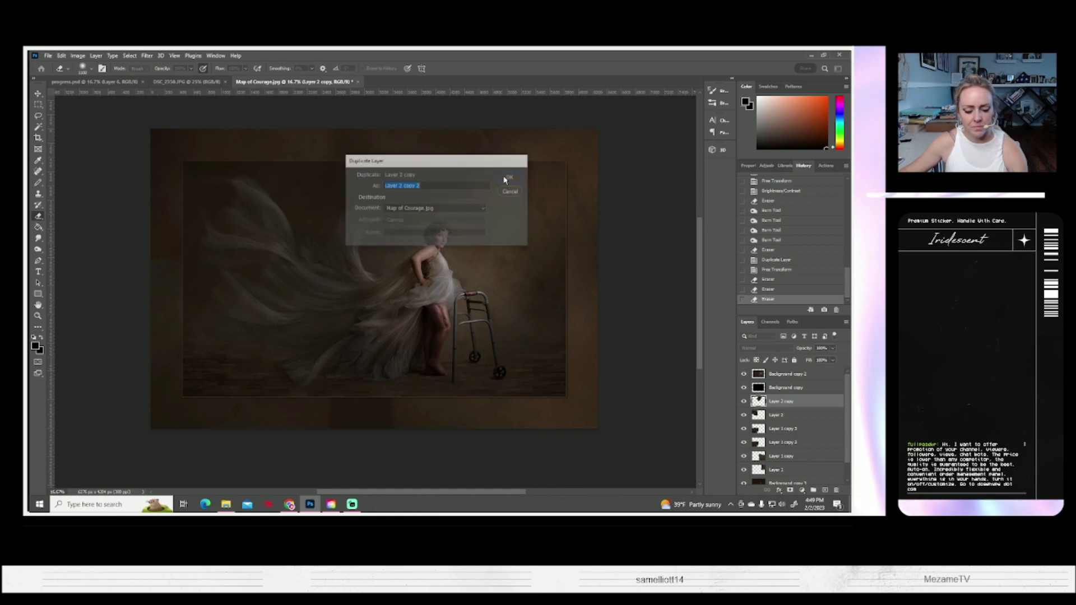
Flip Layer 2 copy 2 vertically, move it down over the middle of the bottom border, and apply the transform
{"action": "key", "text": "ctrl+t"}
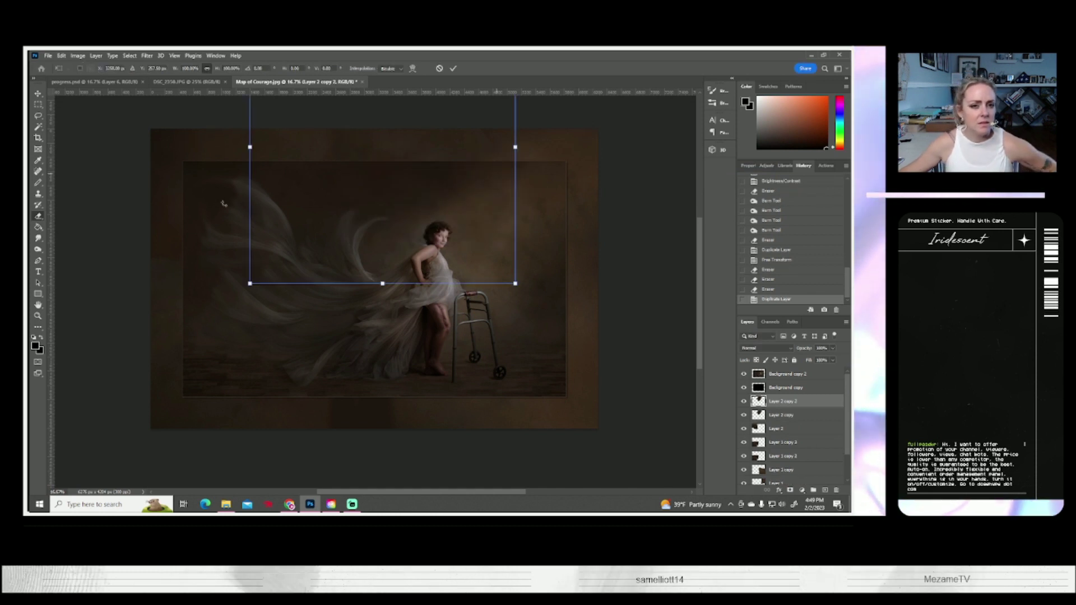
{"action": "left_click", "coordinate": [76, 56]}
{"action": "mouse_move", "coordinate": [61, 56]}
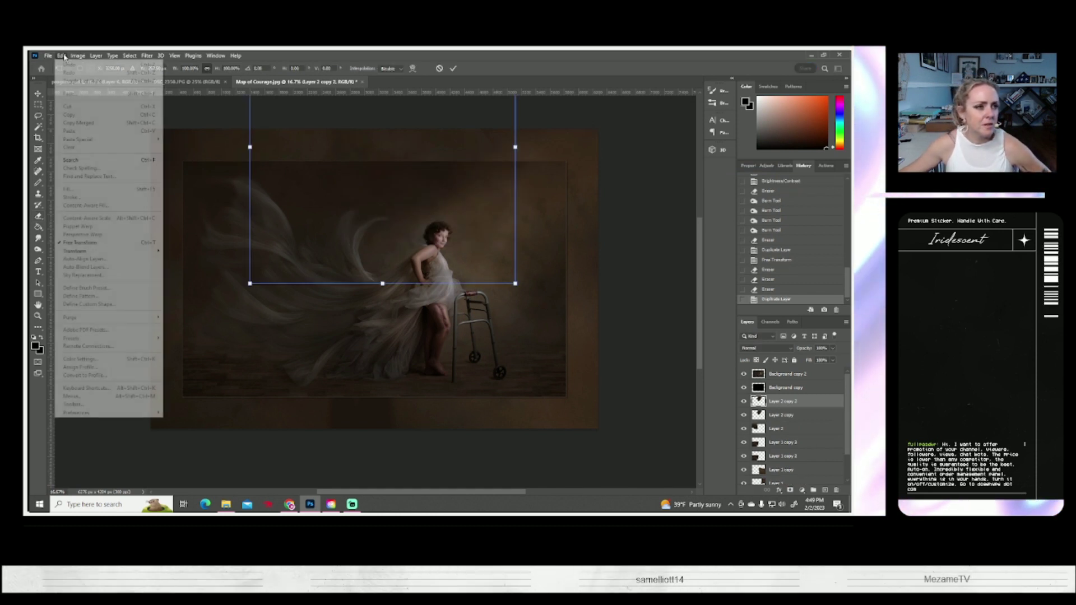
{"action": "mouse_move", "coordinate": [79, 251]}
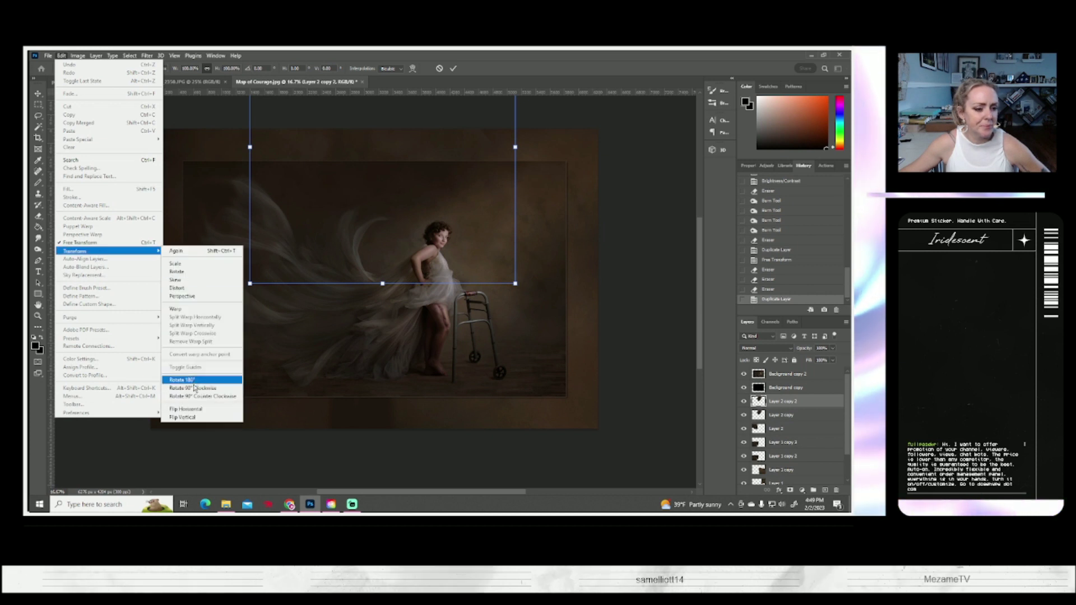
{"action": "left_click", "coordinate": [193, 416]}
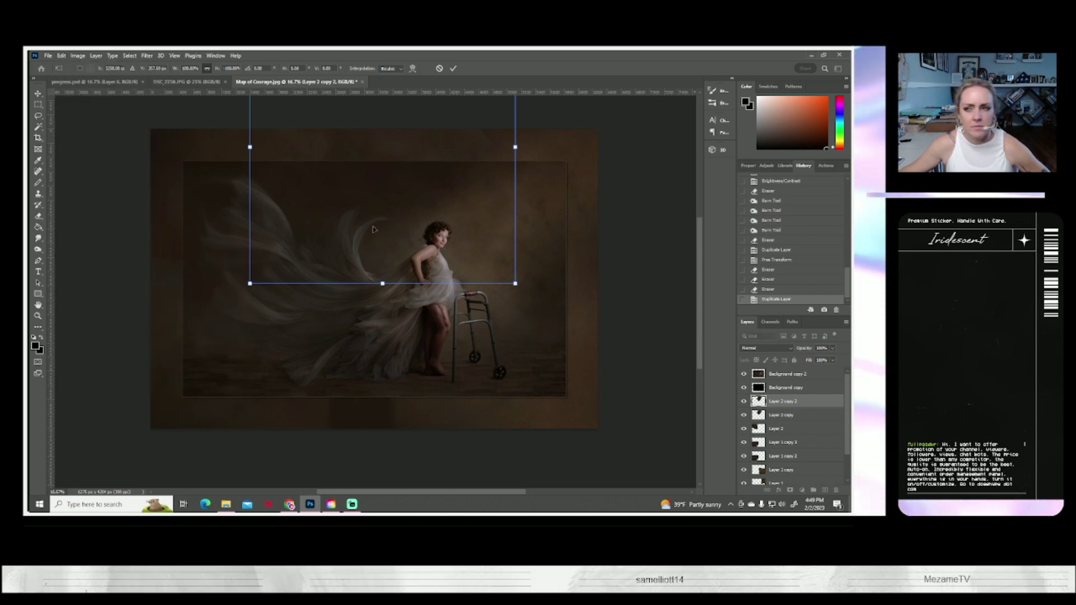
{"action": "left_click_drag", "start_coordinate": [400, 218], "coordinate": [383, 435]}
{"action": "key", "text": "Return"}
Softly erase the right part of the bottom border patch to blend it into the backdrop
{"action": "key", "text": "e"}
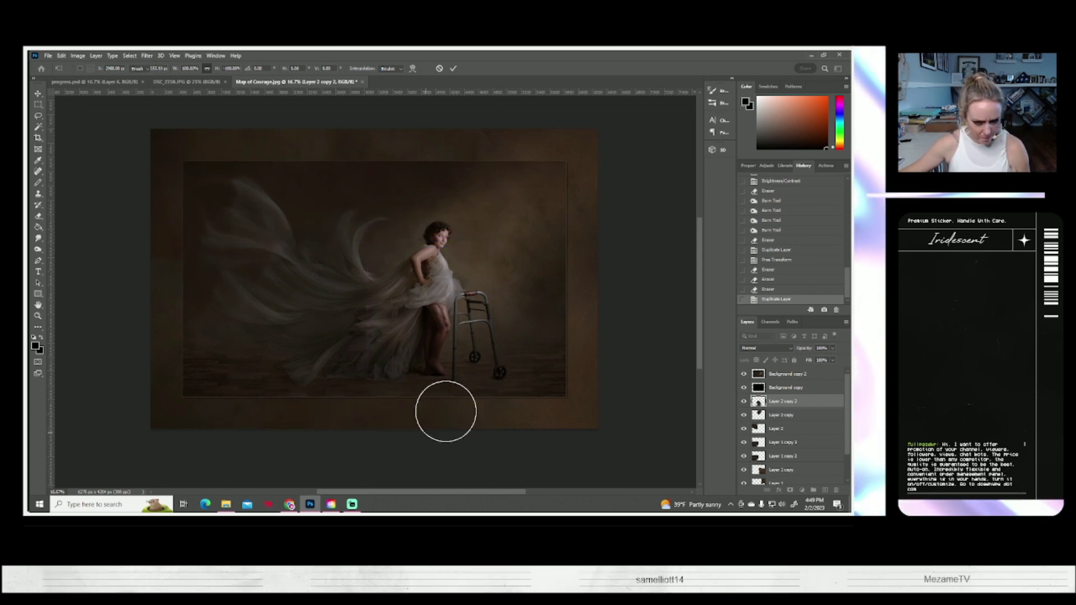
{"action": "left_click", "coordinate": [439, 415]}
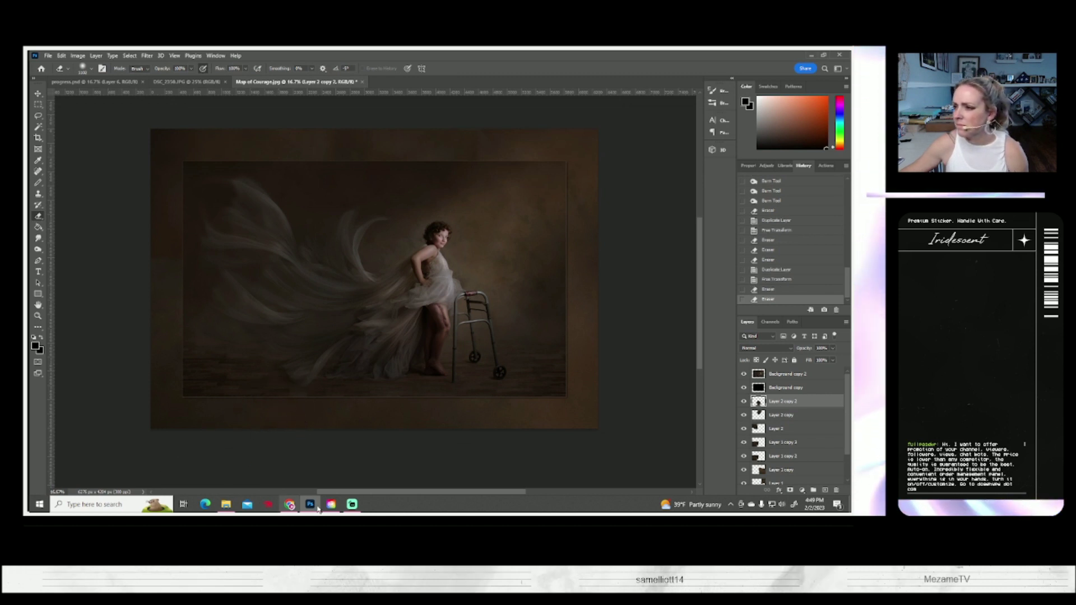
{"action": "left_click", "coordinate": [461, 410]}
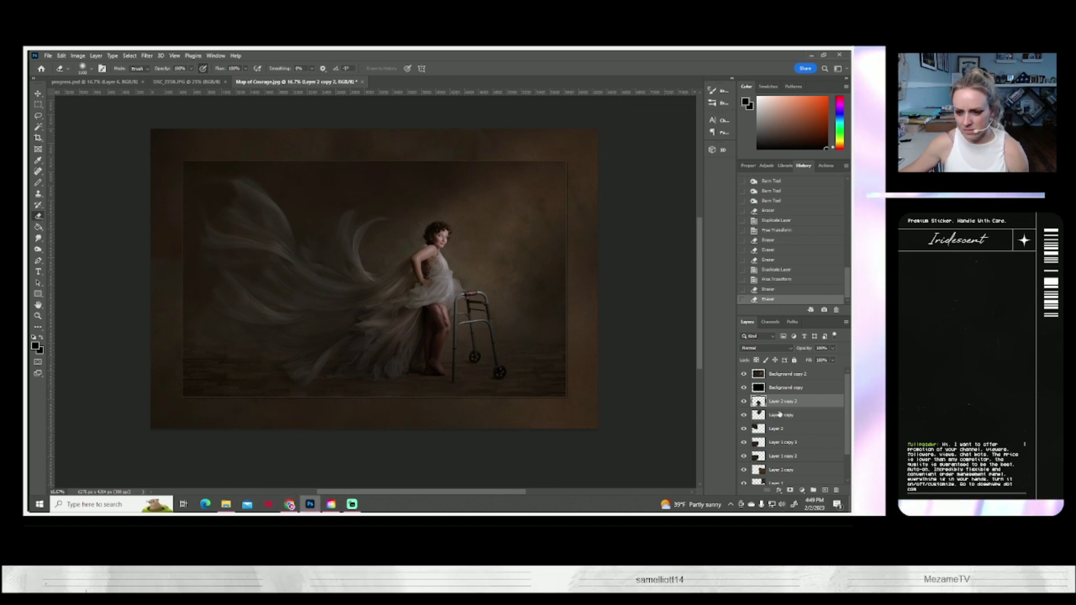
Darken the Layer 1 copy patch with Brightness/Contrast, setting brightness to about -42
{"action": "scroll", "coordinate": [777, 466], "scroll_direction": "down", "scroll_amount": 1}
{"action": "left_click", "coordinate": [779, 457]}
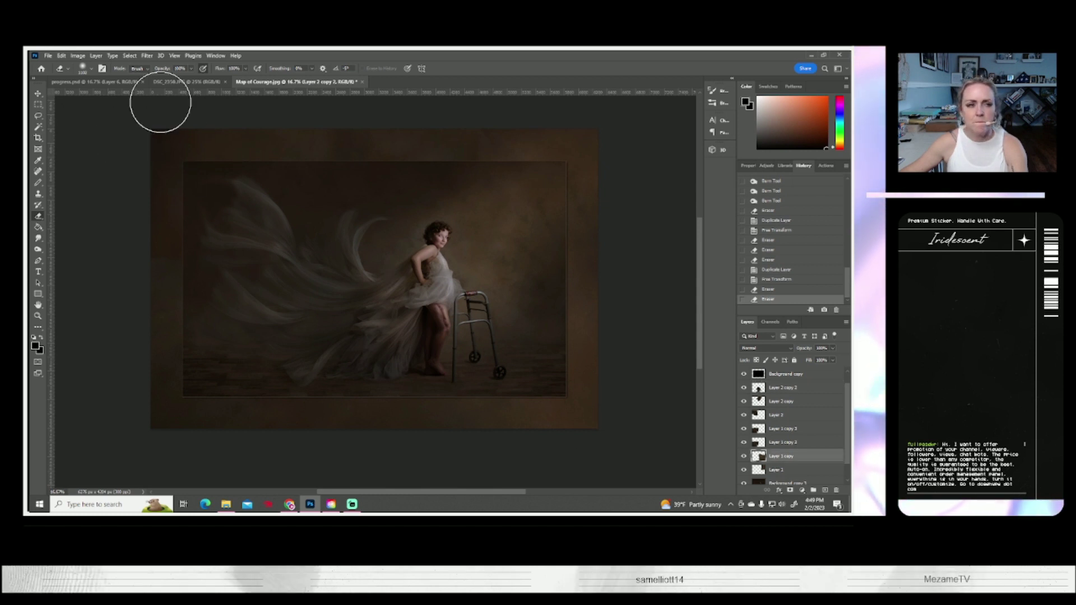
{"action": "left_click", "coordinate": [77, 56]}
{"action": "mouse_move", "coordinate": [90, 78]}
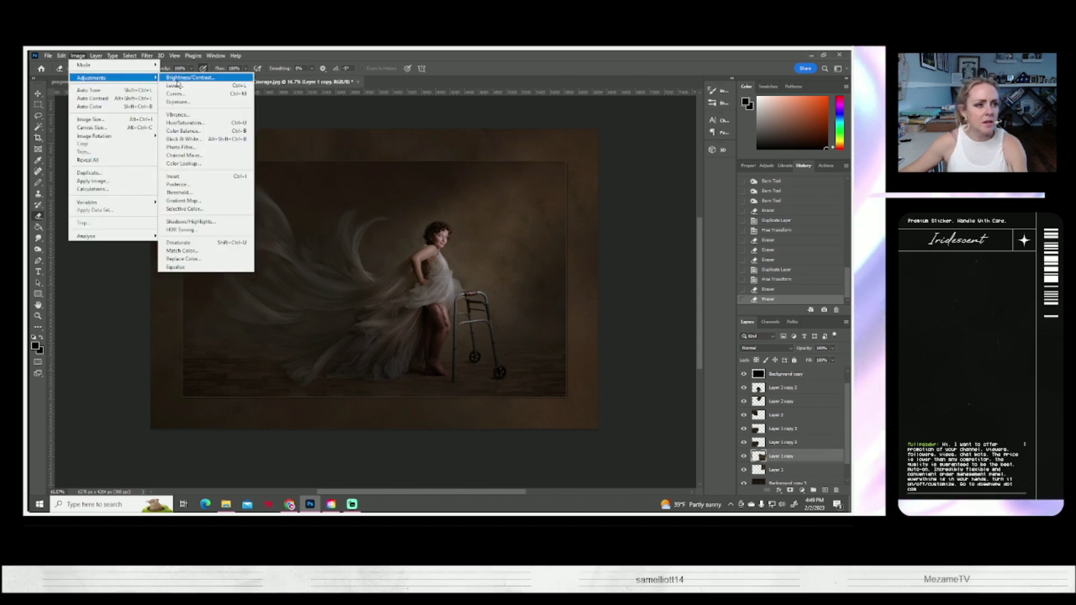
{"action": "left_click", "coordinate": [185, 79]}
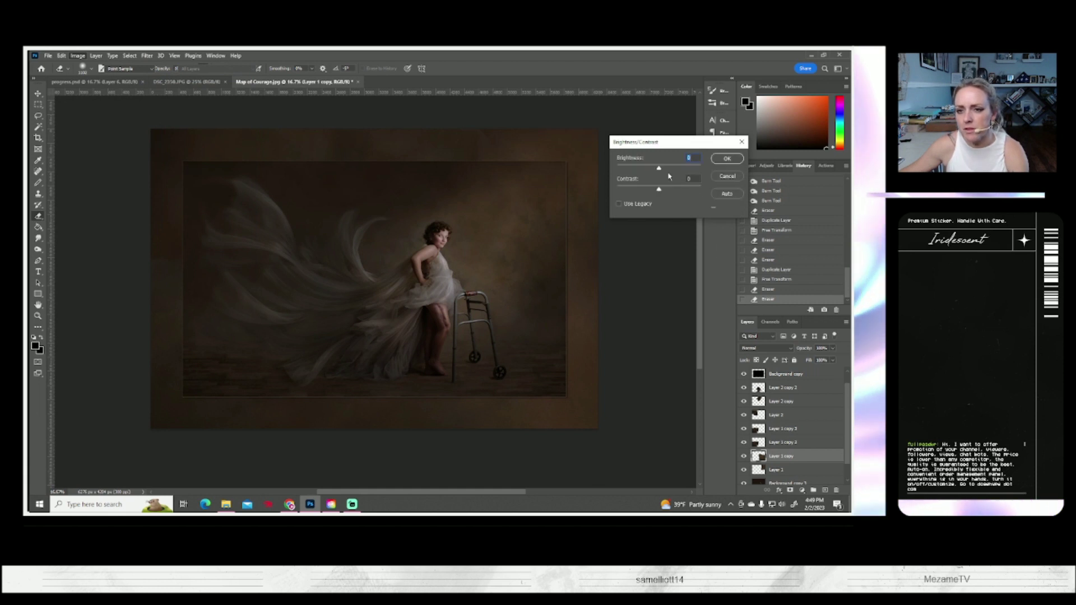
{"action": "left_click_drag", "start_coordinate": [657, 169], "coordinate": [646, 176]}
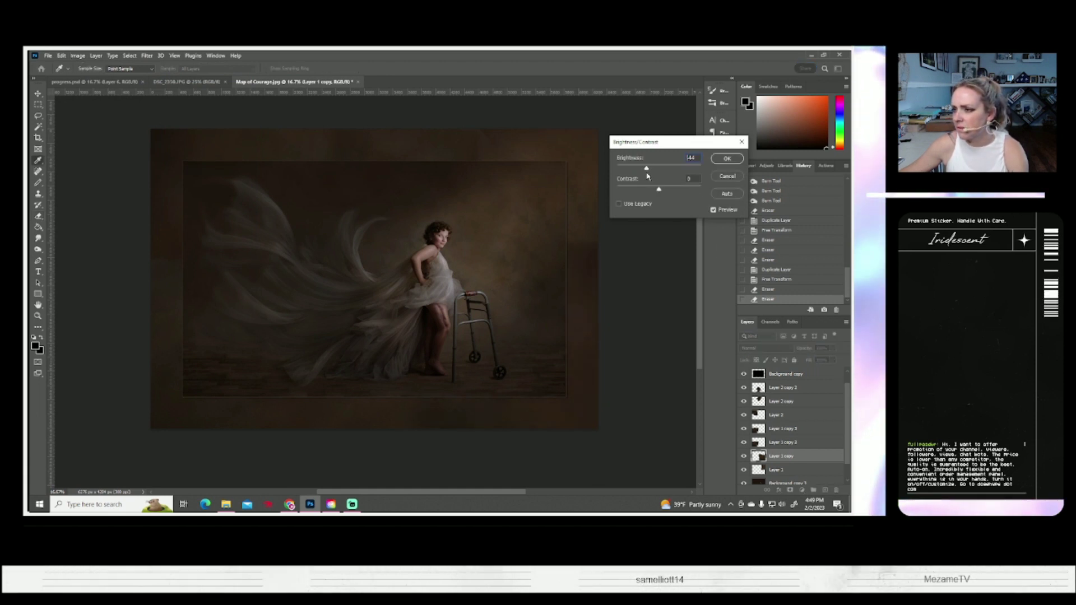
{"action": "left_click_drag", "start_coordinate": [647, 176], "coordinate": [649, 177]}
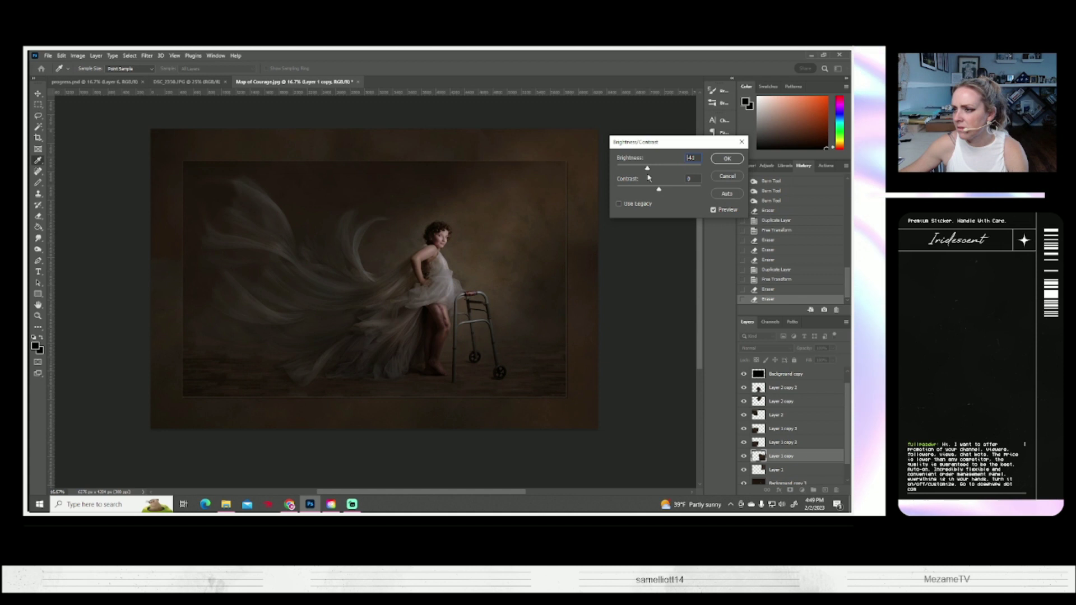
{"action": "left_click", "coordinate": [727, 159]}
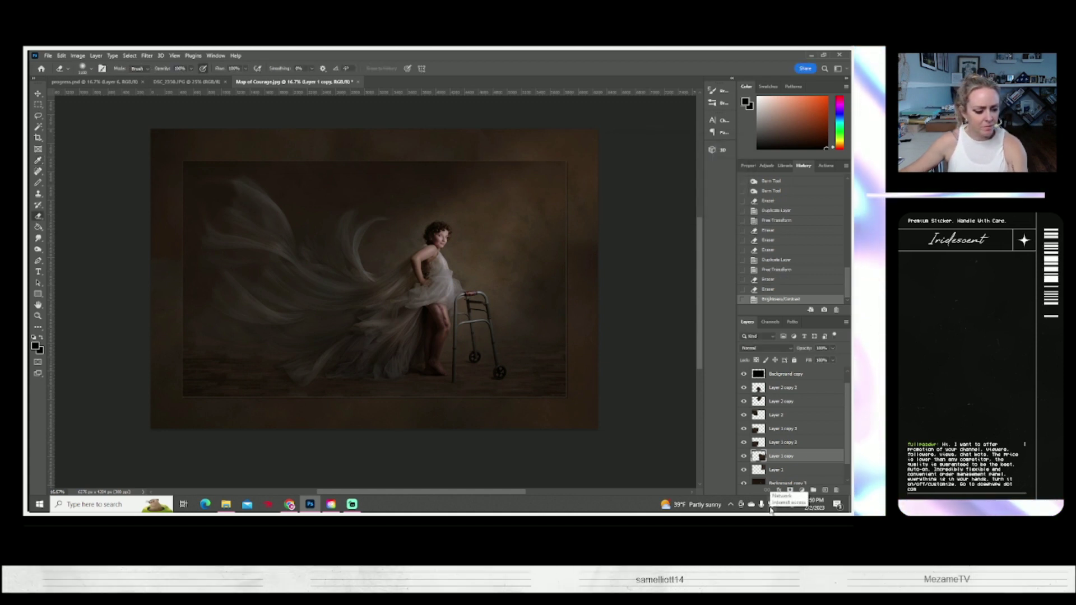
Merge the patch layers from Layer 2 copy 2 through Layer 1, and toggle the merged layer's visibility to compare the border
{"action": "left_click", "coordinate": [781, 388]}
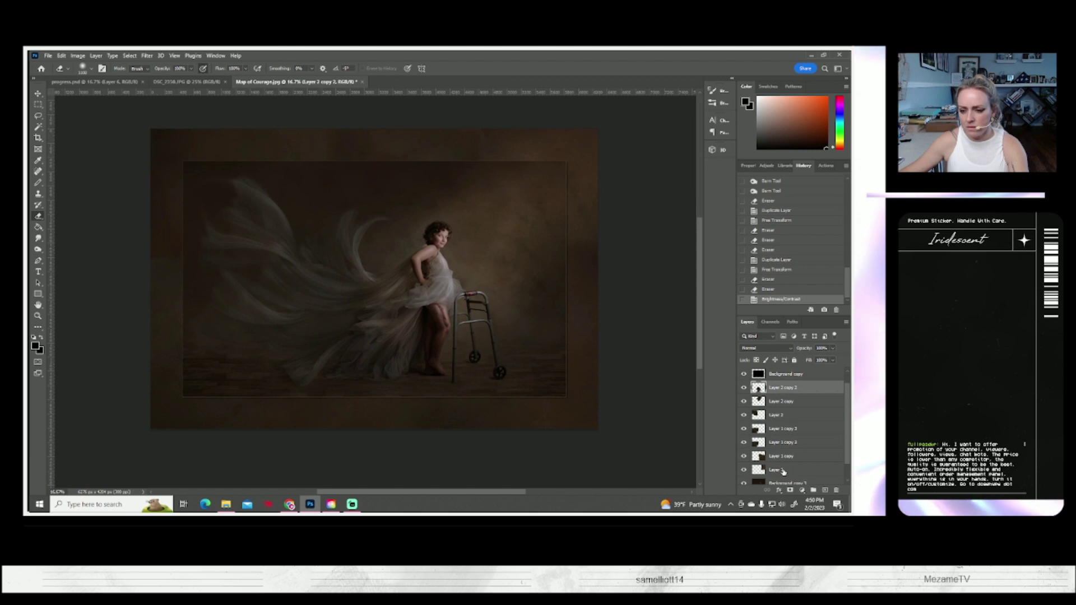
{"action": "left_click", "coordinate": [783, 471], "text": "shift"}
{"action": "right_click", "coordinate": [783, 471]}
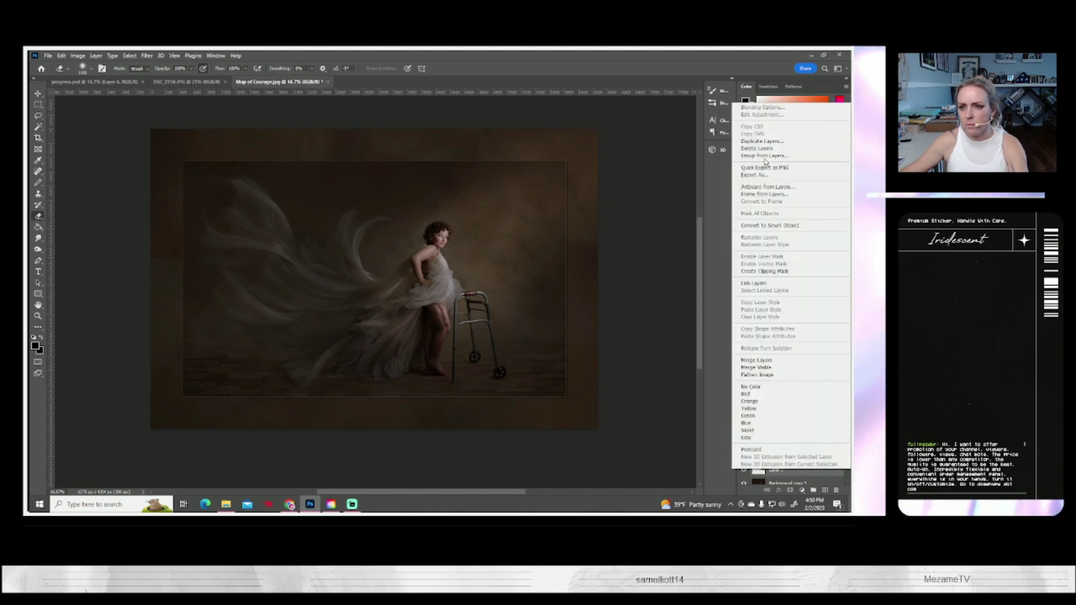
{"action": "left_click", "coordinate": [747, 361]}
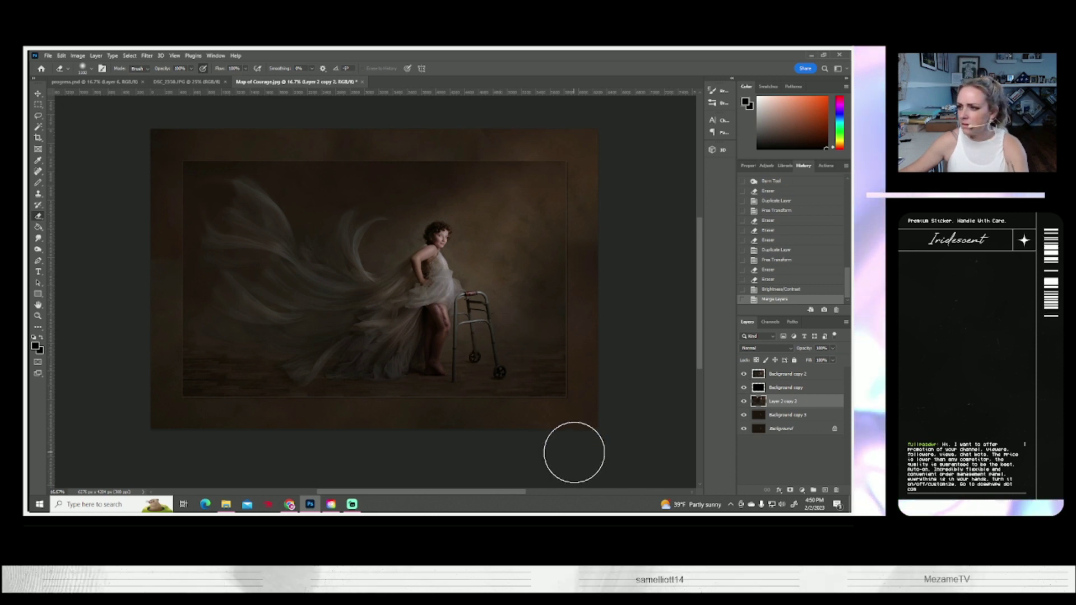
{"action": "left_click", "coordinate": [744, 403]}
{"action": "left_click", "coordinate": [743, 402]}
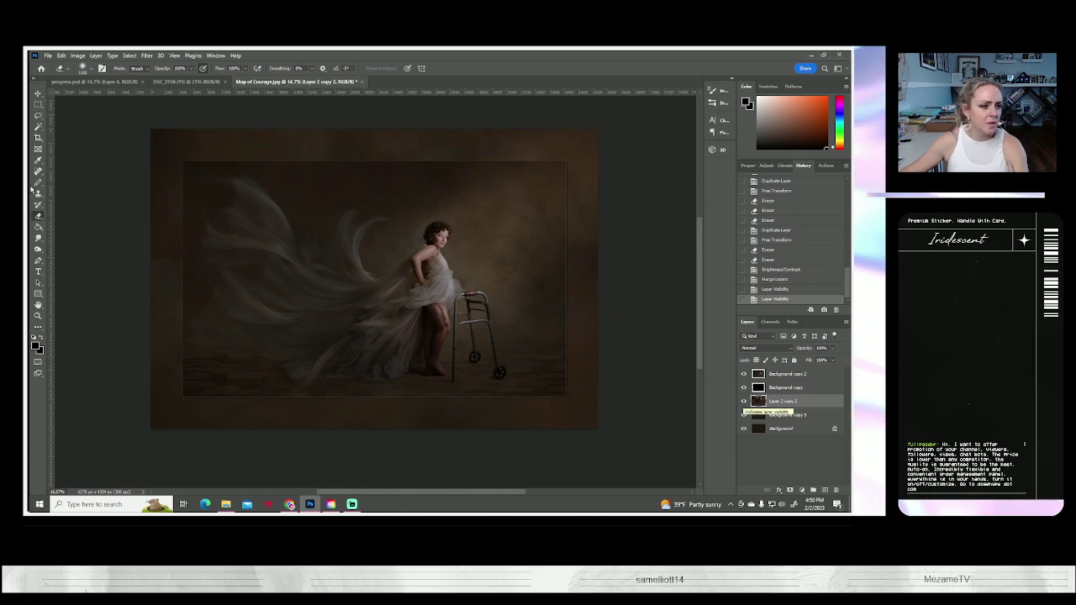
Clone backdrop texture over the top border on Layer 2 copy 2 with an enlarged soft Clone Stamp brush at reduced opacity
{"action": "key", "text": "s"}
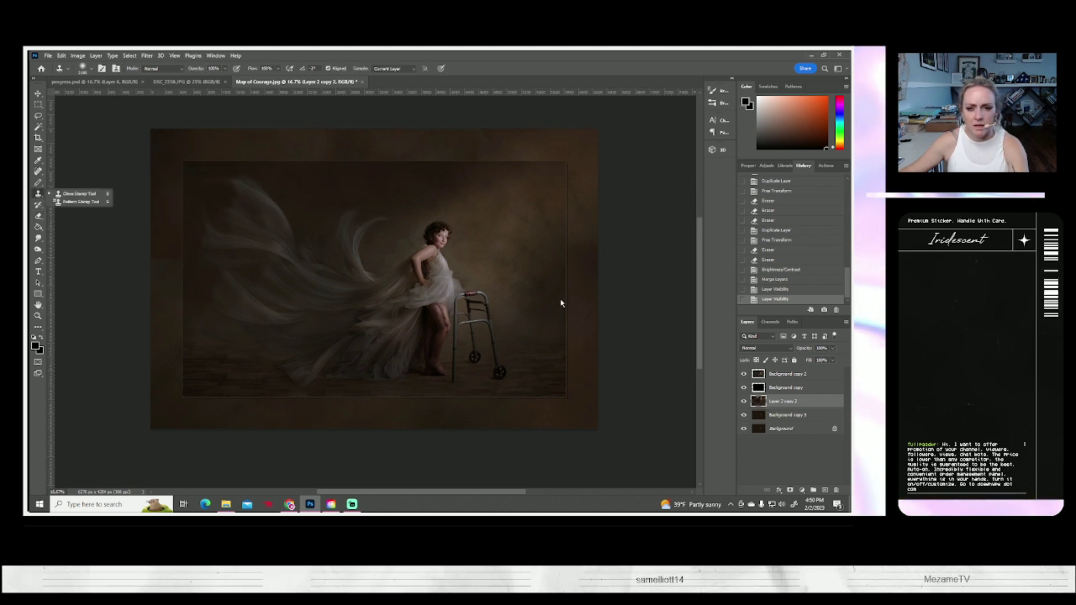
{"action": "left_click", "coordinate": [92, 68]}
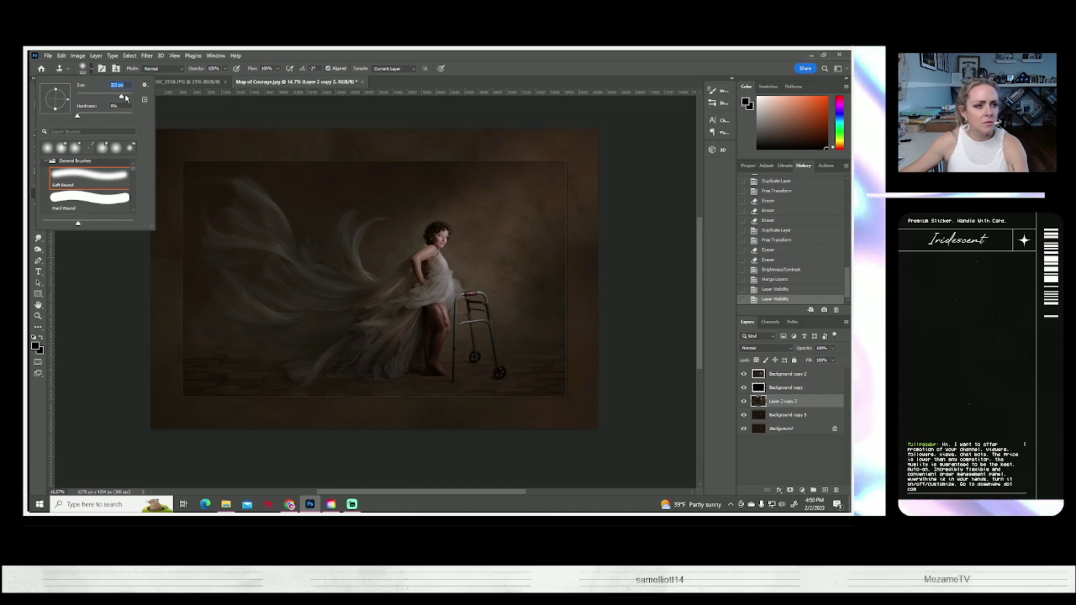
{"action": "left_click_drag", "start_coordinate": [126, 98], "coordinate": [128, 98]}
{"action": "left_click", "coordinate": [224, 69]}
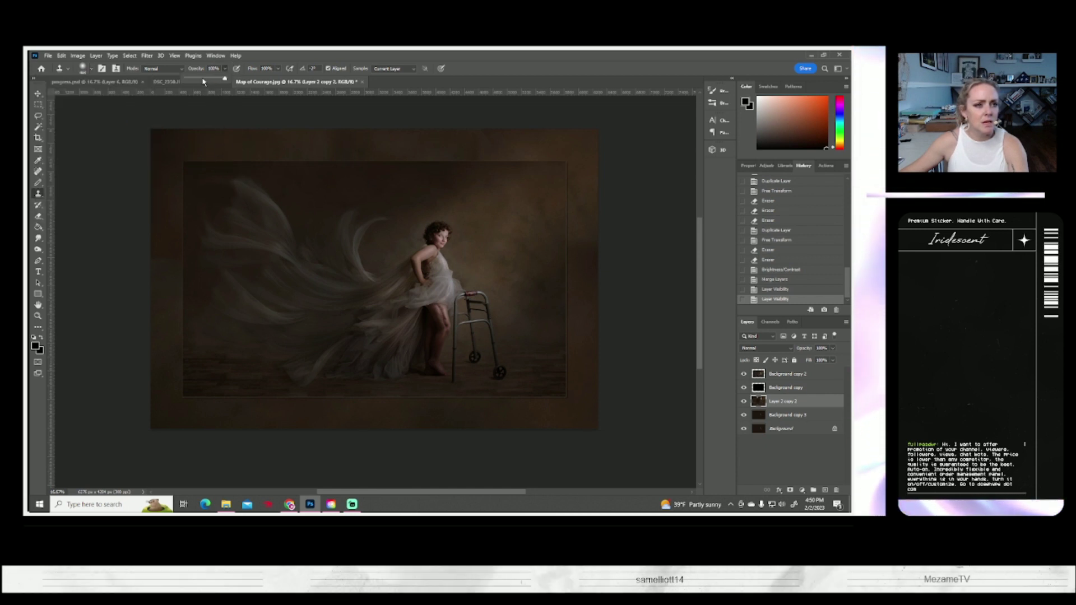
{"action": "left_click_drag", "start_coordinate": [224, 78], "coordinate": [202, 78]}
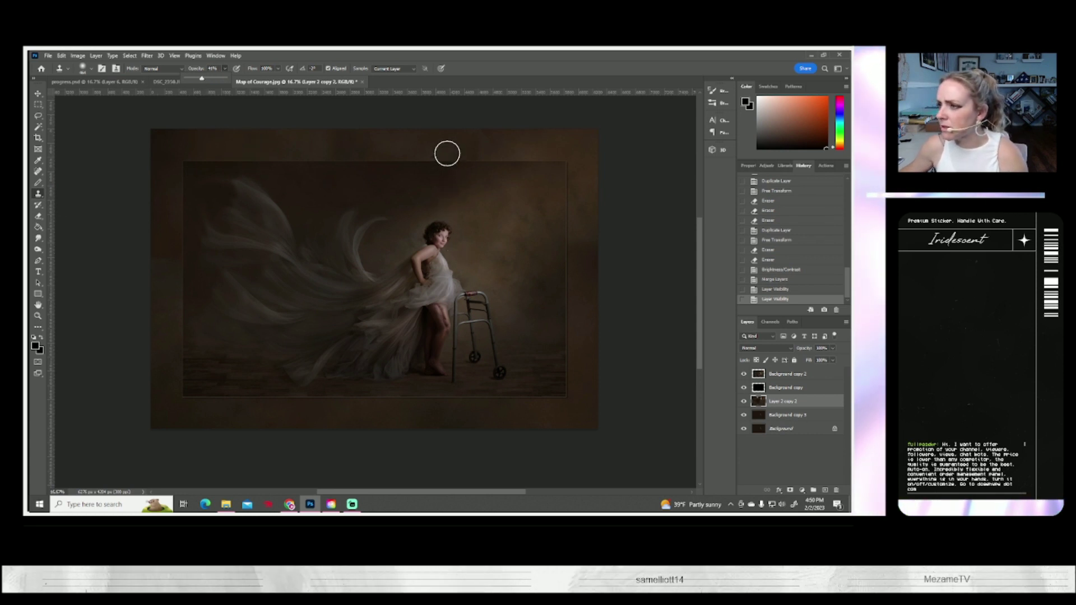
{"action": "key", "text": "alt"}
{"action": "mouse_move", "coordinate": [471, 148]}
{"action": "left_mouse_down"}
{"action": "mouse_move", "coordinate": [482, 153]}
{"action": "mouse_move", "coordinate": [380, 187]}
{"action": "left_mouse_up"}
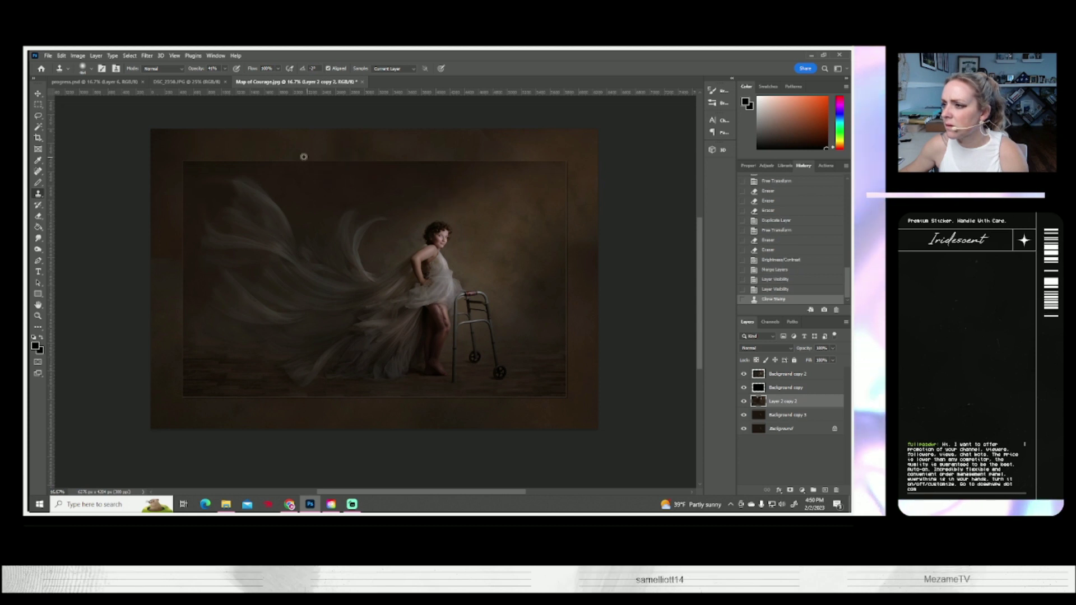
{"action": "mouse_move", "coordinate": [342, 139]}
{"action": "left_mouse_down"}
{"action": "mouse_move", "coordinate": [331, 162]}
{"action": "mouse_move", "coordinate": [279, 152]}
{"action": "mouse_move", "coordinate": [366, 137]}
{"action": "mouse_move", "coordinate": [375, 203]}
{"action": "left_mouse_up"}
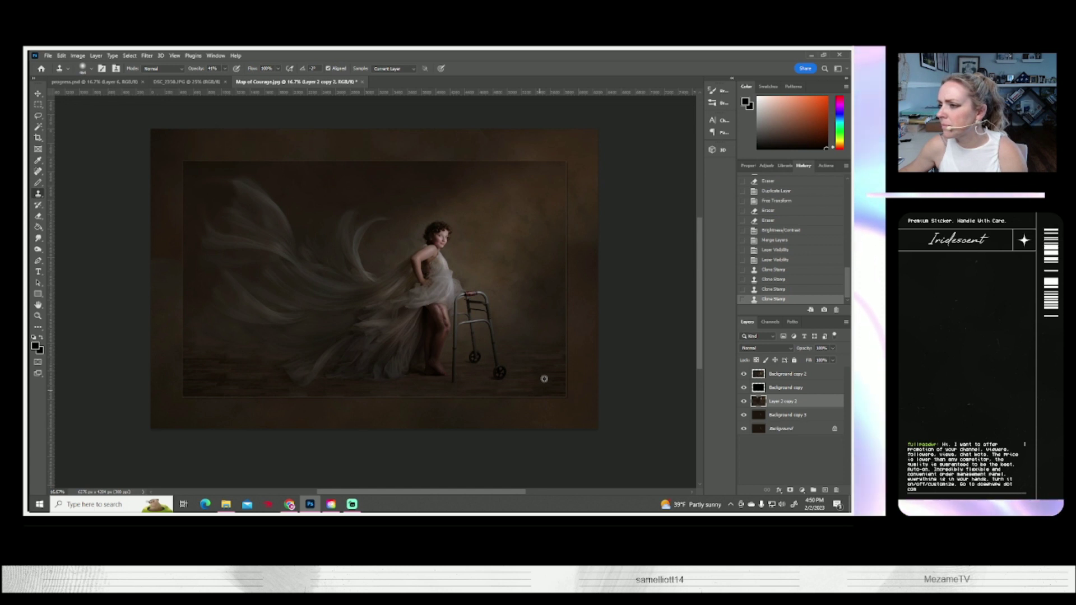
Clone backdrop texture along the right border down to the lower right corner to even out its tones
{"action": "left_click_drag", "start_coordinate": [580, 295], "coordinate": [583, 261]}
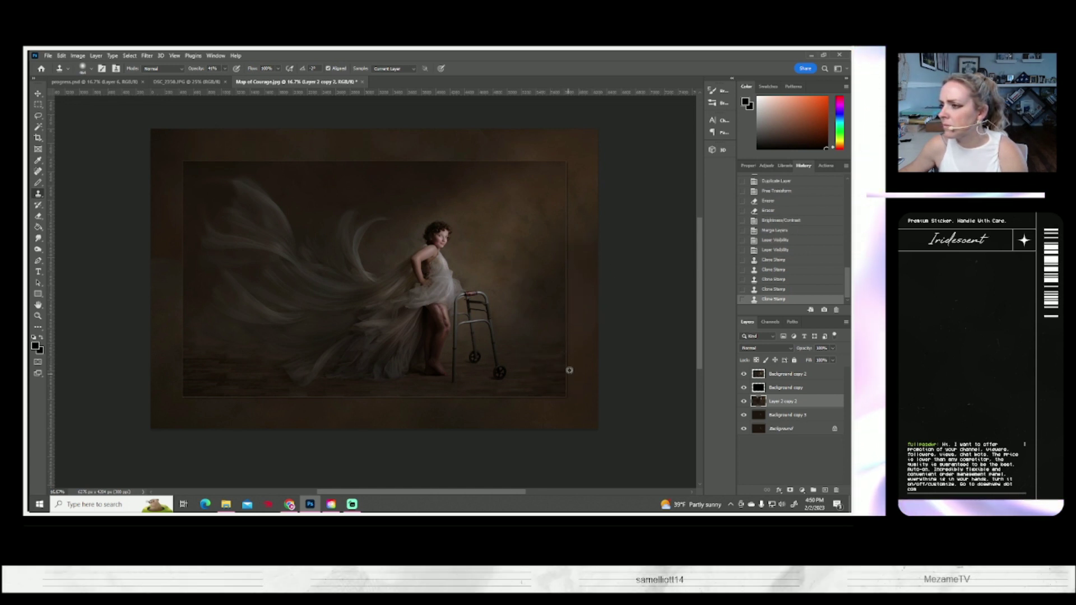
{"action": "left_click", "coordinate": [580, 251]}
{"action": "left_click", "coordinate": [596, 261]}
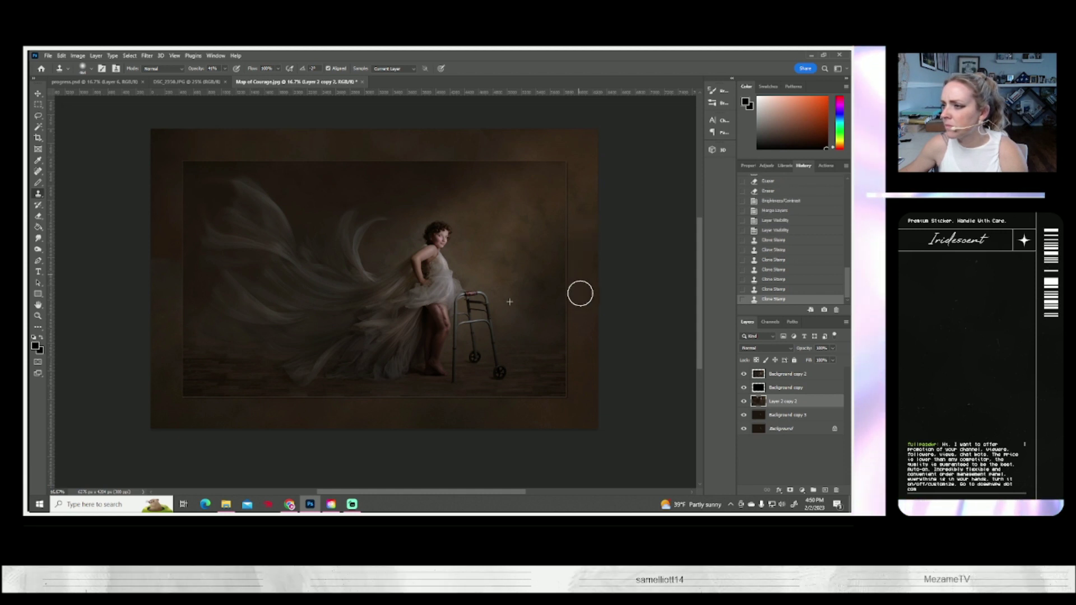
{"action": "left_click_drag", "start_coordinate": [588, 317], "coordinate": [584, 410]}
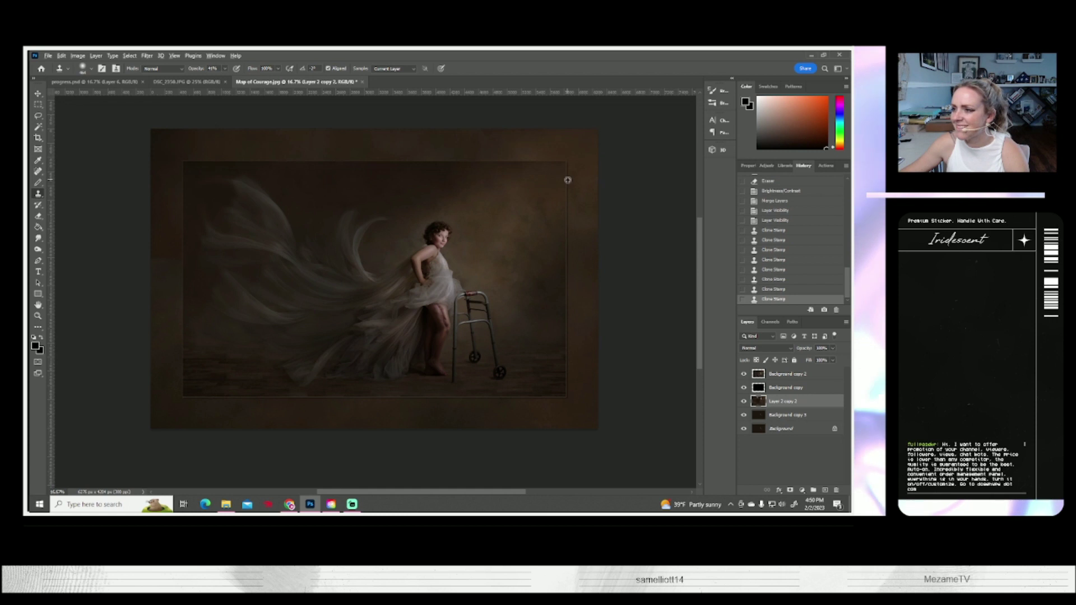
{"action": "left_click_drag", "start_coordinate": [571, 180], "coordinate": [570, 222]}
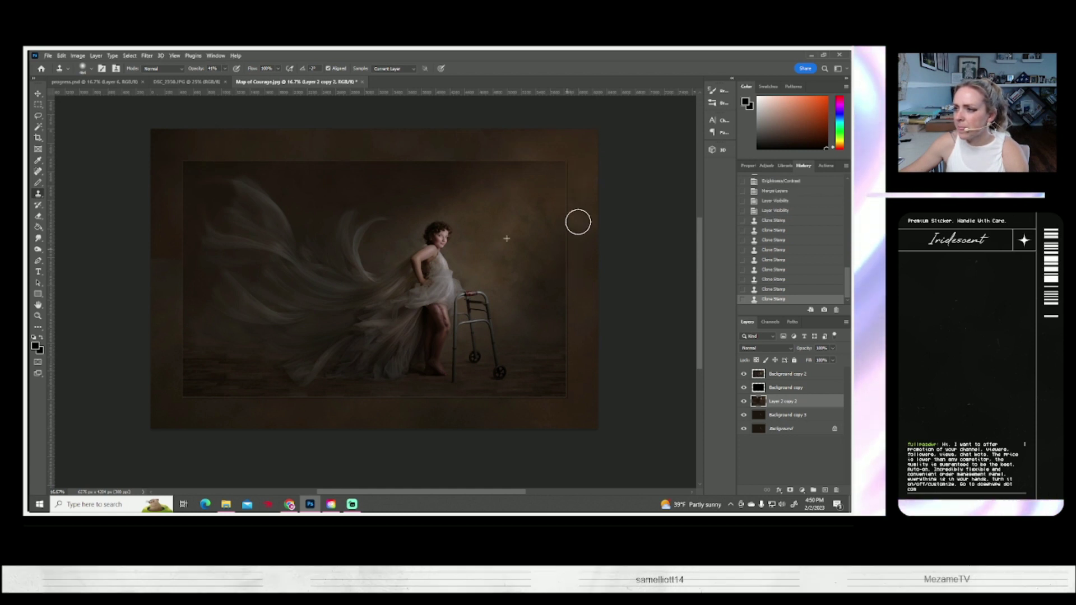
{"action": "left_click_drag", "start_coordinate": [600, 352], "coordinate": [552, 432]}
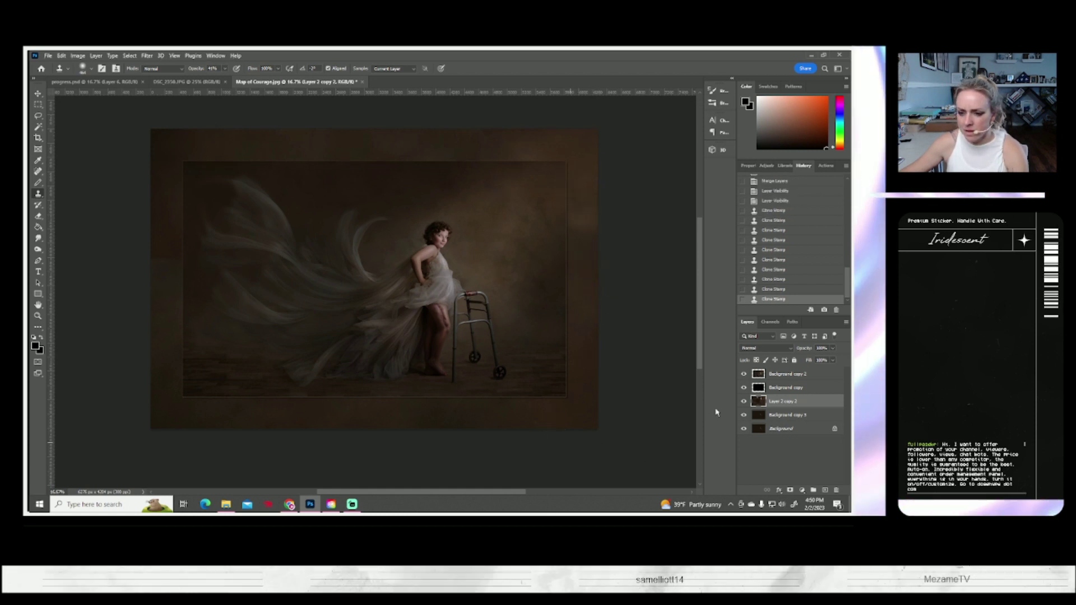
Duplicate the Layer 2 copy 2 border layer
{"action": "right_click", "coordinate": [773, 400]}
{"action": "left_click", "coordinate": [508, 189]}
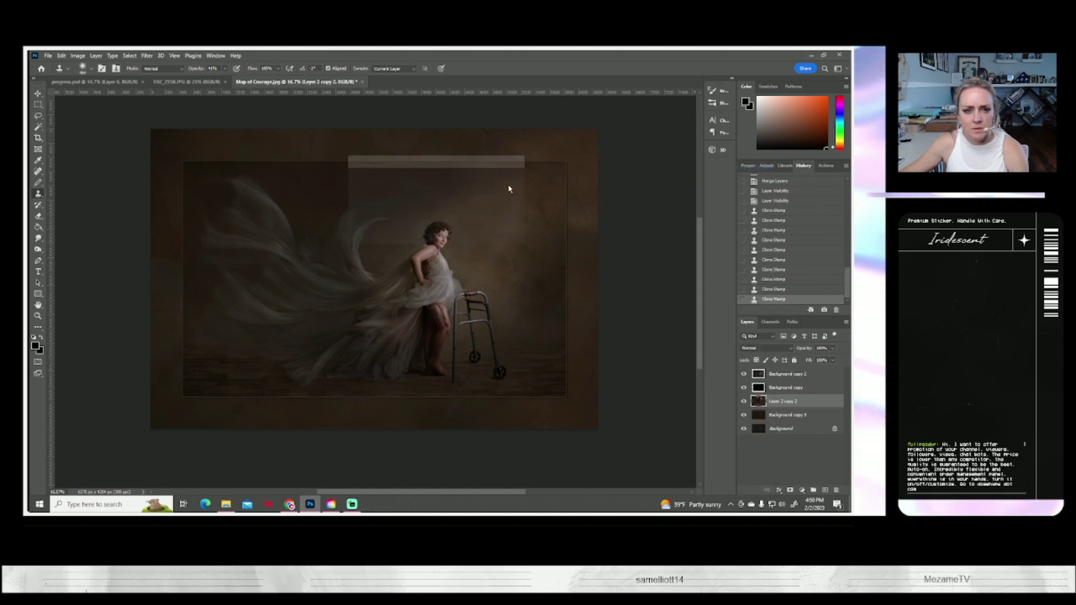
{"action": "left_click", "coordinate": [510, 178]}
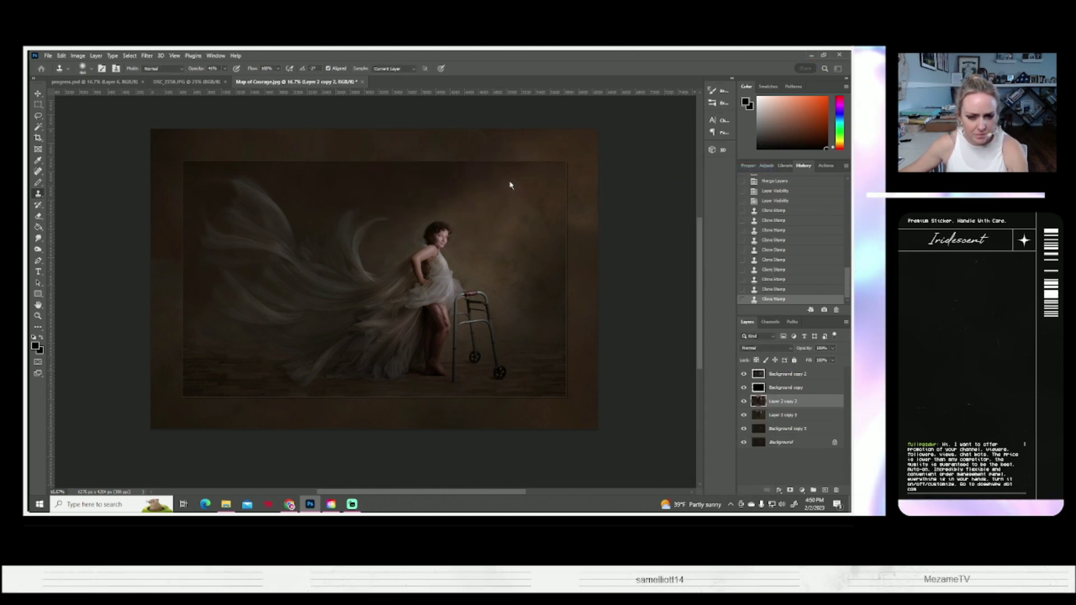
Nudge the Background copy layer slightly left and down behind the framed portrait
{"action": "left_click", "coordinate": [784, 387]}
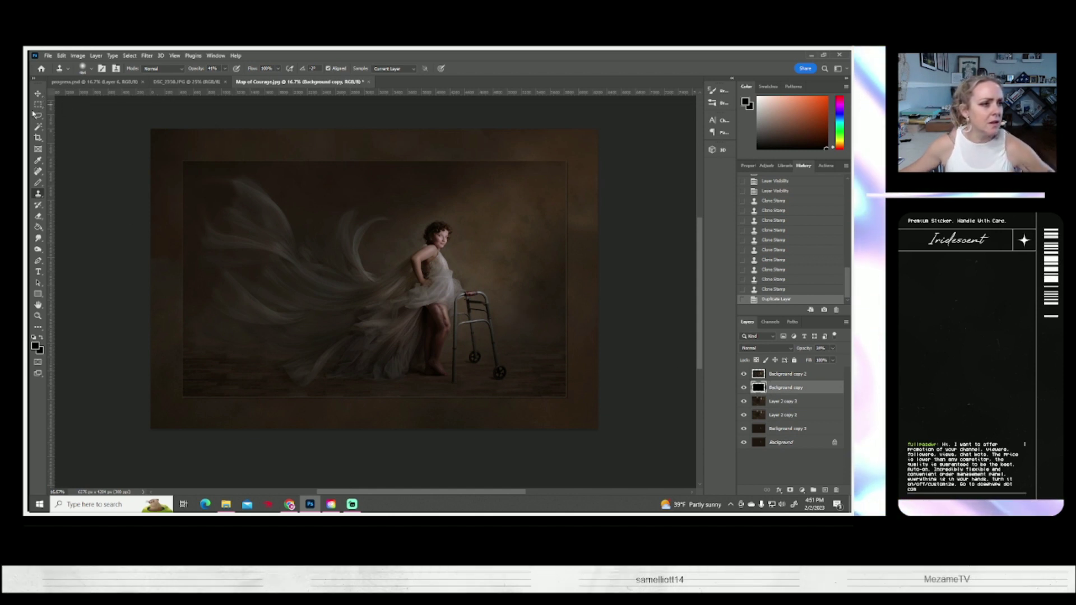
{"action": "left_click", "coordinate": [38, 95]}
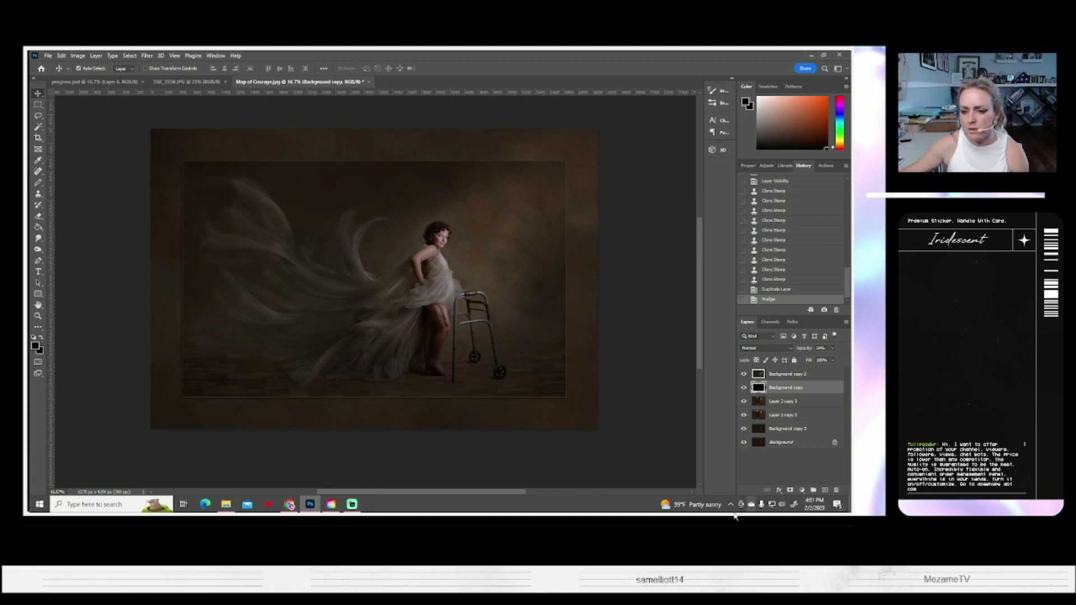
Darken Layer 2 copy 3 with Brightness/Contrast, setting brightness to about -38
{"action": "left_click", "coordinate": [781, 403]}
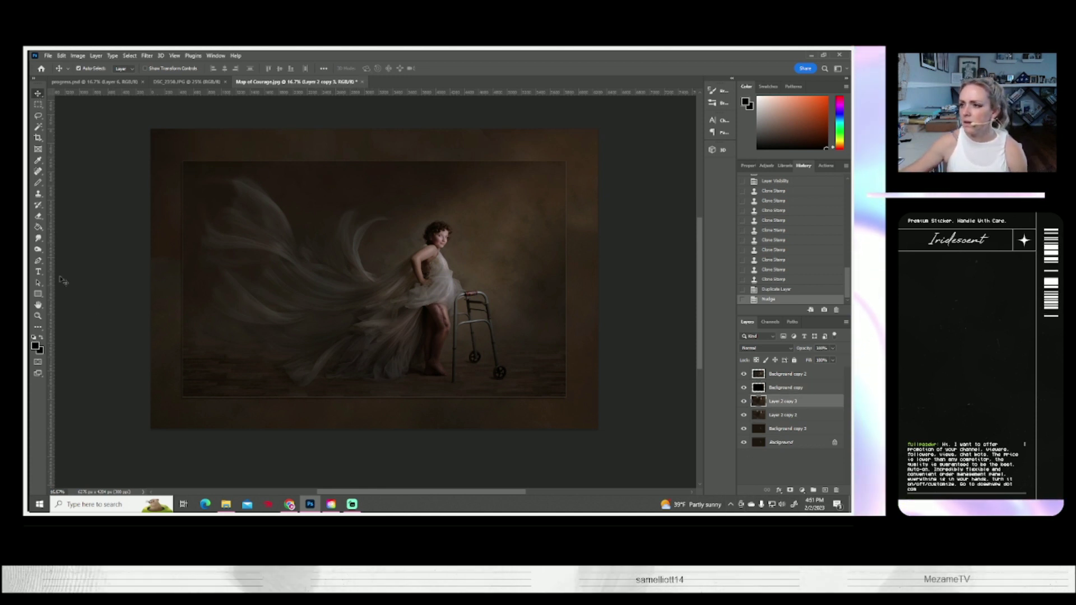
{"action": "left_click", "coordinate": [78, 55]}
{"action": "mouse_move", "coordinate": [95, 79]}
{"action": "left_click", "coordinate": [179, 78]}
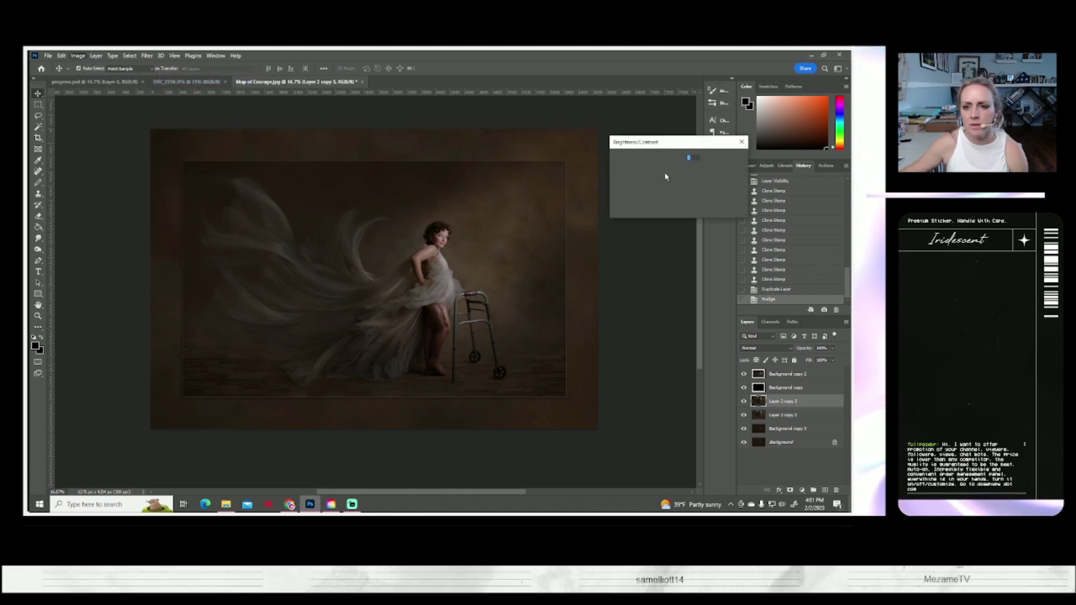
{"action": "left_click_drag", "start_coordinate": [659, 171], "coordinate": [651, 178]}
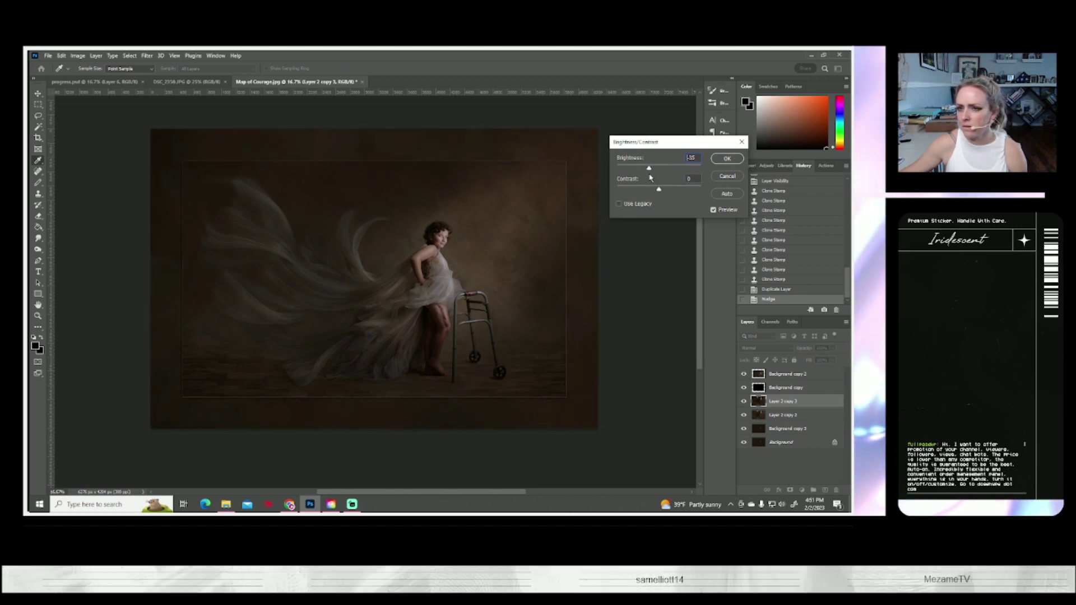
{"action": "left_click", "coordinate": [727, 160]}
Softly erase the upper right and central parts of the darkened Layer 2 copy 3 to reveal the brighter backdrop beneath
{"action": "key", "text": "e"}
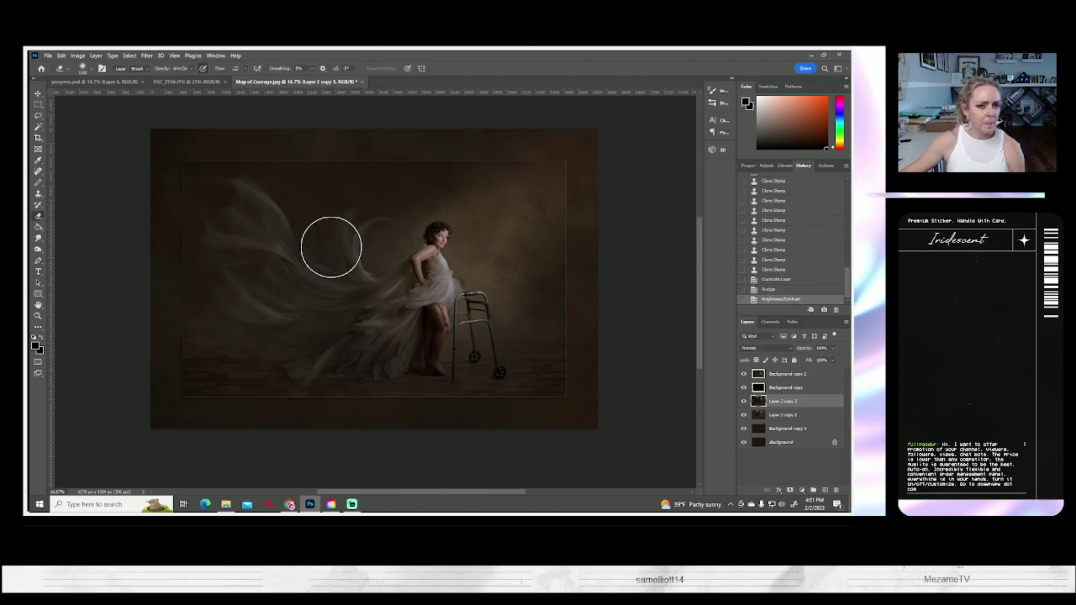
{"action": "left_click_drag", "start_coordinate": [589, 197], "coordinate": [519, 319]}
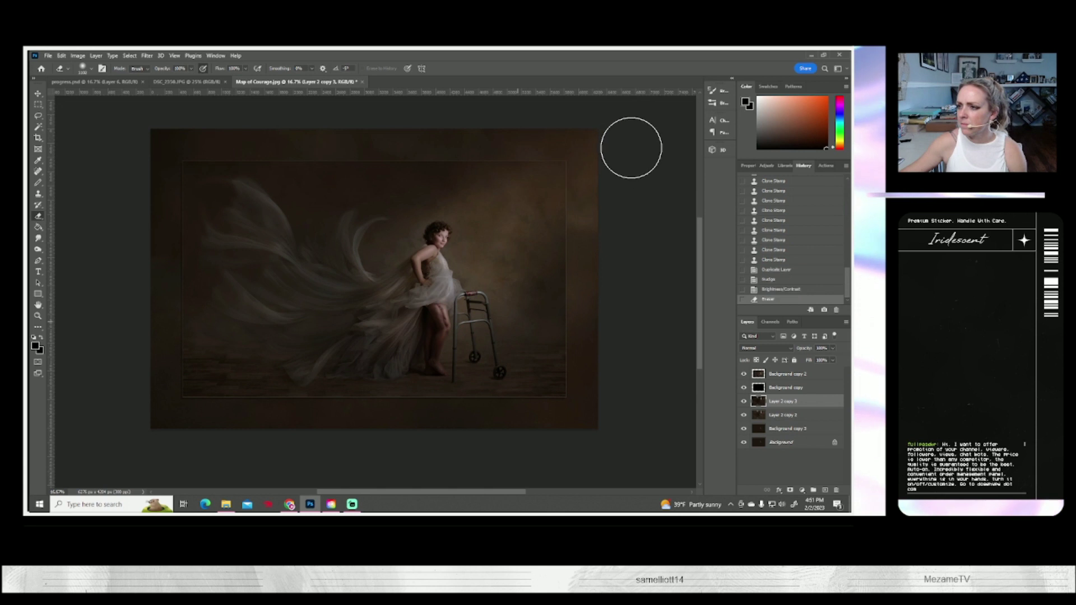
{"action": "left_click_drag", "start_coordinate": [337, 220], "coordinate": [344, 282]}
{"action": "mouse_move", "coordinate": [562, 239]}
{"action": "left_mouse_down"}
{"action": "mouse_move", "coordinate": [550, 298]}
{"action": "mouse_move", "coordinate": [478, 382]}
{"action": "mouse_move", "coordinate": [291, 408]}
{"action": "mouse_move", "coordinate": [195, 391]}
{"action": "left_mouse_up"}
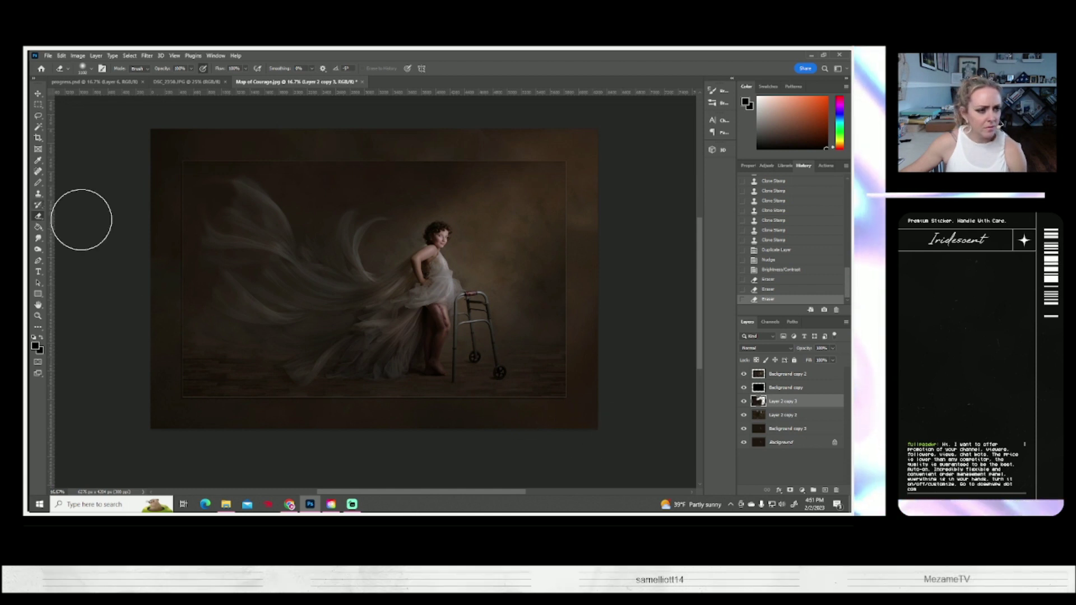
Merge Layer 2 copy 3 with Layer 2 copy 2
{"action": "left_click", "coordinate": [783, 415]}
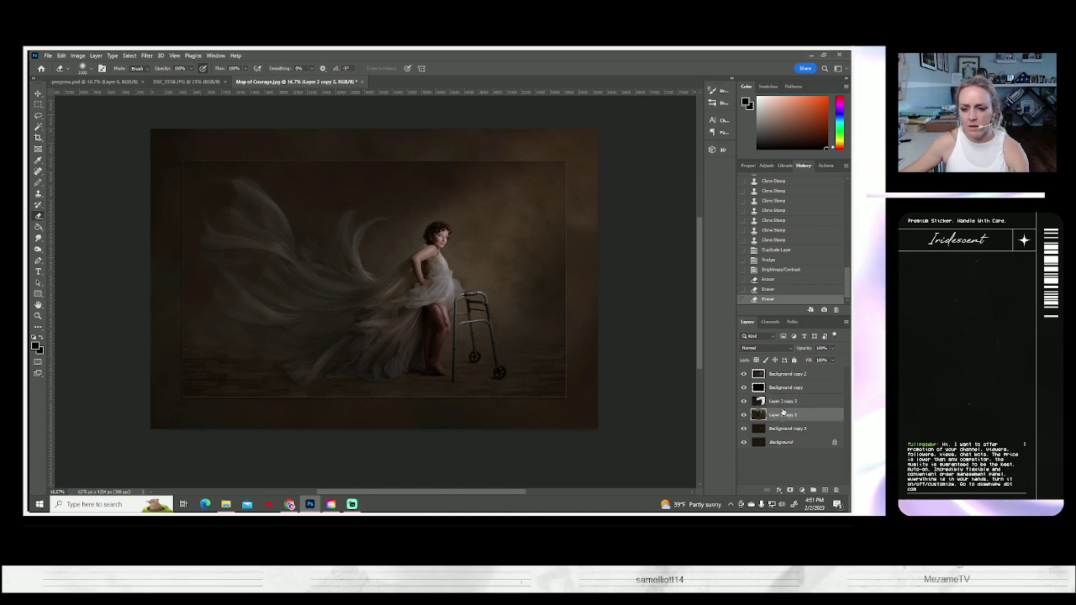
{"action": "left_click", "coordinate": [783, 402], "text": "shift"}
{"action": "right_click", "coordinate": [785, 401]}
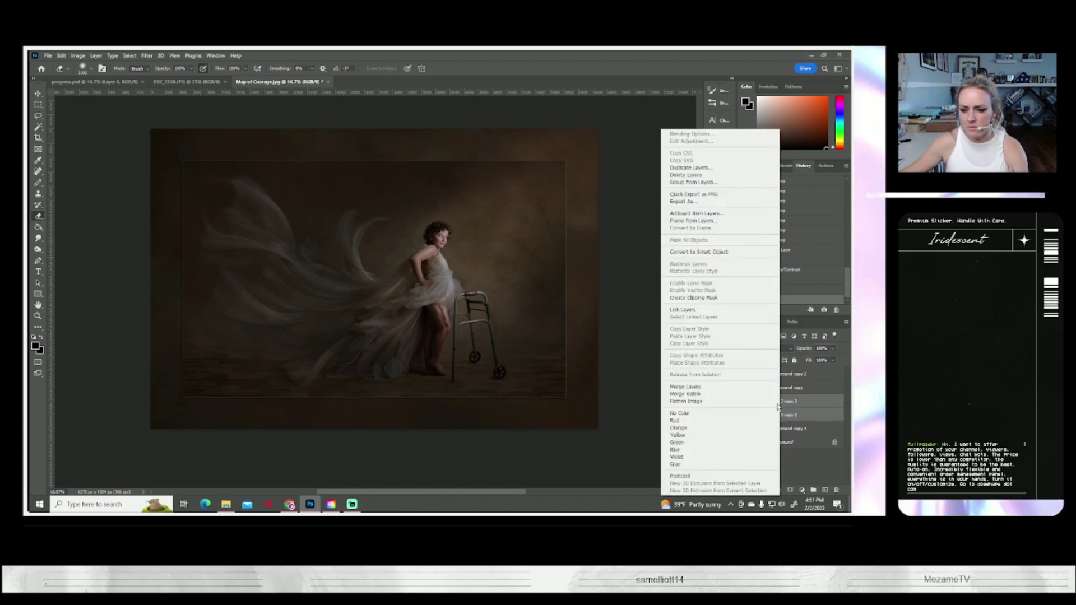
{"action": "left_click", "coordinate": [684, 387]}
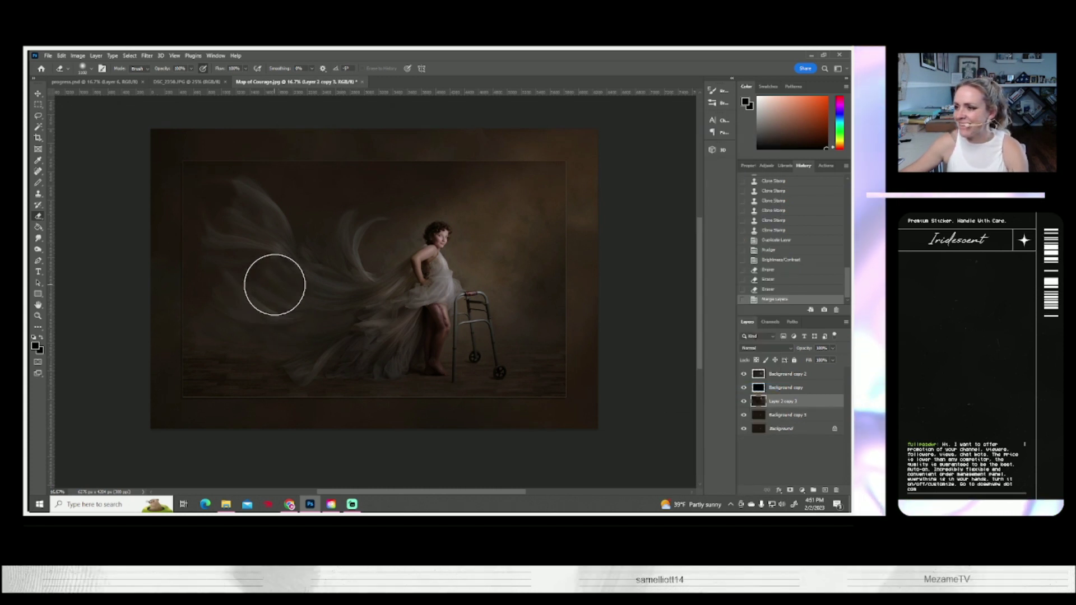
Clone backdrop texture over the right border of the merged layer to smooth the tonal transition
{"action": "left_click", "coordinate": [39, 195]}
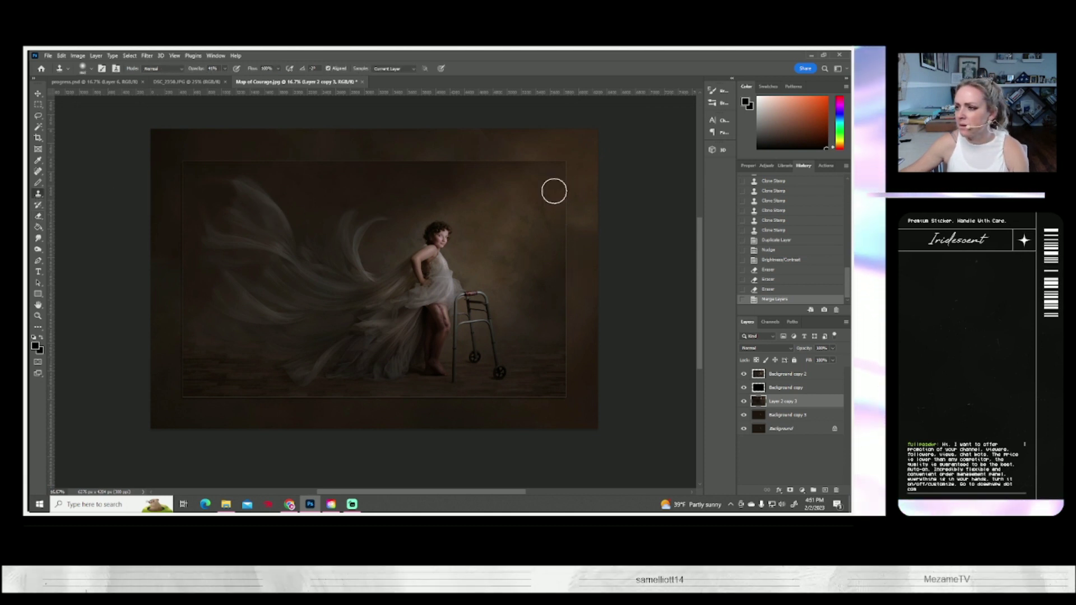
{"action": "left_click", "coordinate": [554, 188]}
{"action": "left_click", "coordinate": [465, 225]}
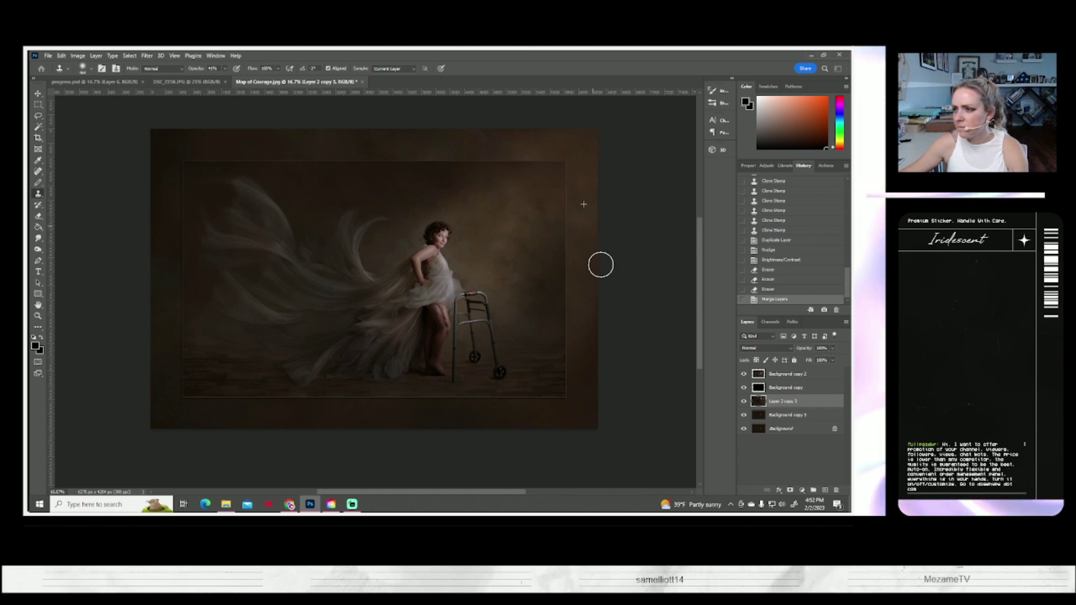
{"action": "left_click_drag", "start_coordinate": [600, 264], "coordinate": [575, 239]}
{"action": "left_click_drag", "start_coordinate": [463, 267], "coordinate": [428, 331]}
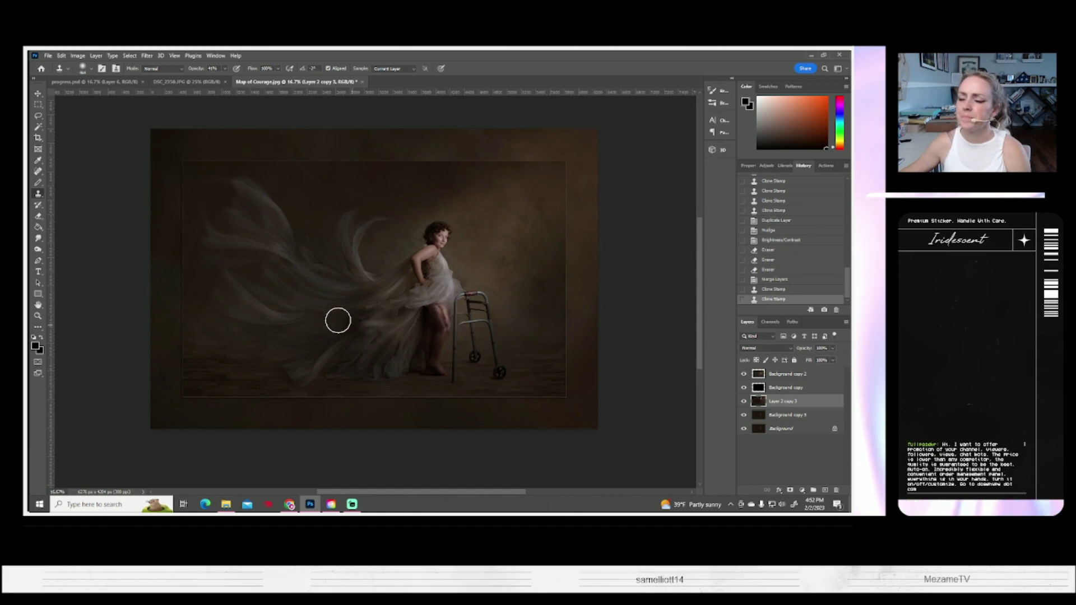
Darken the upper left border with a large soft black brush at low opacity, and undo the last stroke
{"action": "right_click", "coordinate": [38, 183]}
{"action": "left_click", "coordinate": [84, 183]}
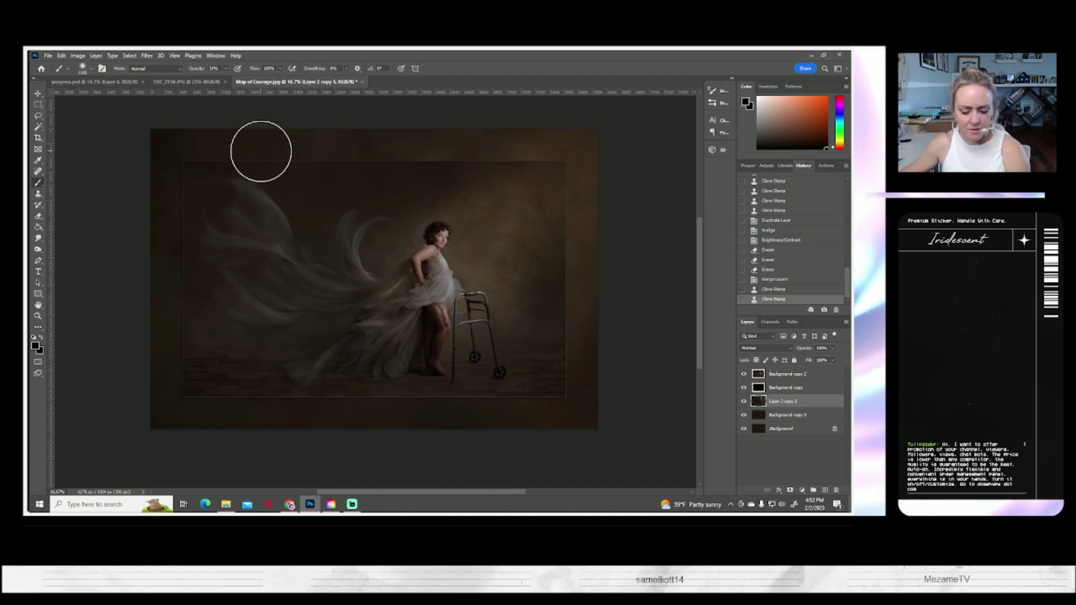
{"action": "mouse_move", "coordinate": [260, 144]}
{"action": "left_mouse_down"}
{"action": "mouse_move", "coordinate": [409, 131]}
{"action": "mouse_move", "coordinate": [271, 144]}
{"action": "mouse_move", "coordinate": [152, 175]}
{"action": "left_mouse_up"}
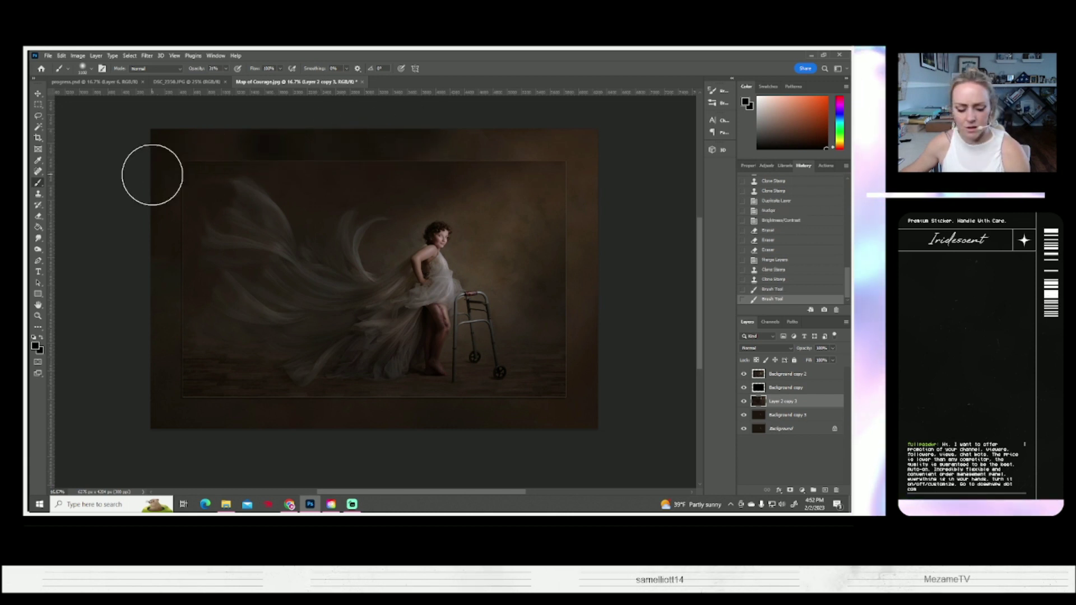
{"action": "key", "text": "ctrl+z"}
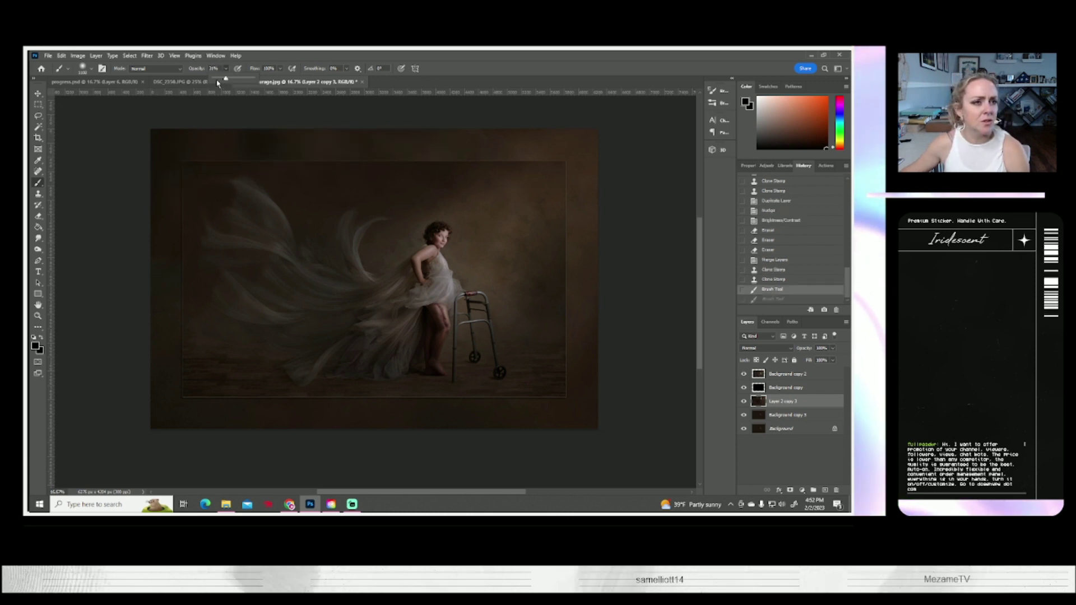
Lower the brush opacity further and softly darken the top, left and bottom borders, enlarging the brush for the lower right edge
{"action": "left_click_drag", "start_coordinate": [218, 83], "coordinate": [214, 83]}
{"action": "left_click_drag", "start_coordinate": [485, 130], "coordinate": [87, 169]}
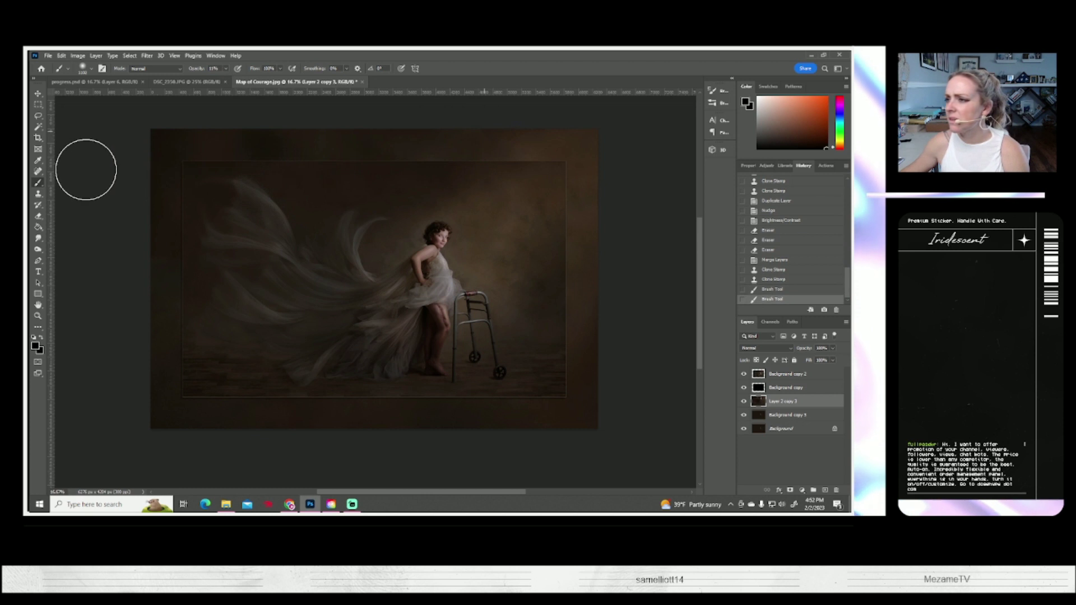
{"action": "mouse_move", "coordinate": [244, 138]}
{"action": "left_mouse_down"}
{"action": "mouse_move", "coordinate": [127, 279]}
{"action": "mouse_move", "coordinate": [96, 401]}
{"action": "left_mouse_up"}
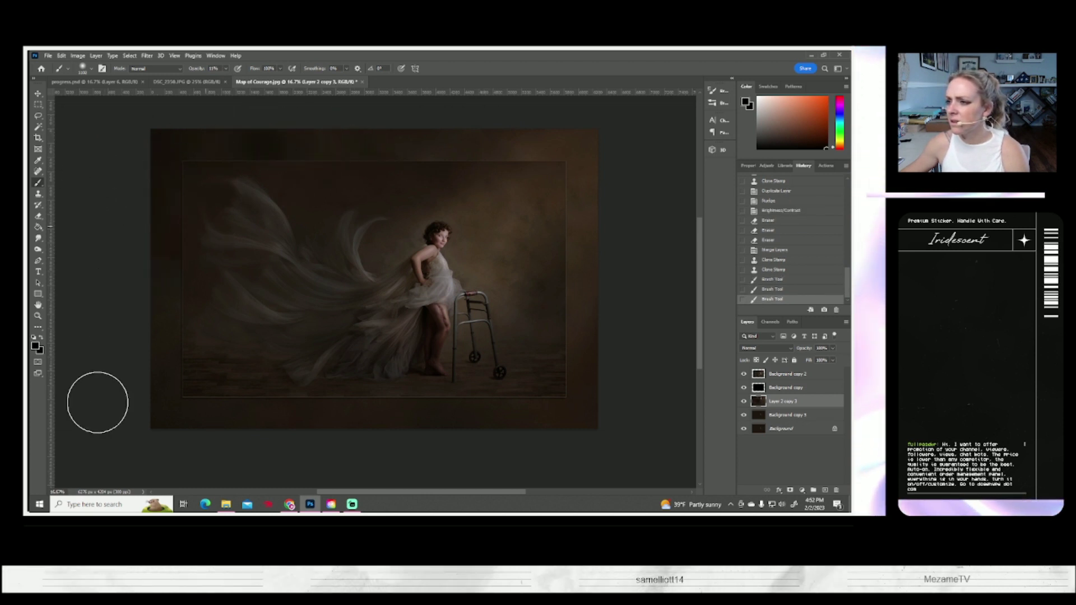
{"action": "mouse_move", "coordinate": [160, 373]}
{"action": "left_mouse_down"}
{"action": "mouse_move", "coordinate": [156, 416]}
{"action": "mouse_move", "coordinate": [497, 430]}
{"action": "mouse_move", "coordinate": [472, 431]}
{"action": "left_mouse_up"}
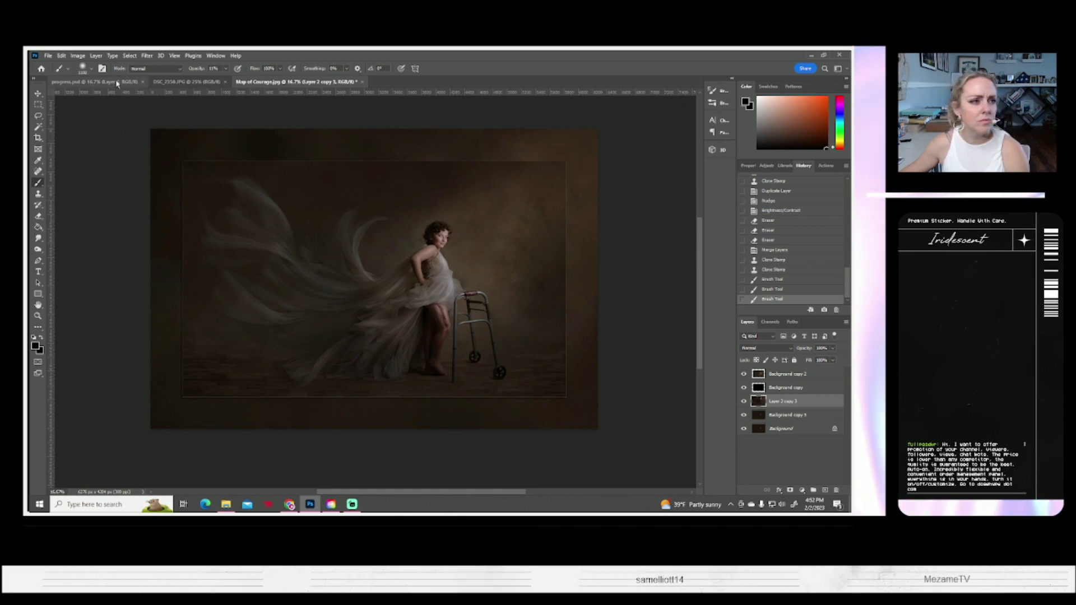
{"action": "left_click", "coordinate": [83, 69]}
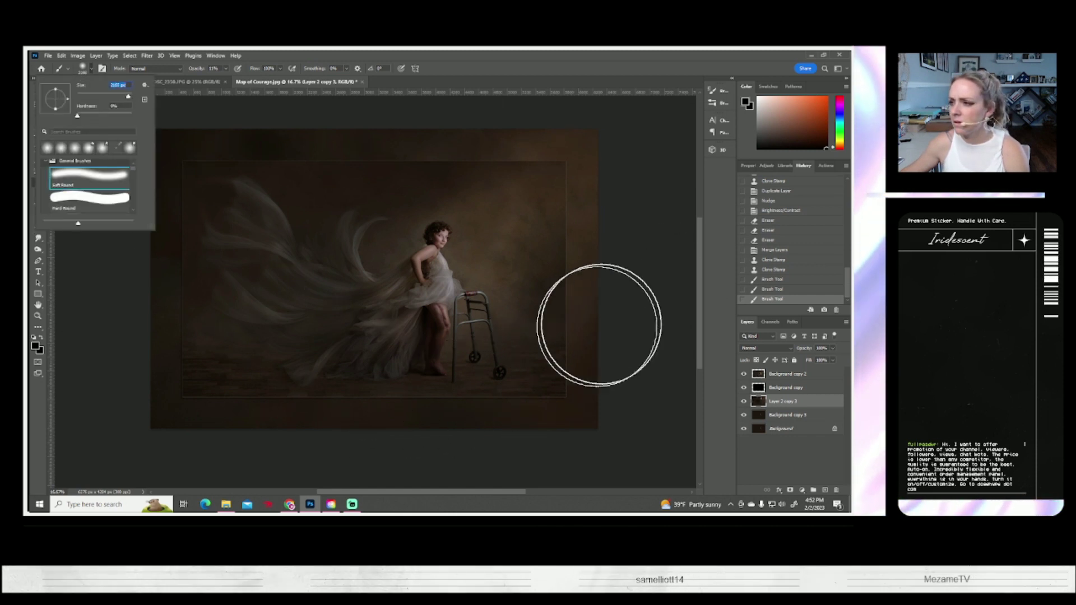
{"action": "left_click", "coordinate": [564, 336]}
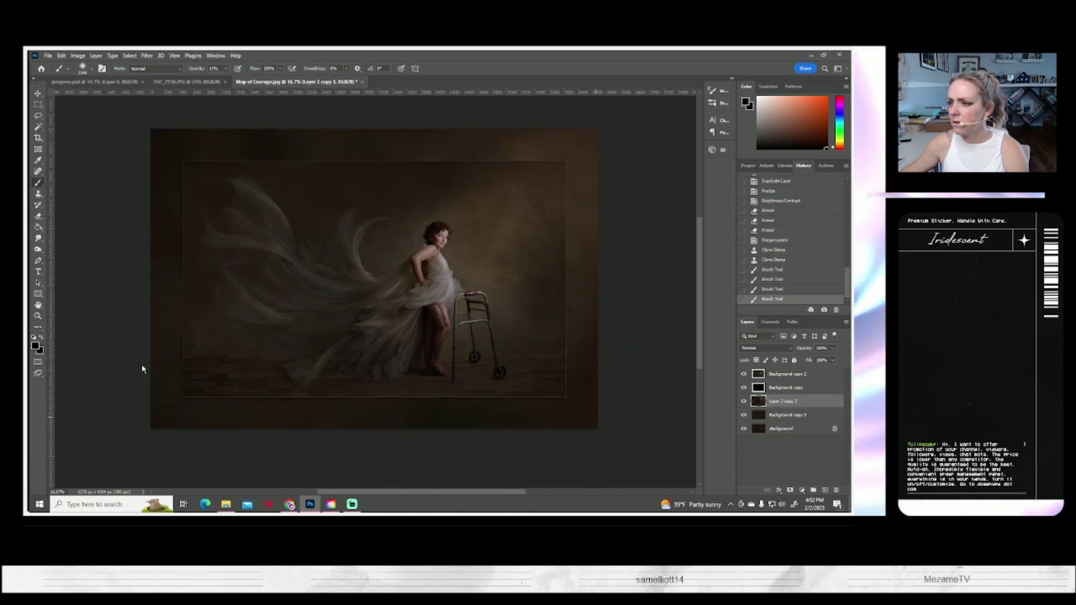
Softly darken the lower right, upper left and upper middle areas of Layer 2 copy 3 with the large black low-opacity brush
{"action": "left_click_drag", "start_coordinate": [547, 457], "coordinate": [533, 360]}
{"action": "left_click", "coordinate": [532, 360]}
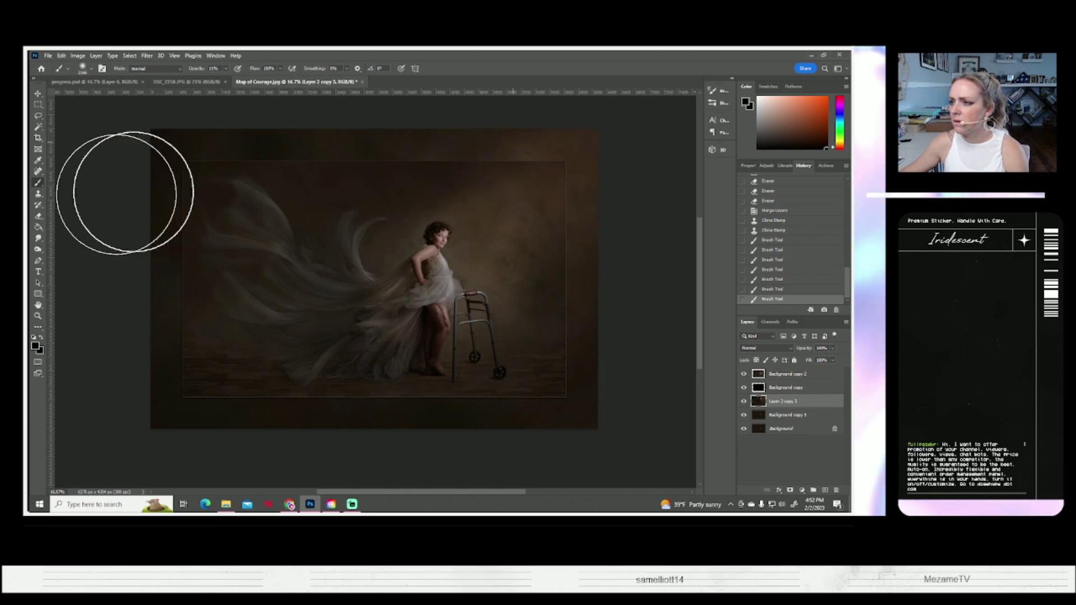
{"action": "left_click", "coordinate": [124, 192]}
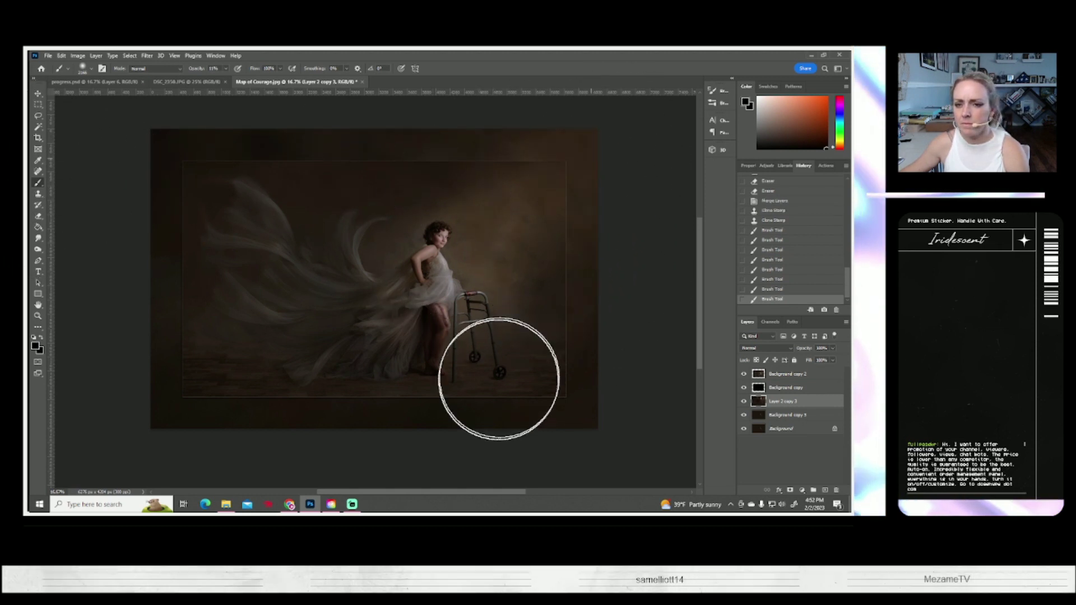
{"action": "left_click", "coordinate": [499, 379]}
{"action": "mouse_move", "coordinate": [329, 216]}
{"action": "left_mouse_down"}
{"action": "mouse_move", "coordinate": [228, 210]}
{"action": "mouse_move", "coordinate": [336, 180]}
{"action": "left_mouse_up"}
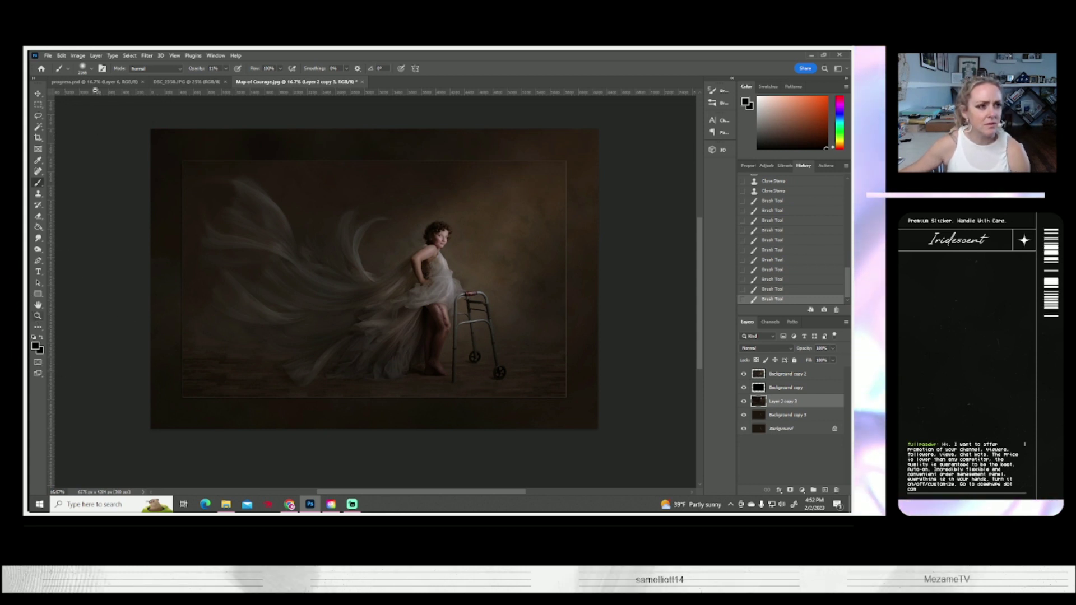
Save the layered document as Map of Courage.psd with Maximize Compatibility on
{"action": "key", "text": "z"}
{"action": "left_click", "coordinate": [47, 55]}
{"action": "left_click", "coordinate": [71, 163]}
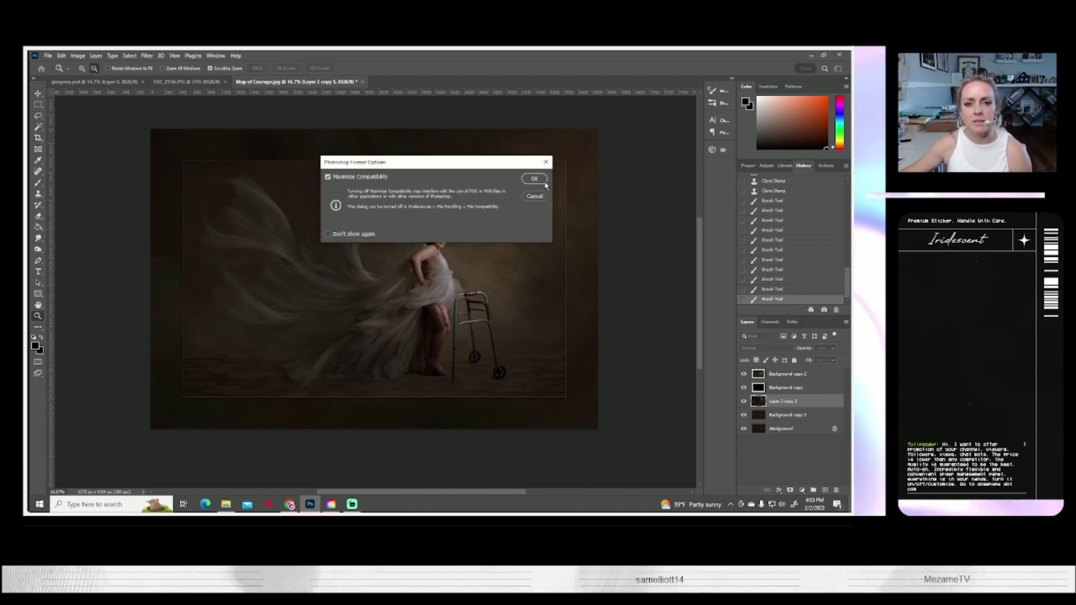
{"action": "left_click", "coordinate": [539, 177]}
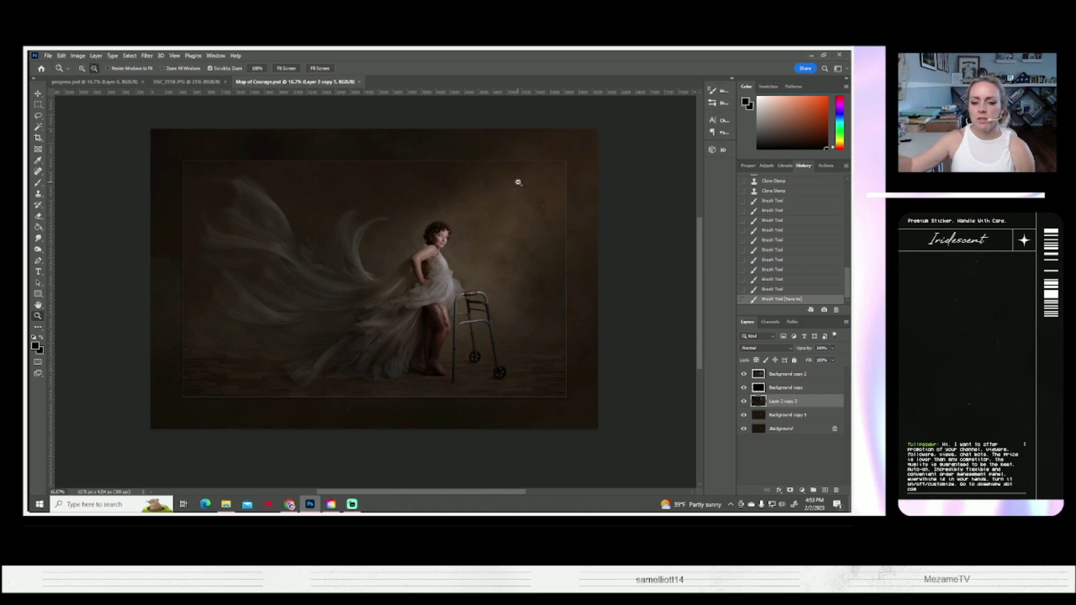
Flatten the image and save it as Map of Courage.jpg at JPEG quality 10 in Baseline ("Standard") format
{"action": "left_click", "coordinate": [97, 55]}
{"action": "left_click", "coordinate": [120, 387]}
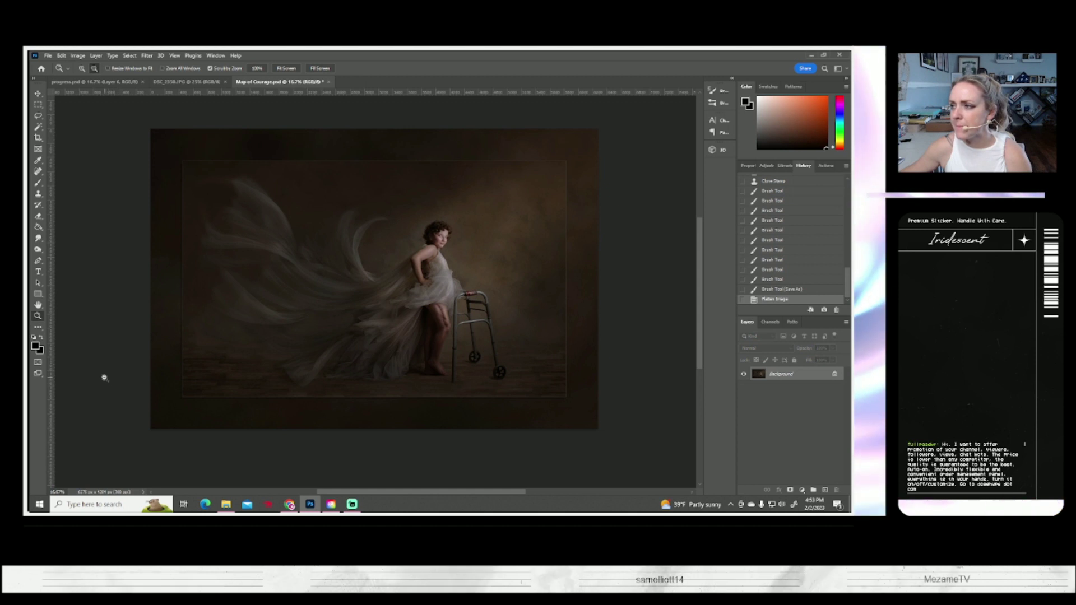
{"action": "left_click", "coordinate": [48, 55]}
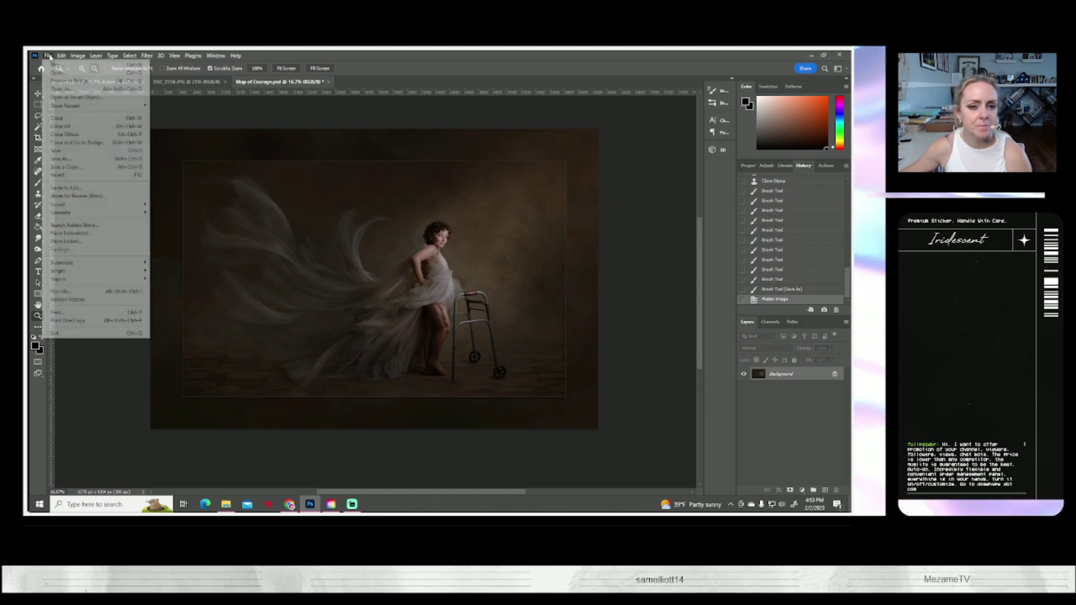
{"action": "left_click", "coordinate": [62, 159]}
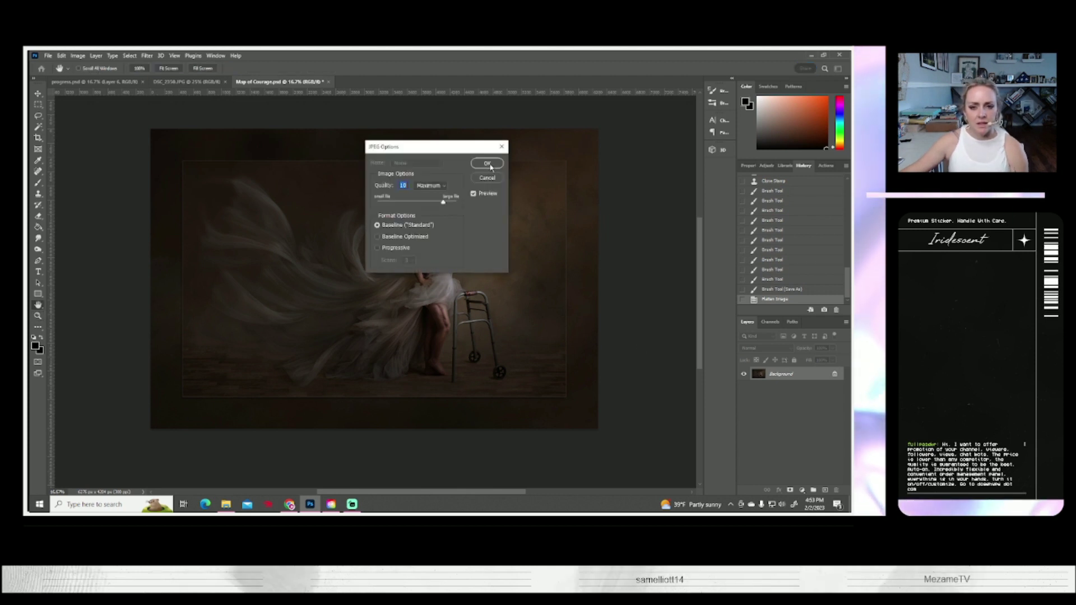
{"action": "left_click", "coordinate": [487, 164]}
{"action": "key", "text": "z"}
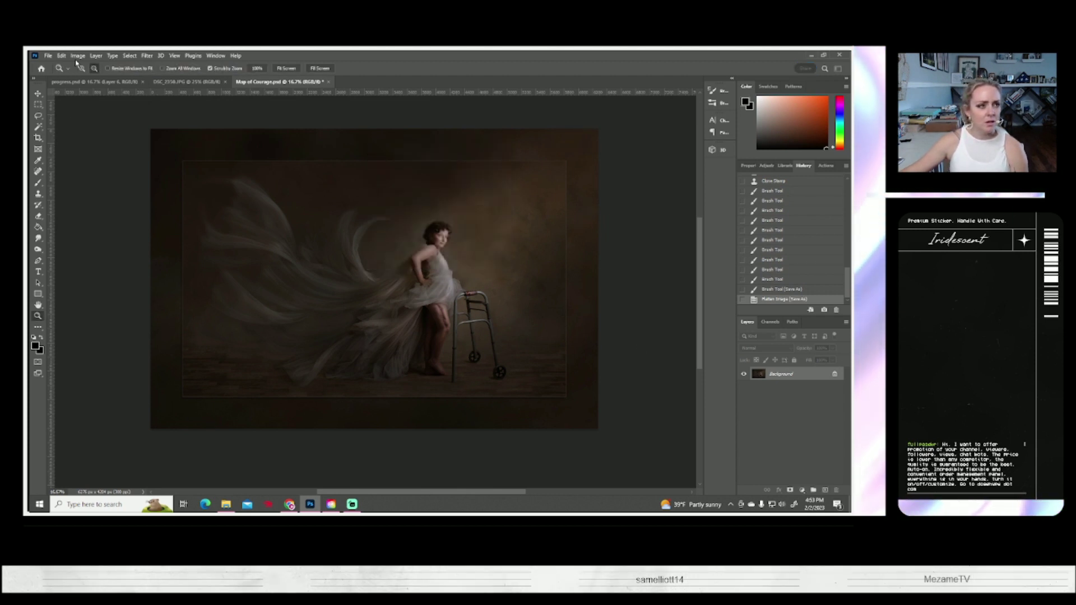
Try extreme white-point and black-point input levels on the flattened image, and cancel the Levels adjustment
{"action": "left_click", "coordinate": [78, 56]}
{"action": "mouse_move", "coordinate": [80, 79]}
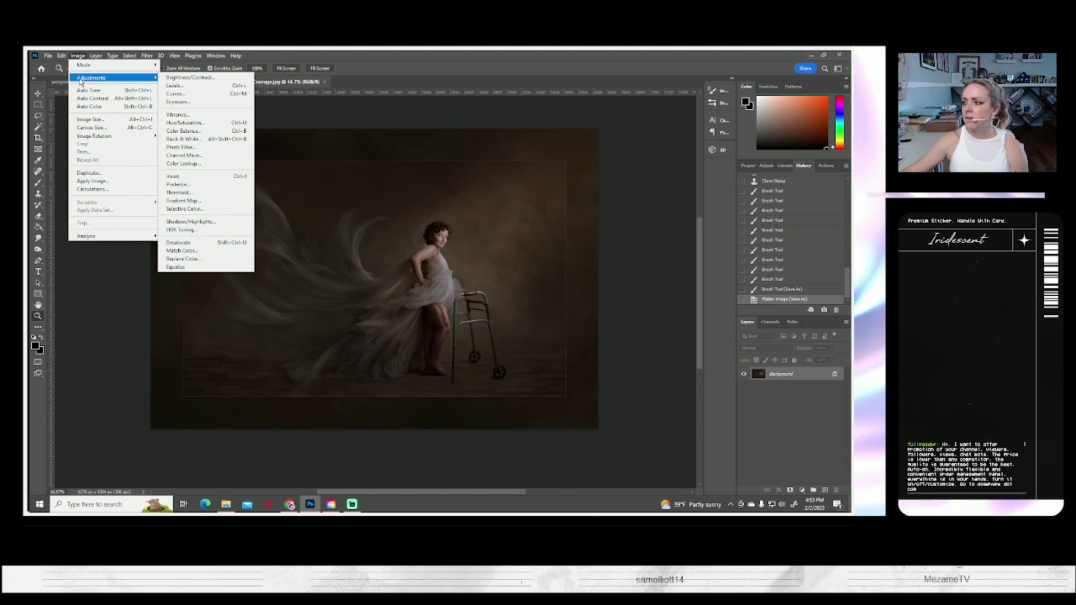
{"action": "left_click", "coordinate": [202, 86]}
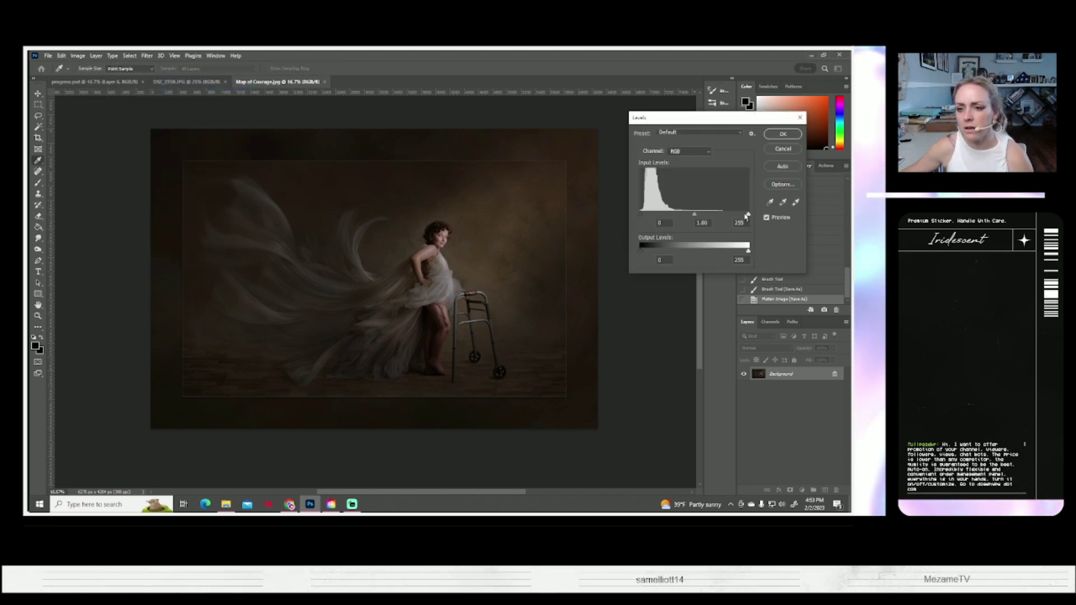
{"action": "left_click_drag", "start_coordinate": [748, 215], "coordinate": [633, 232]}
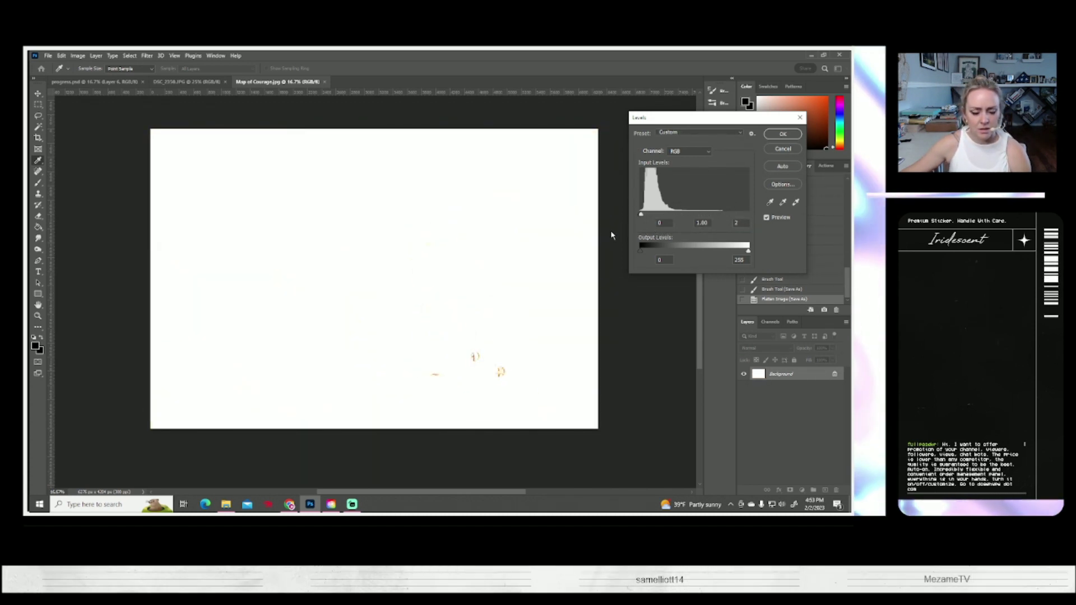
{"action": "left_click_drag", "start_coordinate": [640, 215], "coordinate": [598, 228]}
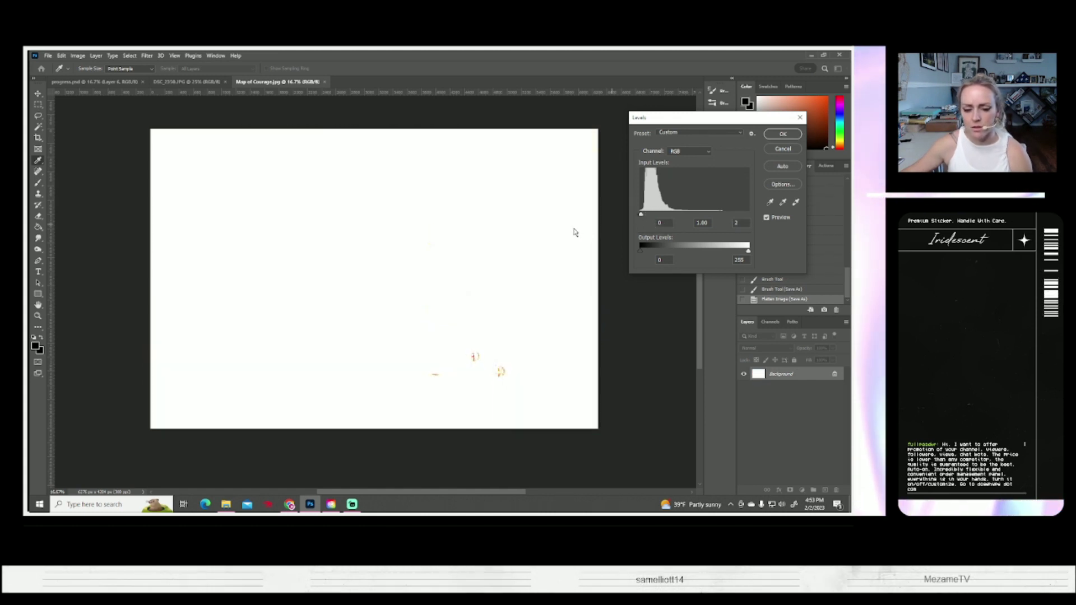
{"action": "left_click_drag", "start_coordinate": [641, 214], "coordinate": [748, 215]}
{"action": "left_click", "coordinate": [748, 214]}
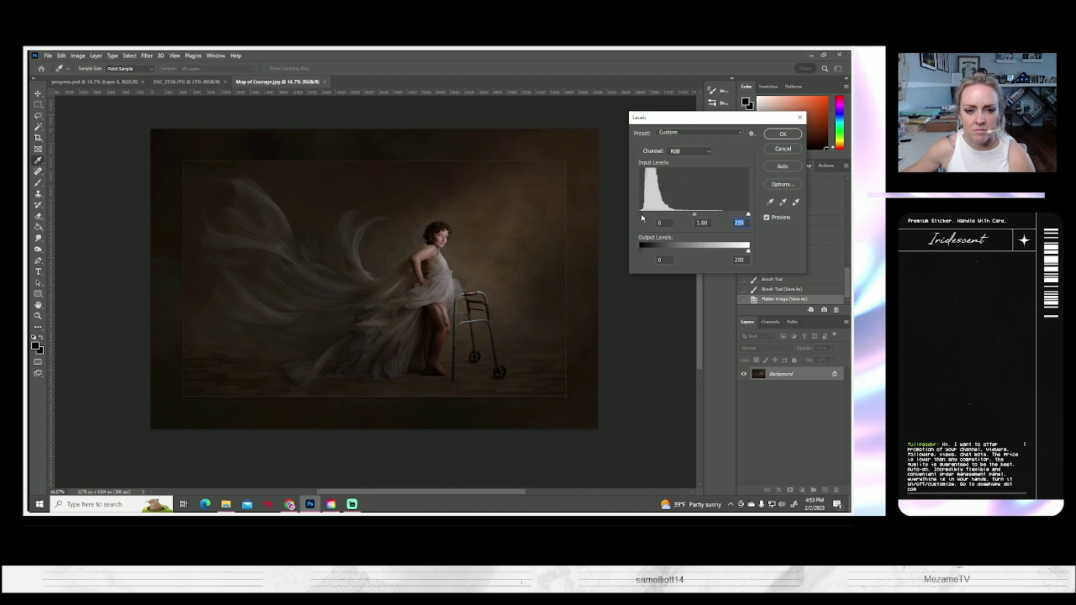
{"action": "left_click_drag", "start_coordinate": [643, 216], "coordinate": [747, 217]}
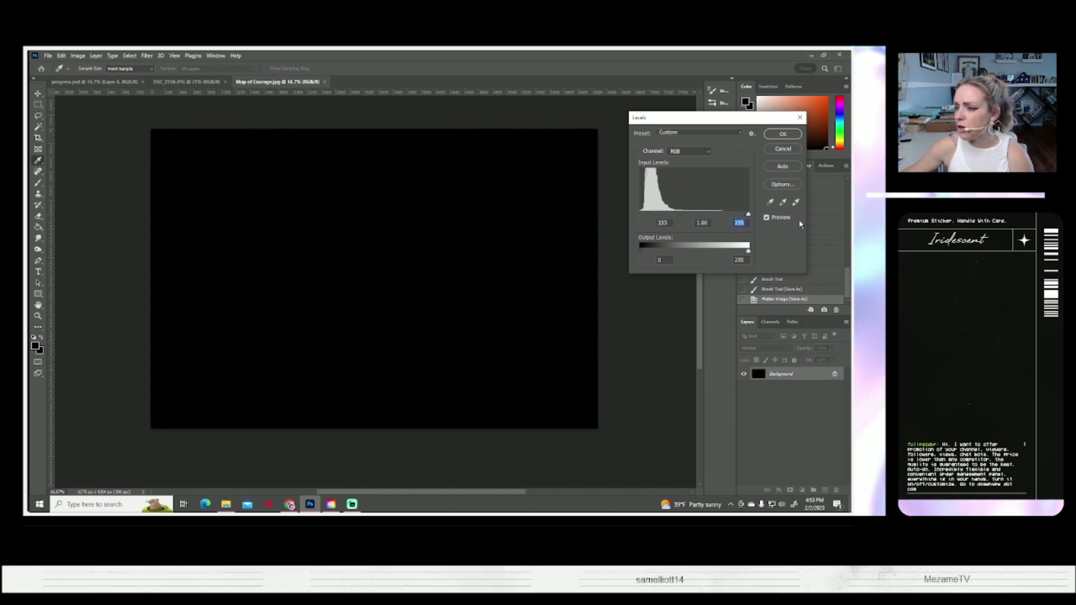
{"action": "left_click_drag", "start_coordinate": [747, 215], "coordinate": [691, 210]}
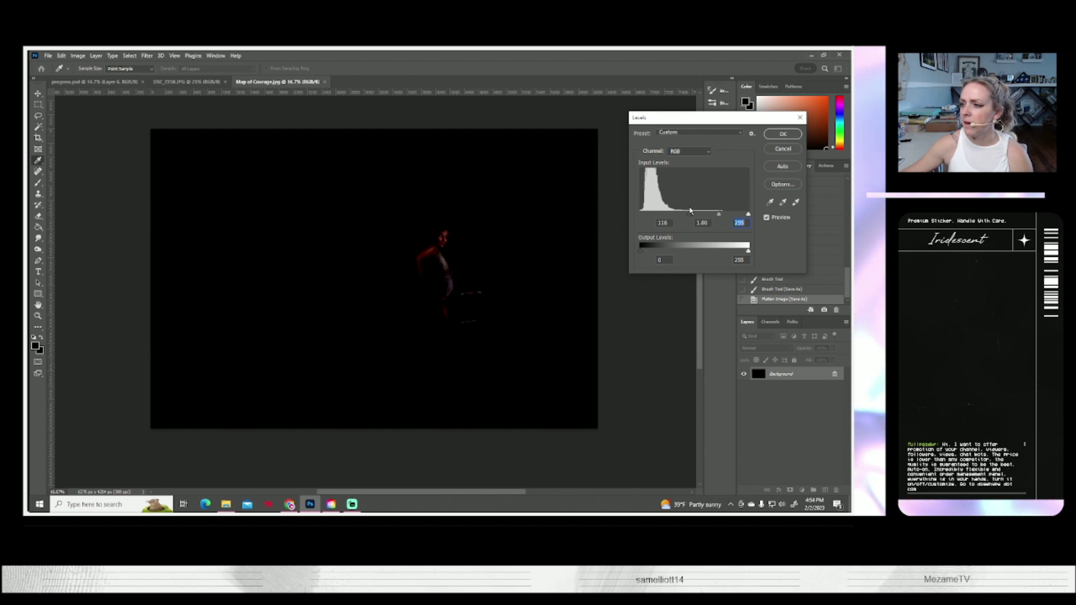
{"action": "left_click_drag", "start_coordinate": [691, 210], "coordinate": [622, 211]}
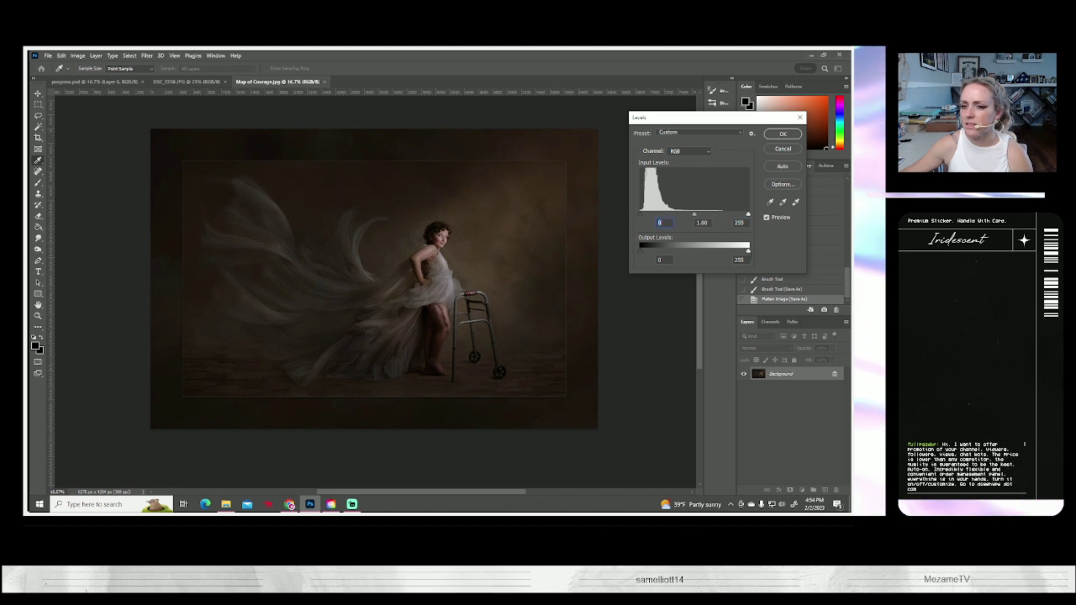
{"action": "left_click_drag", "start_coordinate": [748, 215], "coordinate": [673, 220]}
{"action": "left_click", "coordinate": [782, 148]}
{"action": "key", "text": "z"}
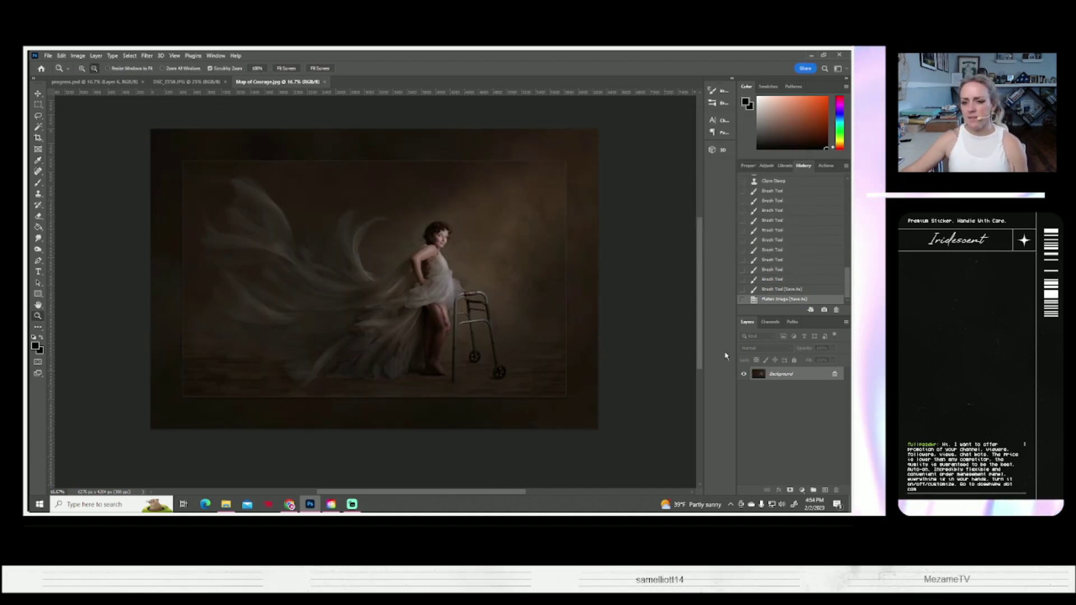
{"action": "left_click", "coordinate": [48, 56]}
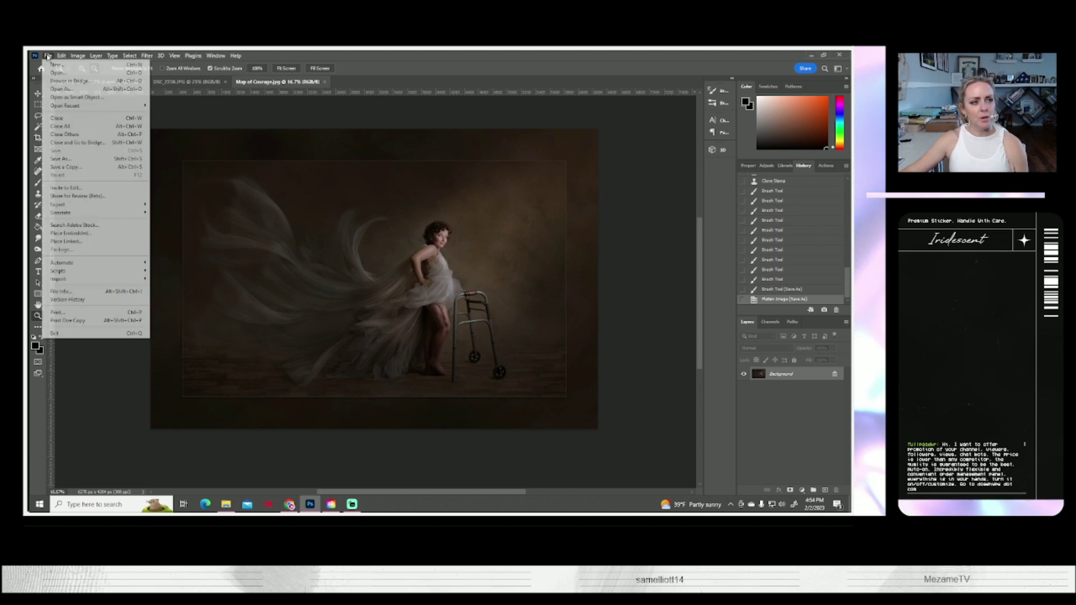
{"action": "left_click", "coordinate": [71, 59]}
{"action": "left_click", "coordinate": [49, 55]}
{"action": "key", "text": "Escape"}
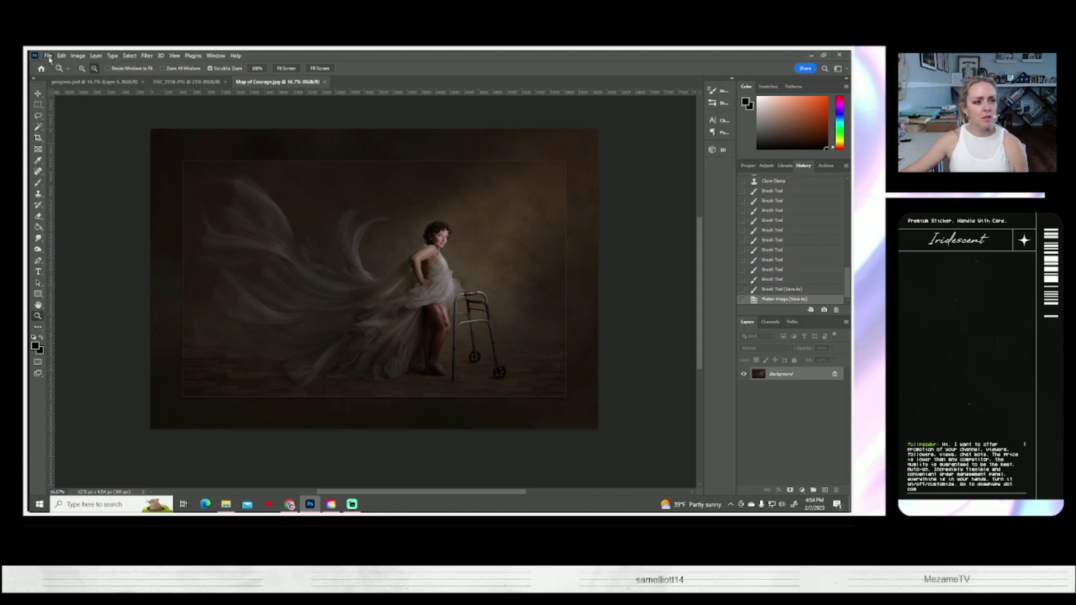
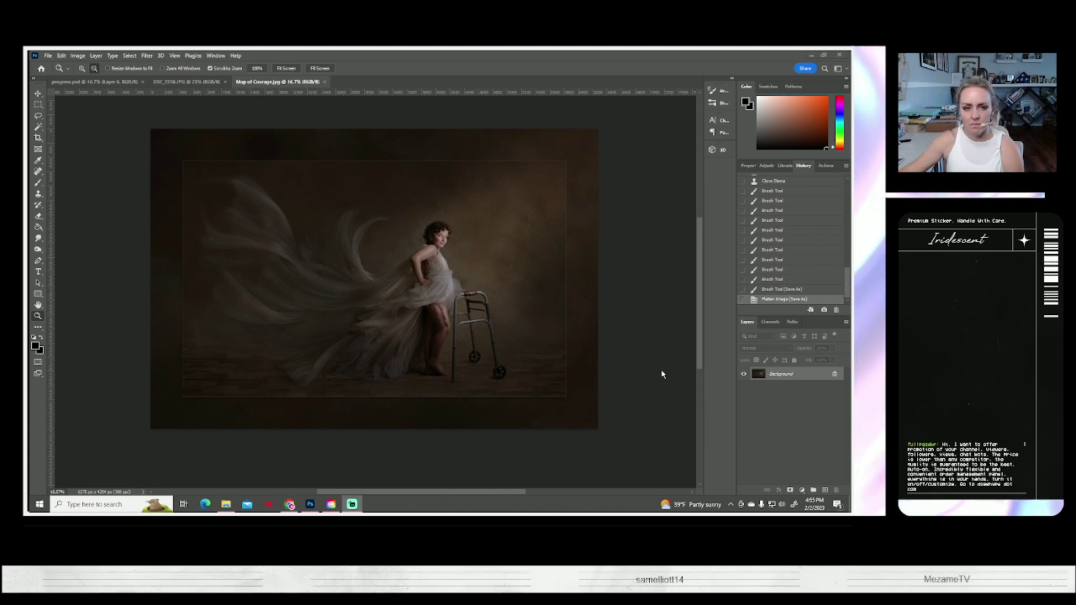
Resize the image to a width of 4000 pixels and inspect the portrait's detail up close and as a whole
{"action": "left_click", "coordinate": [78, 56]}
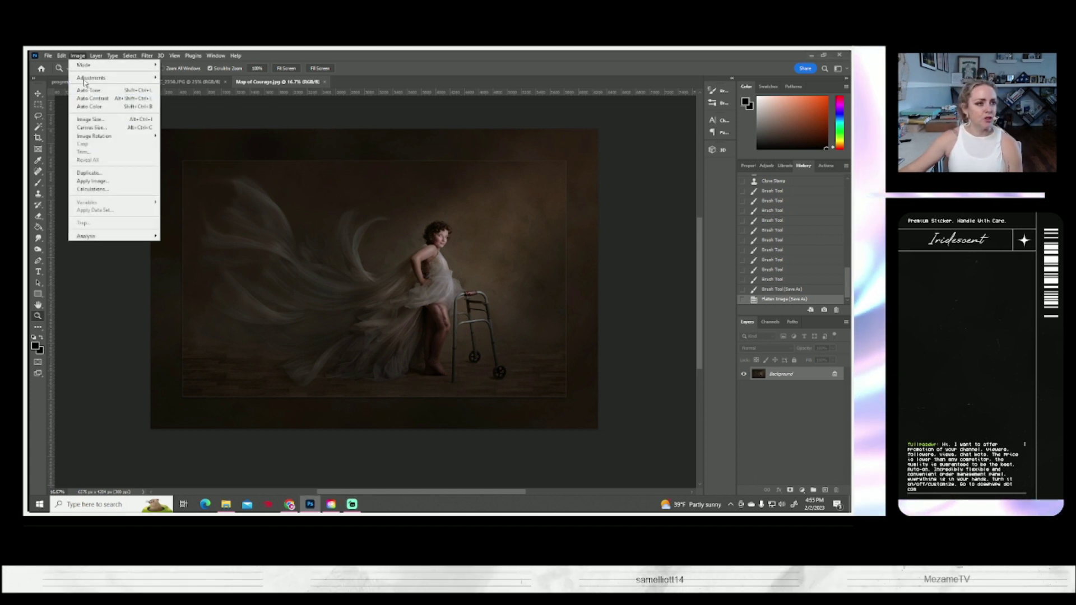
{"action": "left_click", "coordinate": [86, 120]}
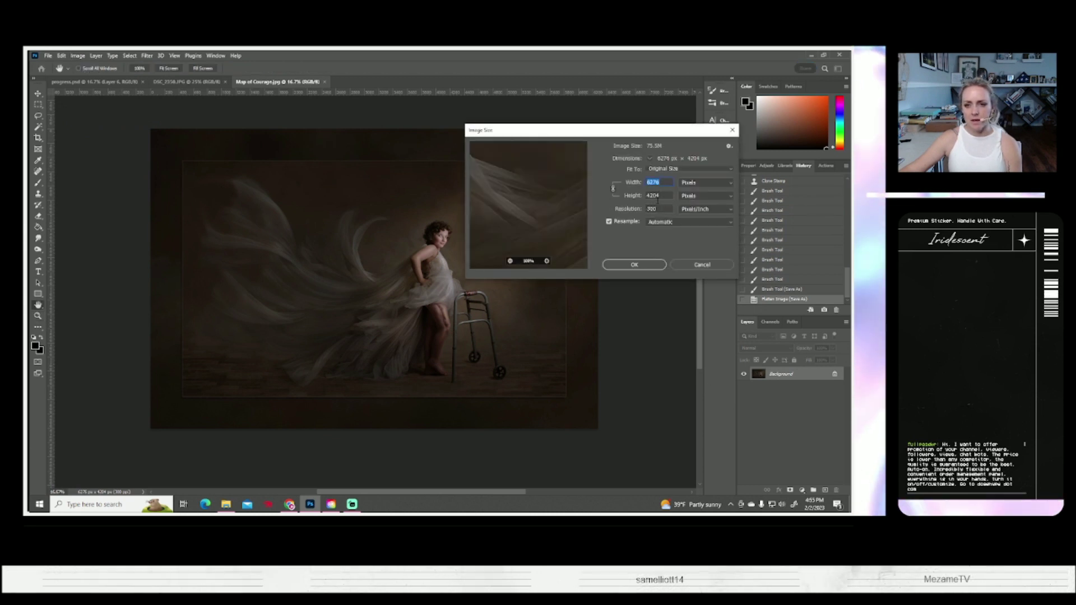
{"action": "type", "text": "4"}
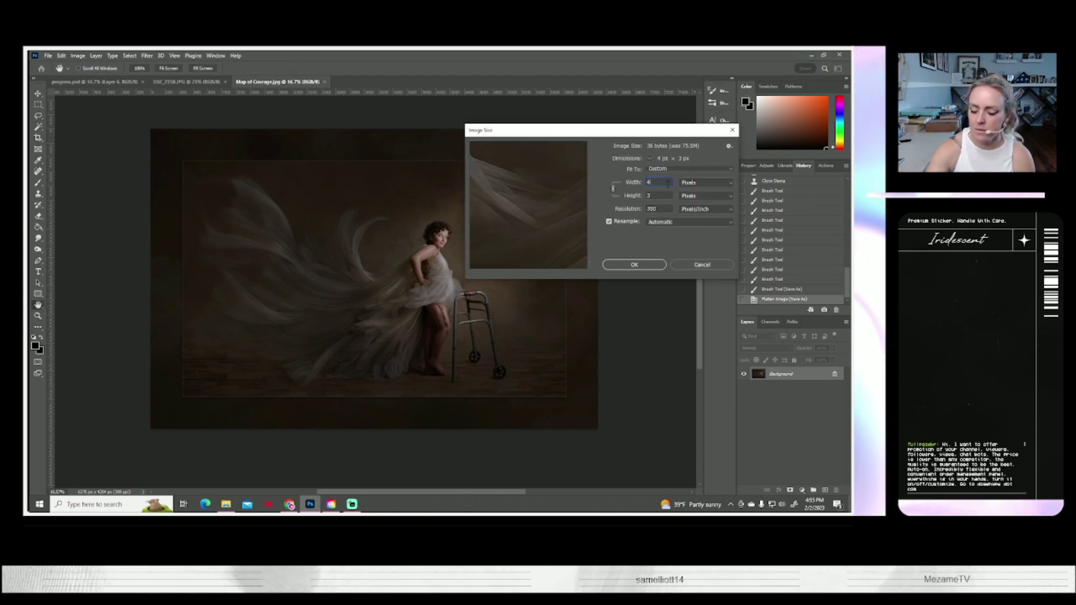
{"action": "type", "text": "000"}
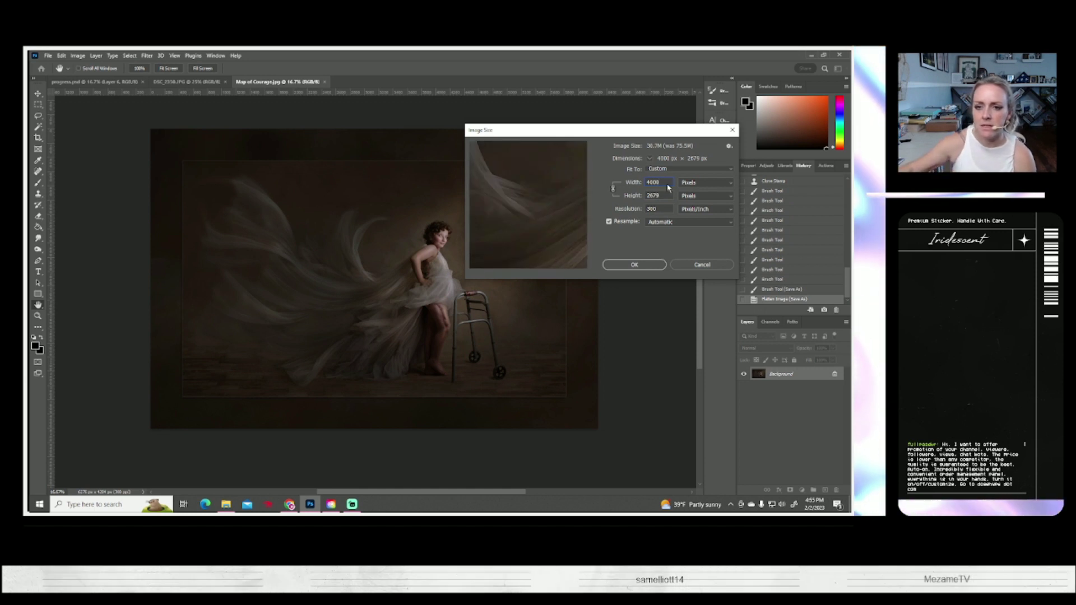
{"action": "left_click", "coordinate": [642, 267]}
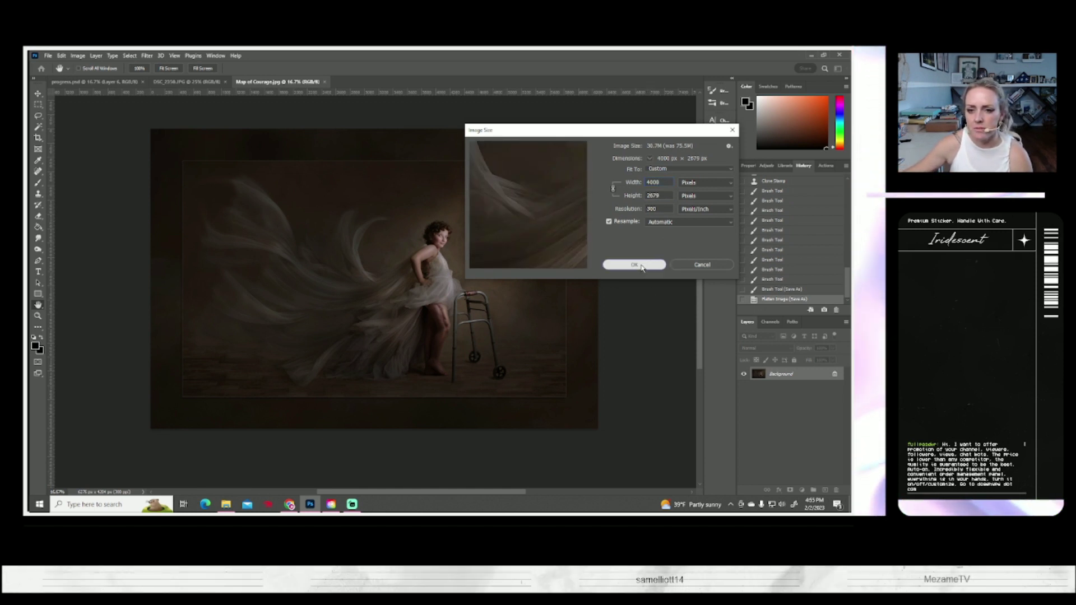
{"action": "key", "text": "z"}
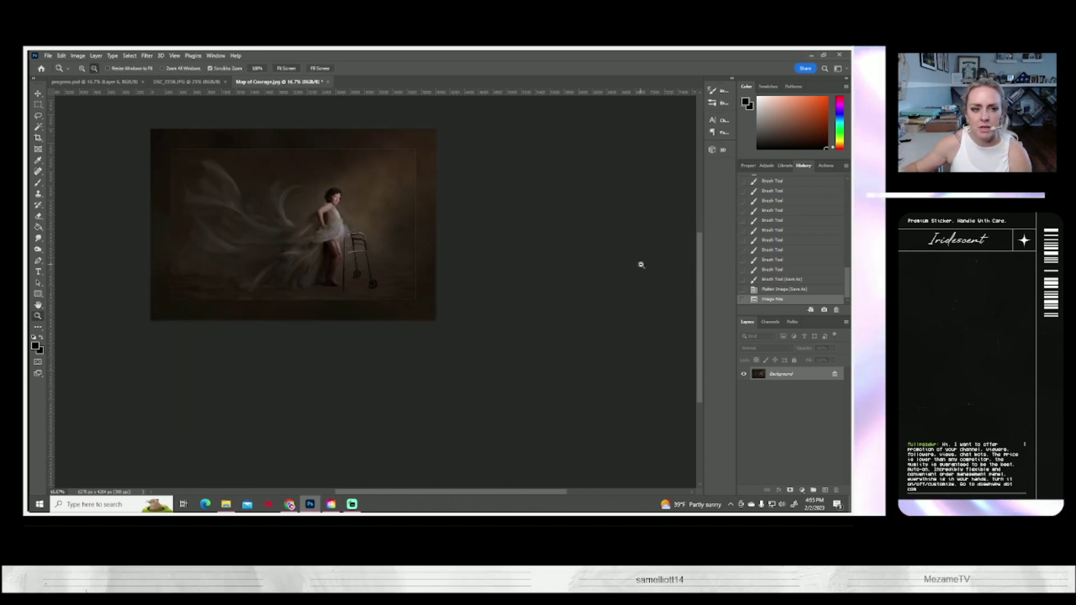
{"action": "left_click", "coordinate": [295, 68]}
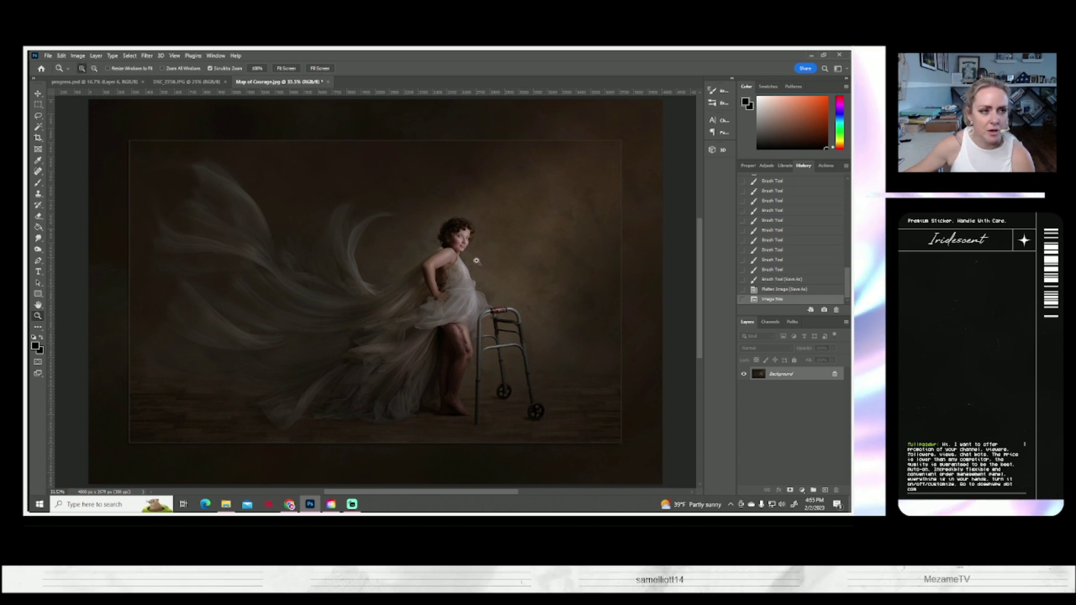
{"action": "left_click_drag", "start_coordinate": [477, 261], "coordinate": [511, 348]}
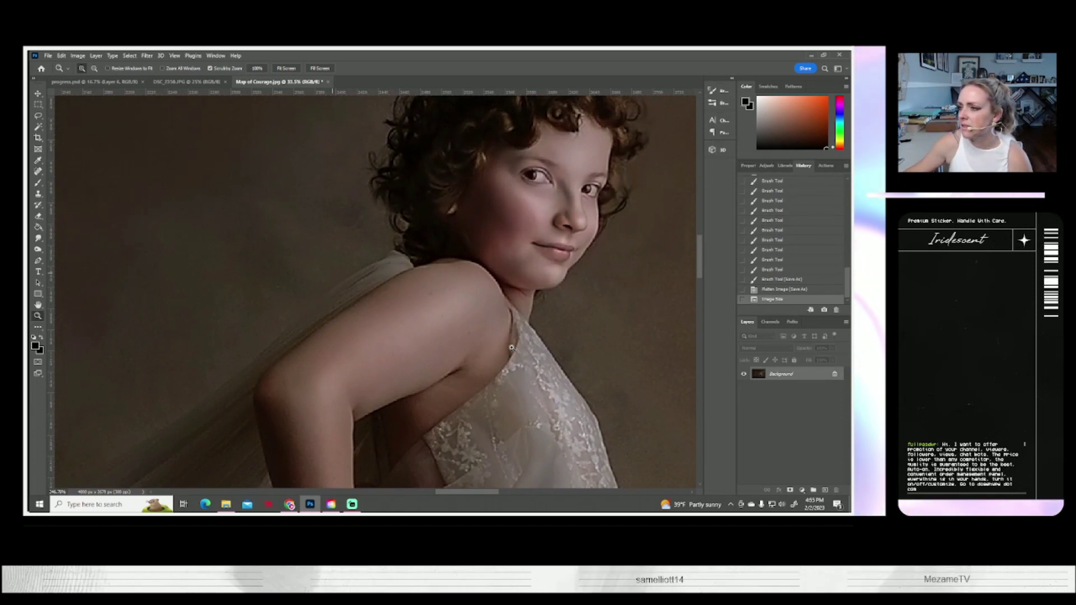
{"action": "left_click_drag", "start_coordinate": [511, 347], "coordinate": [548, 269]}
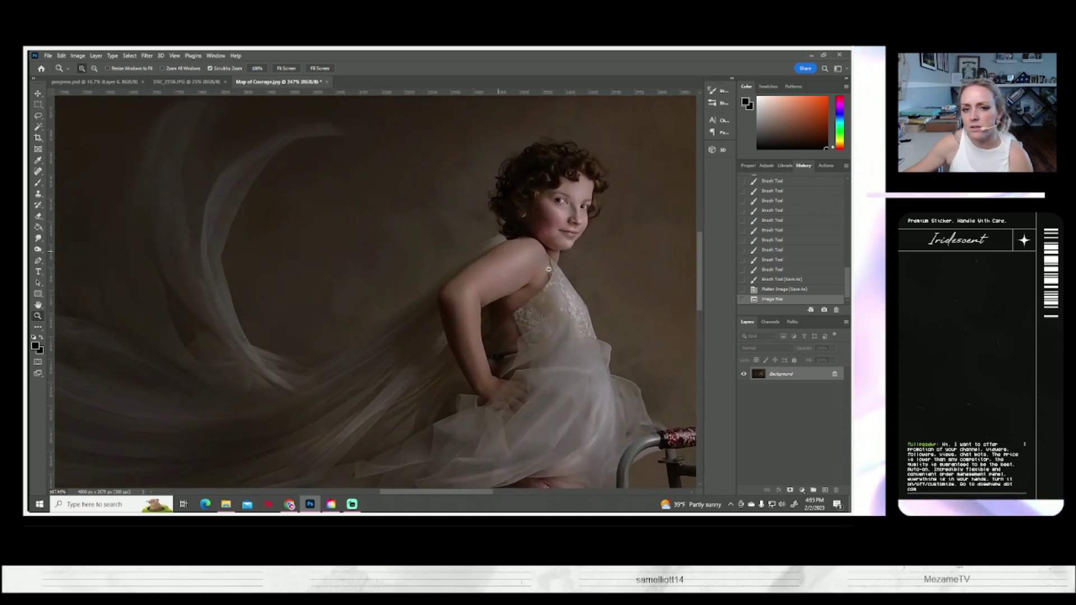
{"action": "left_click", "coordinate": [287, 68]}
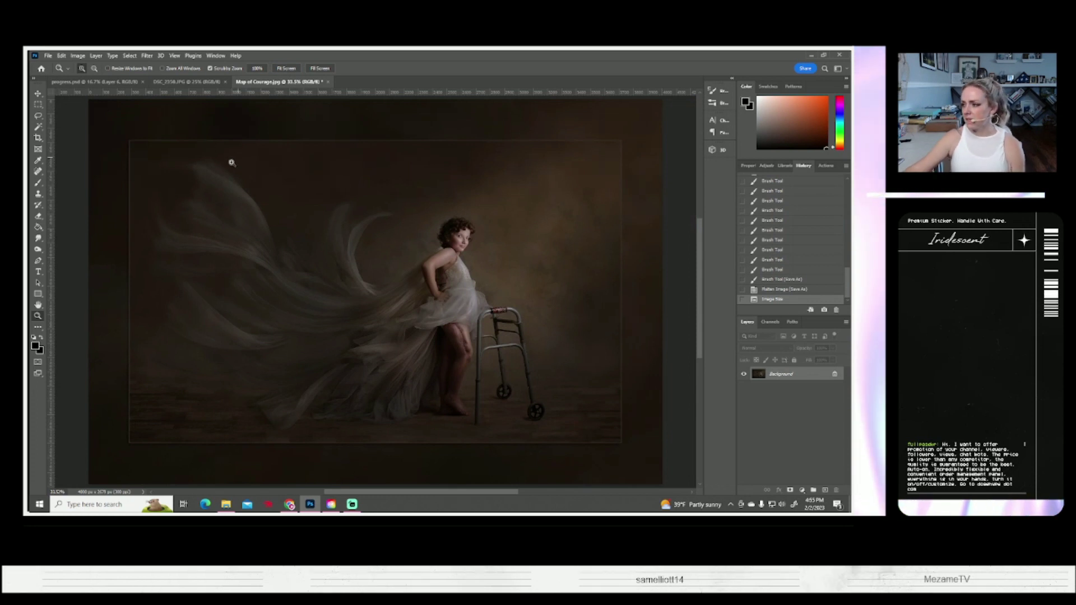
Save the resized image as a JPEG at quality 10 in Baseline ("Standard") format
{"action": "left_click", "coordinate": [48, 55]}
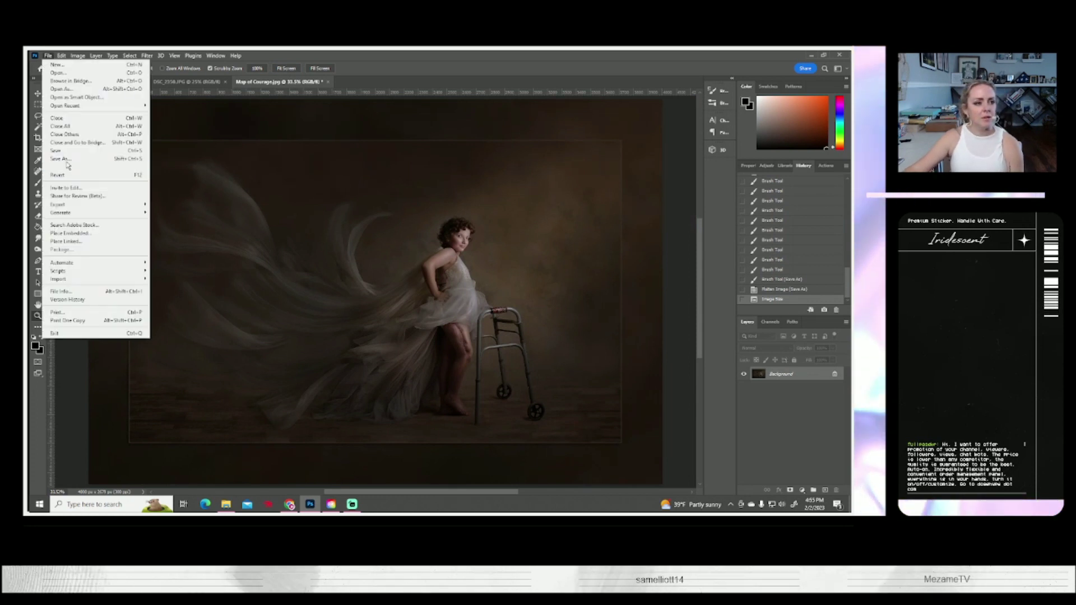
{"action": "left_click", "coordinate": [95, 159]}
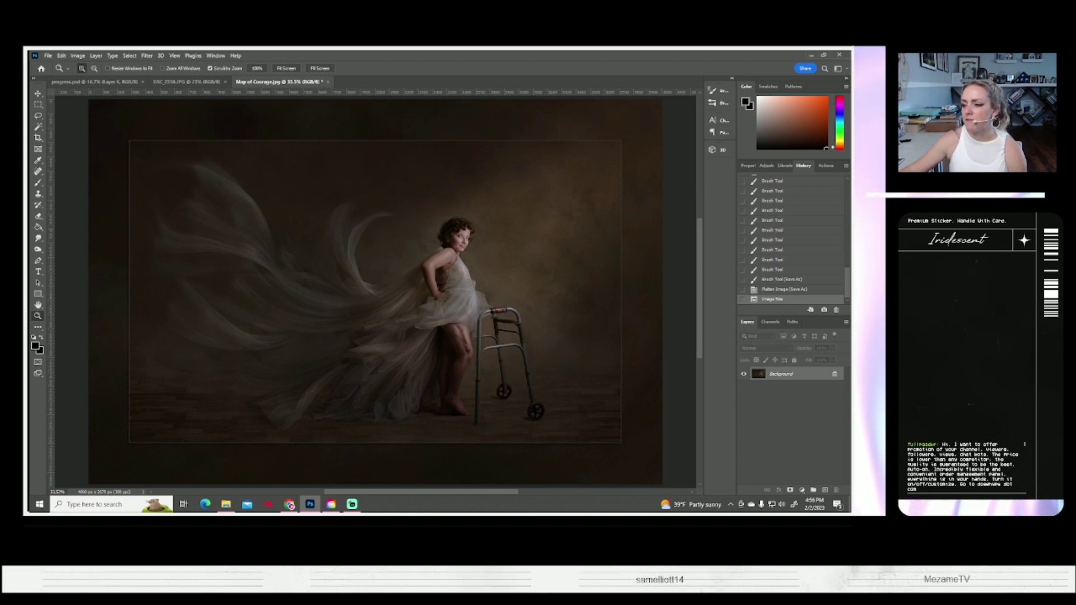
{"action": "key", "text": "ctrl+s"}
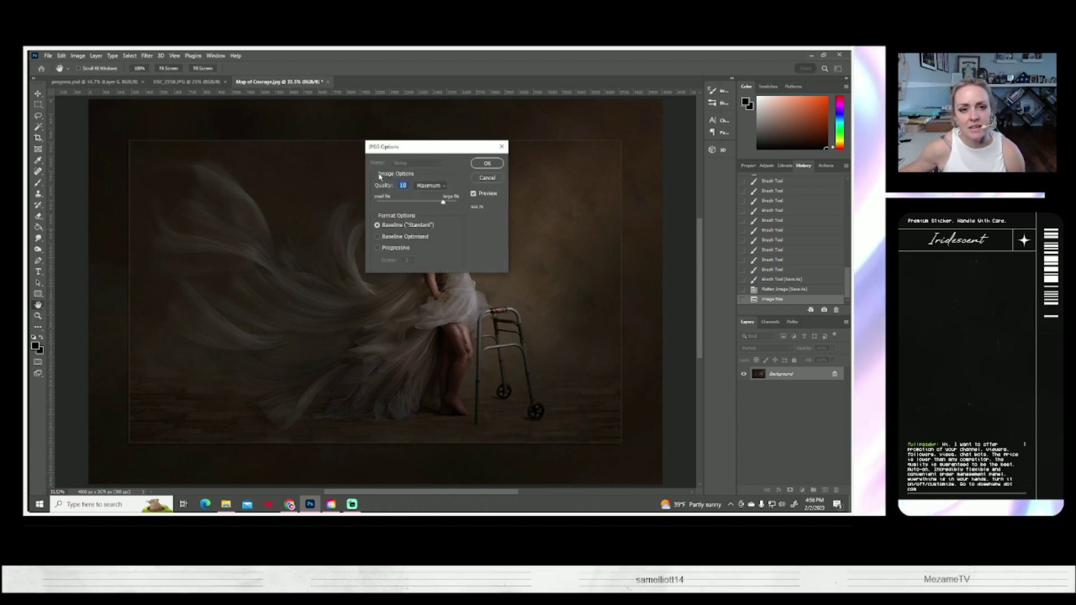
{"action": "left_click", "coordinate": [487, 163]}
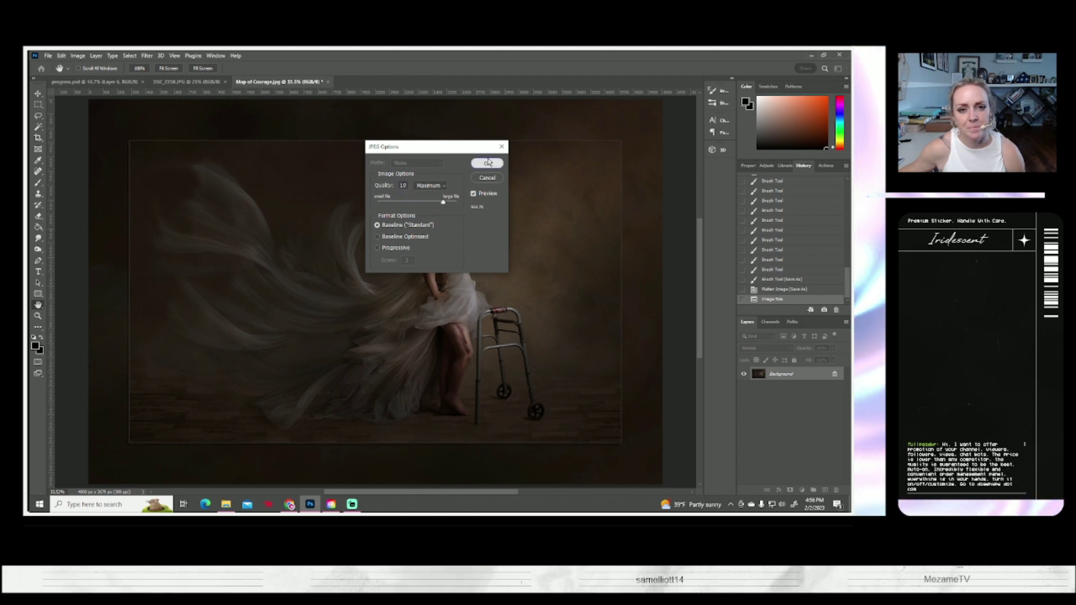